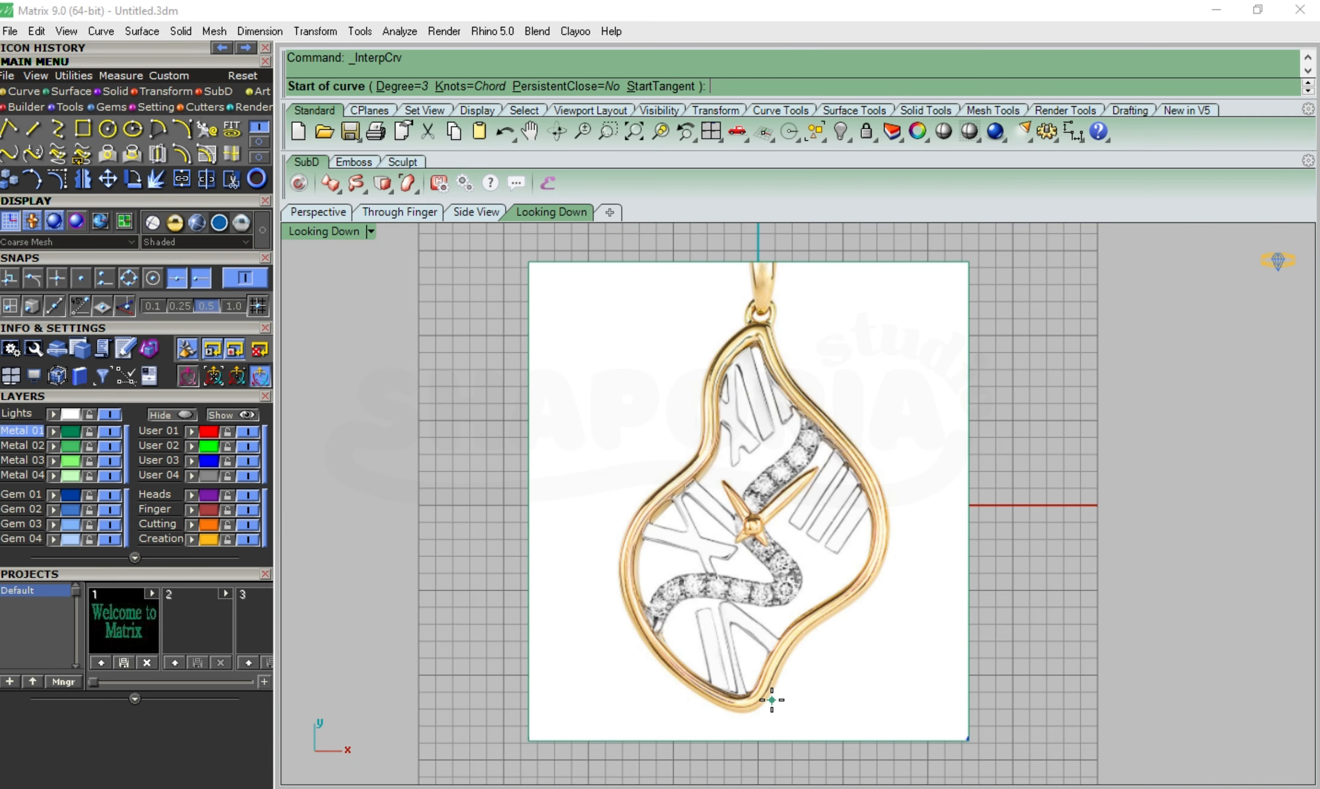
Start a degree 3 interpolated curve at the pendant's bottom tip and trace it up along the right outer edge of the frame
click(772, 699)
scroll(810, 649, up, 2)
click(781, 667)
click(813, 634)
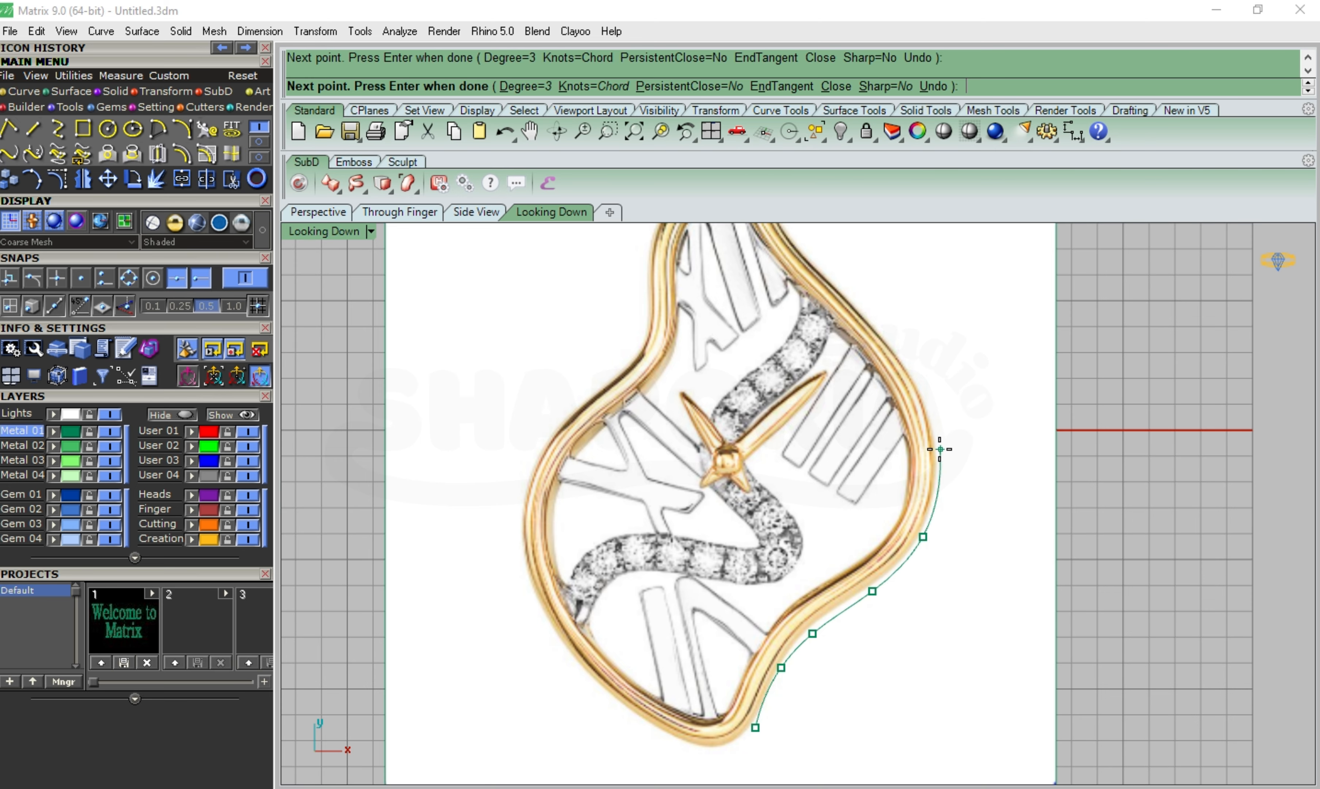
click(847, 293)
scroll(846, 304, down, 12)
click(475, 212)
scroll(839, 351, down, 4)
click(551, 211)
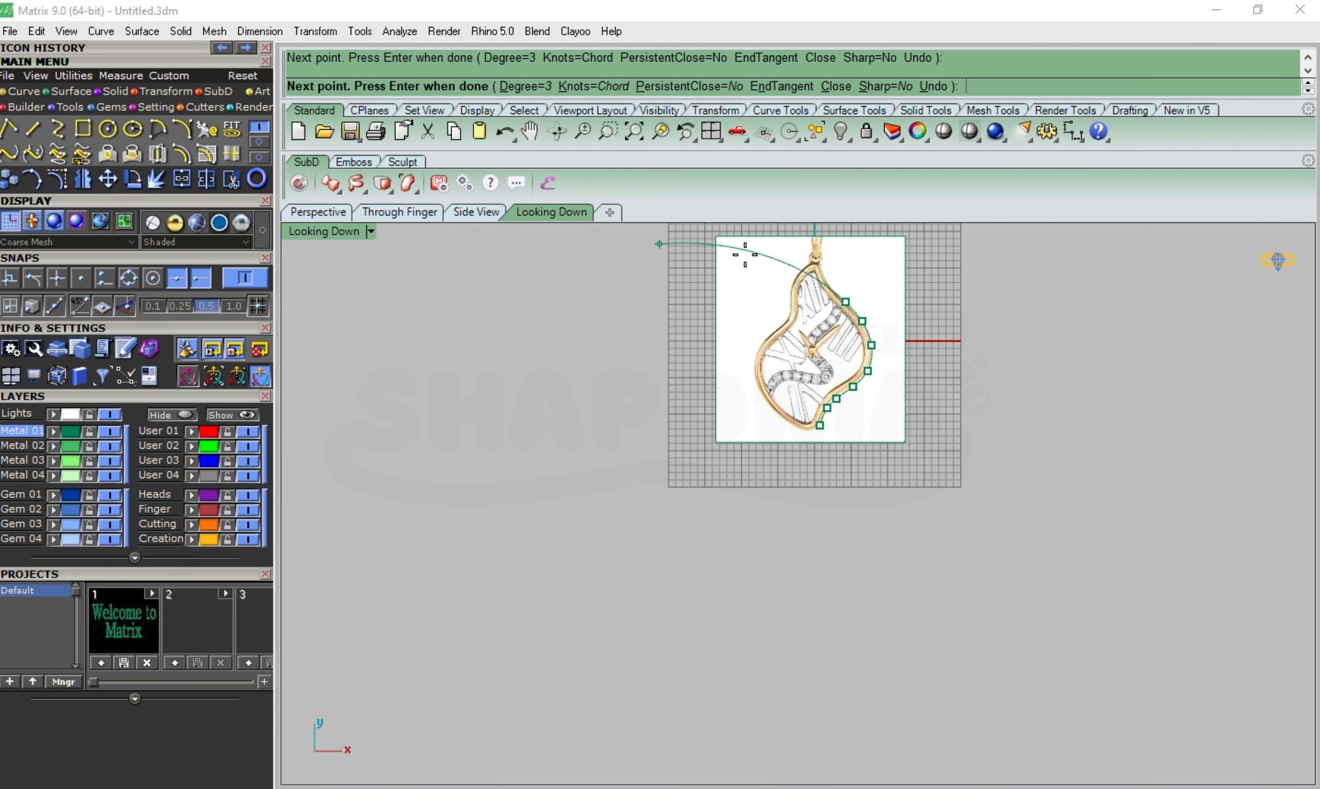
scroll(847, 284, up, 6)
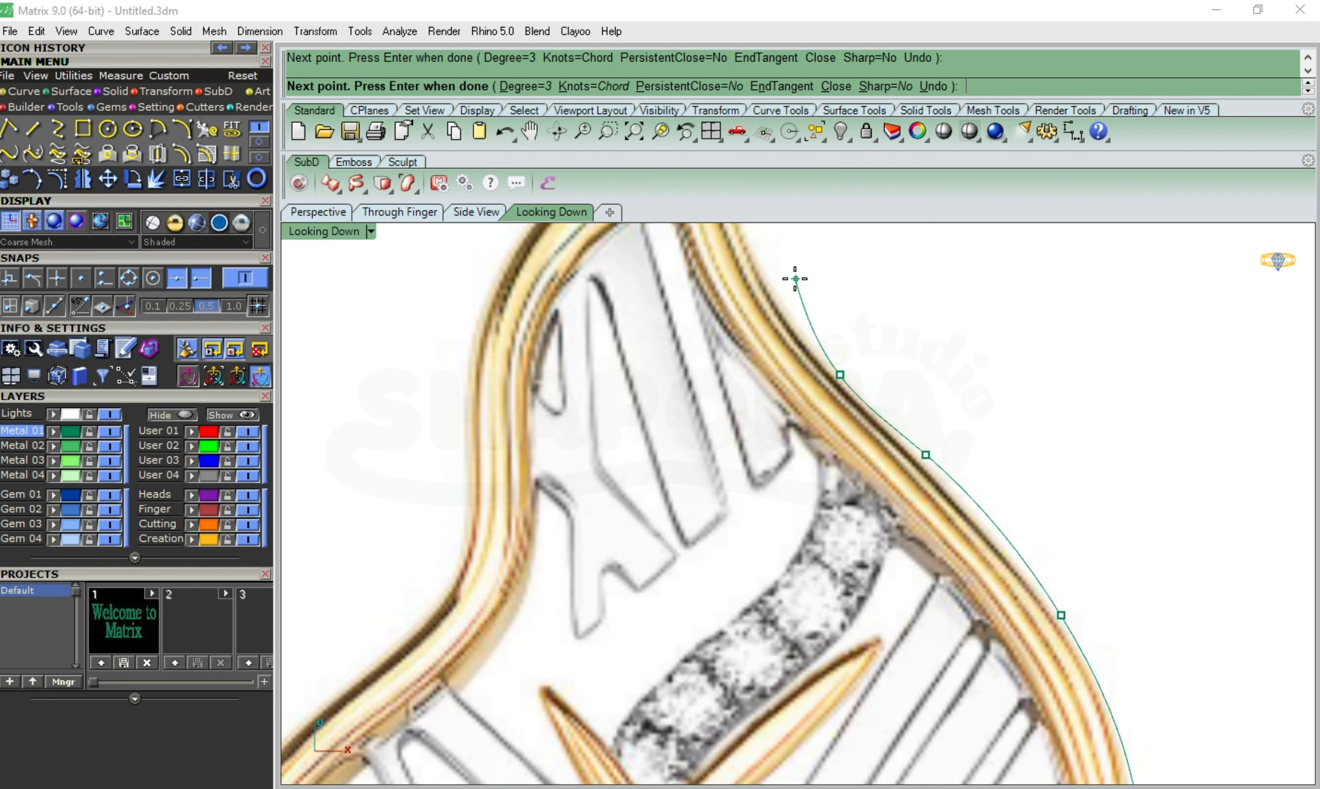
scroll(777, 268, down, 3)
scroll(798, 301, up, 4)
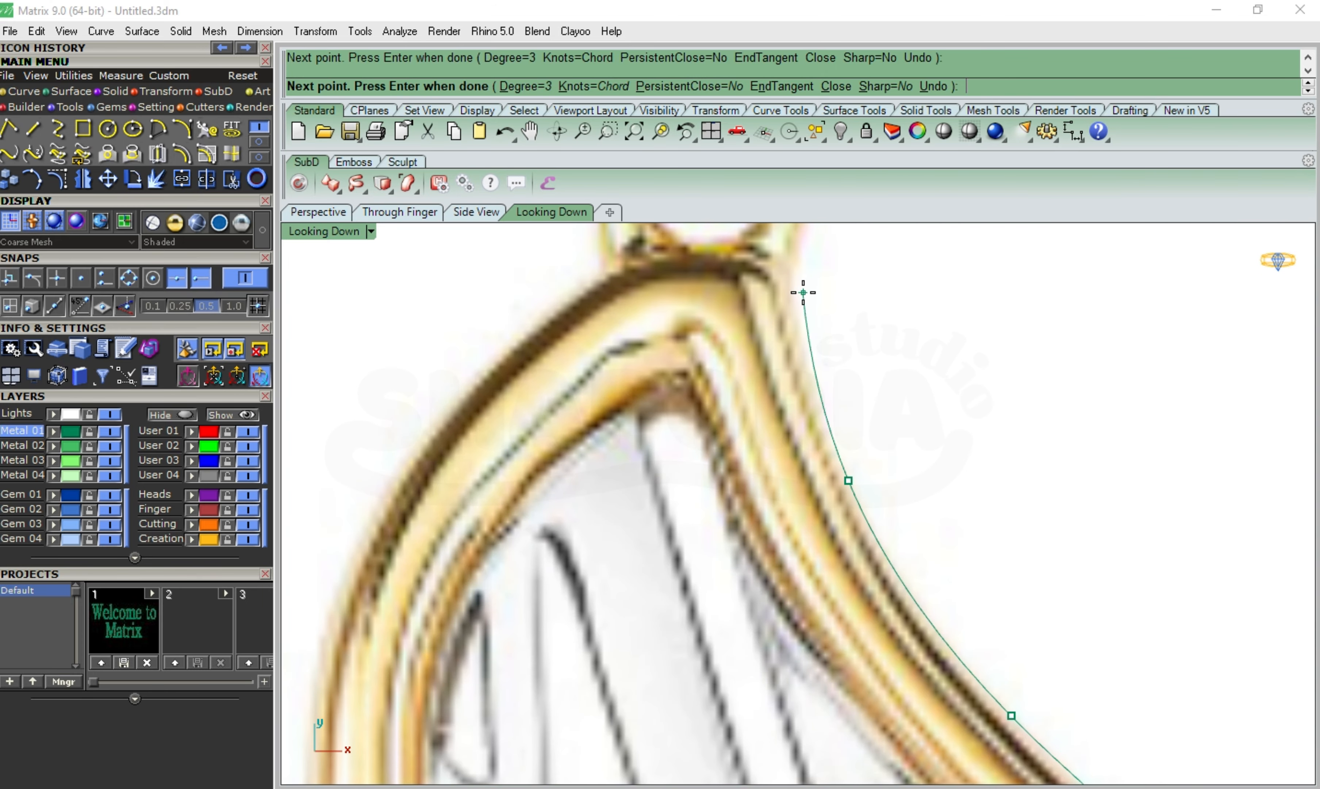
Continue tracing the curve around the frame's top peak and down its upper-left outer edge
click(803, 293)
click(775, 259)
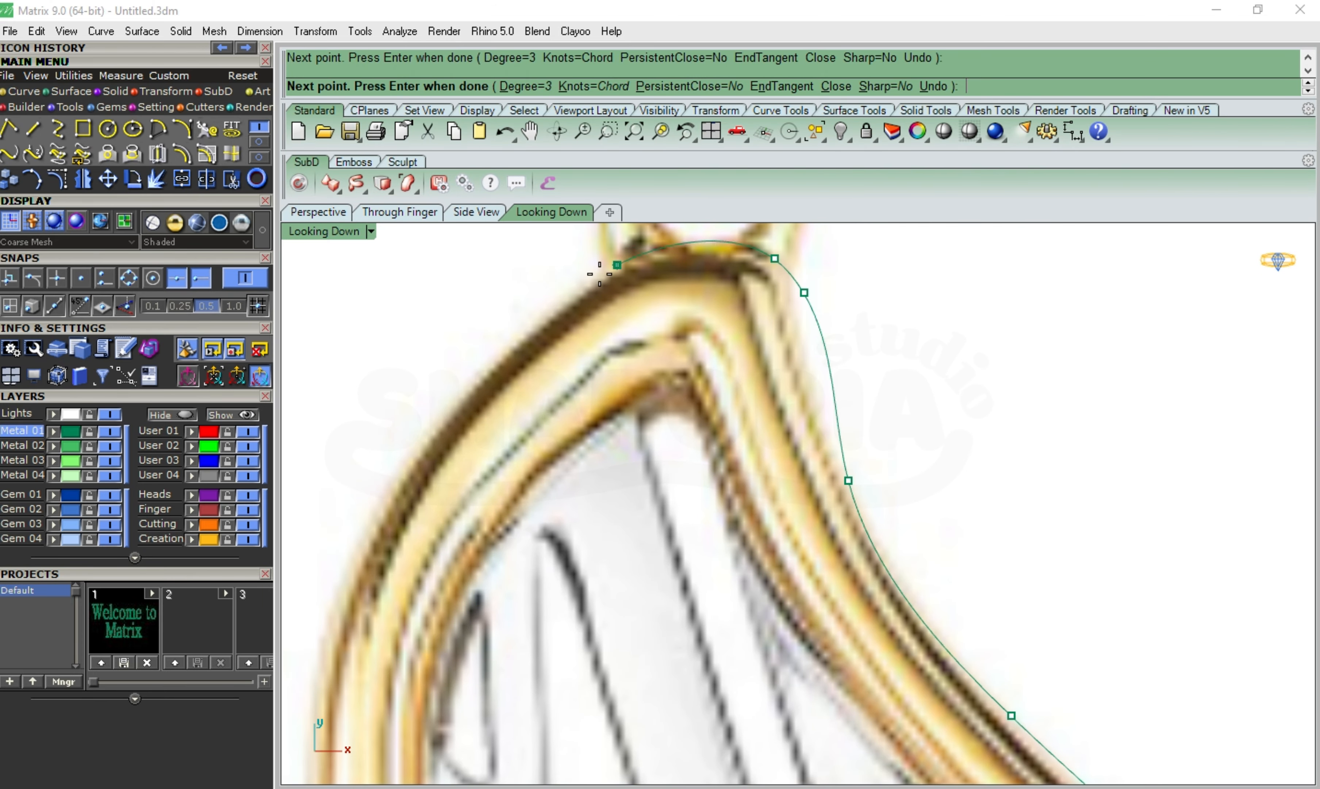
click(340, 588)
scroll(487, 272, down, 6)
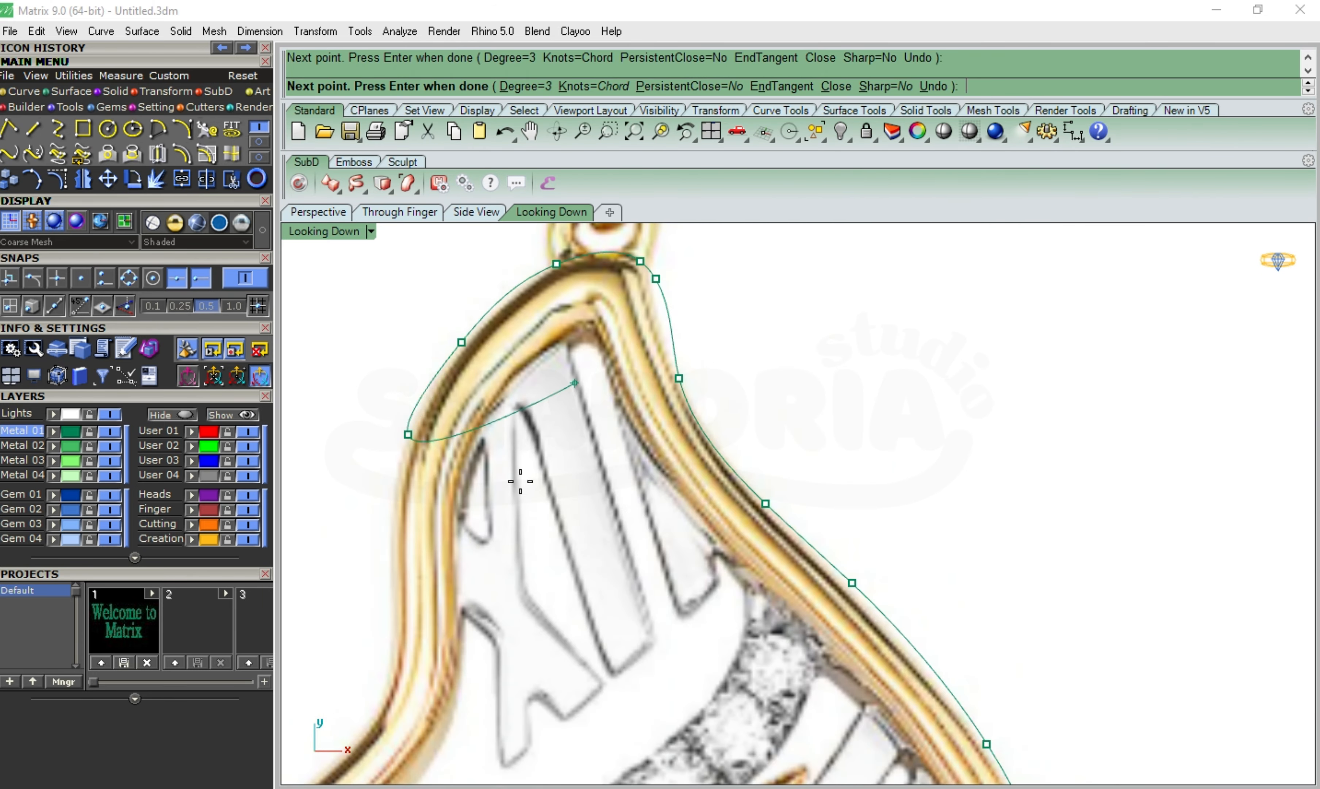
scroll(401, 598, up, 8)
click(372, 492)
scroll(553, 365, down, 14)
scroll(625, 311, up, 5)
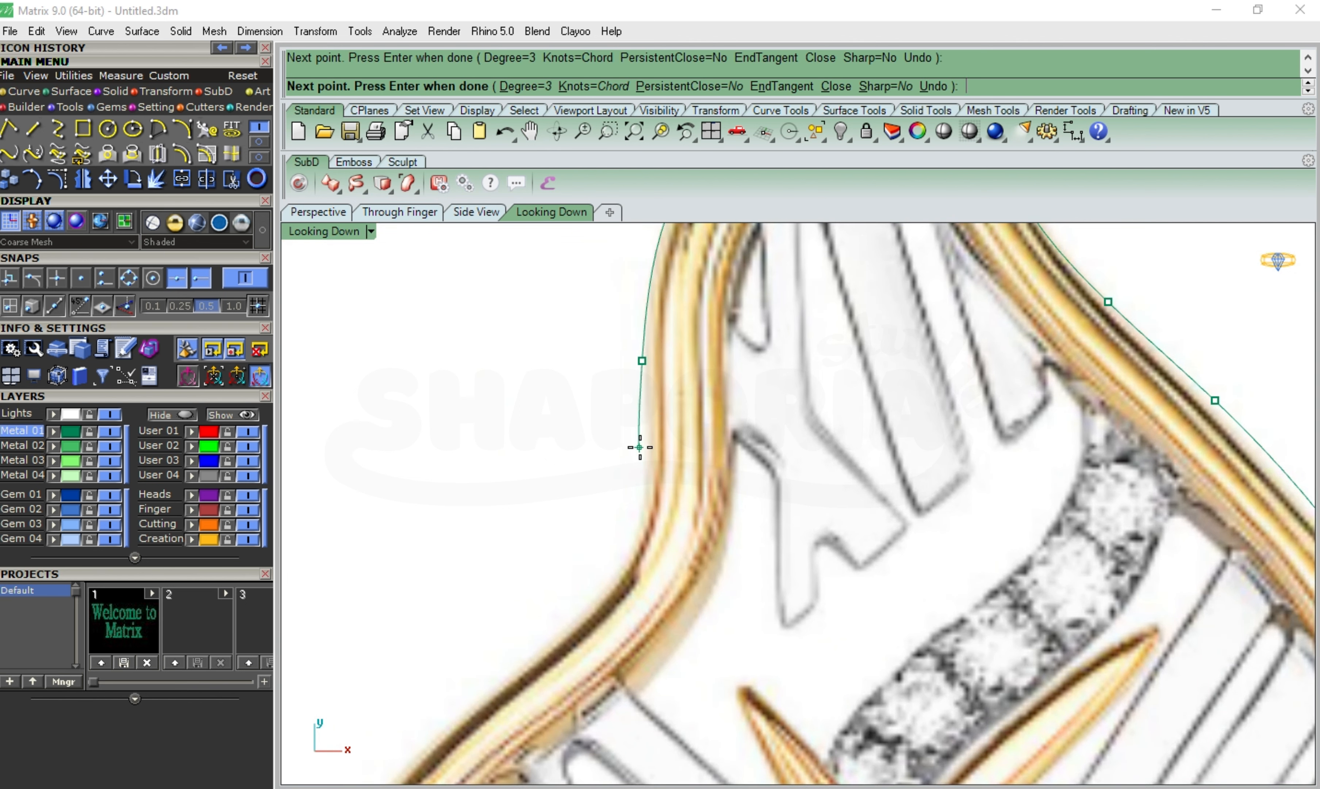
Trace the curve past the left-hand neck of the frame and around its wide left bulge
click(538, 647)
scroll(663, 390, down, 10)
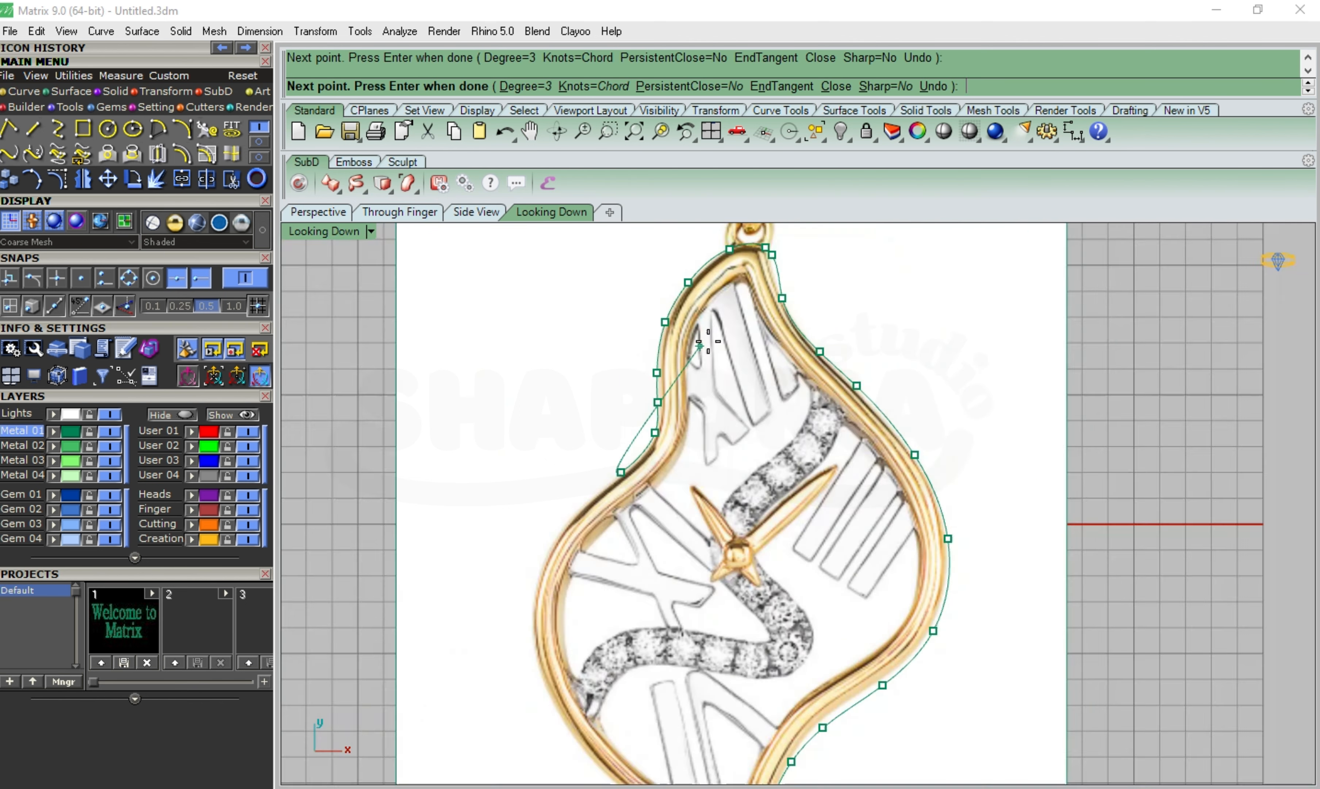
scroll(322, 750, up, 8)
scroll(699, 415, down, 6)
scroll(835, 327, up, 2)
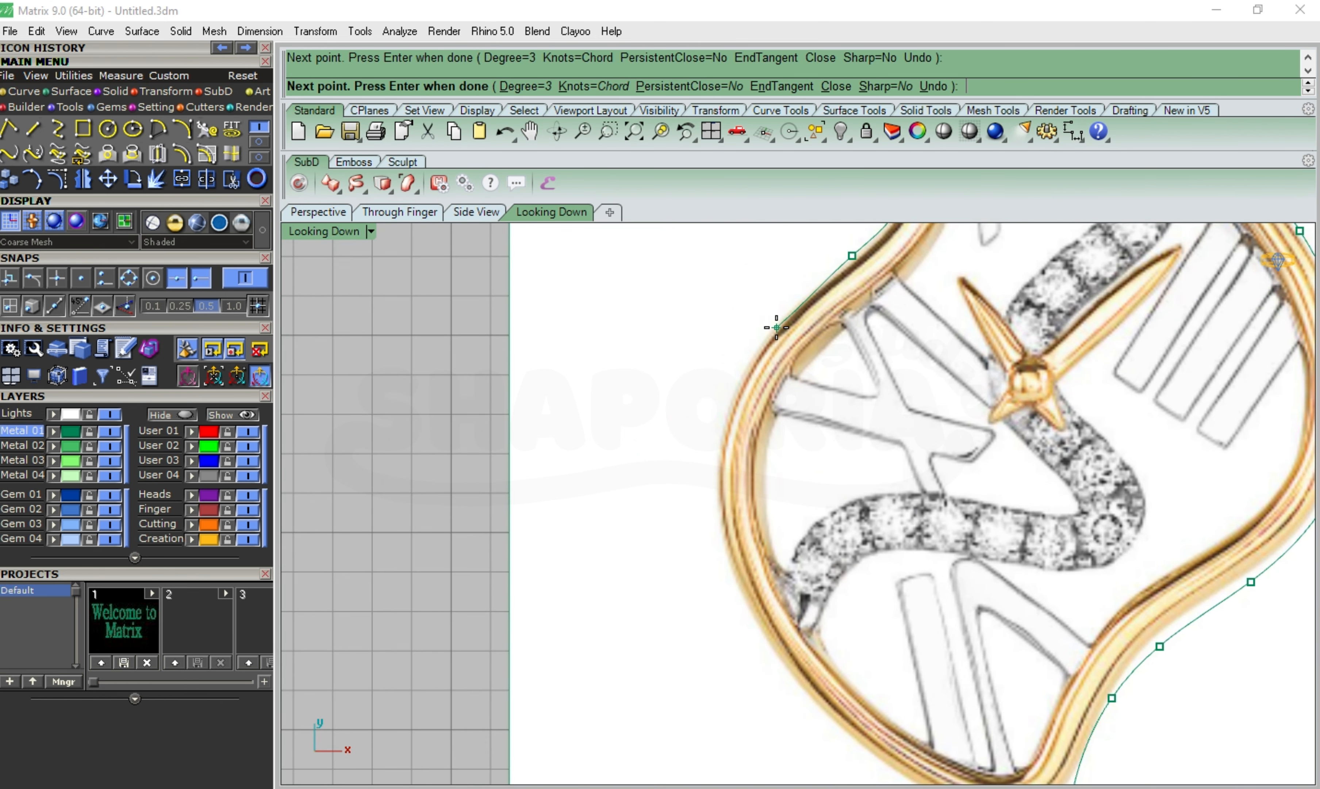
scroll(744, 477, down, 4)
scroll(780, 506, up, 6)
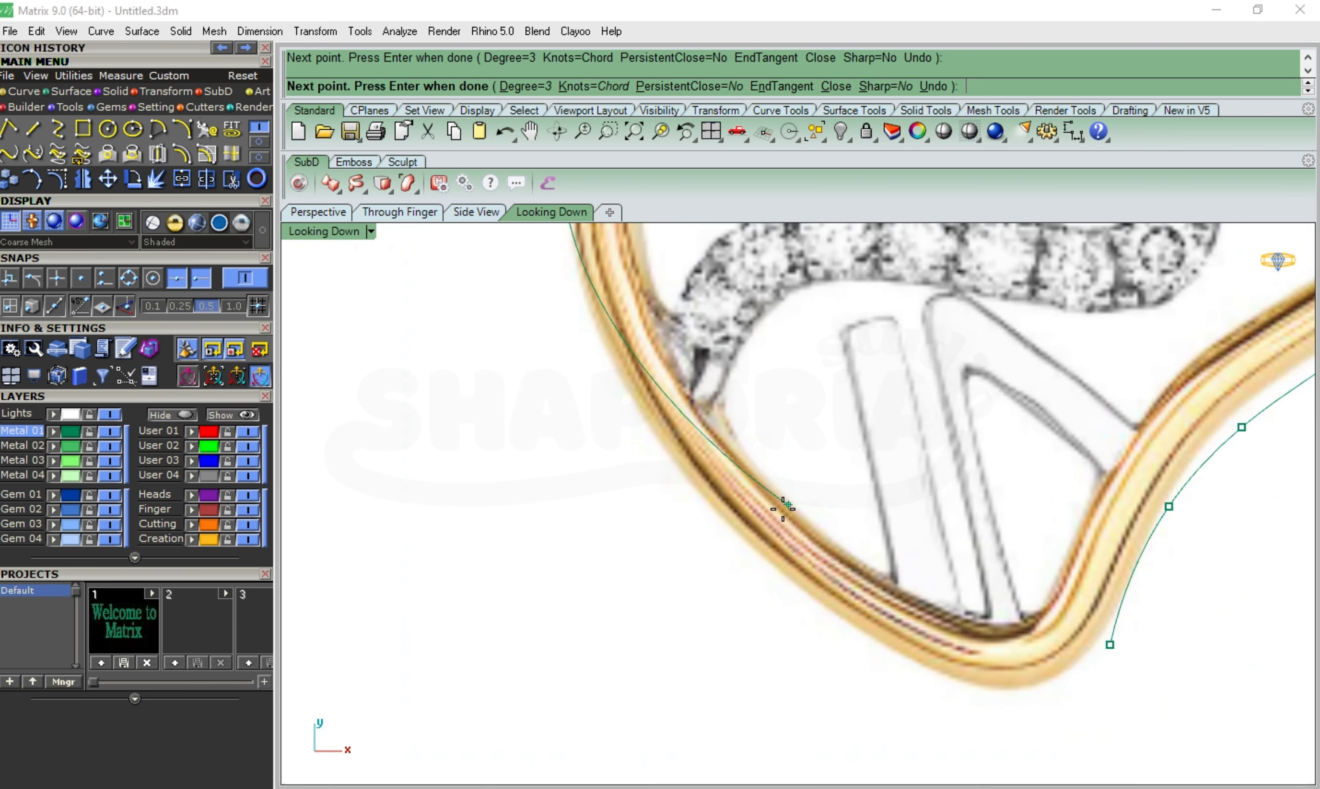
Trace the frame's lower-left edge and bottom tip, and close the curve at its start point
click(709, 508)
click(908, 663)
click(1015, 697)
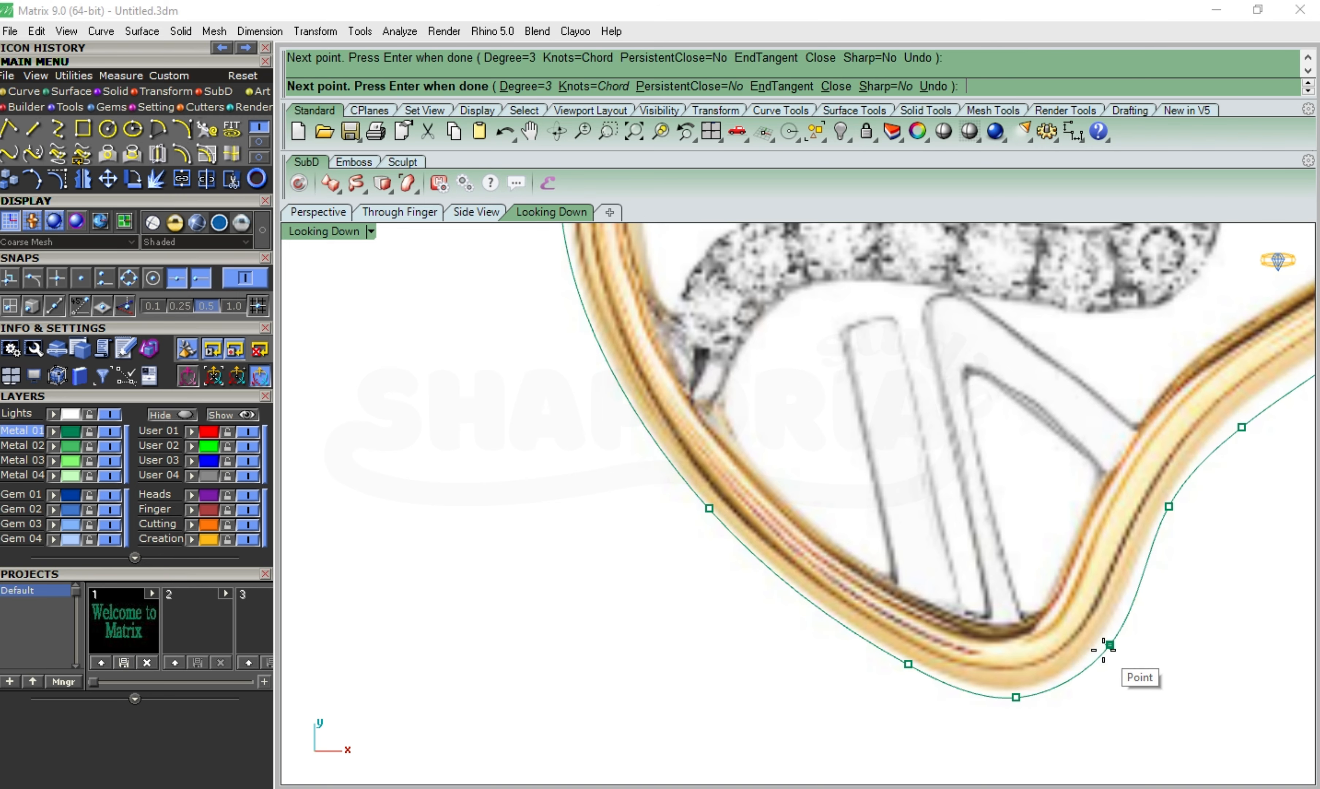
click(1109, 644)
right_click(1108, 650)
scroll(706, 639, down, 12)
key(Escape)
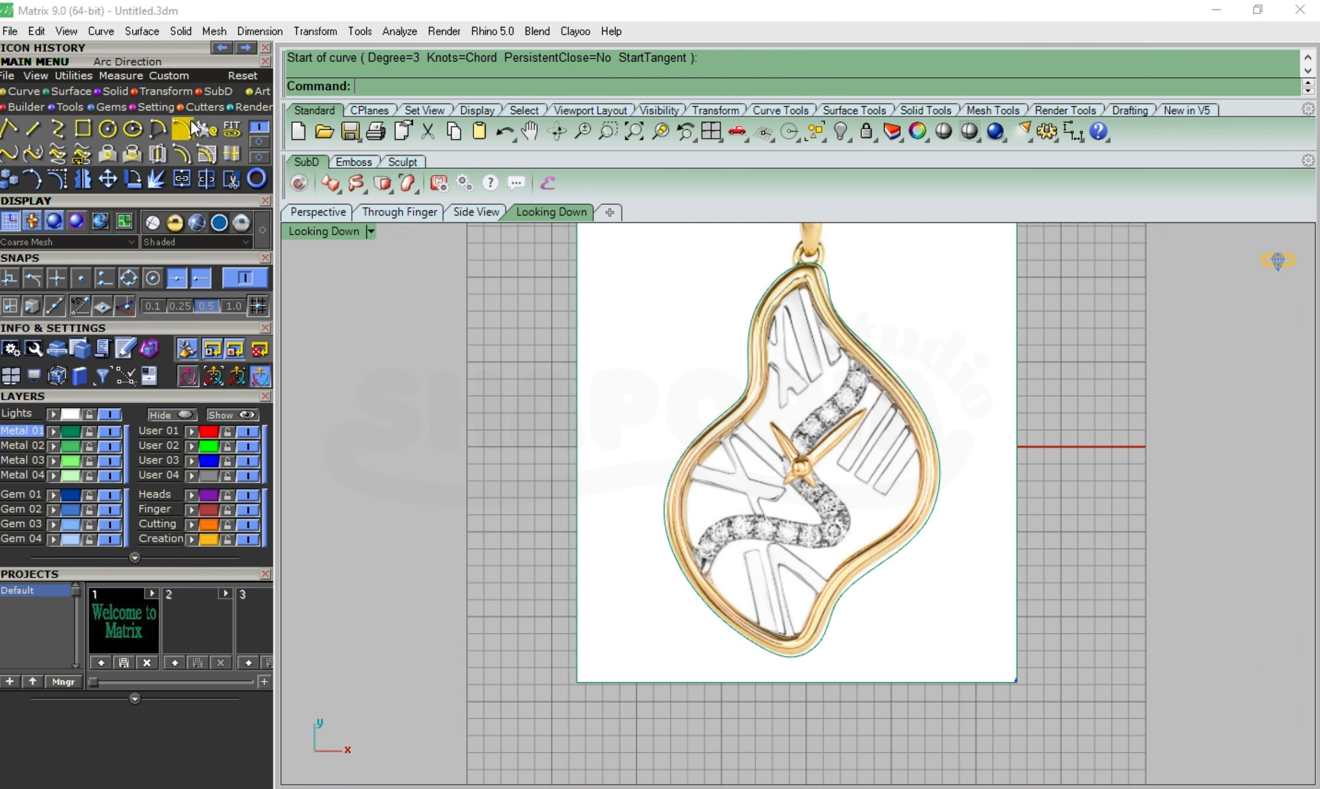
Rebuild the traced outline curve at degree 3 with a new point count, deleting the input curve
scroll(1231, 438, up, 4)
click(745, 376)
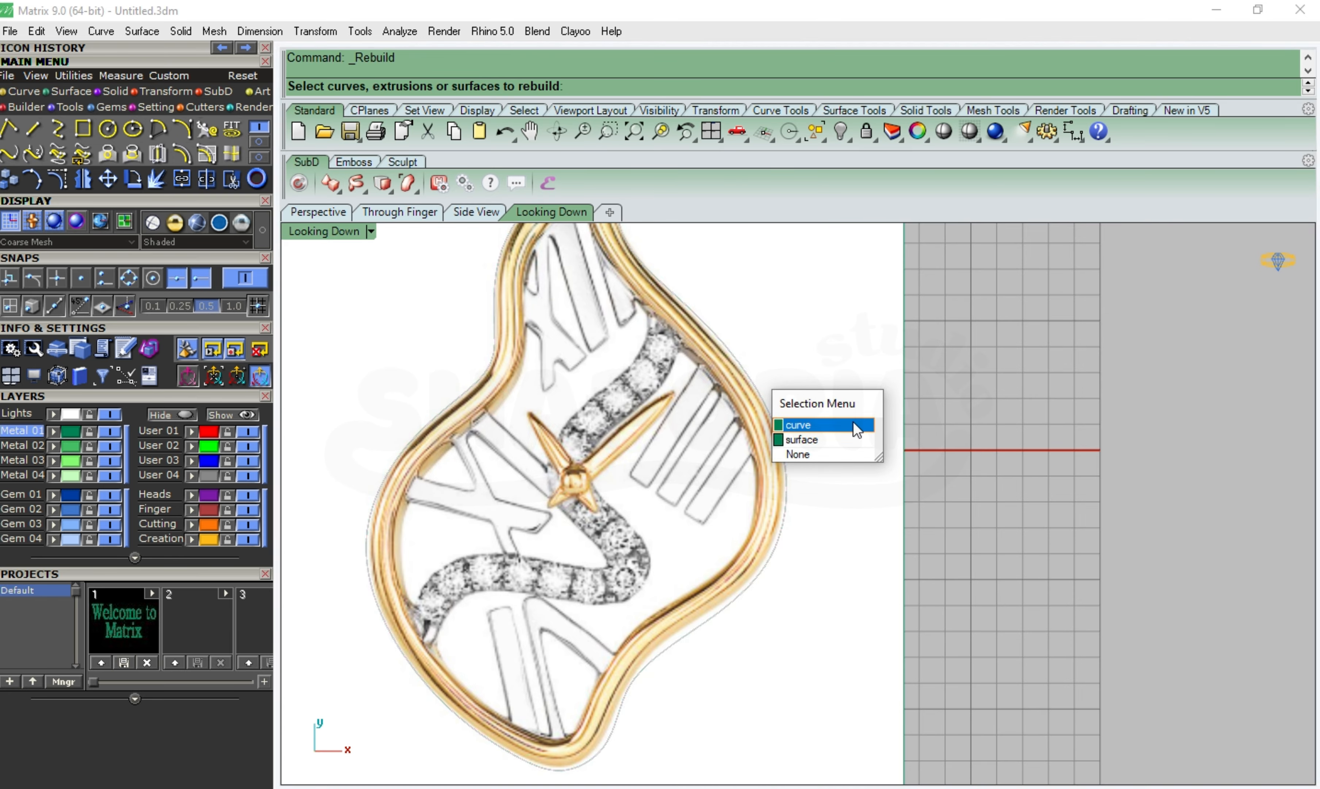
click(855, 427)
key(Return)
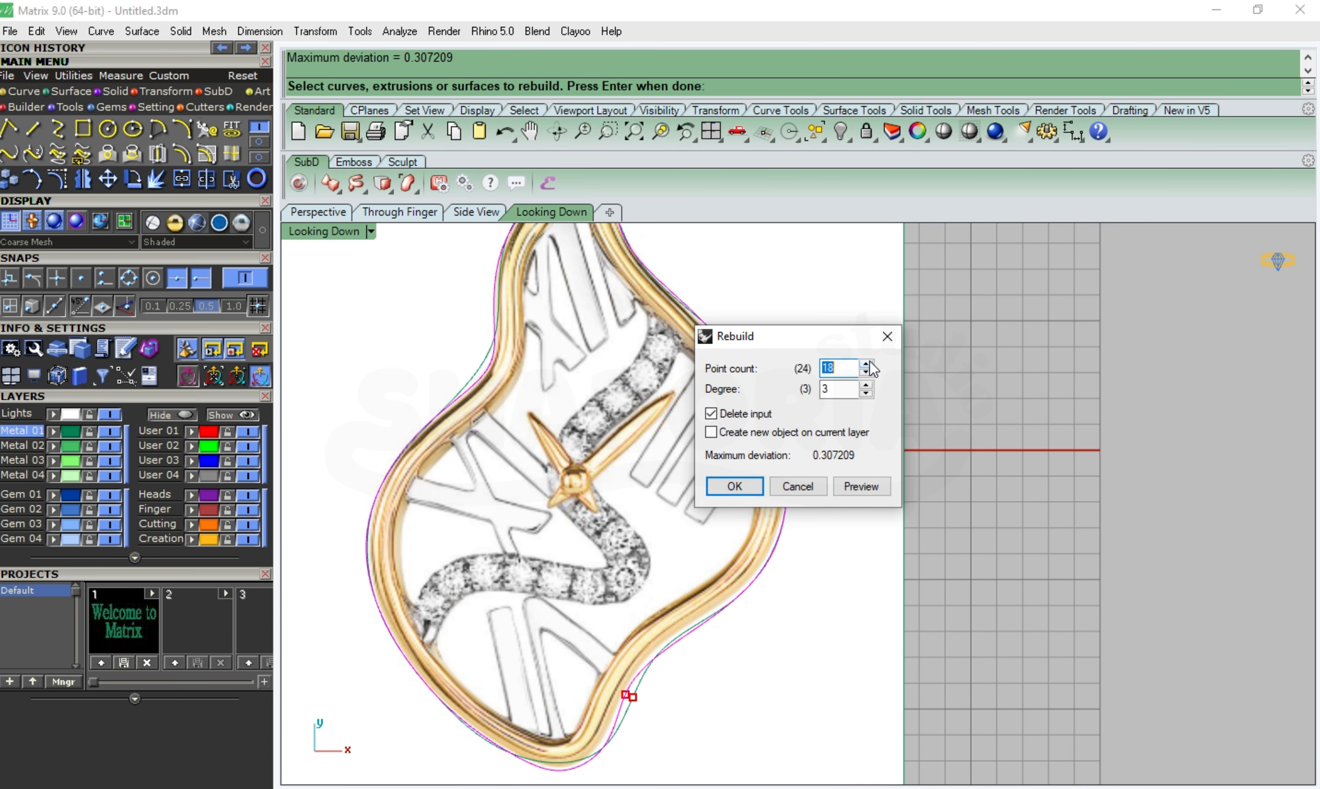
click(748, 487)
Show the outline curve's control points and move the one at the top peak to fit the frame in the picture
scroll(819, 477, down, 8)
scroll(721, 358, up, 8)
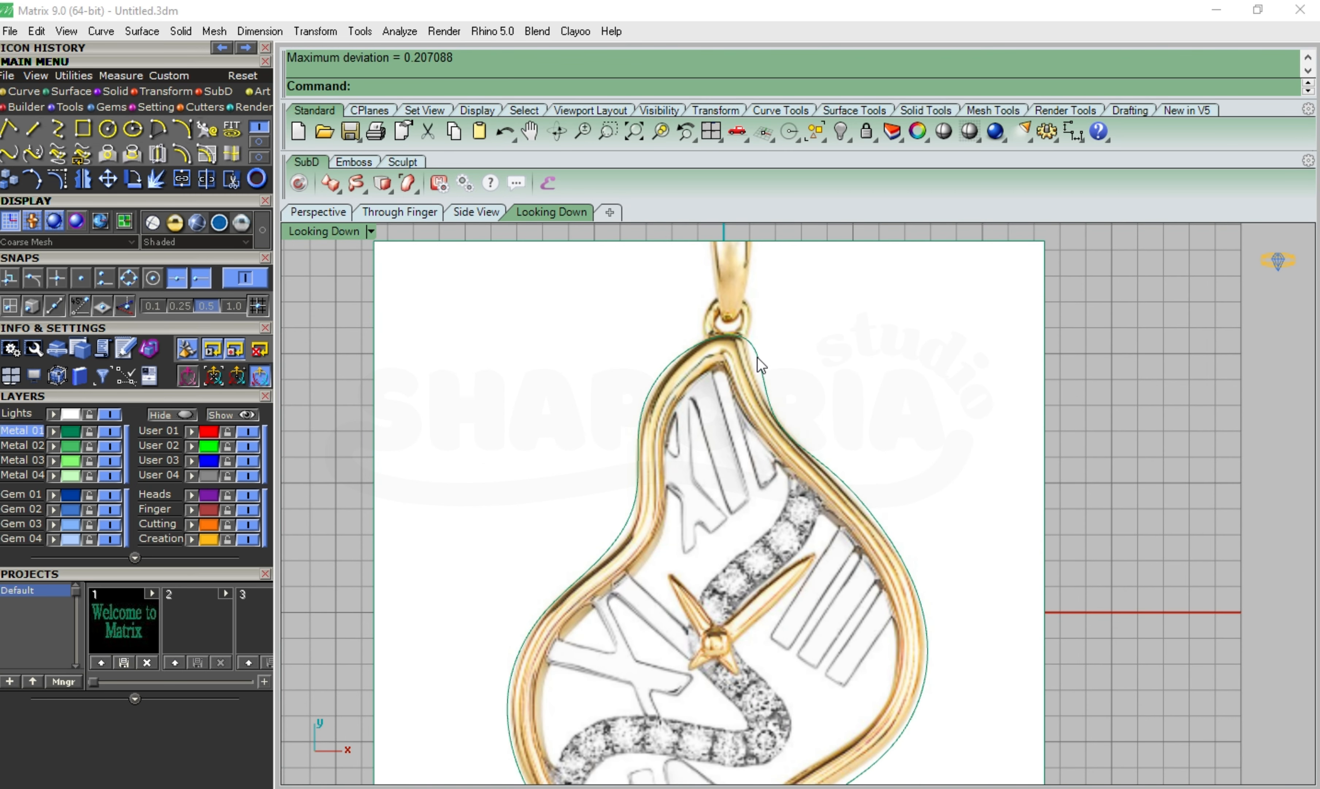
click(757, 357)
click(791, 401)
key(F10)
scroll(785, 423, up, 5)
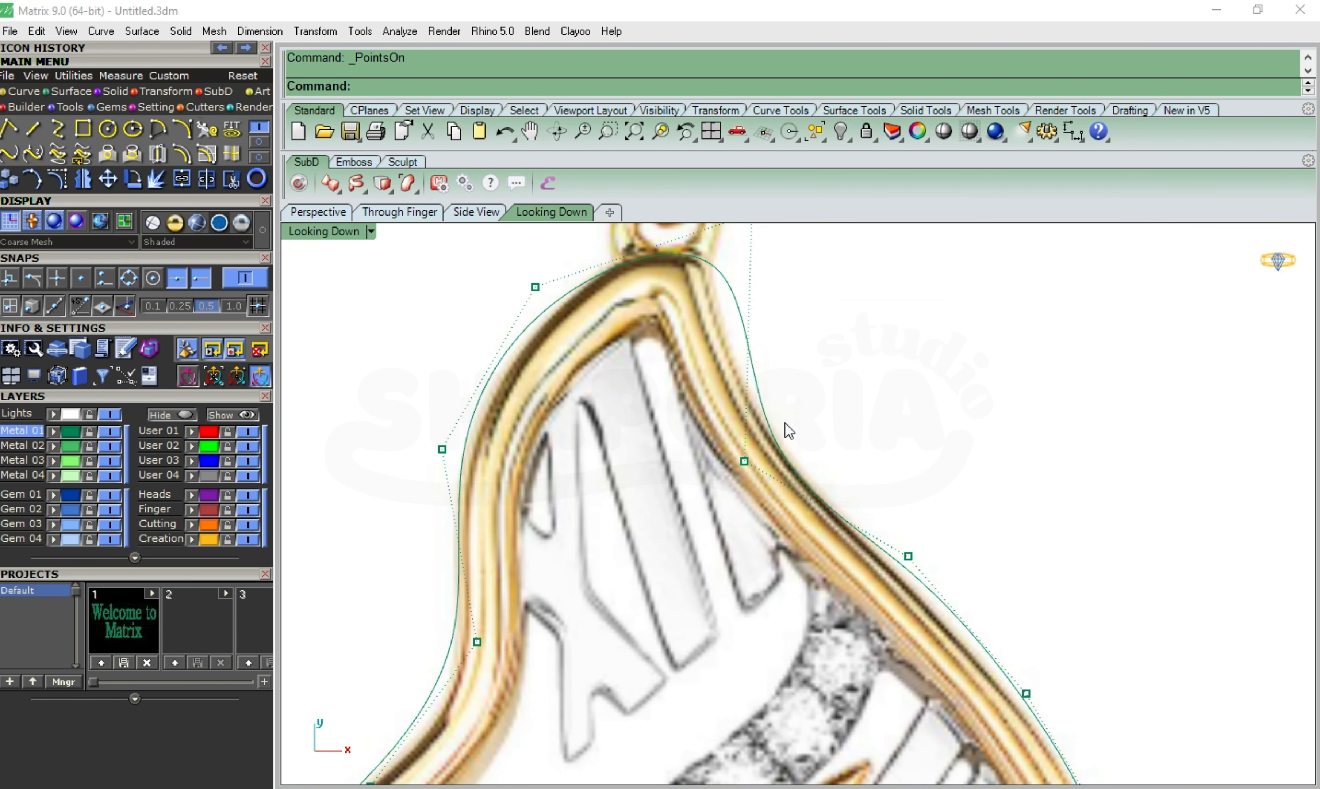
click(781, 279)
click(859, 348)
drag(846, 279, 768, 253)
Move the control point just below the peak on the right side to follow the frame's outer edge
click(776, 482)
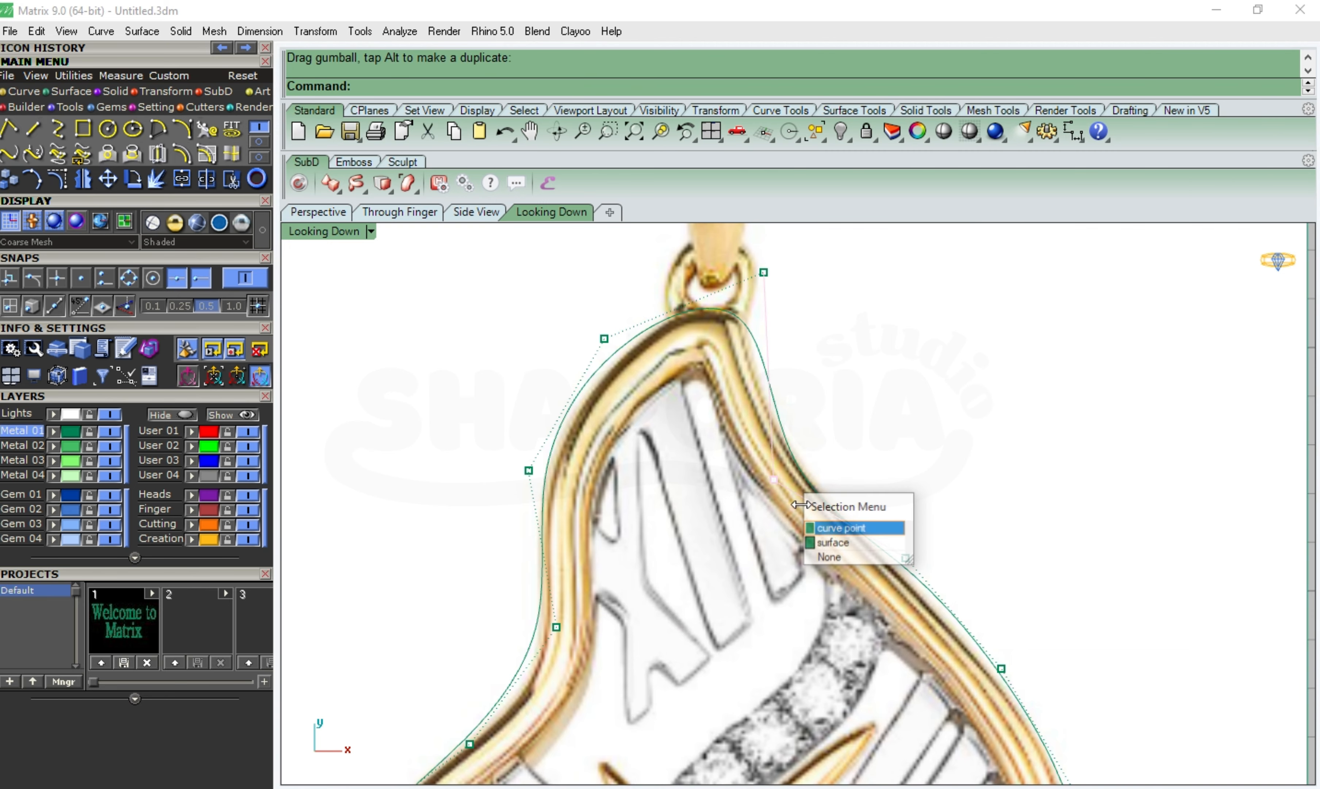
click(829, 528)
drag(772, 414, 744, 368)
drag(833, 431, 826, 428)
scroll(863, 396, down, 3)
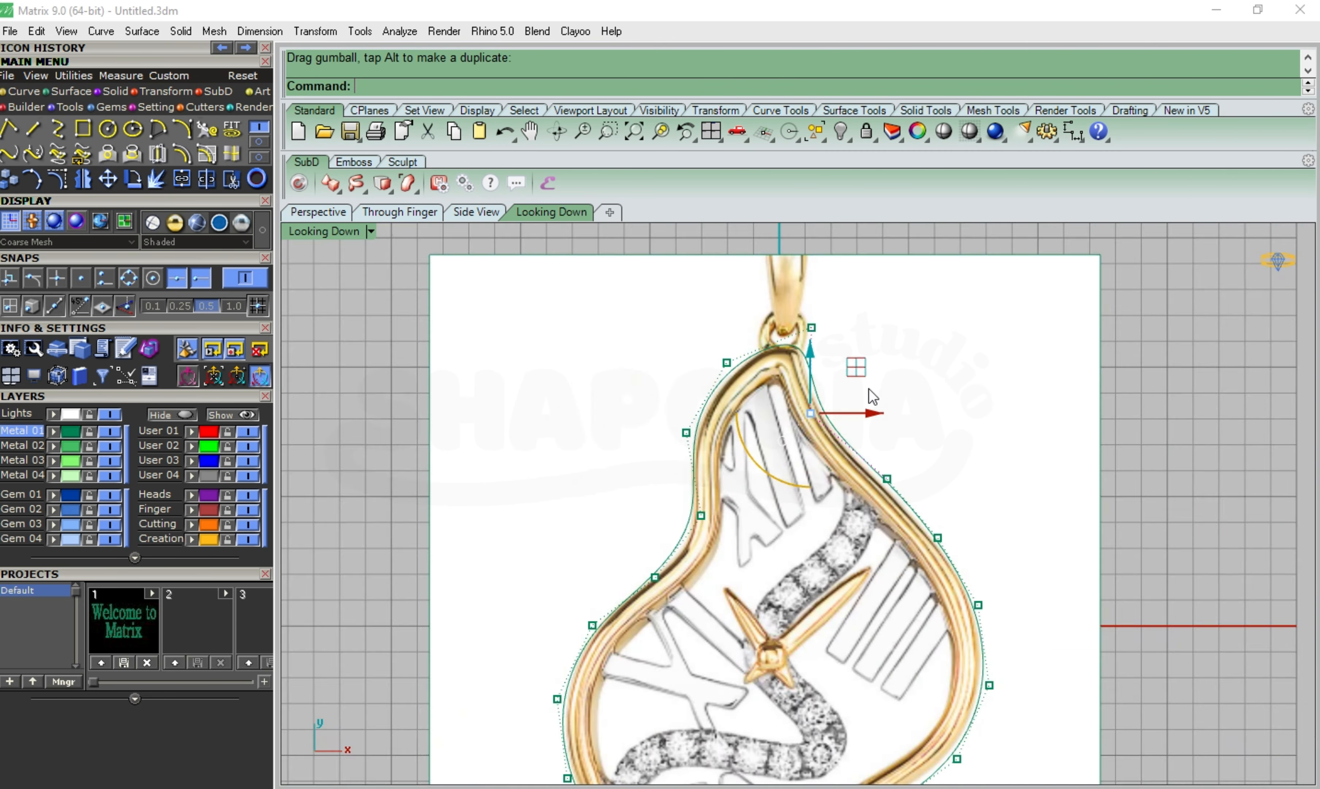
Lower the control point on the upper-right slope slightly so the curve follows the frame
scroll(881, 523, up, 4)
click(887, 419)
click(915, 464)
drag(887, 369, 887, 383)
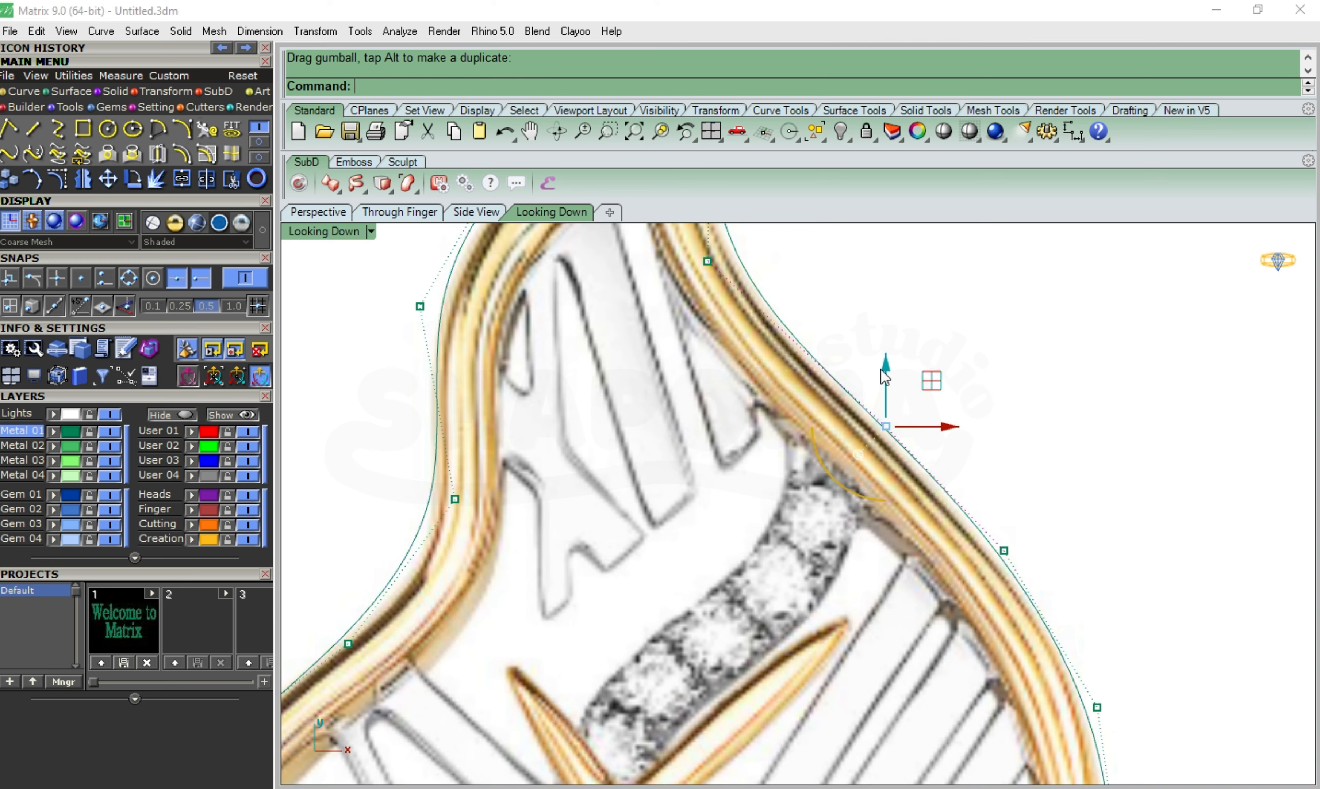
scroll(889, 387, down, 4)
scroll(963, 617, up, 4)
scroll(963, 623, down, 4)
scroll(879, 525, up, 4)
Adjust the control points at the lower-right inward bend and right of the bottom tip to match the frame
click(884, 482)
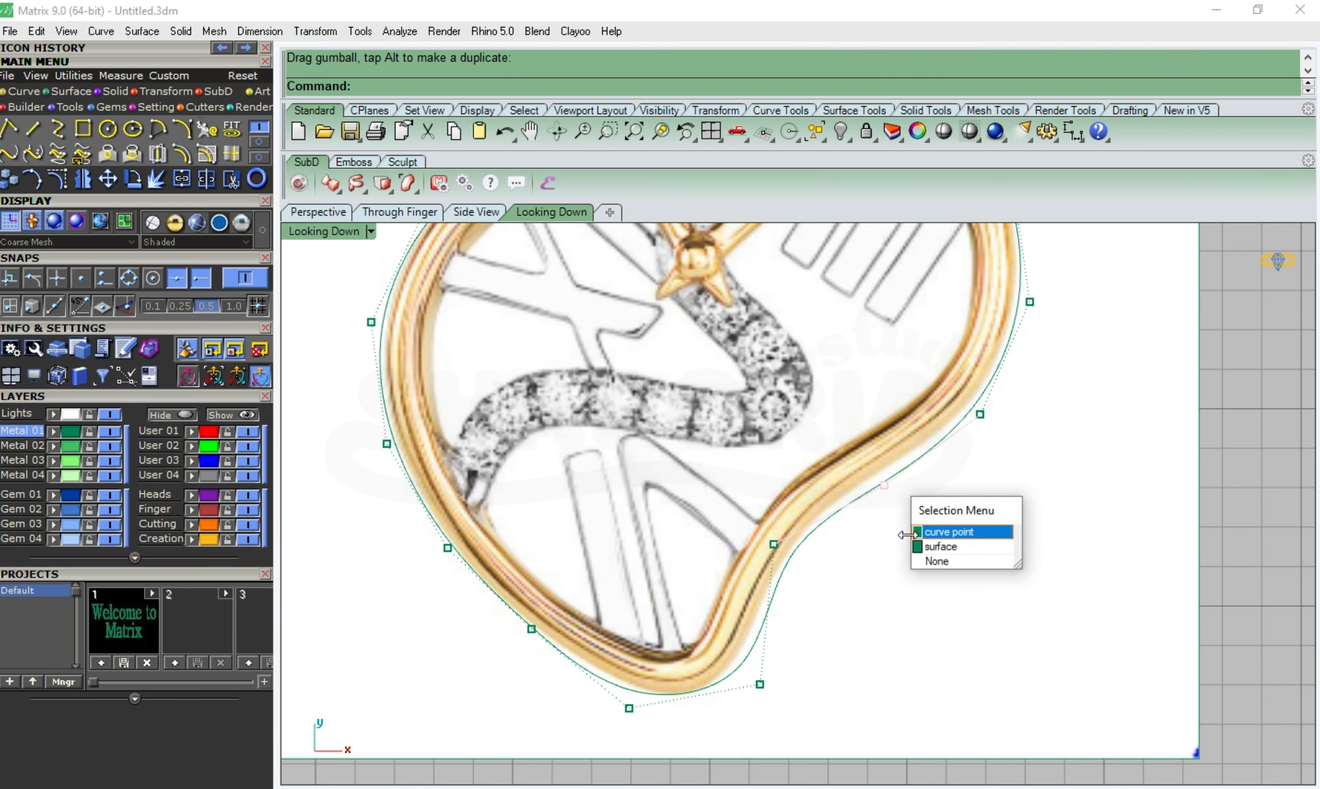
click(922, 530)
scroll(889, 461, down, 4)
scroll(804, 586, up, 4)
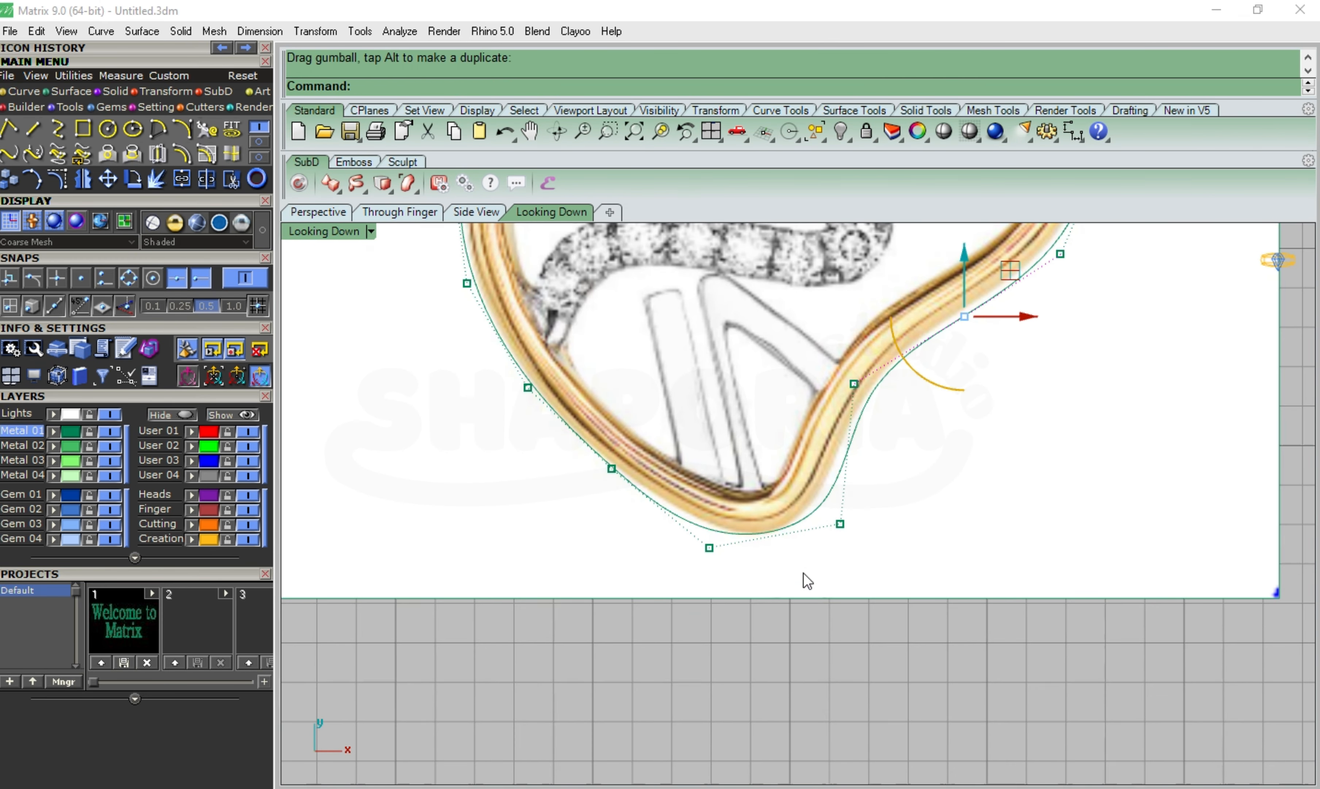
click(840, 523)
drag(908, 524, 890, 531)
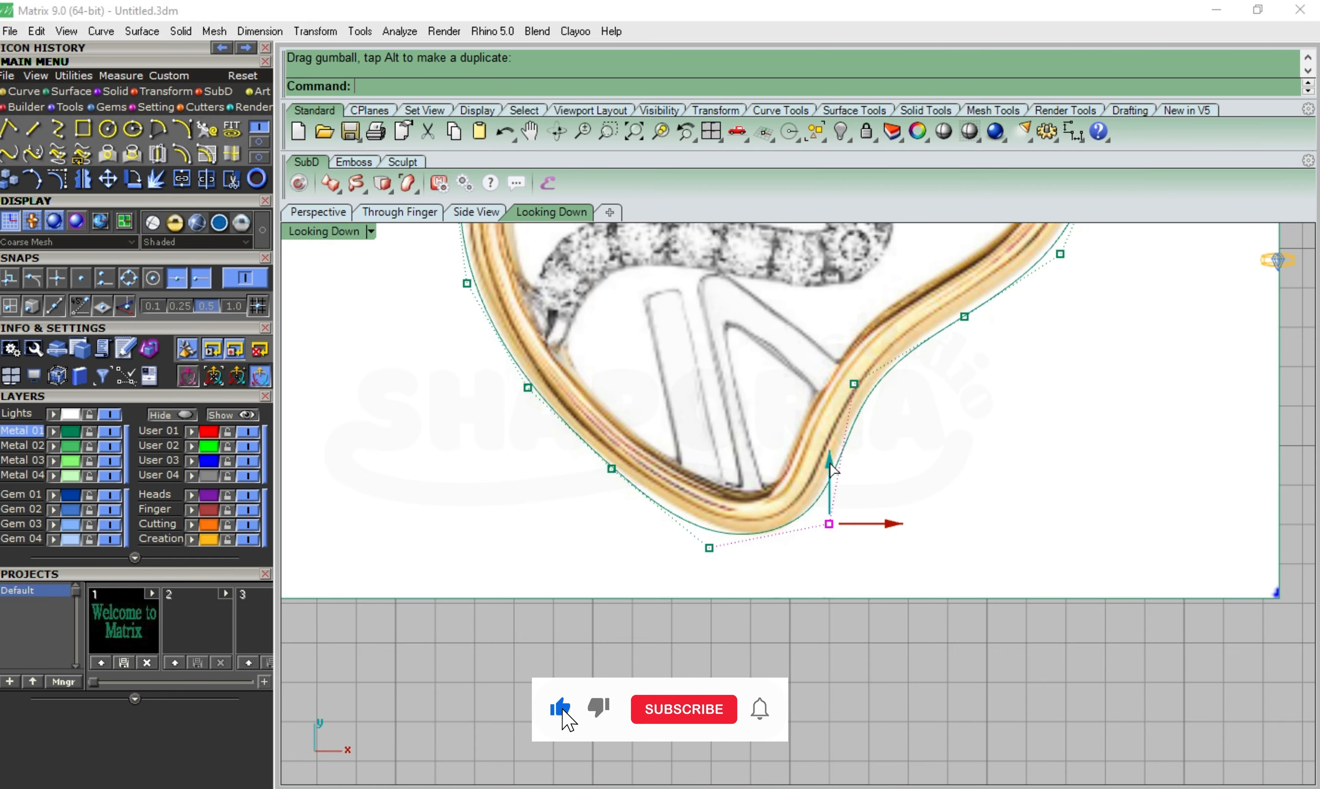
scroll(595, 417, up, 3)
Adjust two neighbouring control points on the lower-left edge so the curve hugs the frame
click(597, 412)
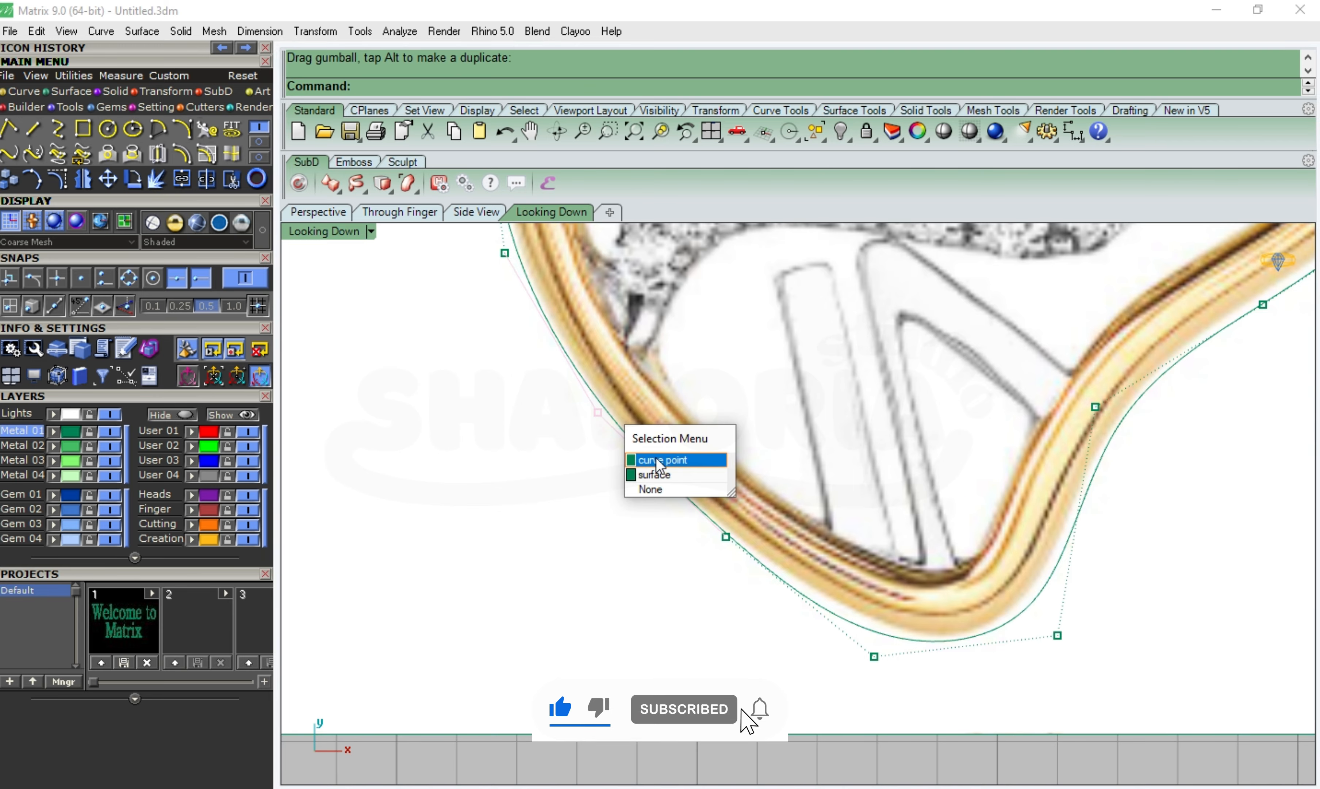
click(658, 459)
scroll(767, 535, up, 2)
click(763, 548)
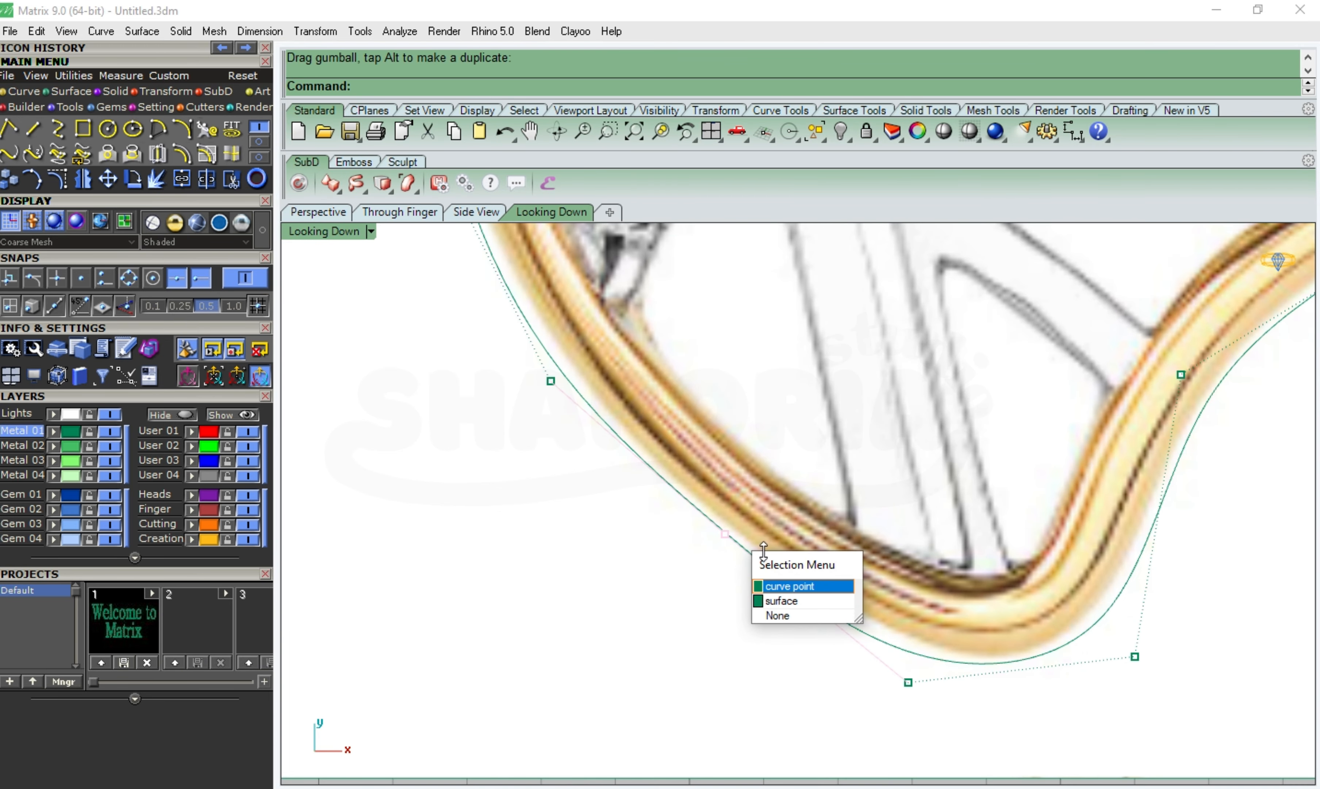
click(781, 600)
click(731, 540)
click(768, 578)
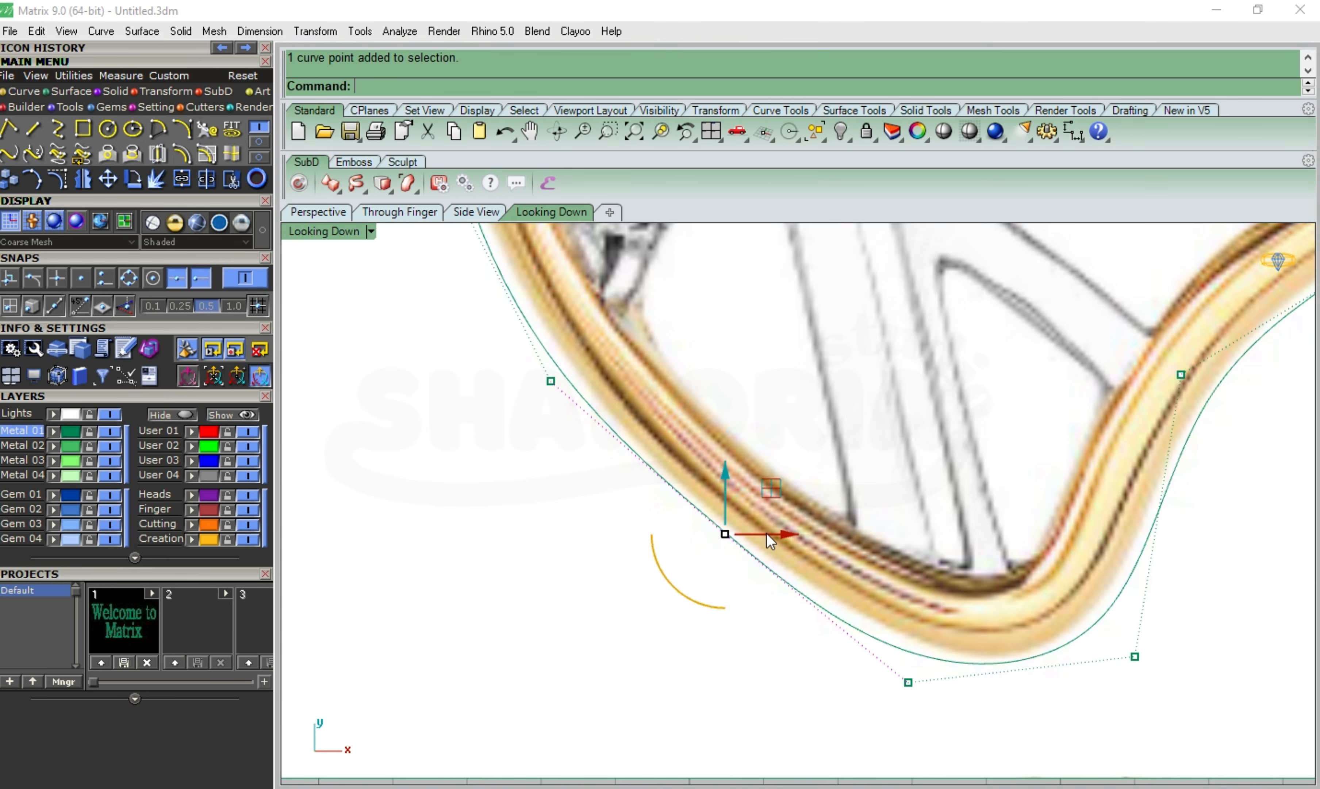
drag(770, 534, 762, 540)
Move the control point farther up the lower-left edge closer to the frame
scroll(784, 595, down, 2)
scroll(601, 365, up, 4)
right_drag(593, 411, 618, 476)
scroll(618, 475, down, 2)
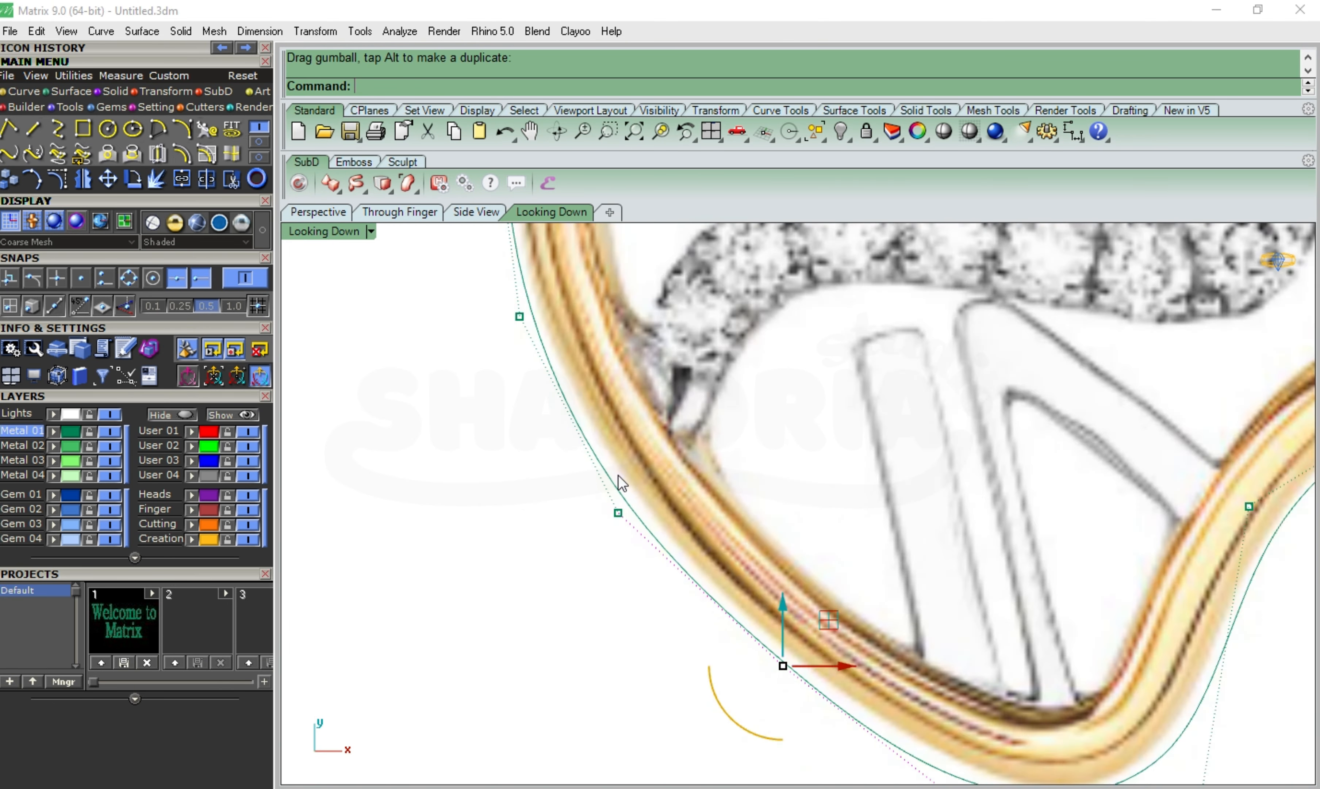
click(620, 532)
click(689, 584)
scroll(598, 405, down, 3)
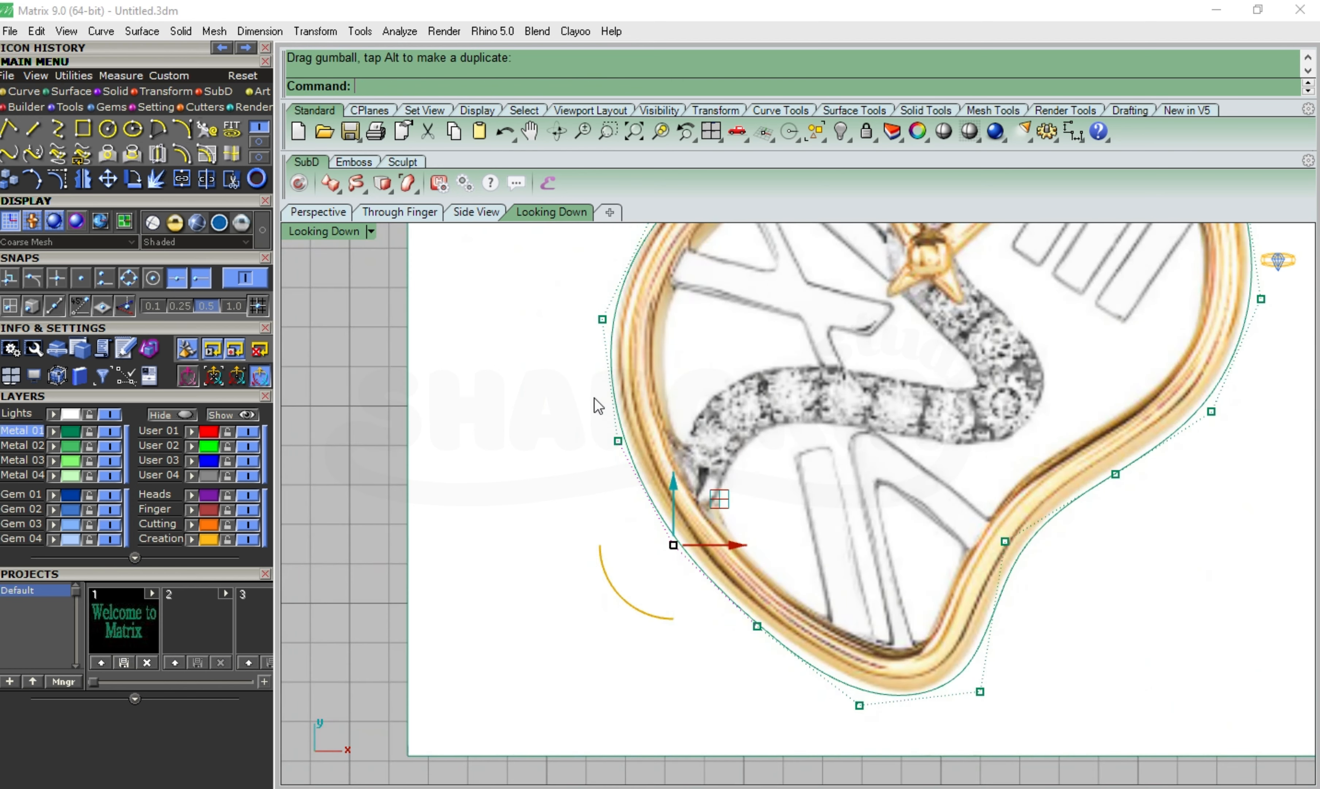
Adjust the control point on the left shoulder above the bulge to fit the frame's outer edge
scroll(715, 672, down, 6)
scroll(721, 404, up, 12)
click(599, 480)
click(663, 533)
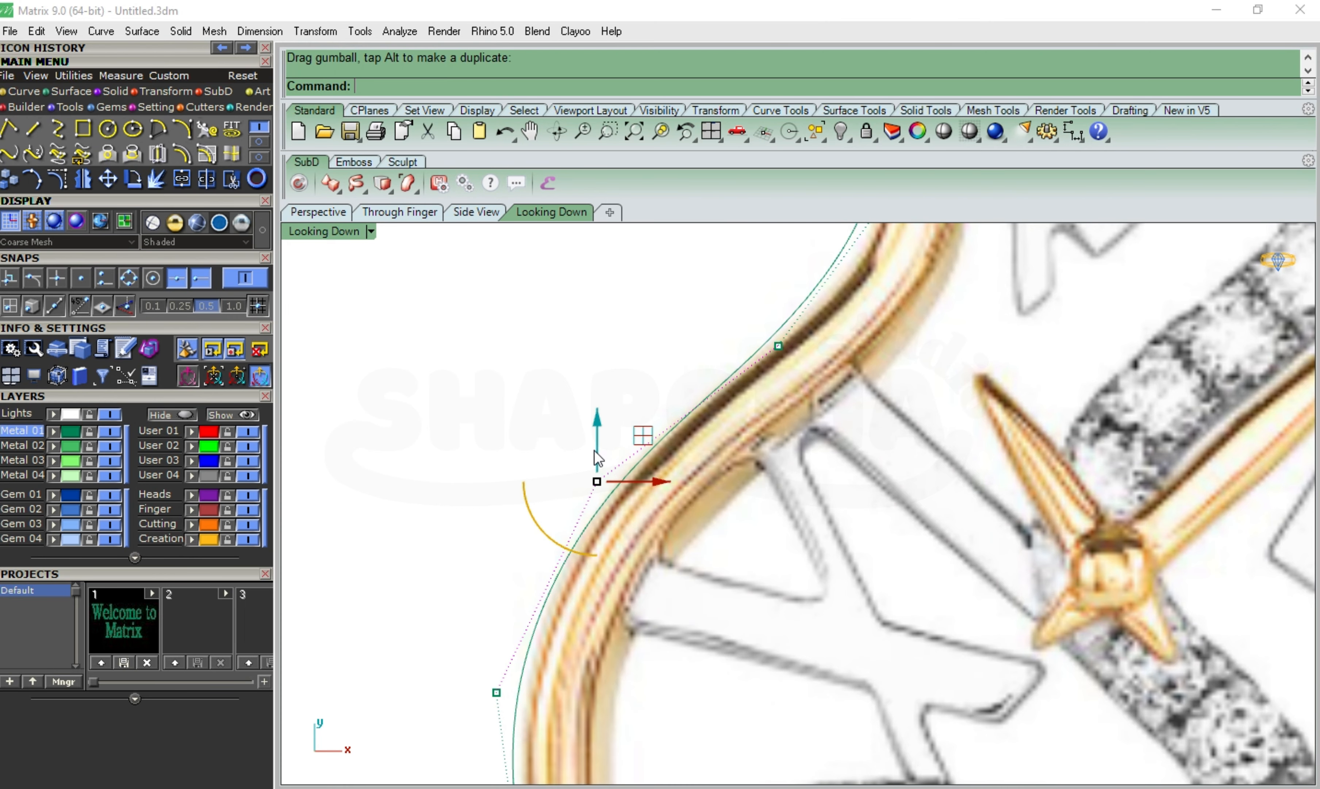
scroll(598, 459, down, 6)
Lower the control point on the upper-left edge beside the XII numeral slightly to match the frame
scroll(672, 296, up, 5)
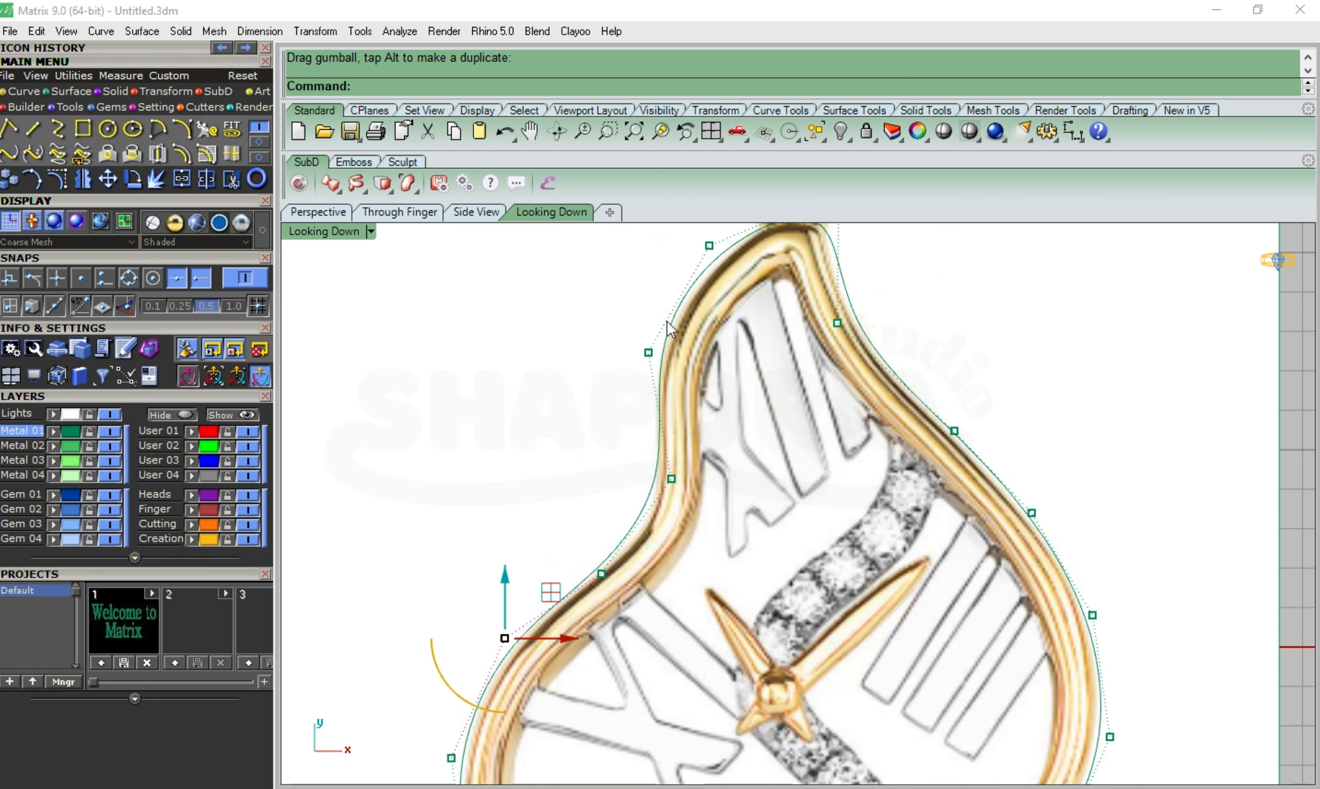
click(653, 336)
click(651, 346)
click(696, 396)
drag(650, 294, 650, 307)
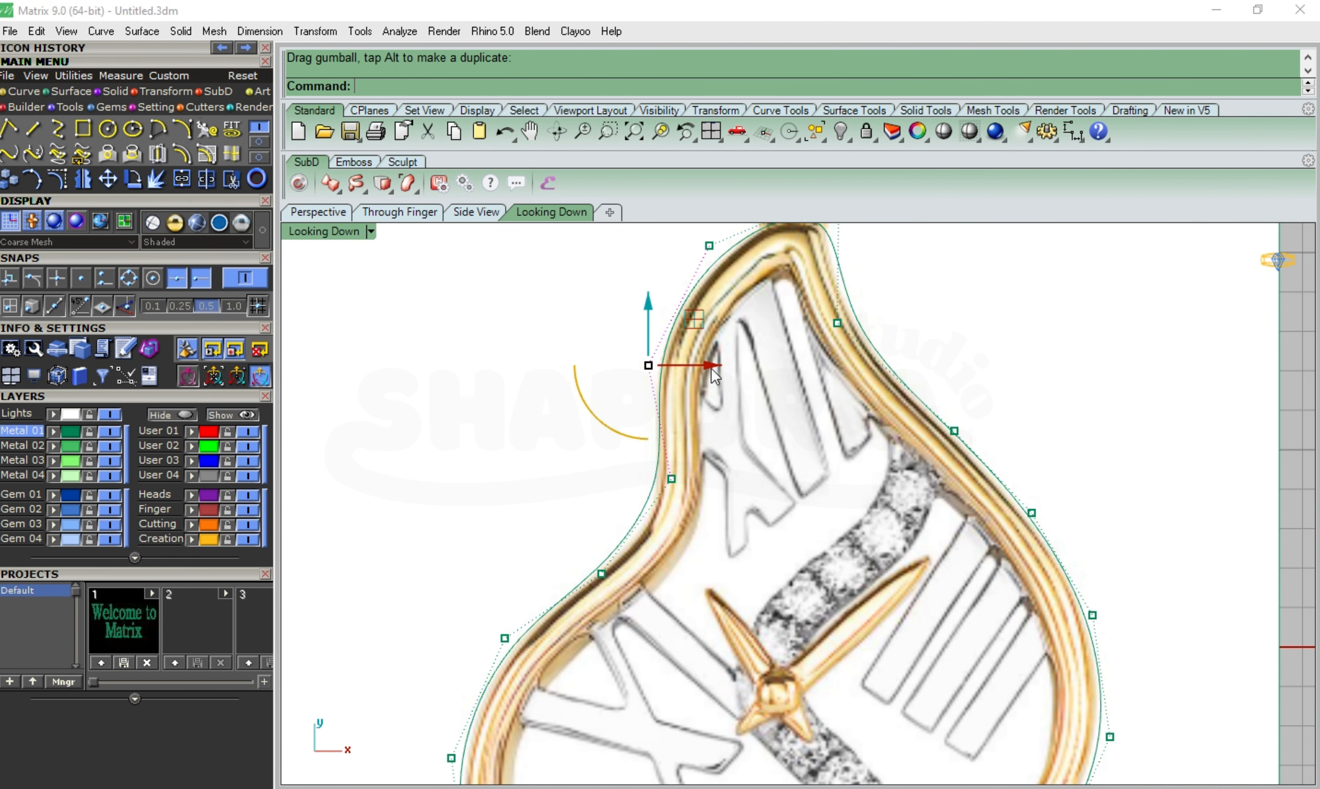
Adjust the control point at the left-hand neck so the curve follows the frame's inward bend
scroll(642, 519, up, 5)
click(791, 294)
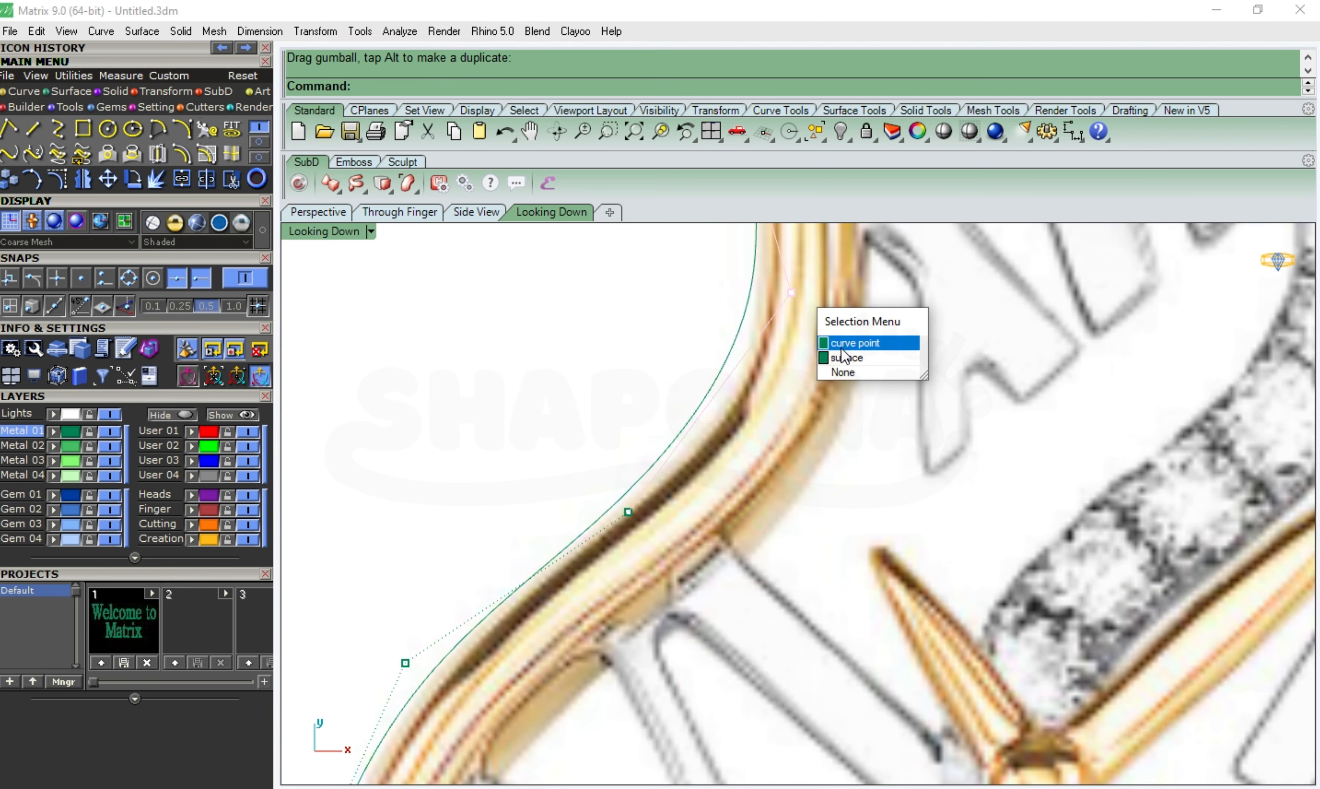
click(852, 343)
scroll(625, 549, down, 4)
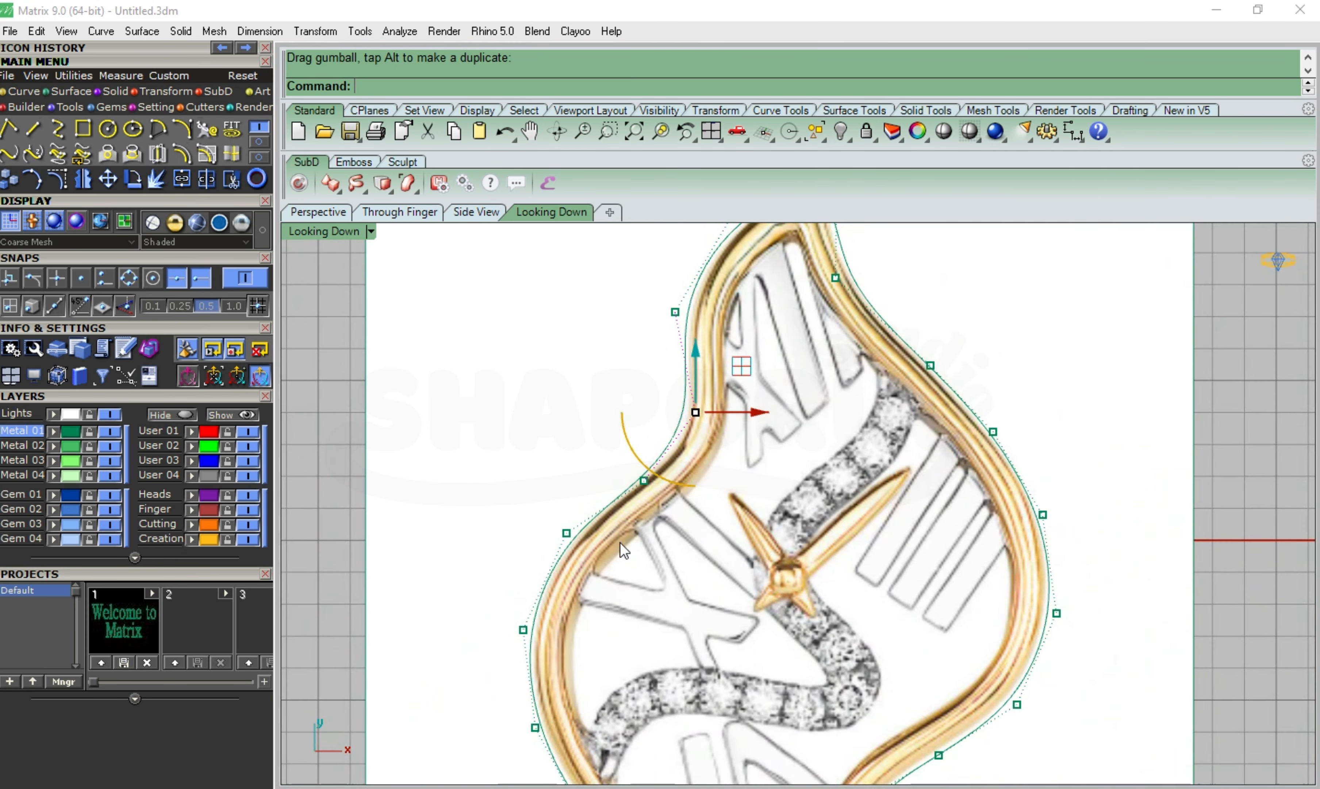
Deselect the edited point and turn off the outline curve's control points
scroll(622, 544, down, 4)
right_drag(743, 488, 702, 418)
scroll(701, 418, up, 2)
key(Escape)
key(Escape)
scroll(776, 282, down, 2)
right_drag(785, 228, 826, 256)
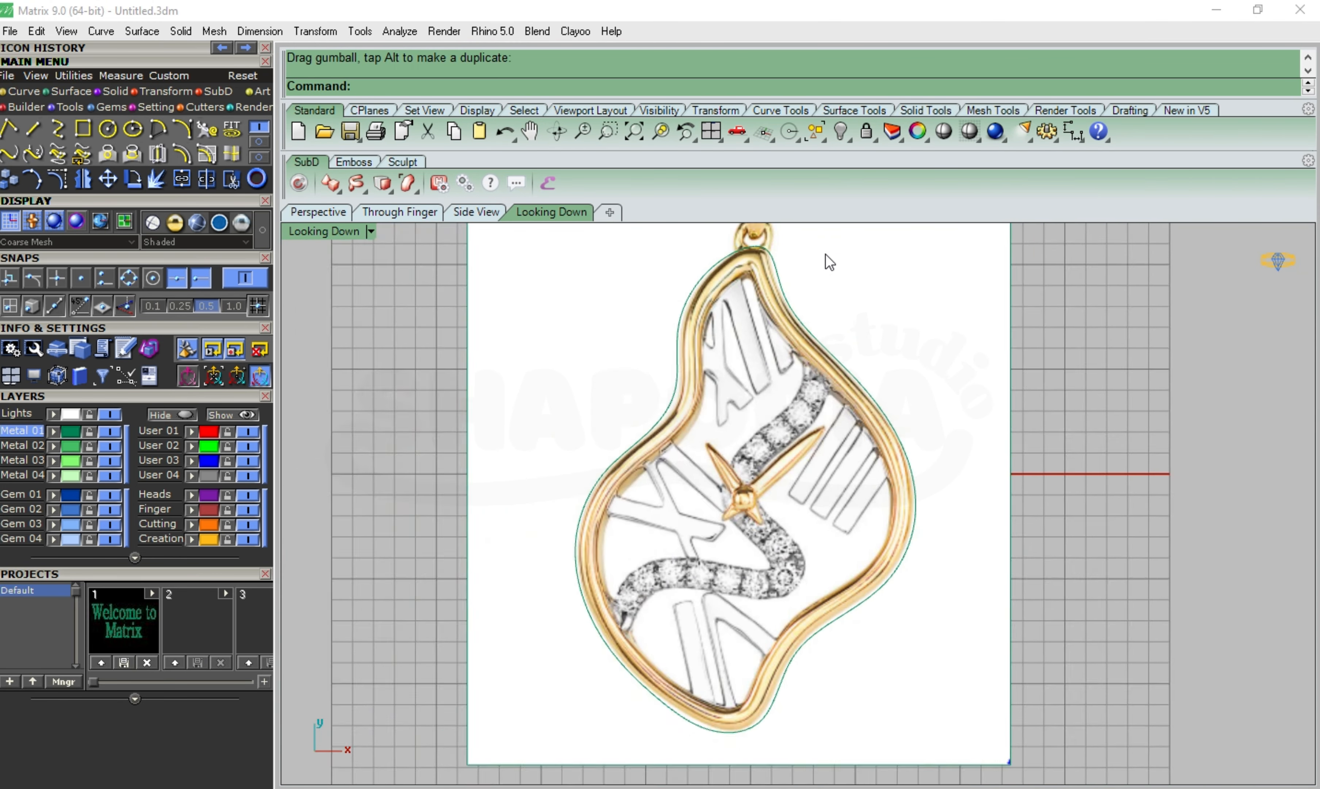
Offset the traced outline of the gold frame inward by a distance of 1.2 with sharp corners
scroll(829, 261, up, 3)
click(720, 251)
click(755, 299)
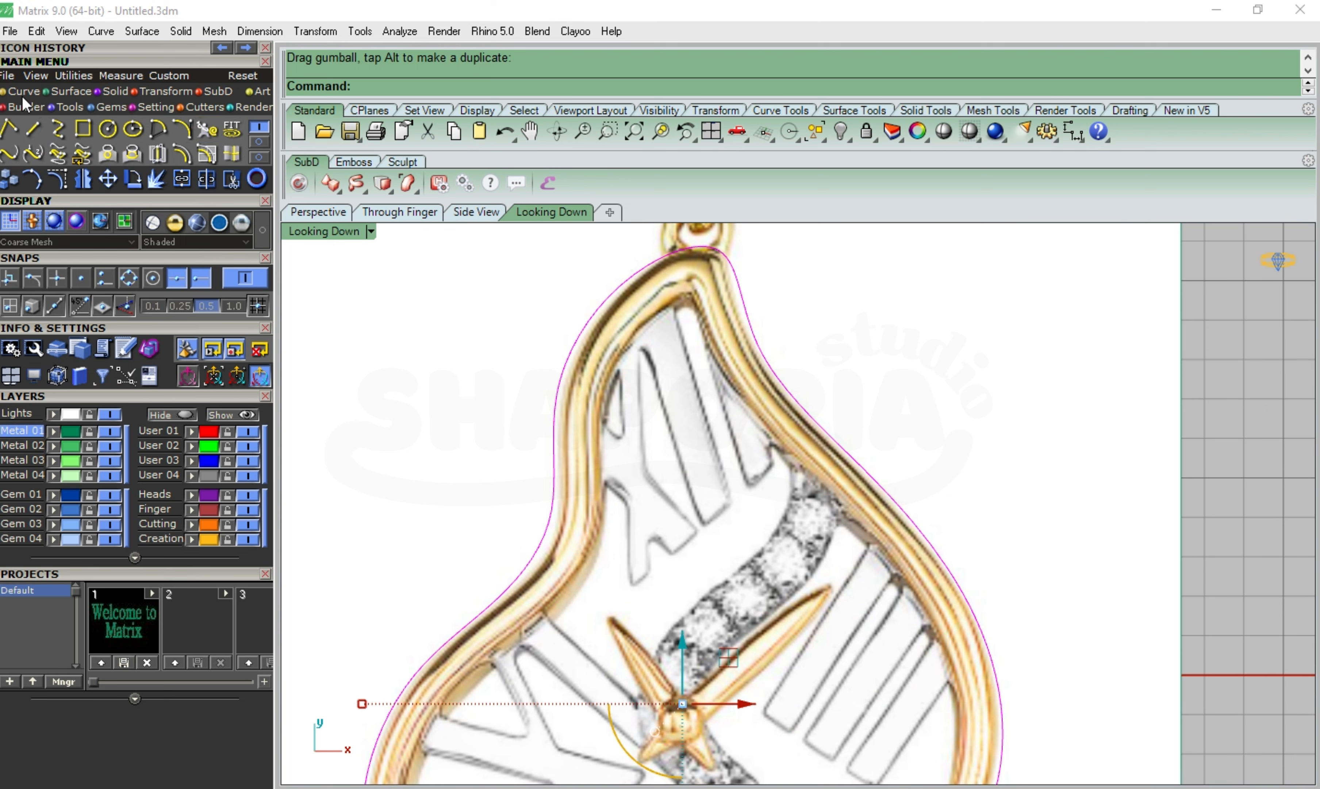
click(182, 153)
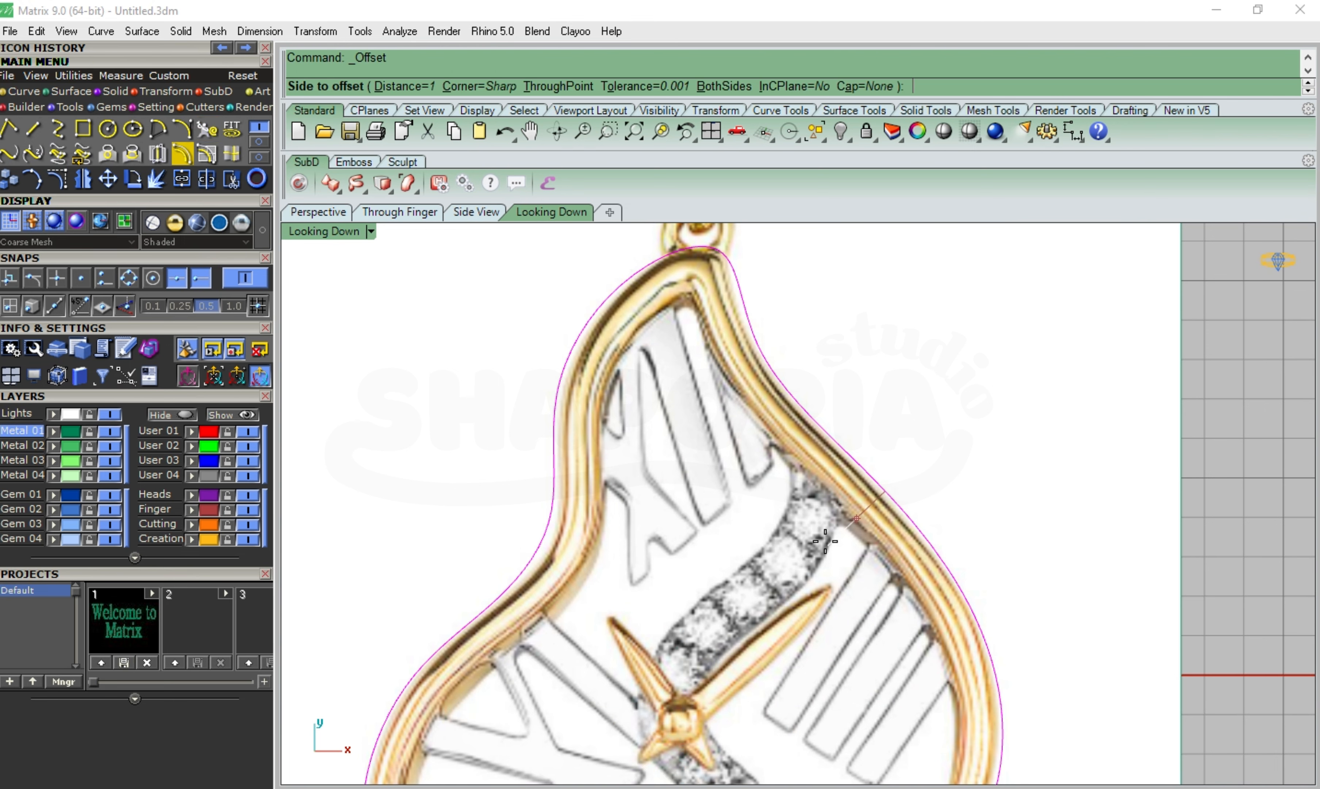
text(2)
key(Return)
scroll(844, 506, up, 1)
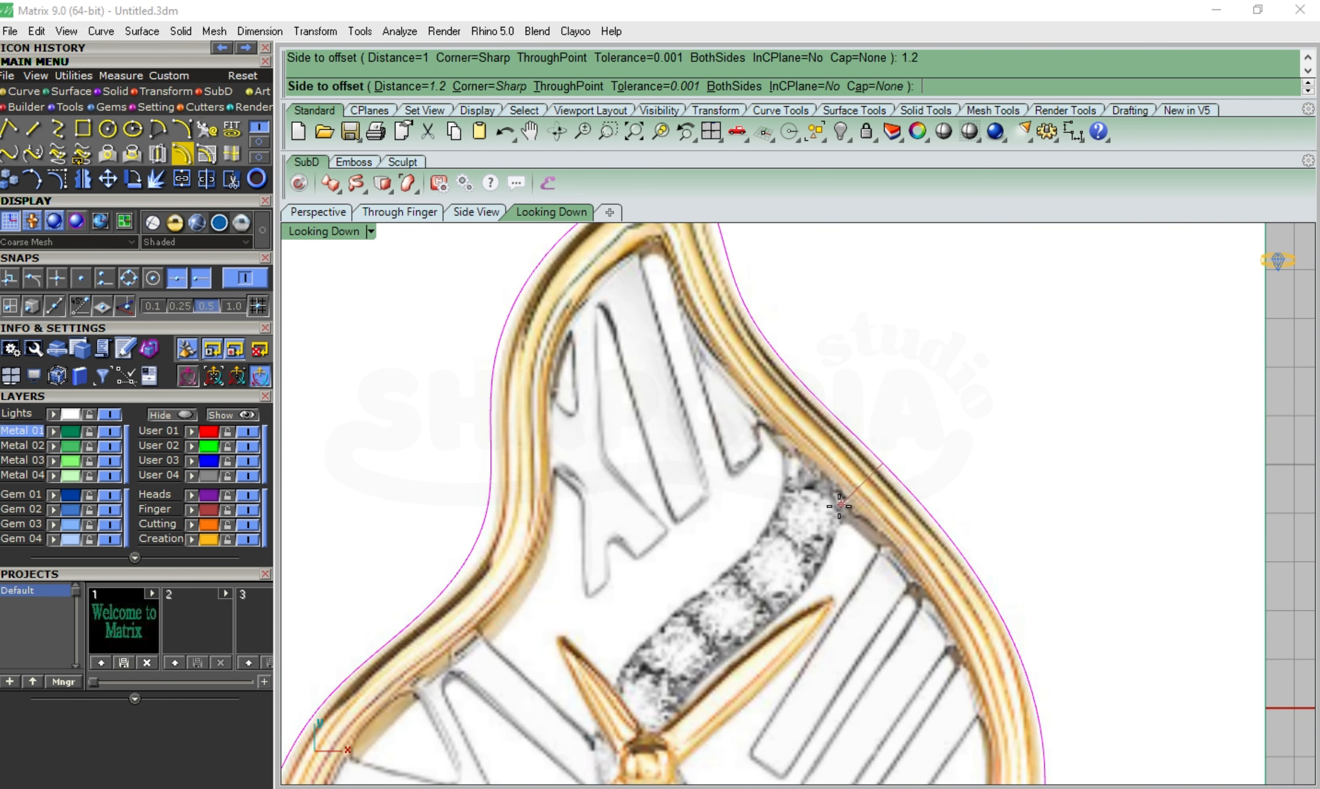
click(835, 489)
Rebuild the inner offset curve at degree 3, deleting the input curve so the rebuilt one replaces it
scroll(650, 244, up, 4)
click(652, 250)
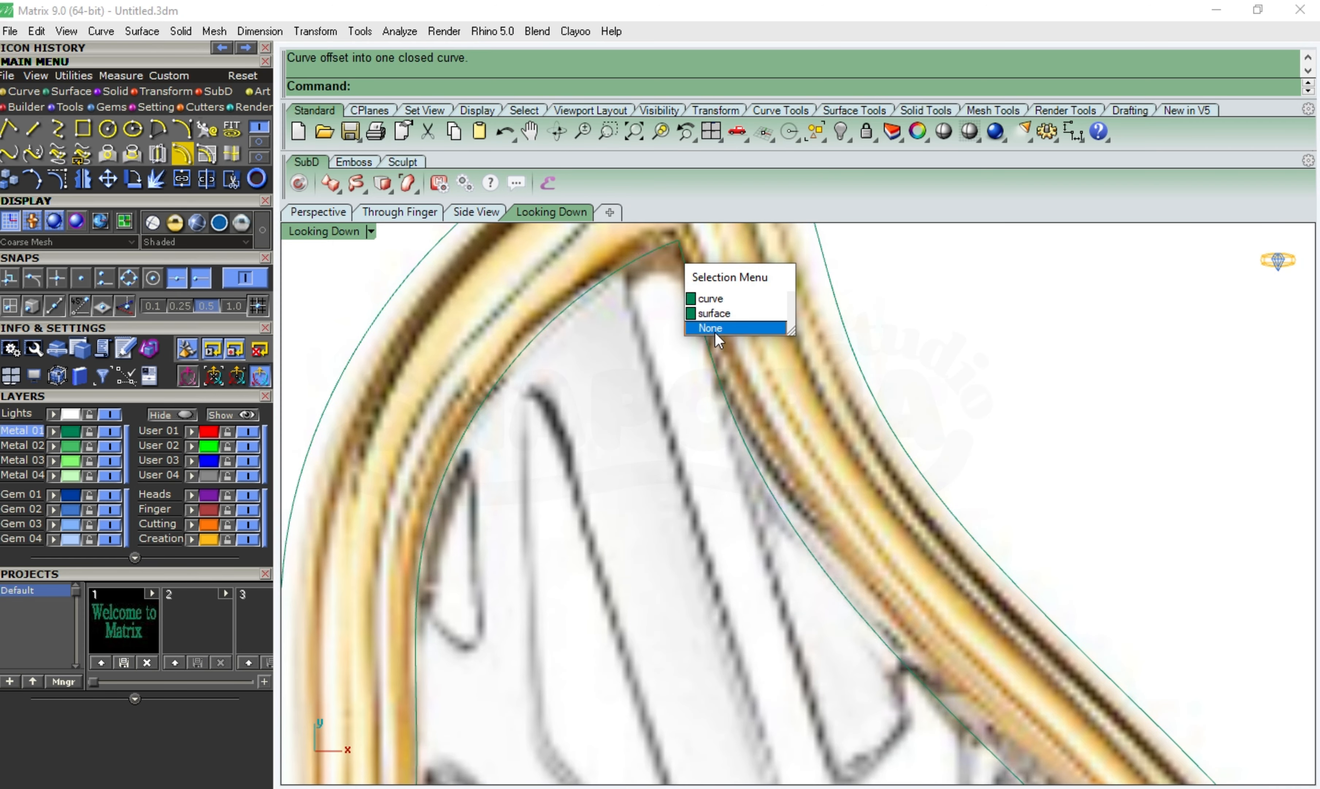
click(713, 299)
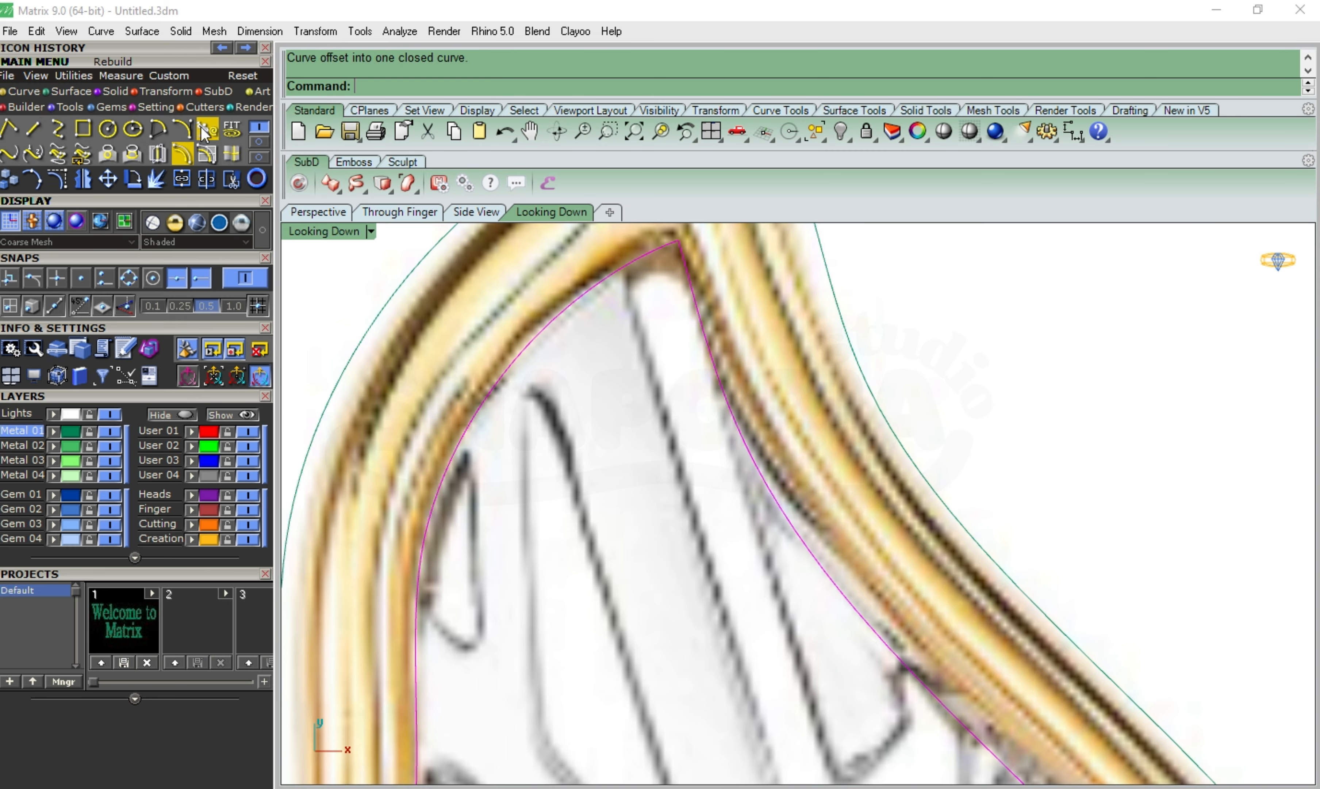
click(258, 178)
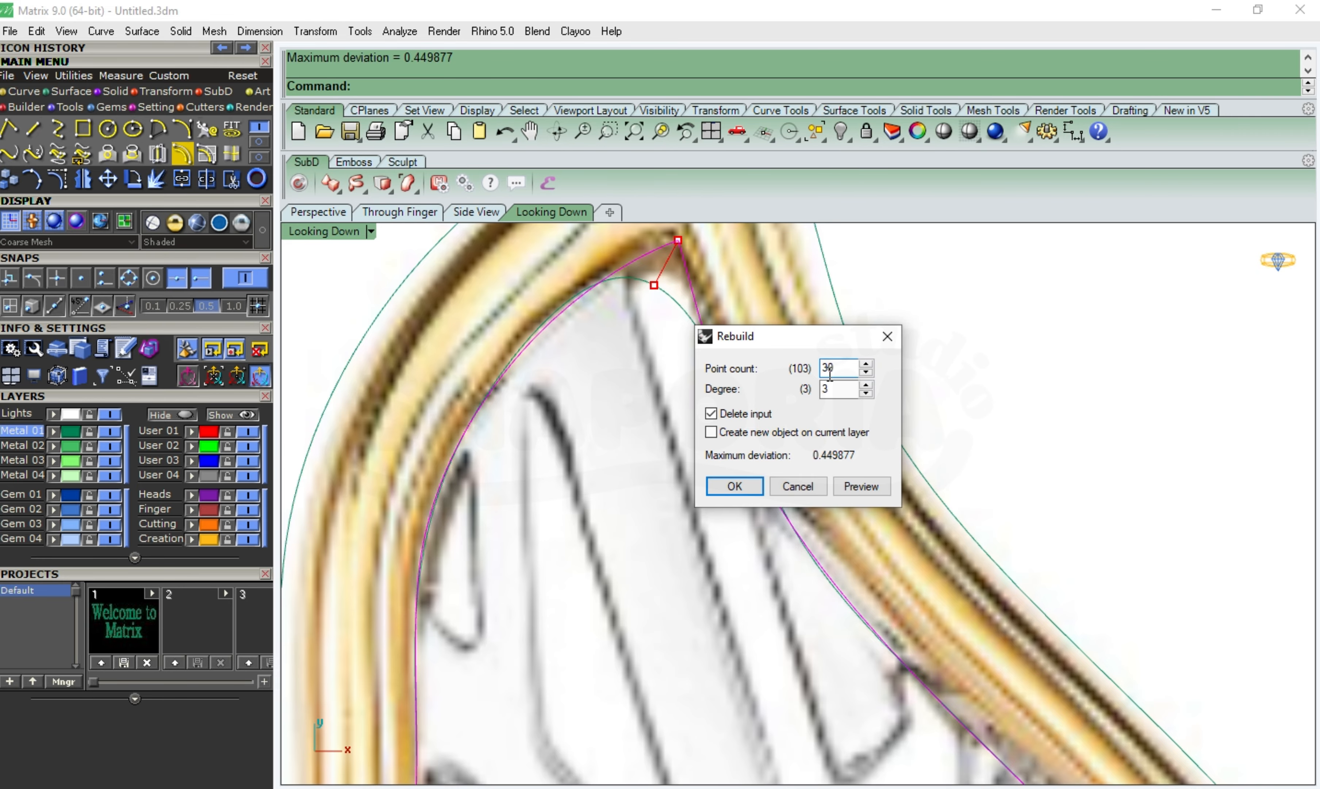
click(730, 483)
Deselect the rebuilt curve and examine how well it follows the frame's inner edge all the way round
scroll(704, 287, down, 18)
scroll(701, 641, up, 12)
scroll(741, 391, down, 2)
right_drag(736, 443, 725, 526)
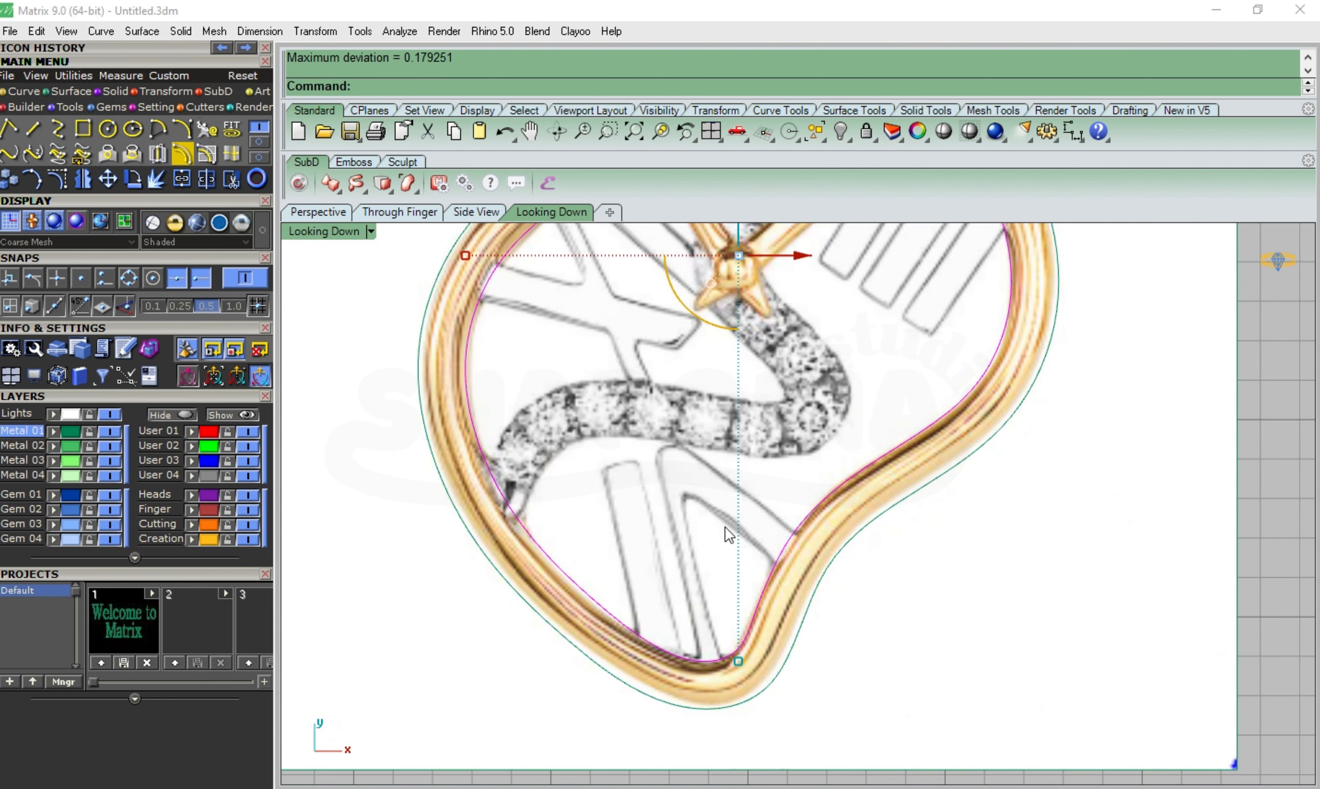
key(Escape)
scroll(676, 496, up, 3)
scroll(768, 602, down, 7)
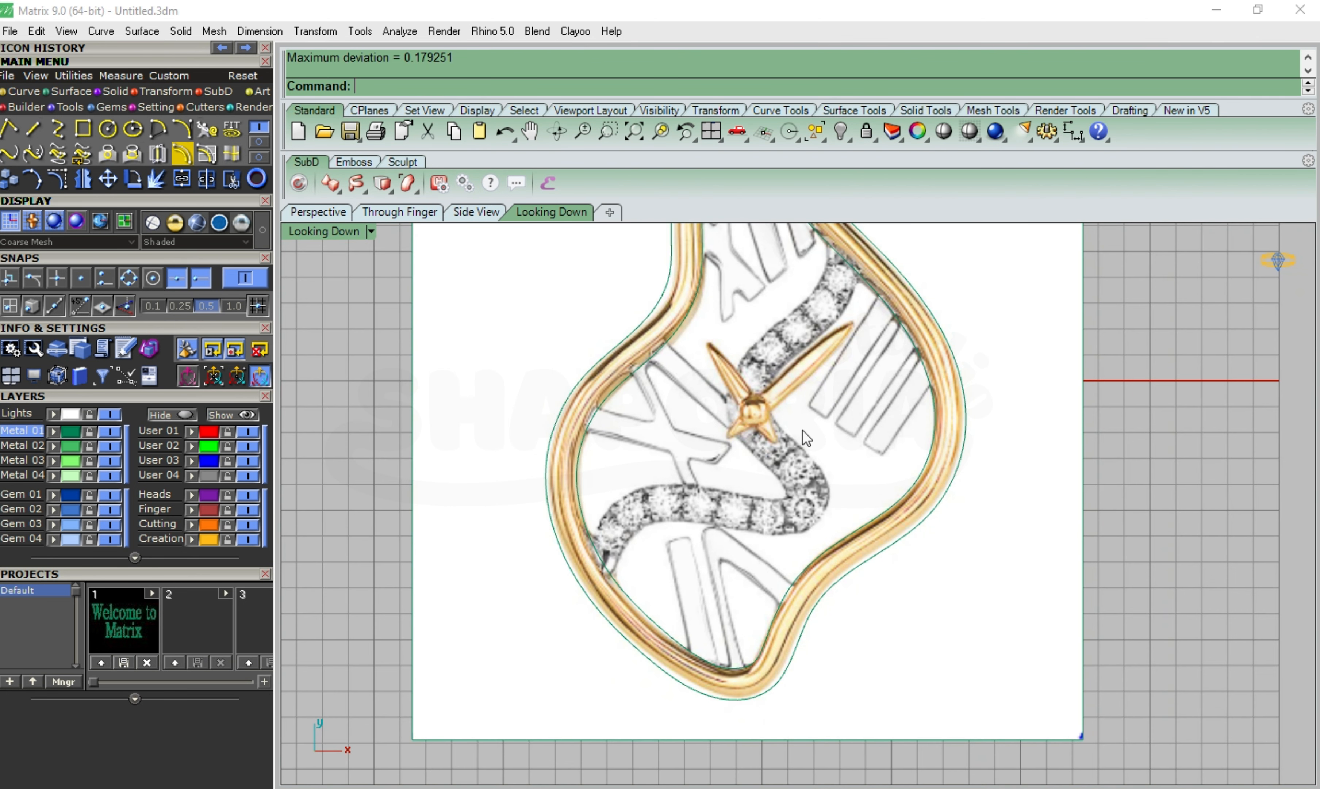
scroll(819, 447, up, 4)
scroll(834, 461, down, 2)
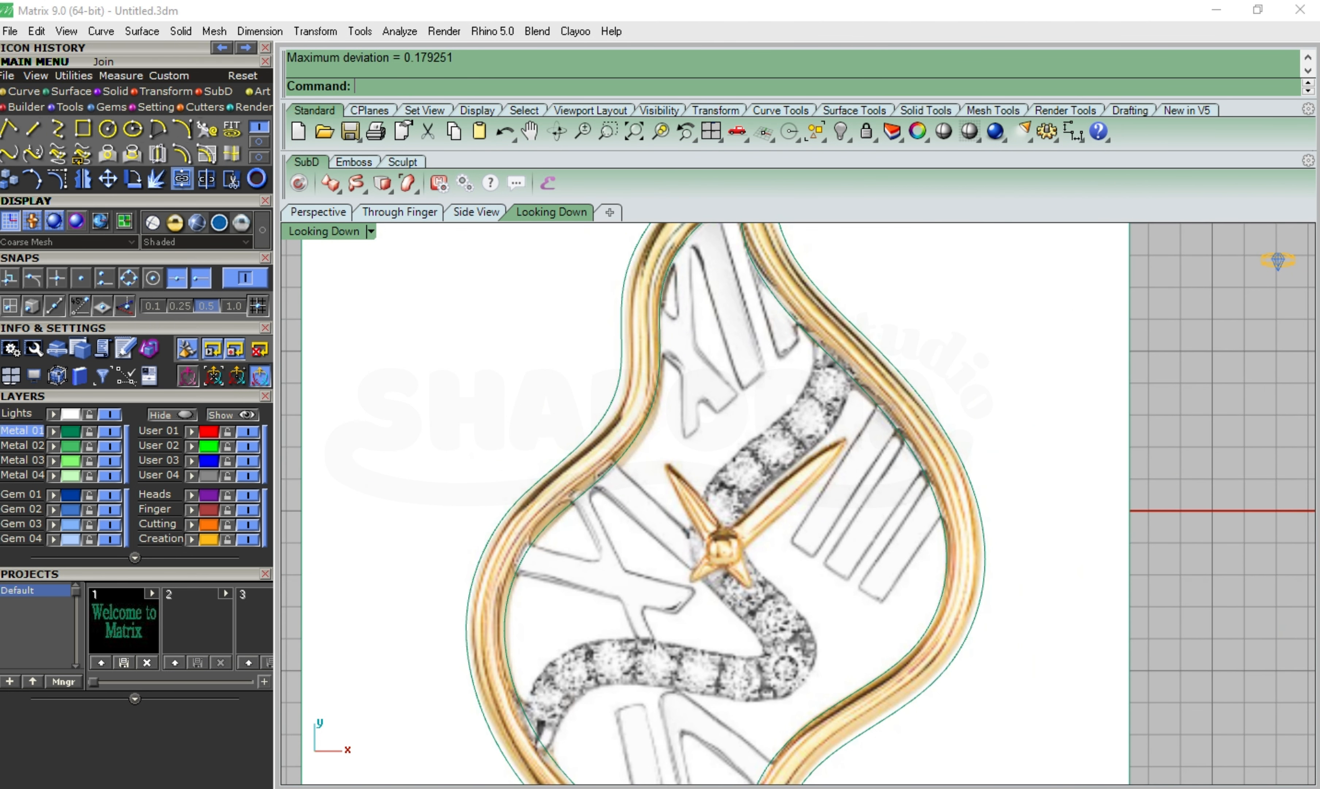
Start an interpolated curve at the frame's upper-right inner edge and trace the diamond band's upper-left edge down toward the clock hands
click(8, 153)
scroll(818, 349, up, 10)
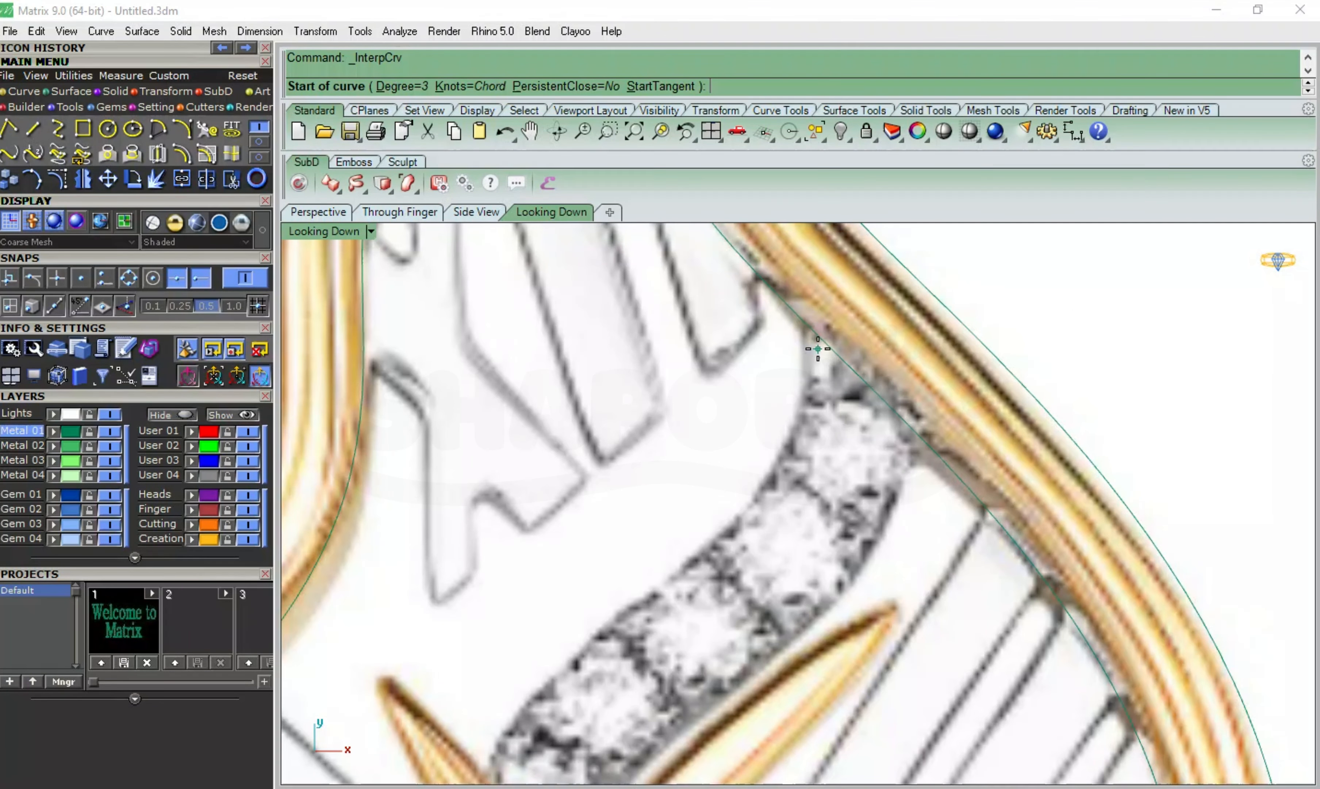
click(798, 304)
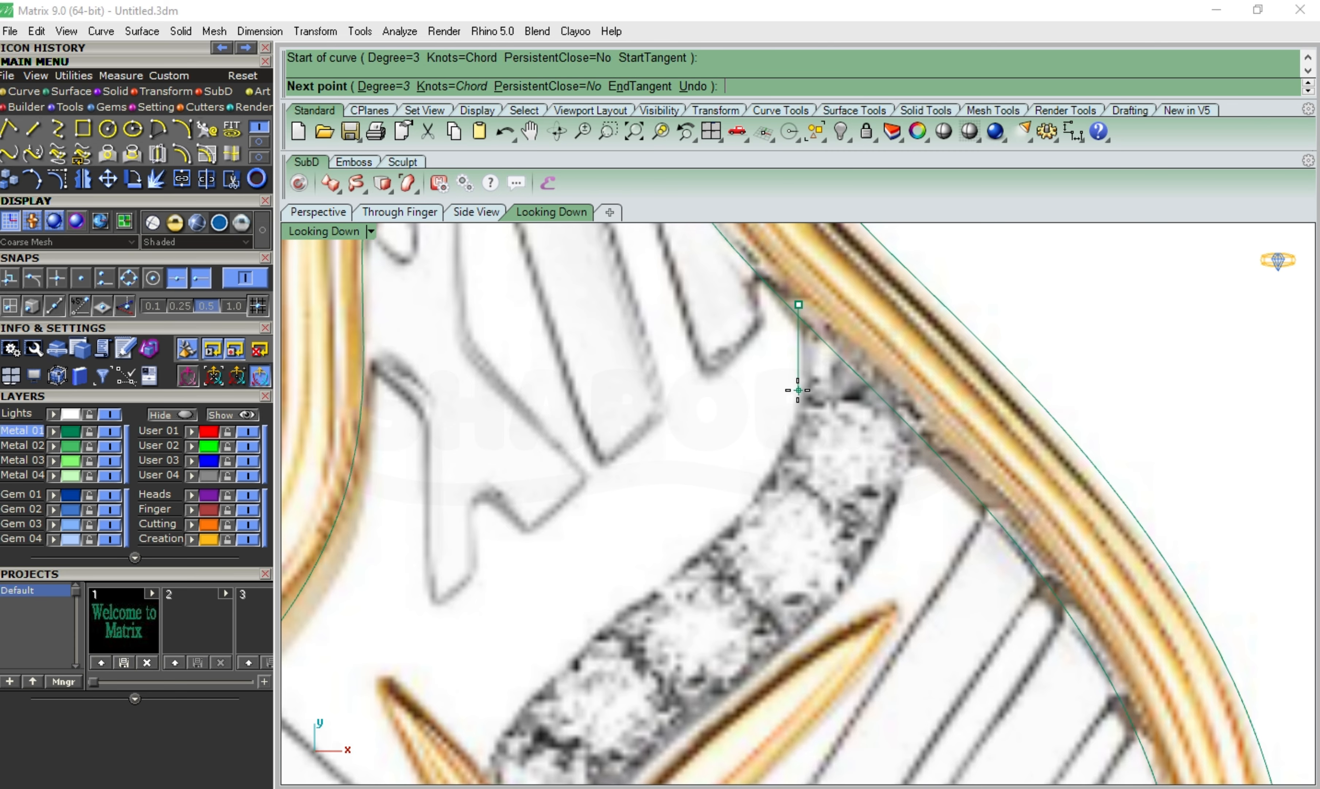
click(798, 390)
click(747, 495)
click(644, 589)
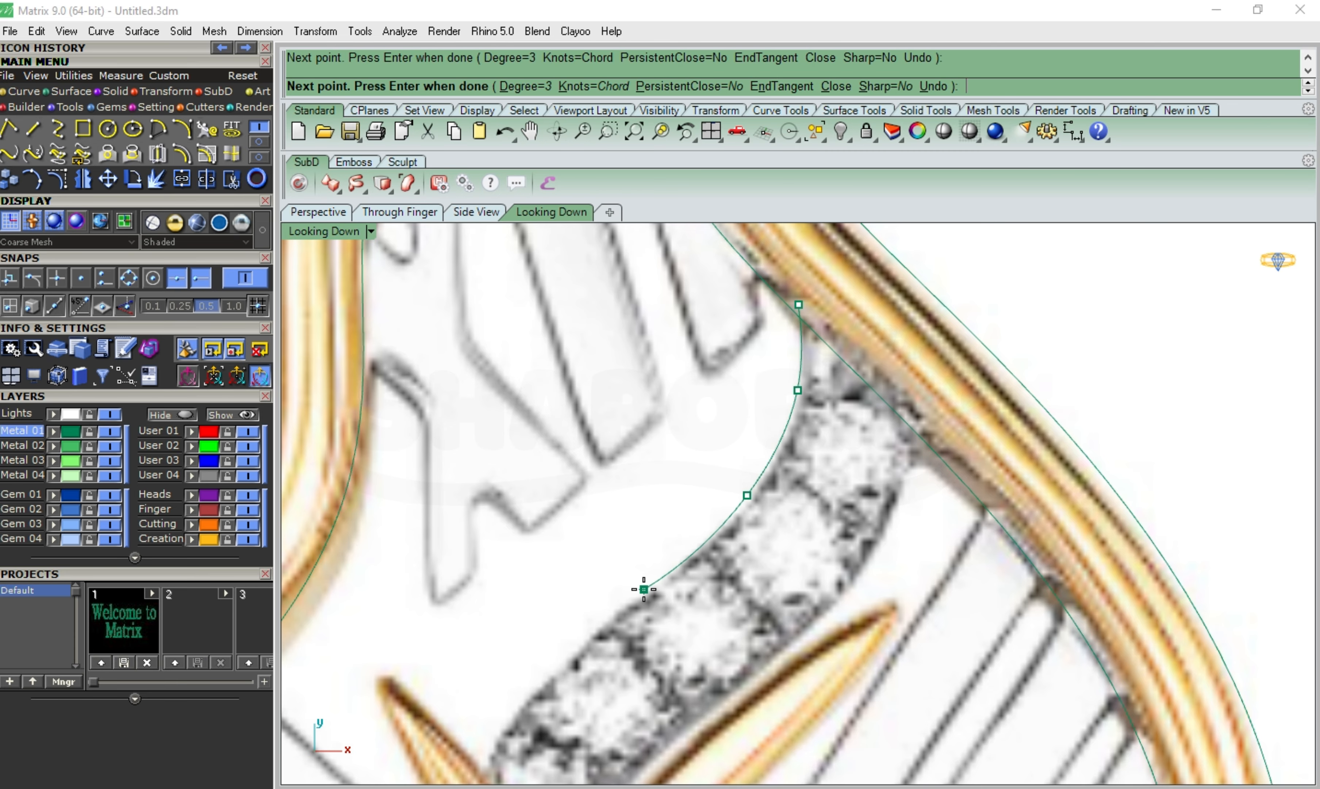
click(517, 704)
Continue the curve around the left side of the clock hub and down the diamond band toward its tight inner bend
scroll(517, 704, down, 10)
scroll(576, 535, up, 8)
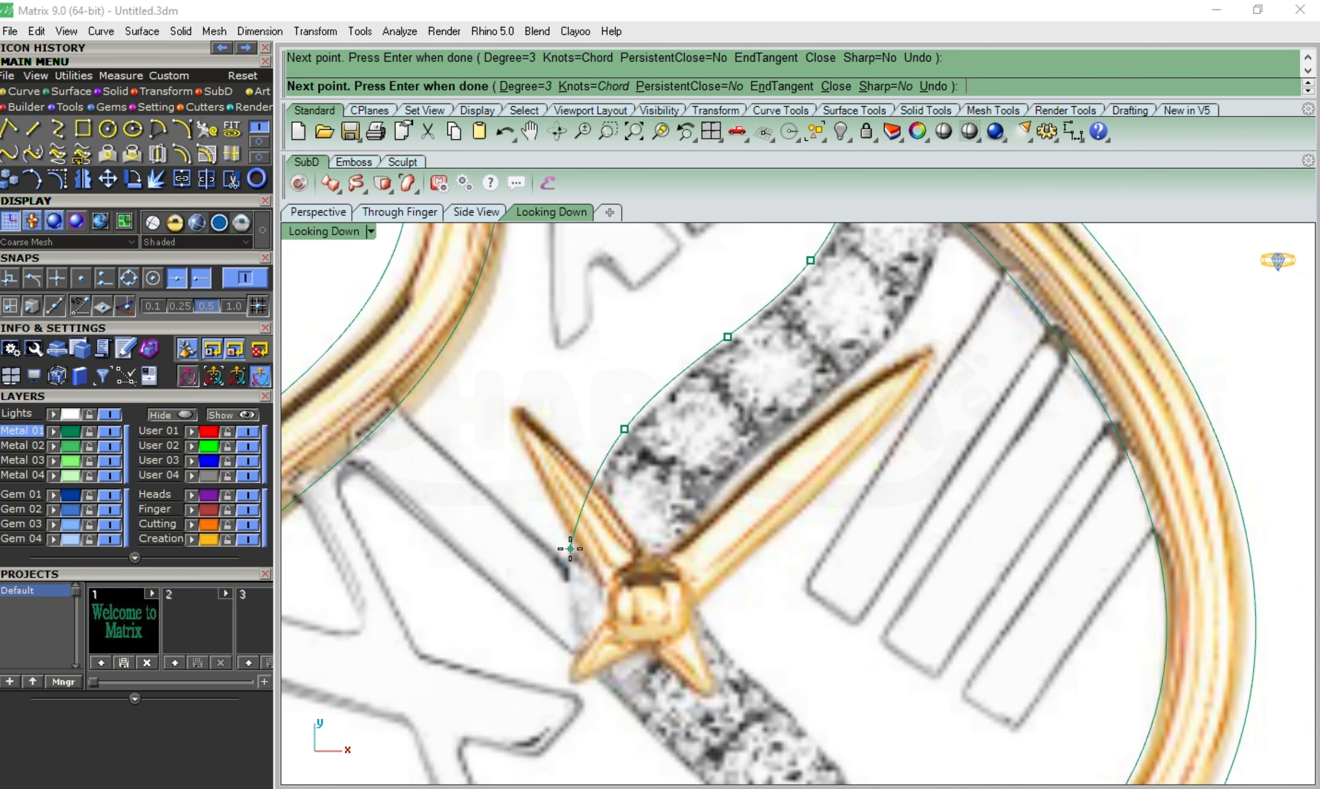
click(578, 658)
scroll(578, 658, down, 10)
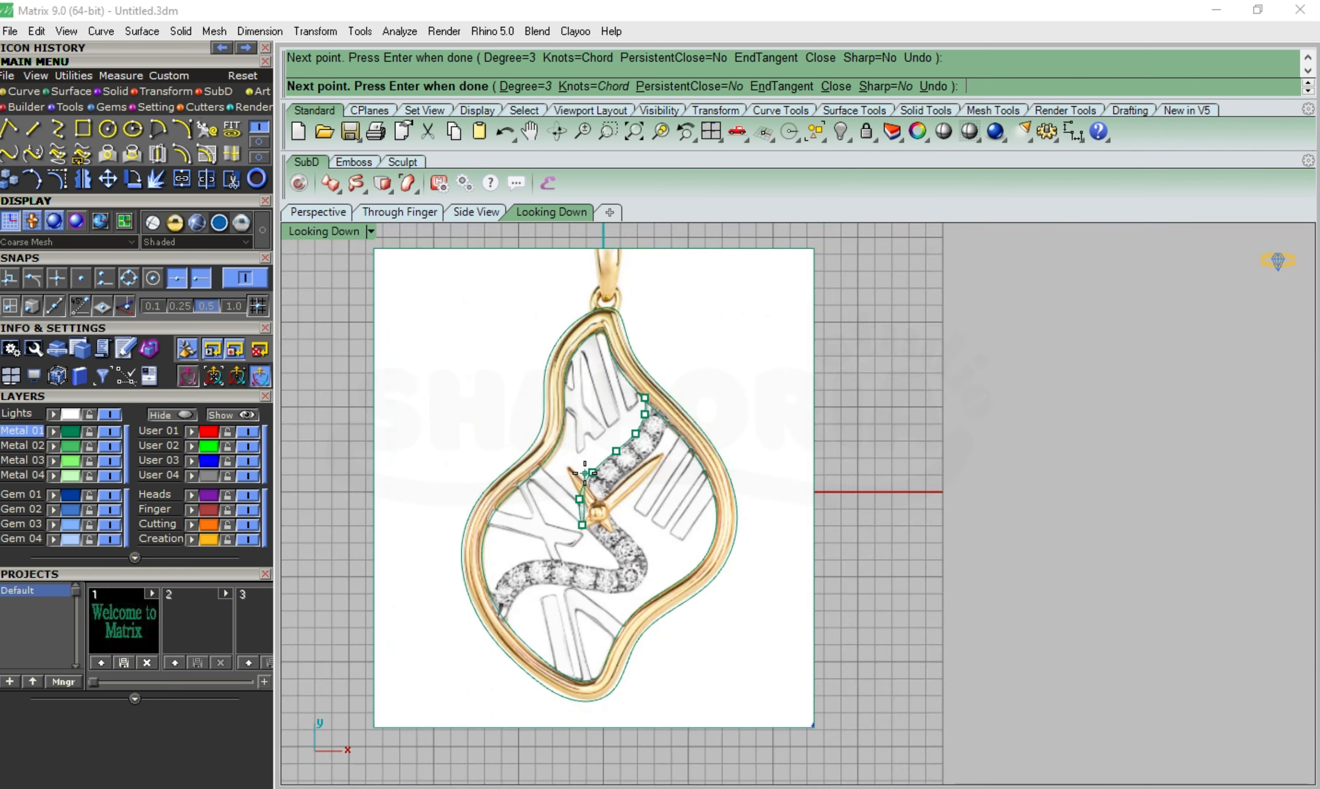
scroll(616, 512, up, 10)
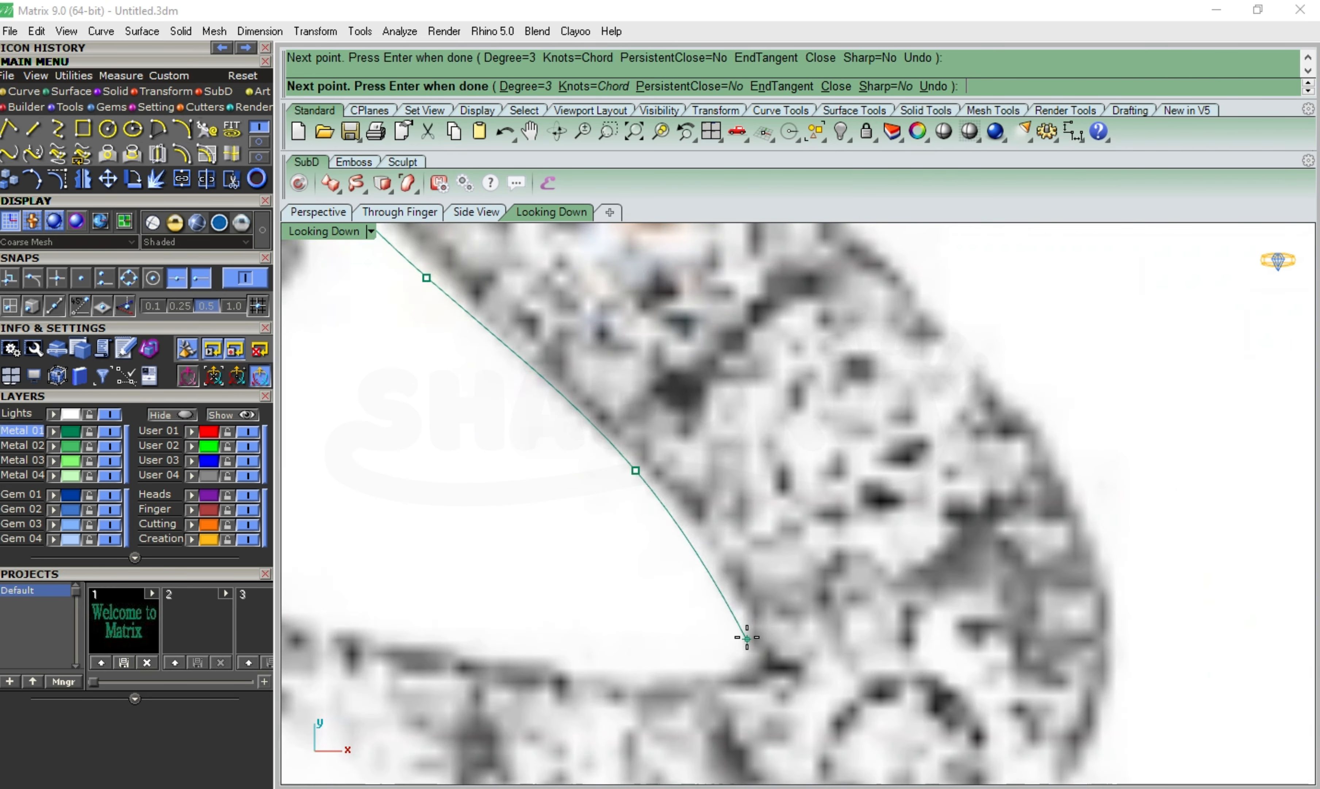
scroll(745, 633, up, 5)
Carry the curve round the band's tight inner bend and back onto the upper edge of the lower arm
click(738, 611)
click(746, 659)
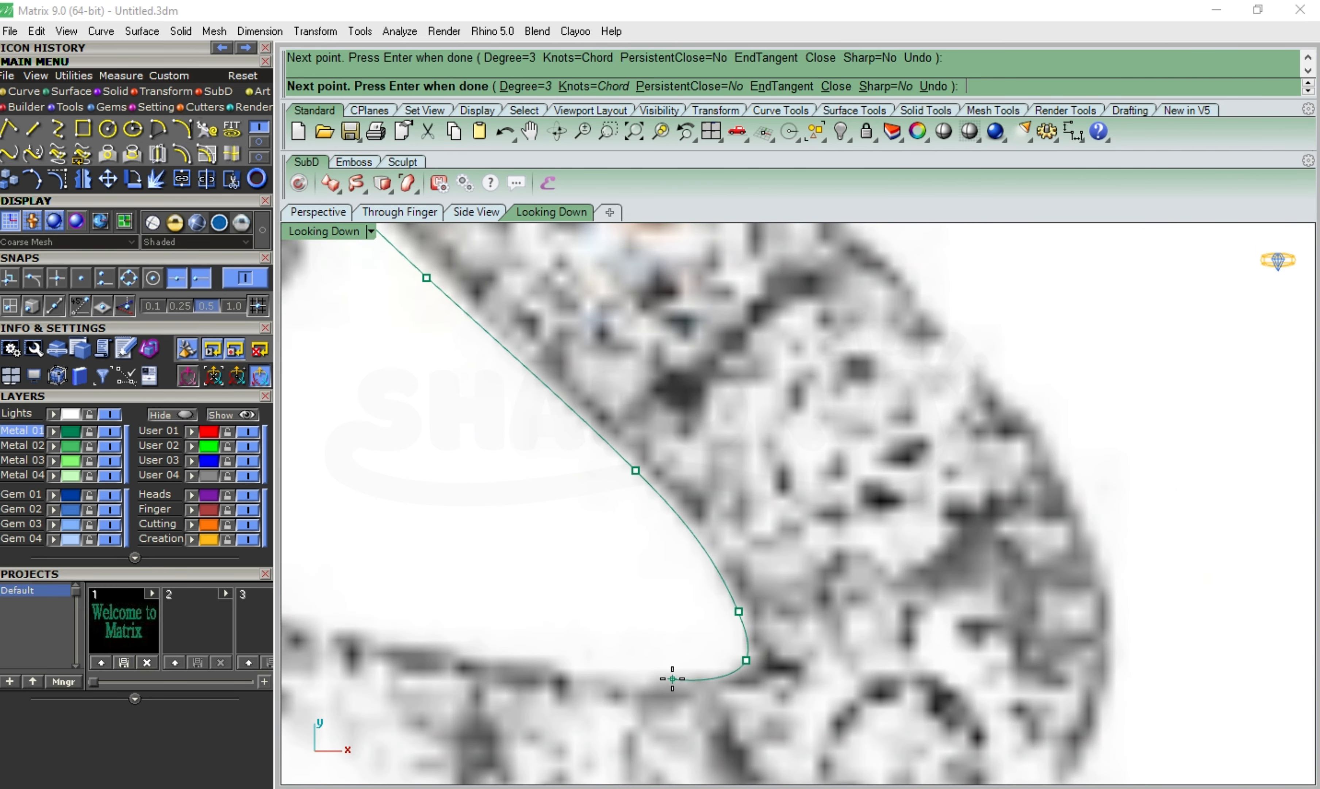
click(453, 648)
scroll(452, 648, down, 8)
scroll(525, 530, up, 6)
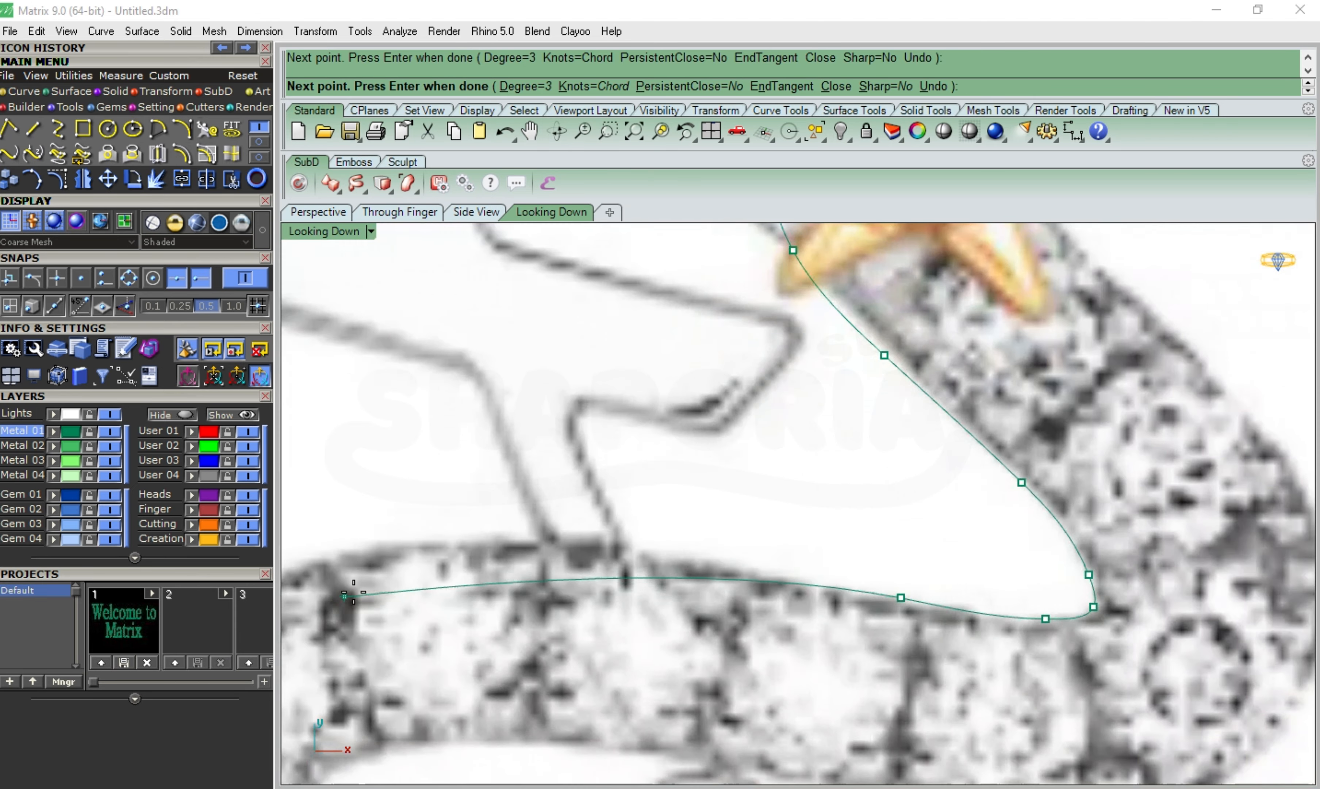
Trace the upper edge of the band's lower arm round to its tail and finish the curve just past the frame's inner curve
click(521, 532)
scroll(317, 554, down, 8)
scroll(442, 532, up, 7)
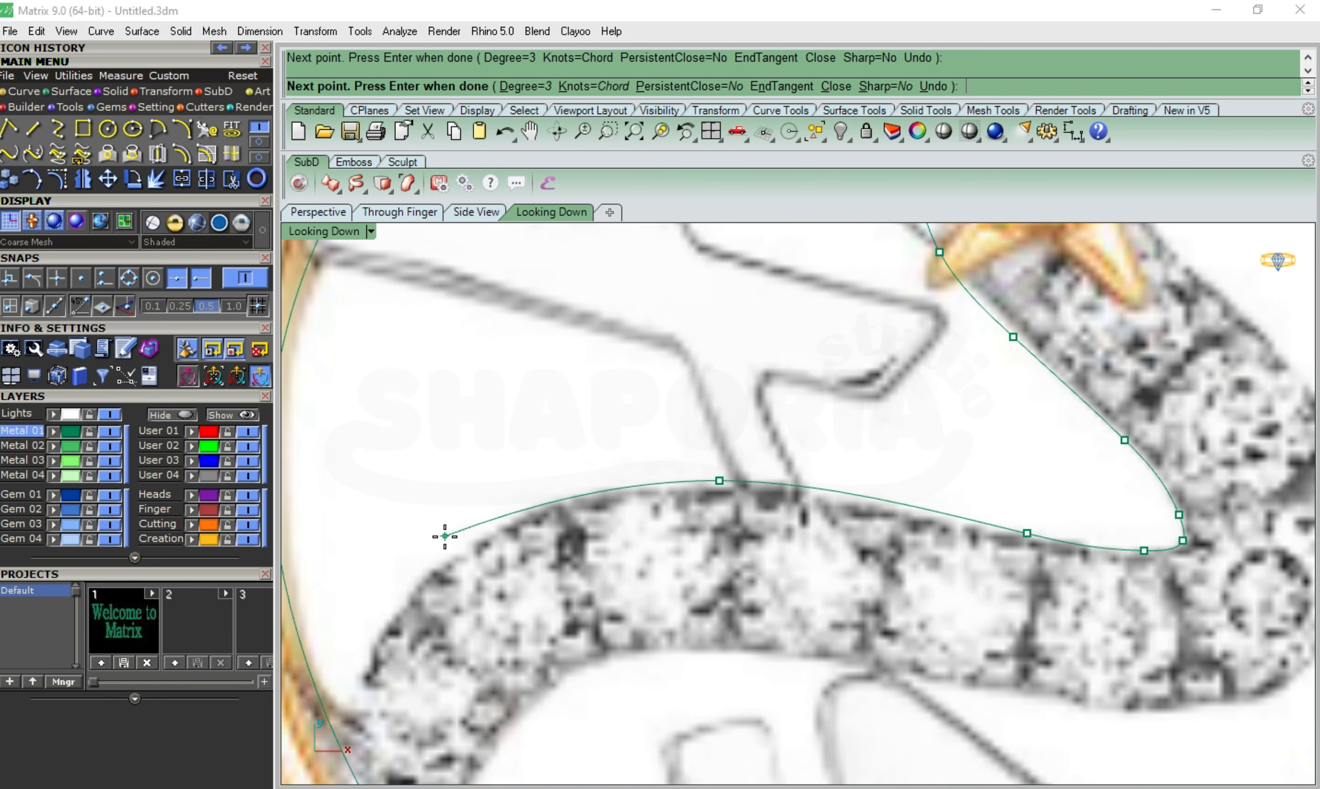
click(545, 498)
click(371, 635)
scroll(546, 464, down, 7)
scroll(472, 604, up, 9)
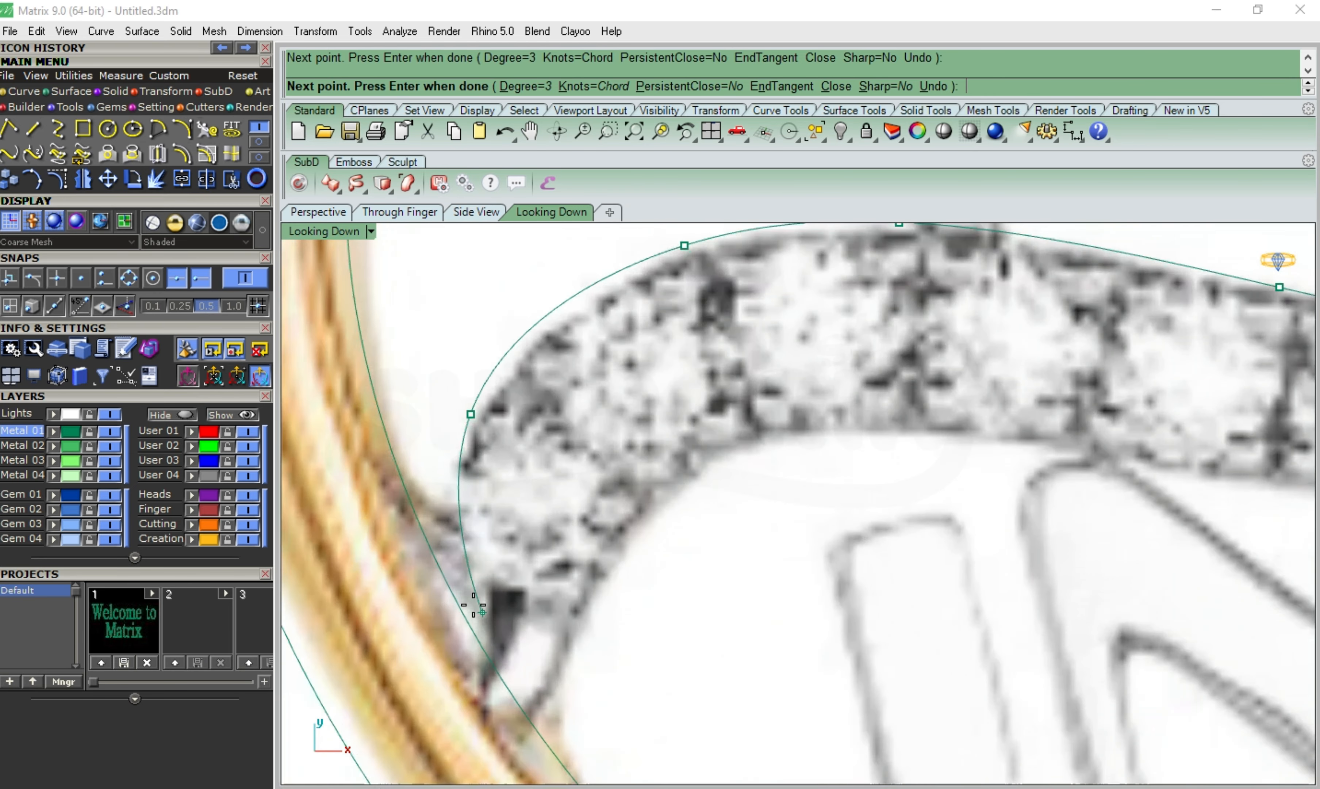
click(403, 577)
right_click(404, 577)
scroll(405, 578, down, 10)
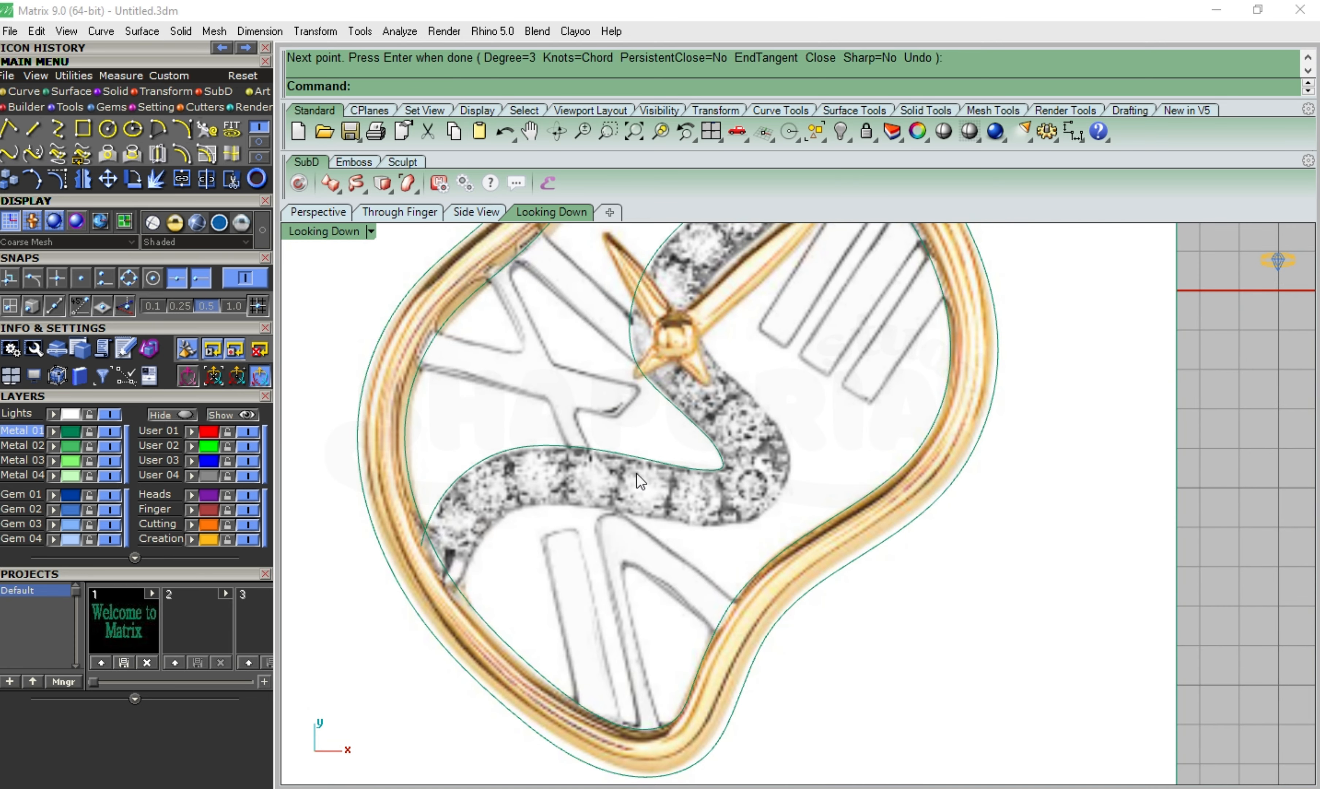
Start a second interpolated curve on the frame at the band's tail and trace the band's lower edge to its outer bend
scroll(637, 474, up, 6)
right_drag(368, 560, 729, 459)
right_click(729, 459)
click(744, 504)
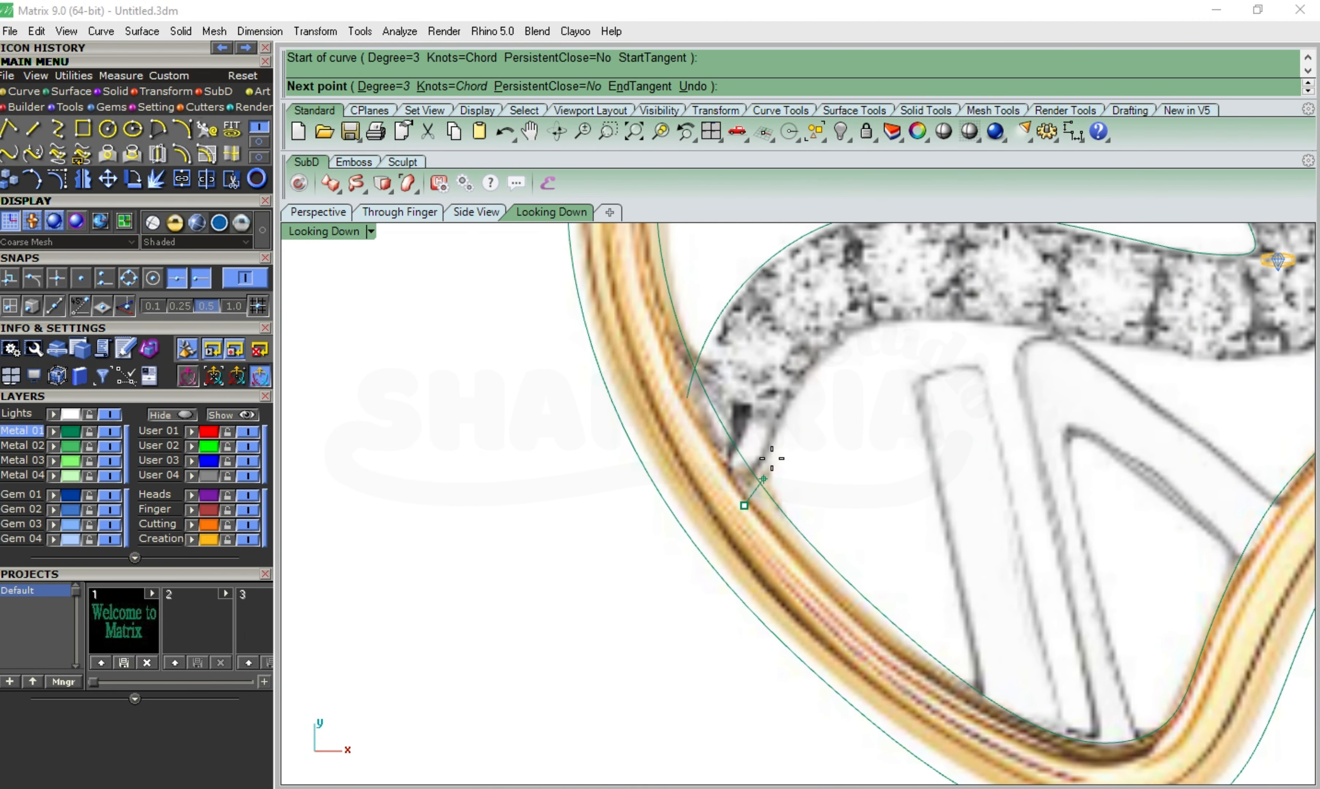
click(778, 435)
click(833, 357)
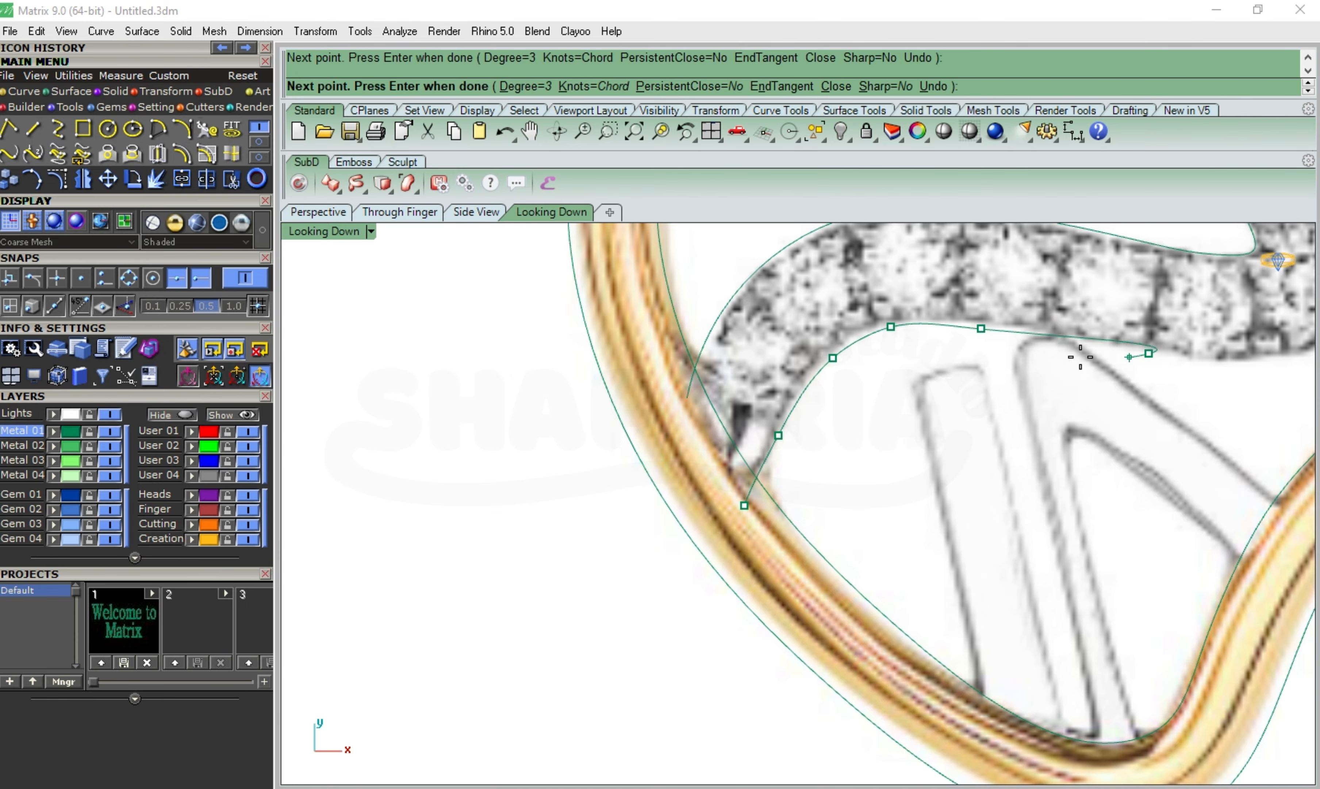
scroll(987, 332, down, 4)
click(908, 368)
click(989, 324)
scroll(988, 296, down, 2)
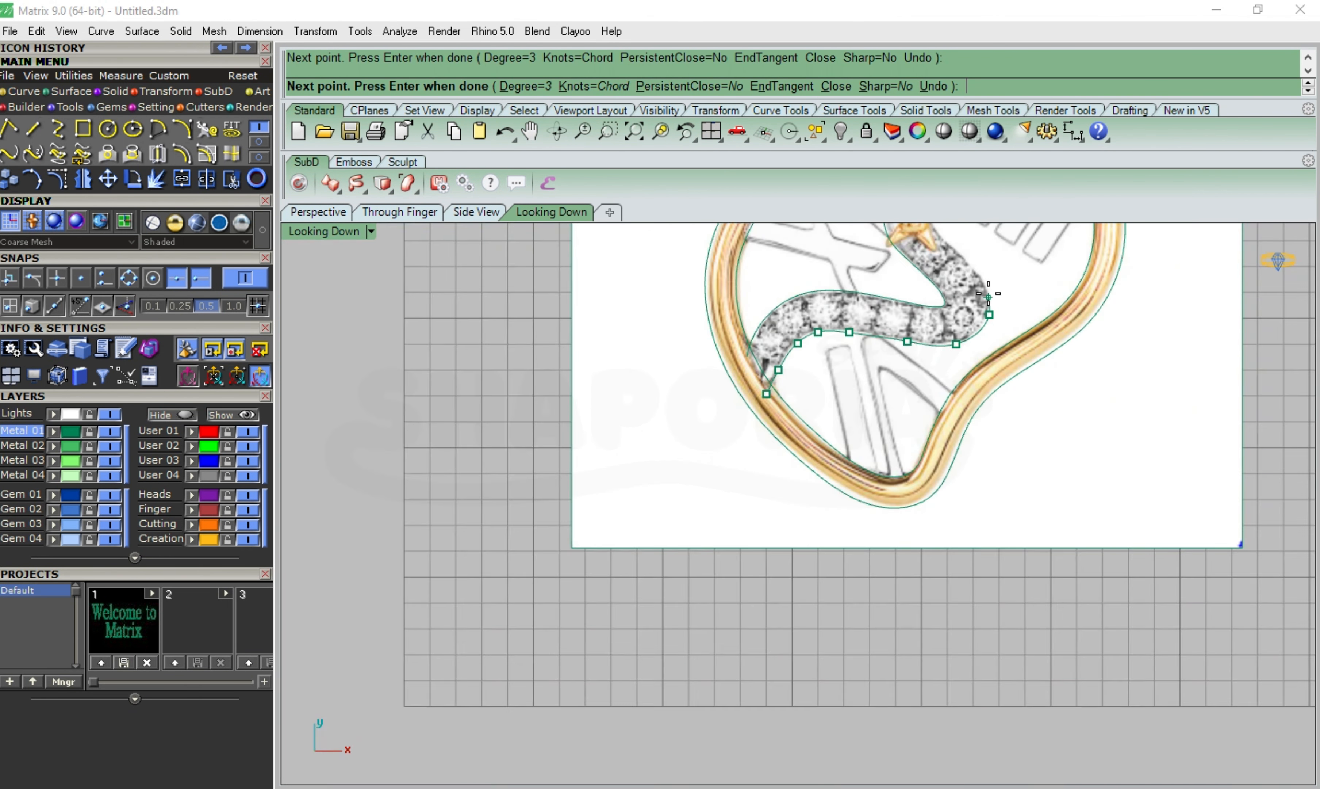
Continue the second curve round the outer bend, past the right of the clock hub, and finish it at the frame's upper-right inner edge
scroll(989, 293, up, 6)
click(987, 260)
scroll(870, 562, down, 12)
scroll(889, 519, up, 11)
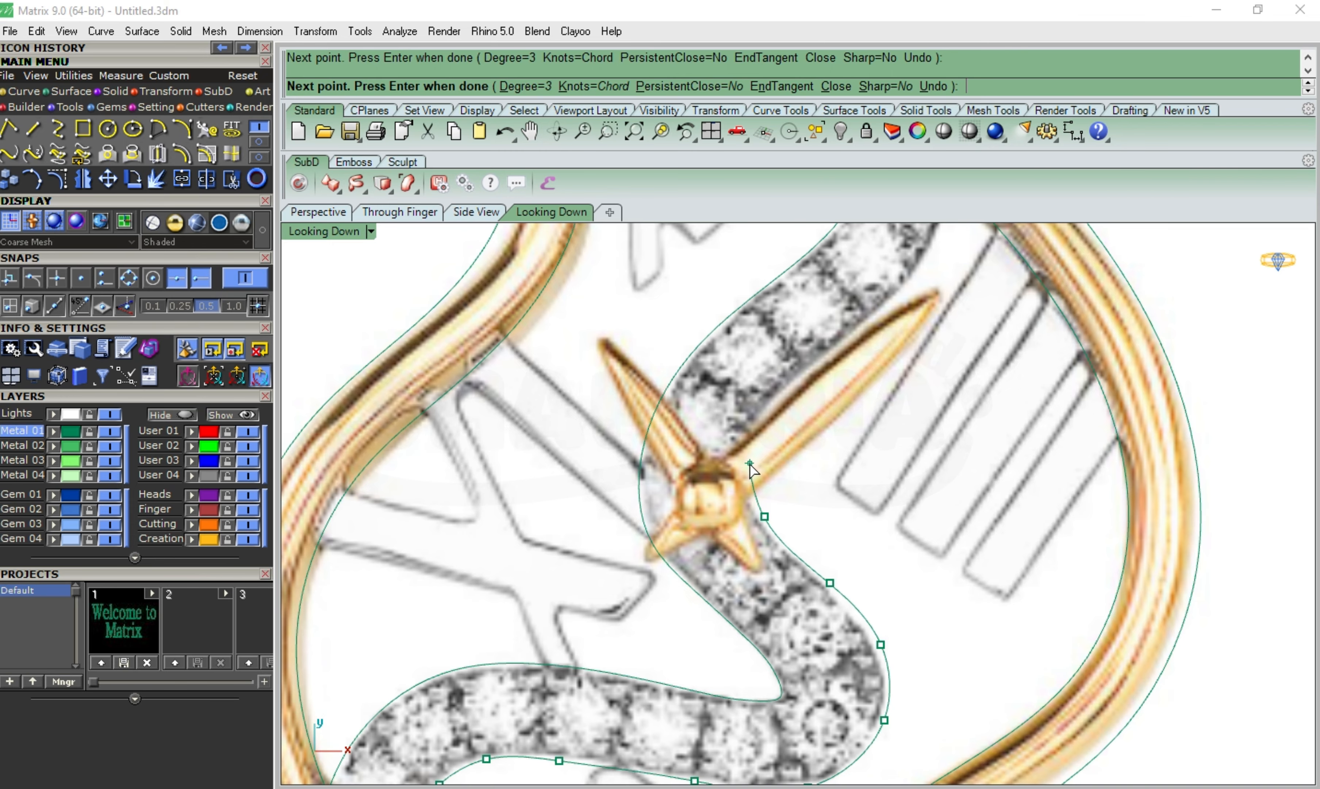
scroll(910, 308, up, 5)
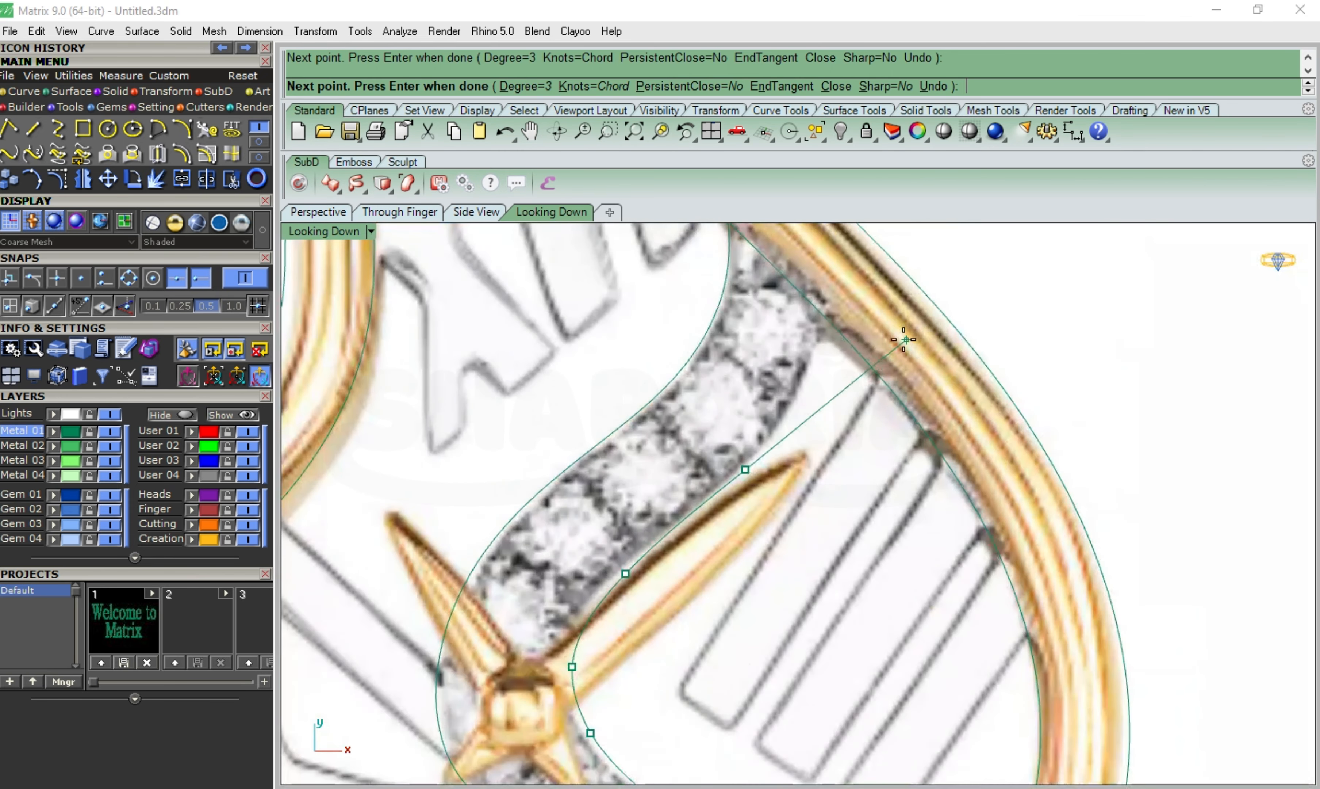
click(784, 401)
key(Return)
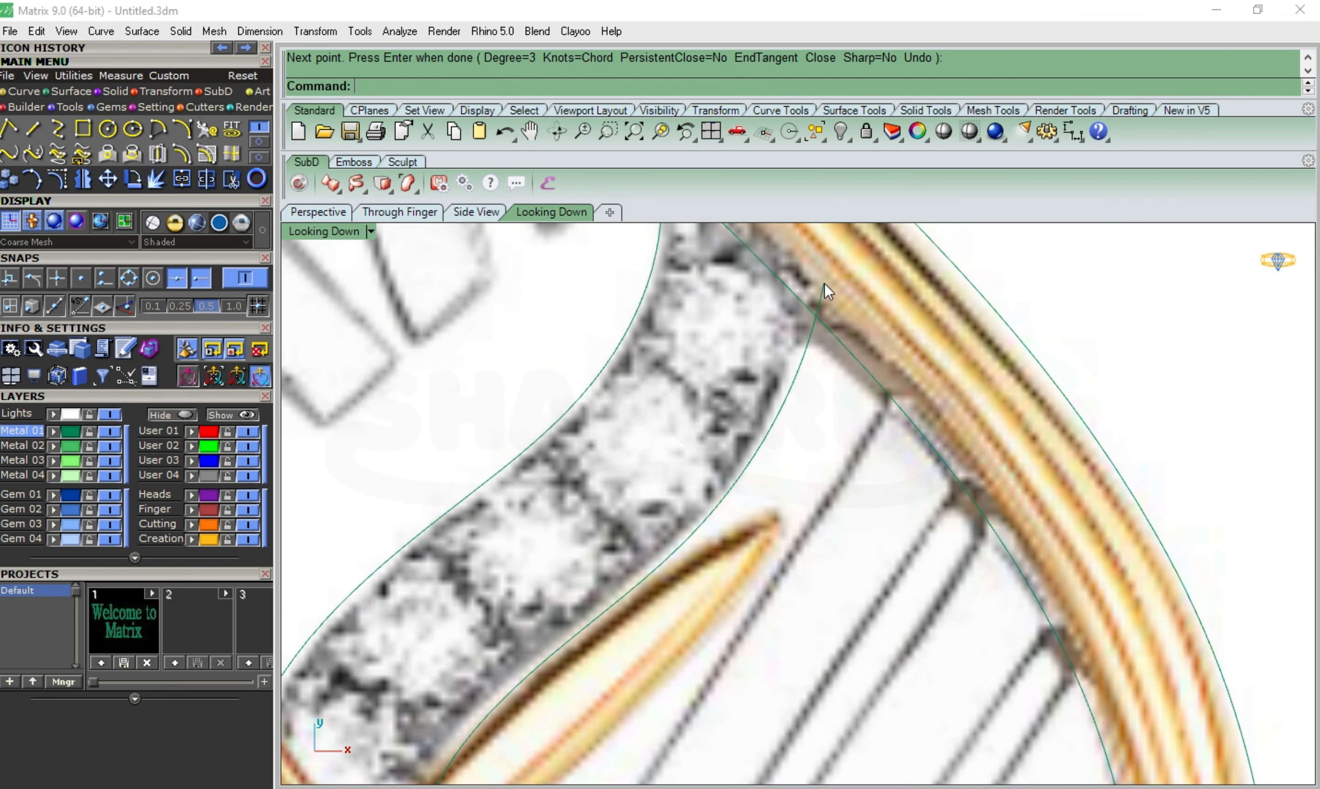
Rebuild the first diamond band curve, the one with the tight inner bend, at degree 3 with the input deleted
scroll(820, 318, down, 6)
scroll(794, 460, up, 5)
click(729, 430)
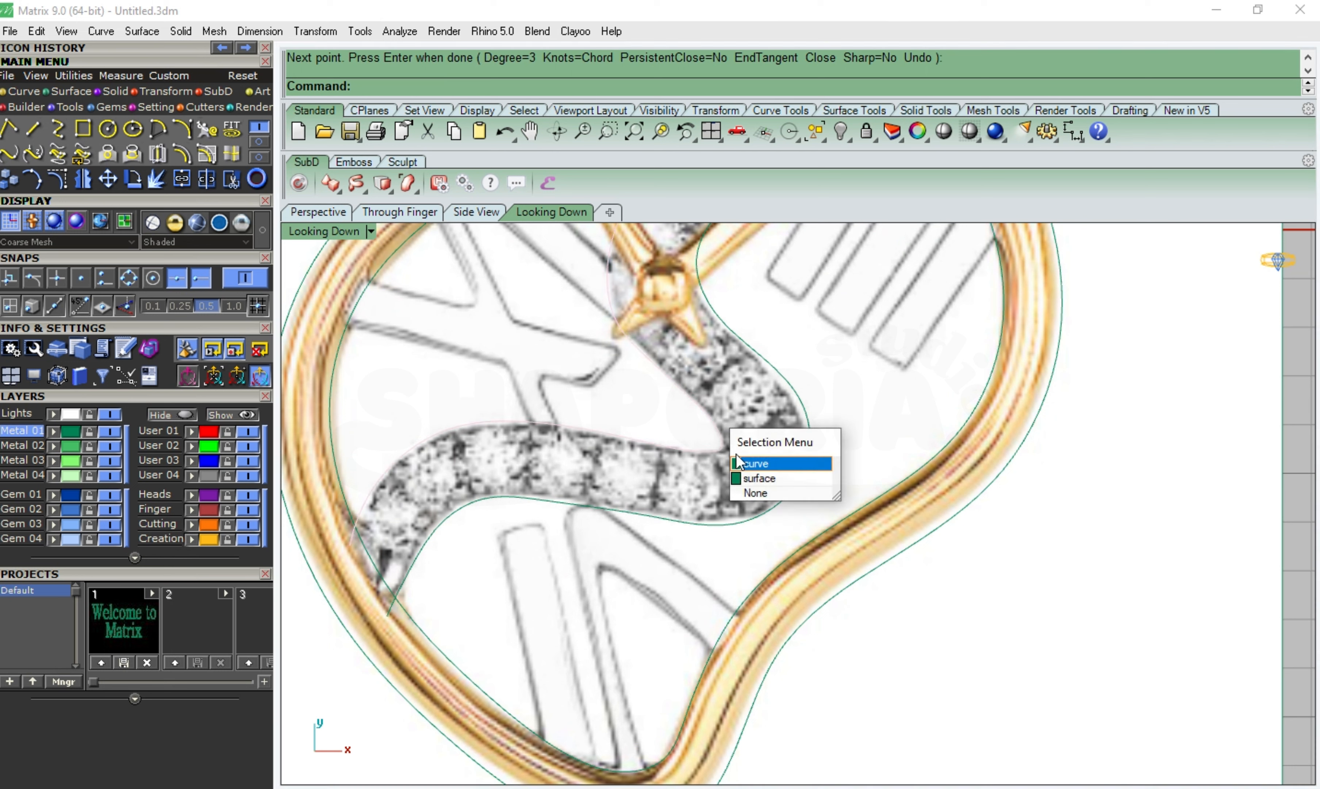
click(198, 130)
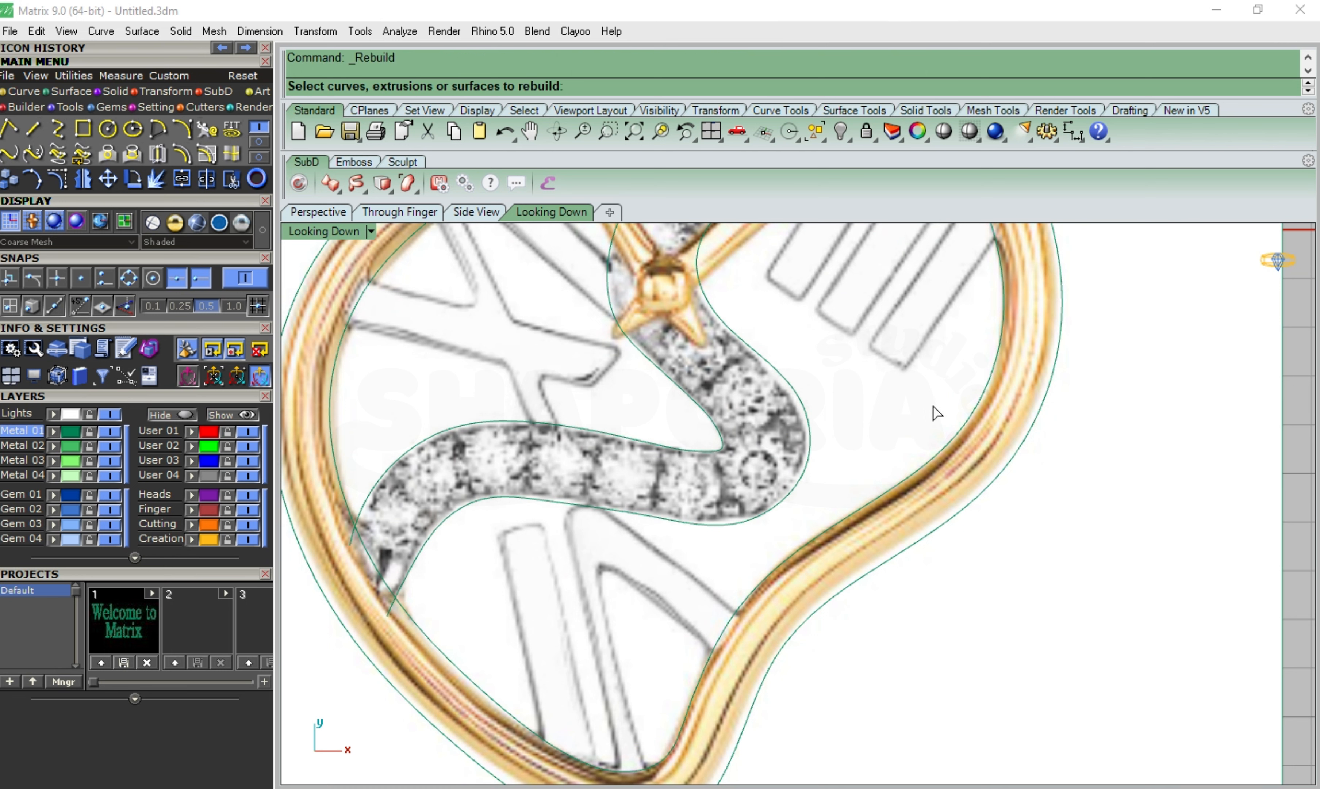
click(717, 455)
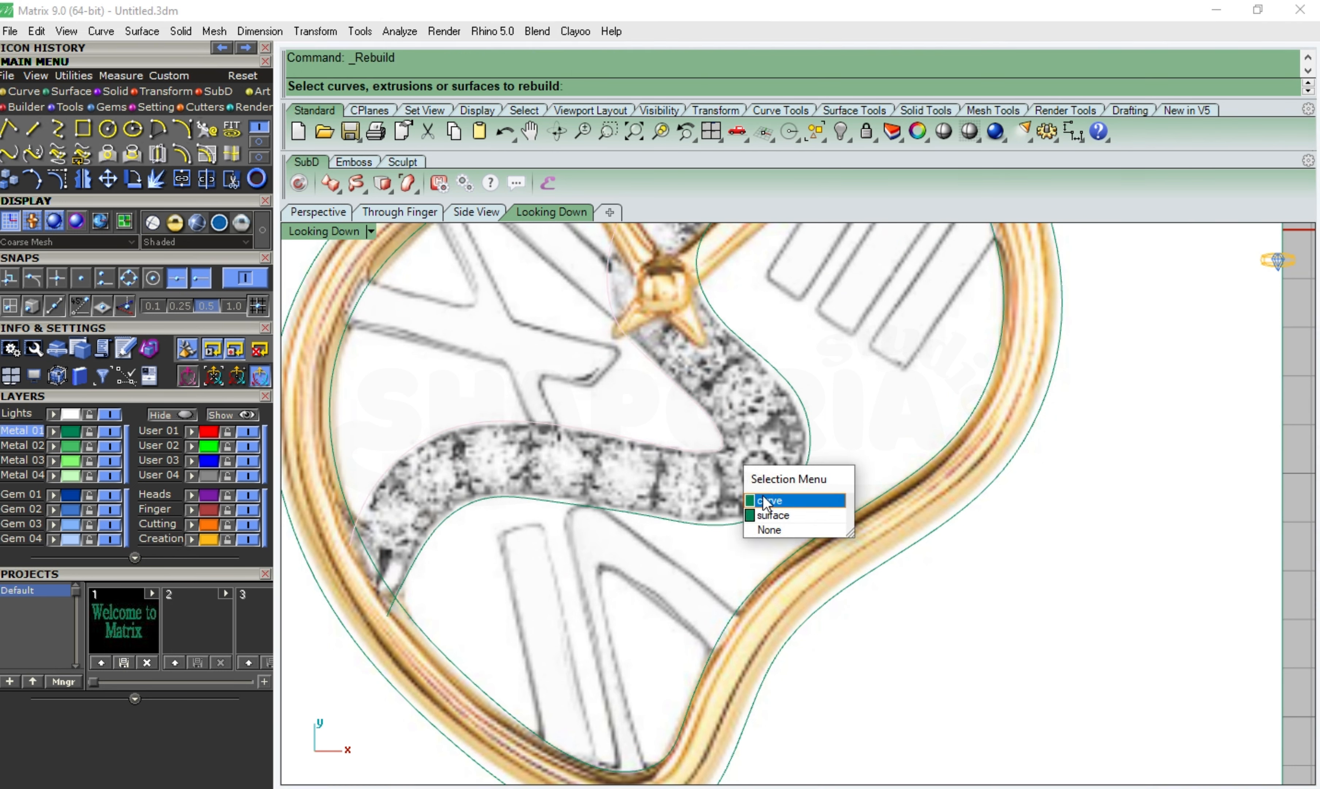
click(766, 500)
key(Return)
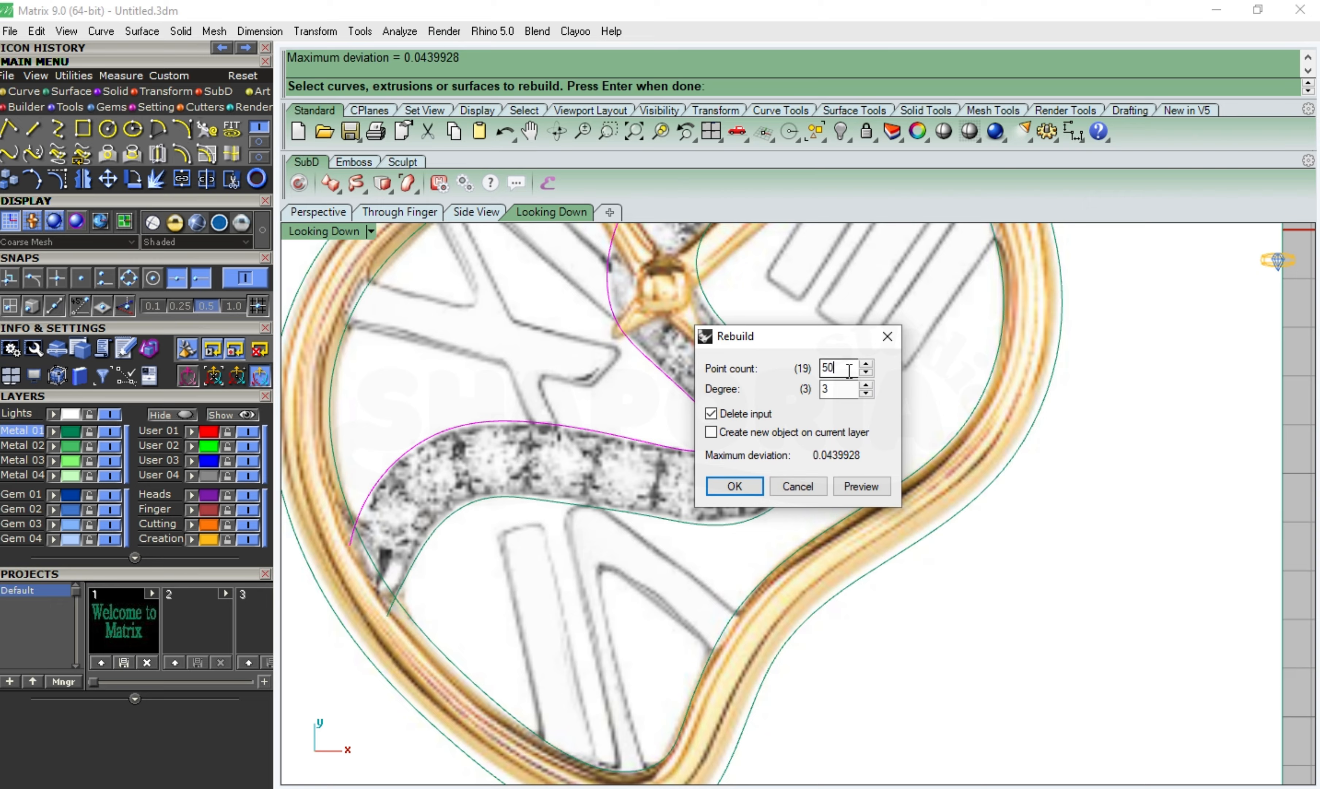
click(739, 490)
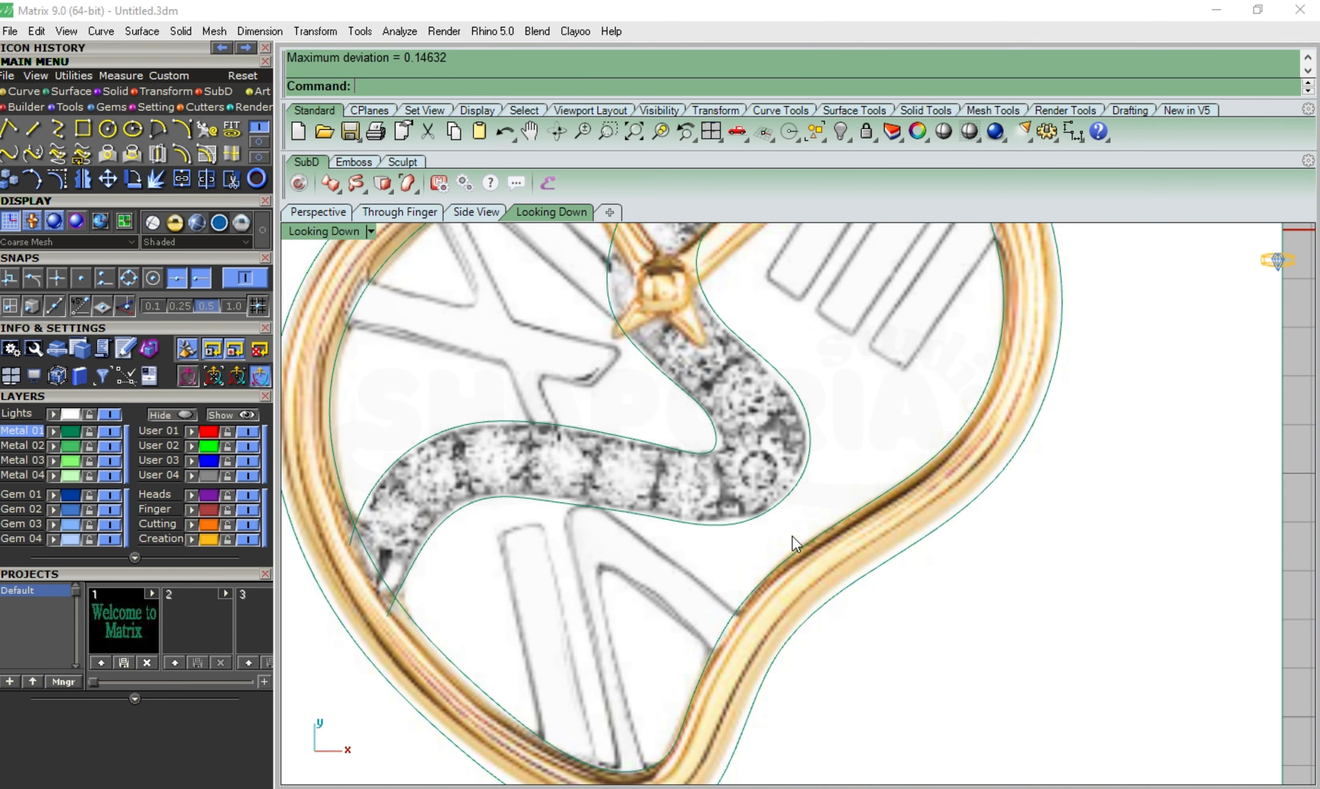
Show the rebuilt band curve's control points and try to adjust the point at its tight inner bend
click(716, 444)
click(776, 495)
key(F10)
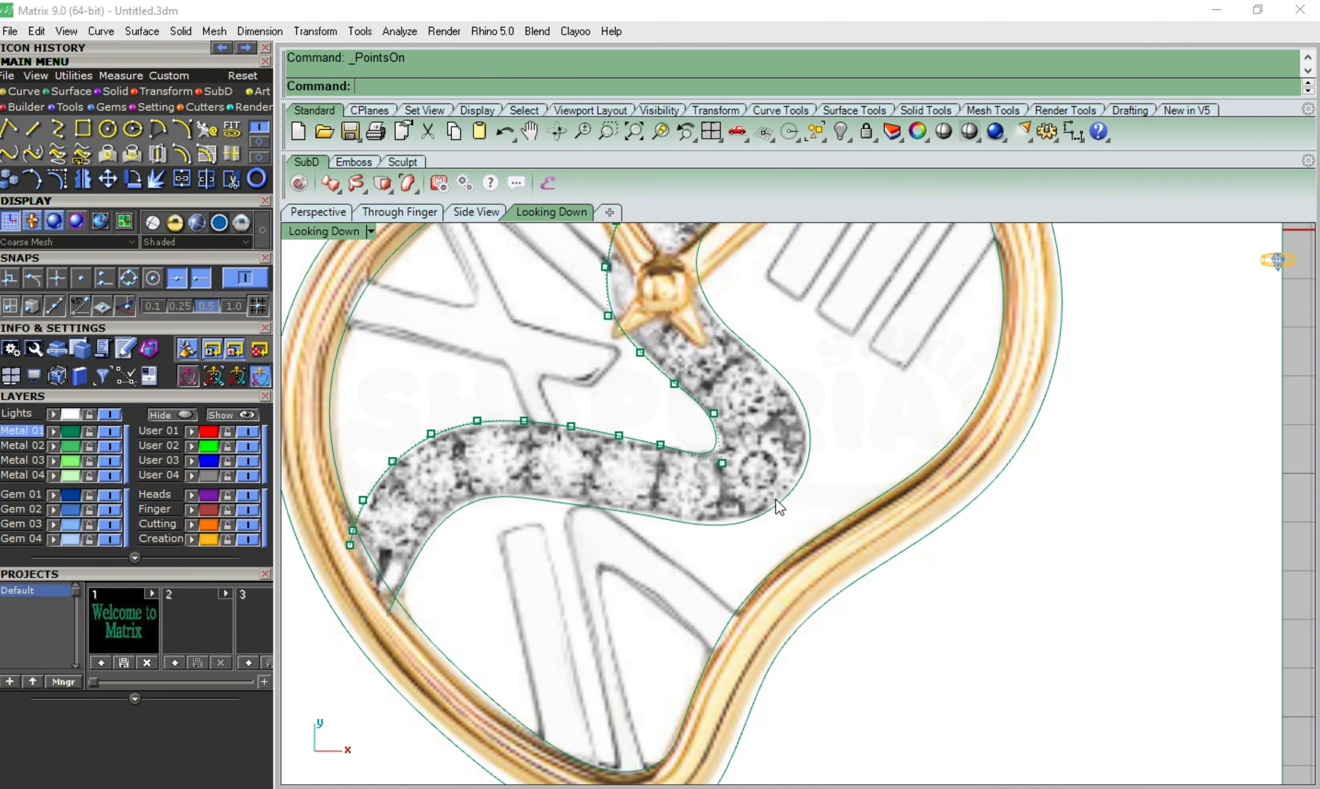
scroll(715, 422, up, 10)
click(734, 520)
drag(738, 539, 759, 464)
key(ctrl+z)
click(741, 540)
click(804, 582)
key(Escape)
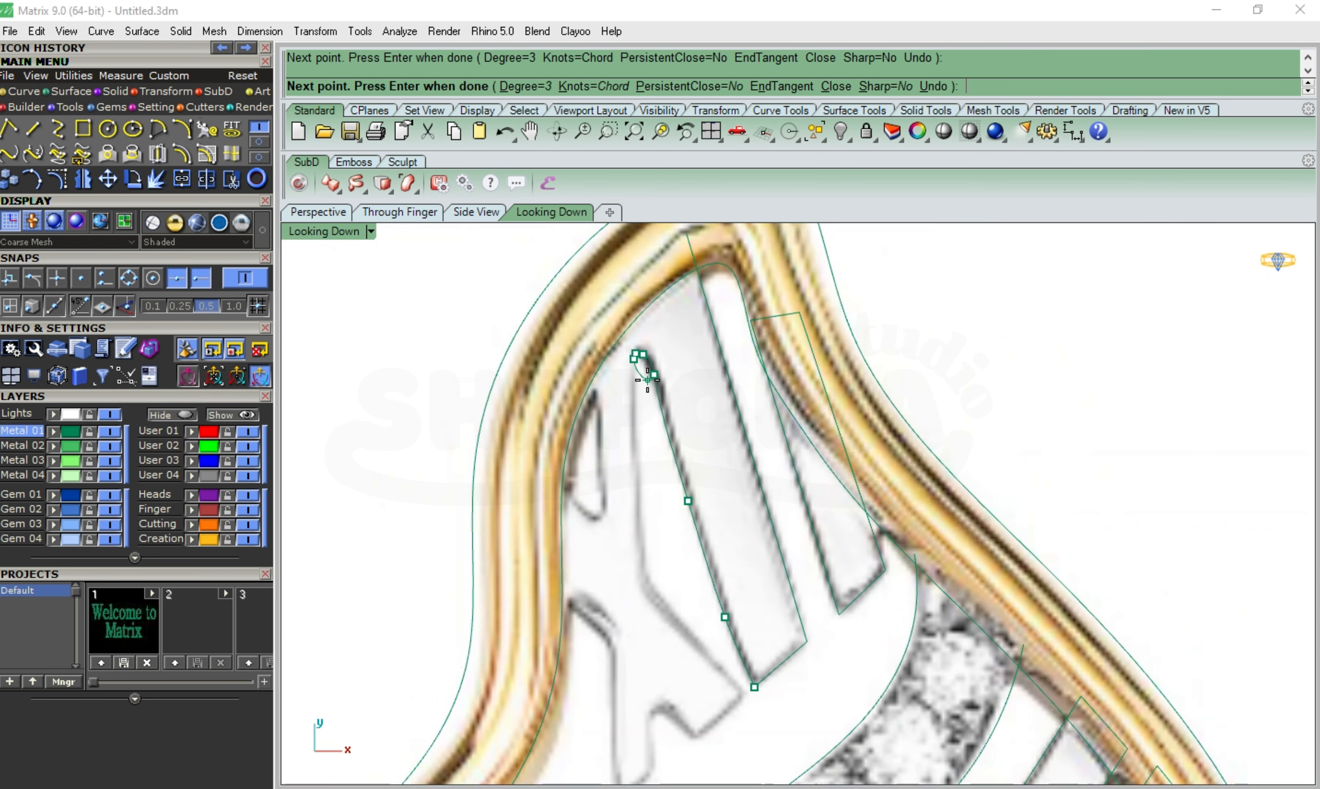
Abandon the interpolated curve on the XII's wide slanted bar and trace its left edge with a line from lower corner to top
key(Escape)
click(33, 128)
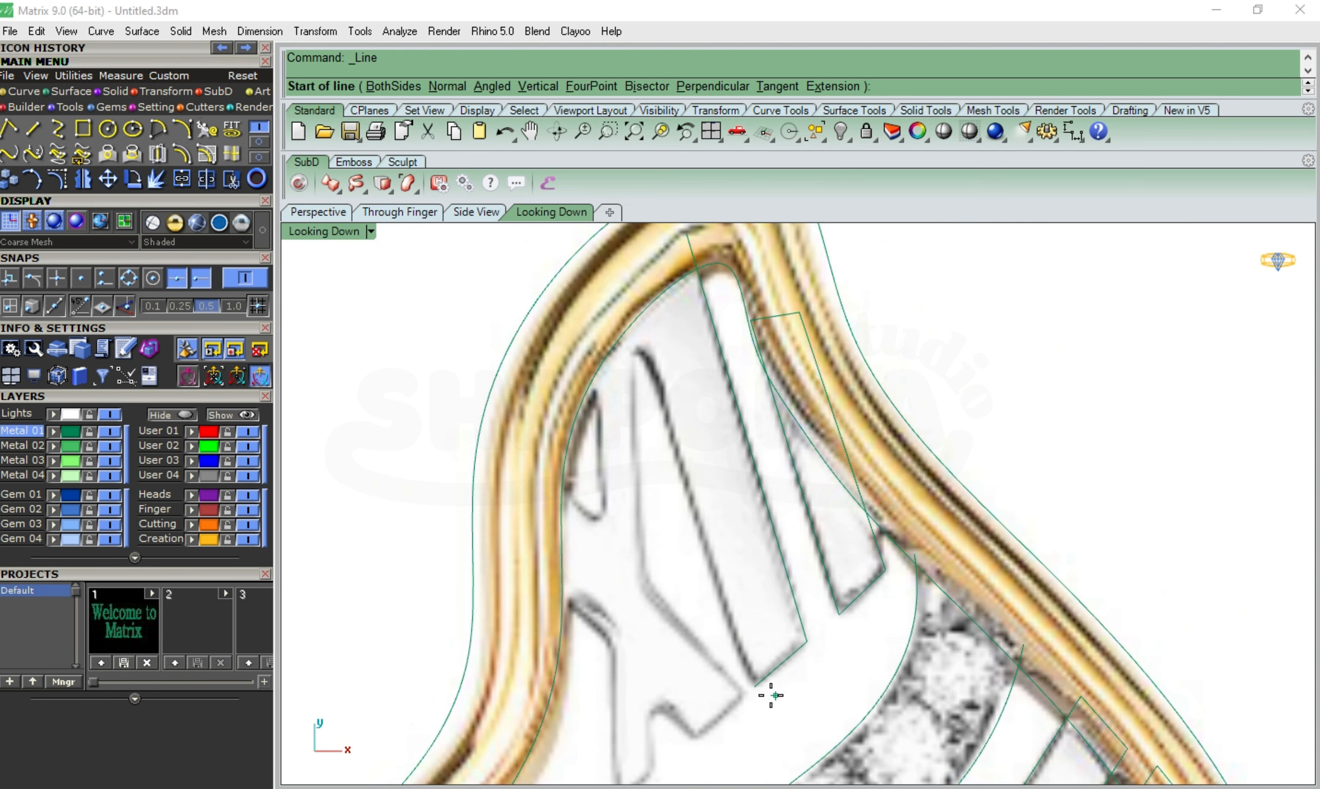
click(749, 665)
scroll(646, 349, up, 3)
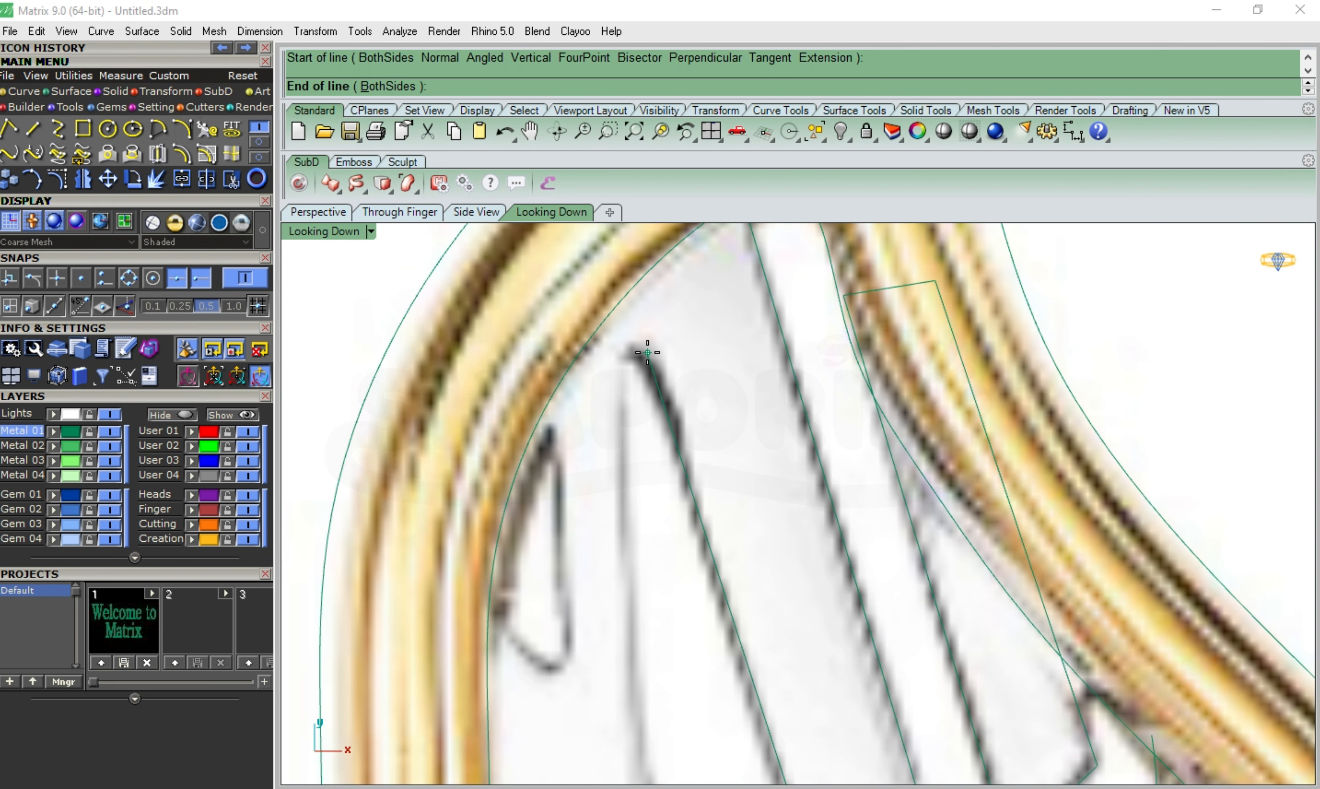
scroll(648, 352, down, 2)
scroll(665, 338, up, 2)
click(654, 349)
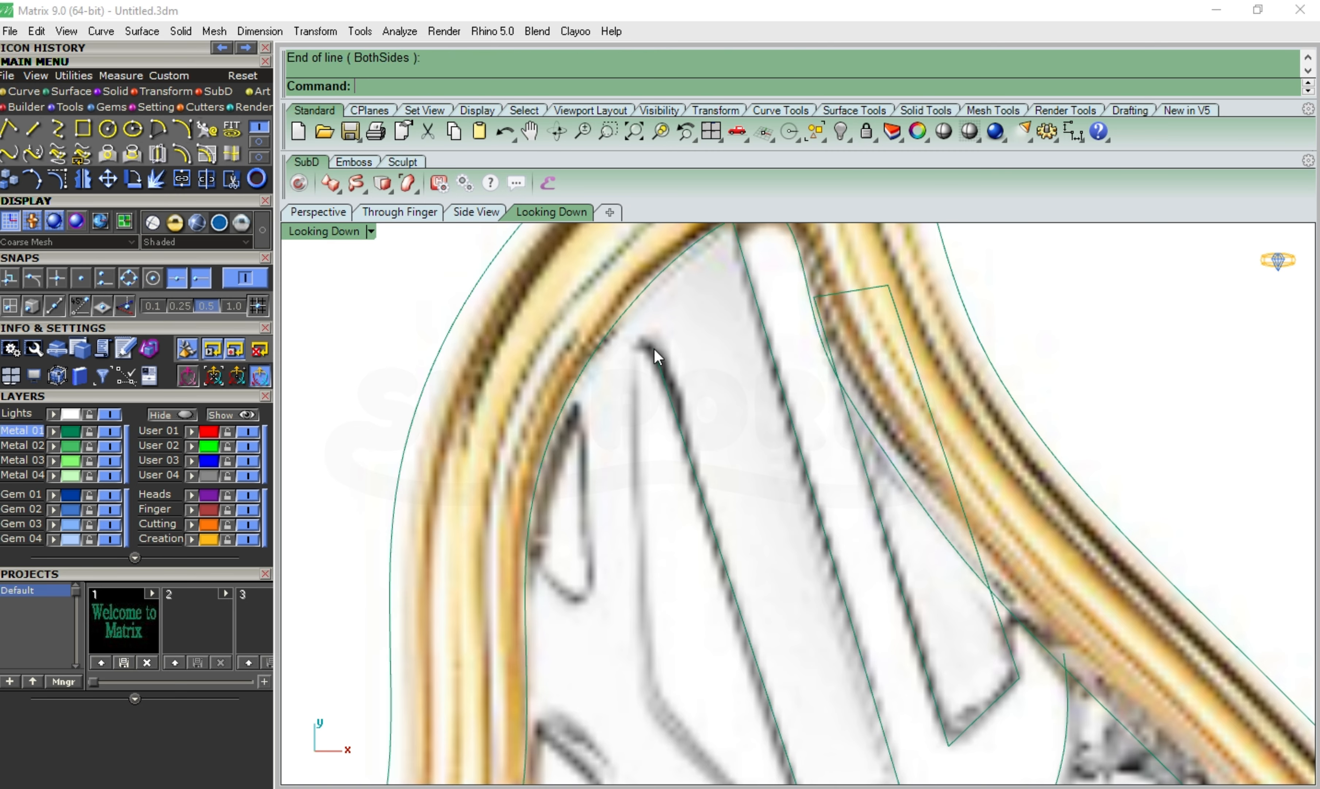
Try to trace the right side of the XII's X with lines from its upper end to the bend and toward its lower tip
key(Return)
click(639, 354)
scroll(651, 538, up, 2)
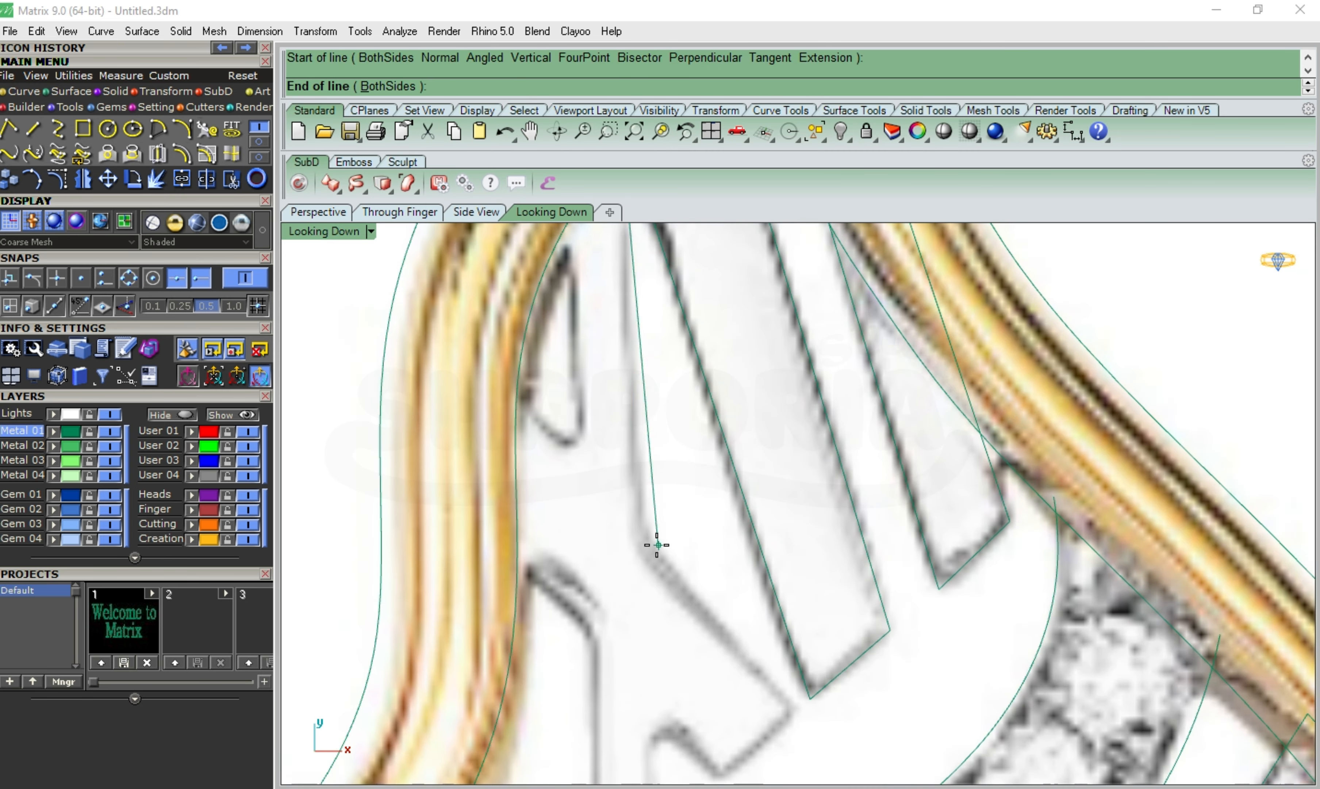
click(638, 525)
key(Return)
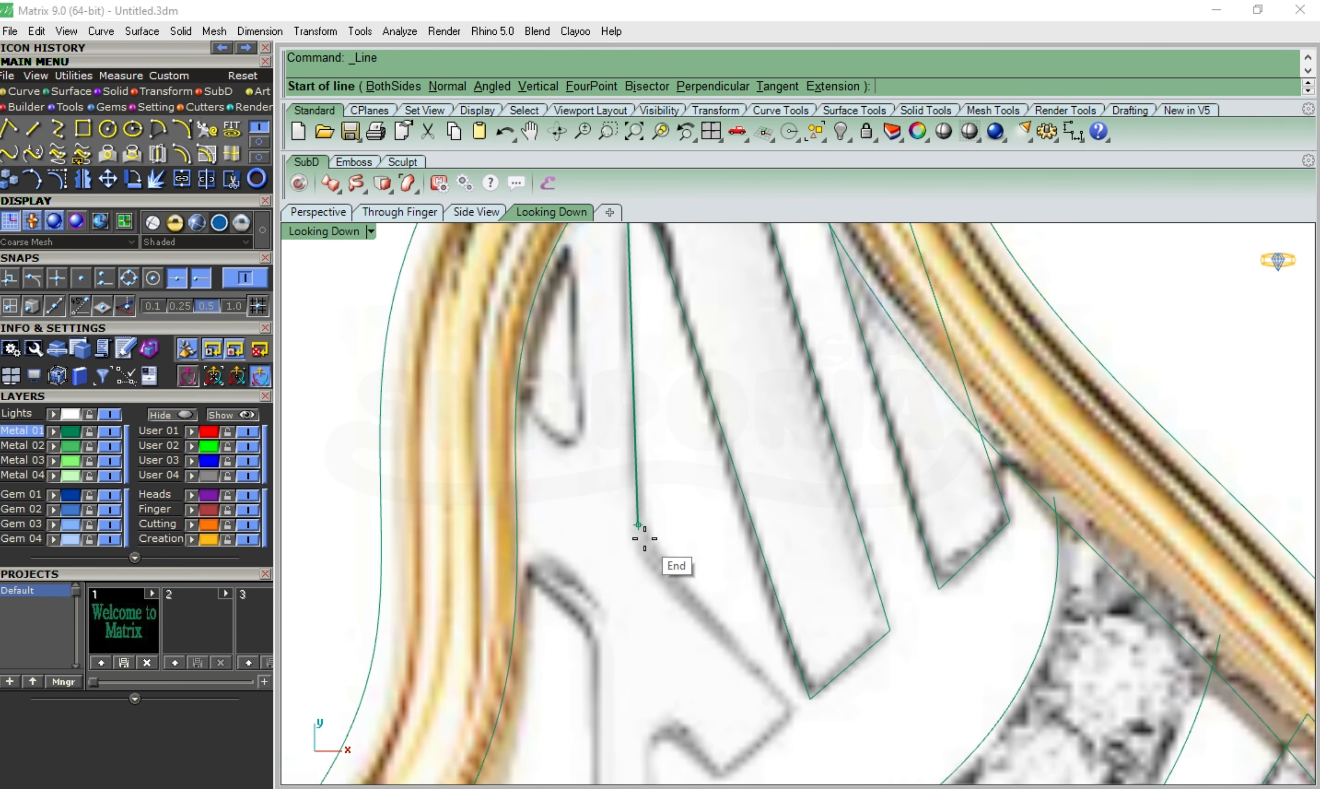
click(791, 710)
scroll(648, 552, up, 4)
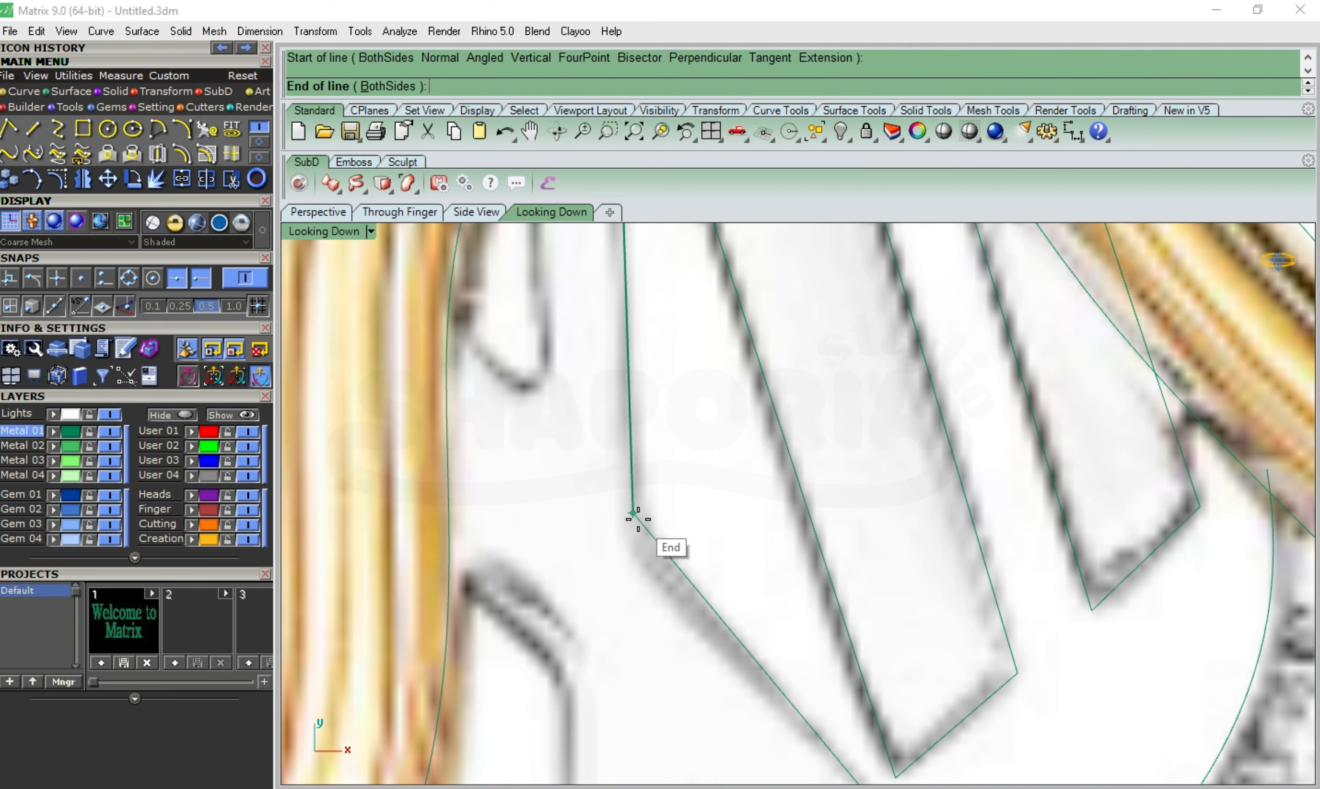
scroll(642, 514, down, 10)
key(Escape)
key(ctrl+z)
Draw a line down the upper right edge of the XII's X, from its top beside the slanted bar to the bend
scroll(636, 389, up, 6)
key(Return)
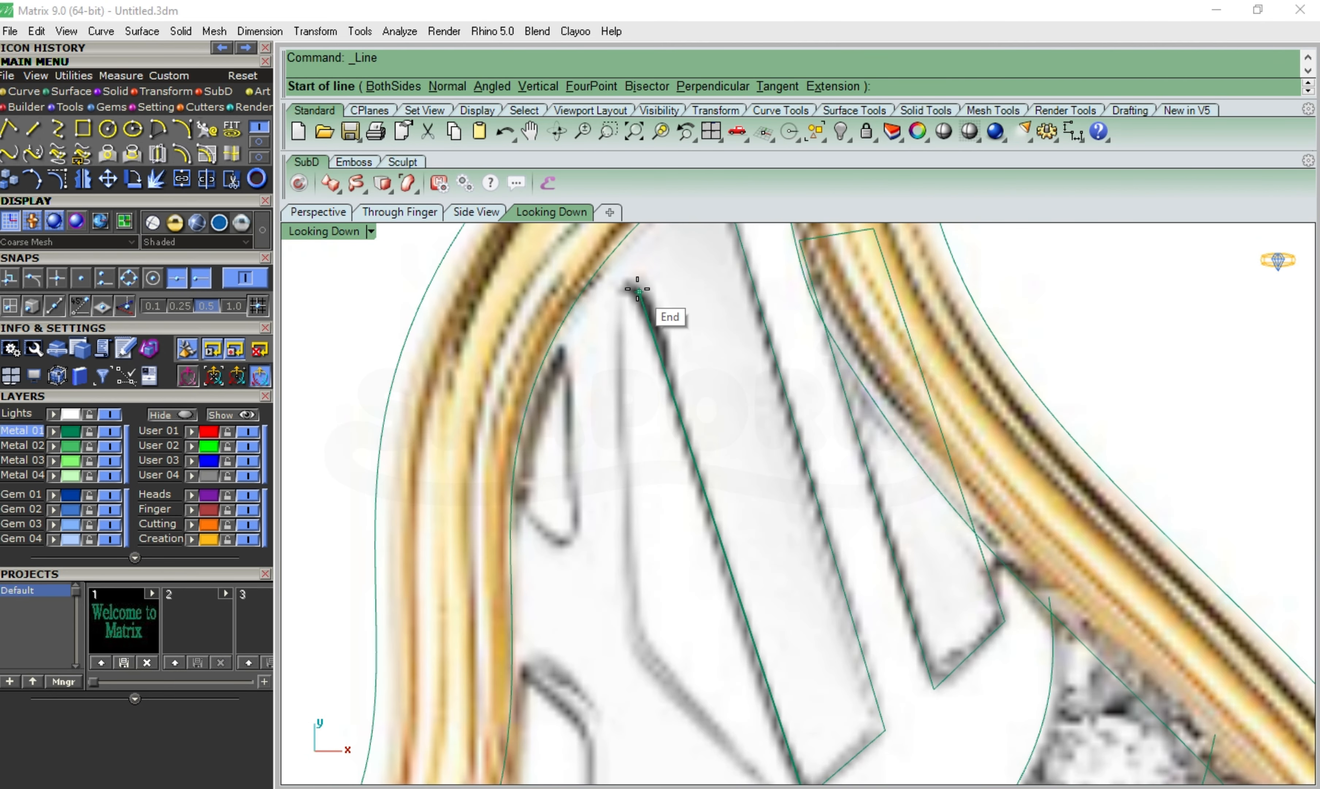
scroll(594, 299, down, 4)
scroll(600, 310, up, 6)
click(610, 259)
scroll(622, 375, down, 6)
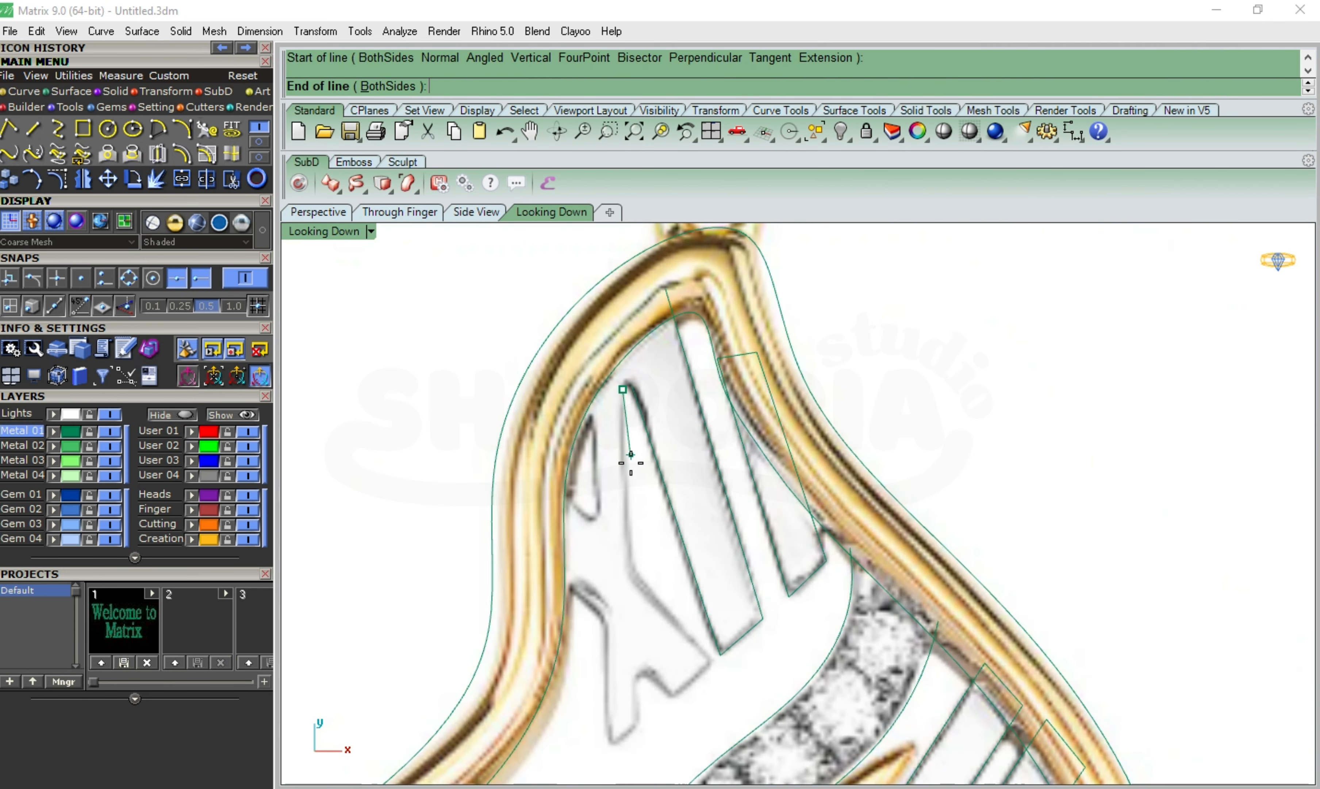
scroll(630, 536, up, 5)
click(628, 614)
scroll(628, 611, down, 4)
right_drag(627, 595, 568, 493)
scroll(567, 502, up, 6)
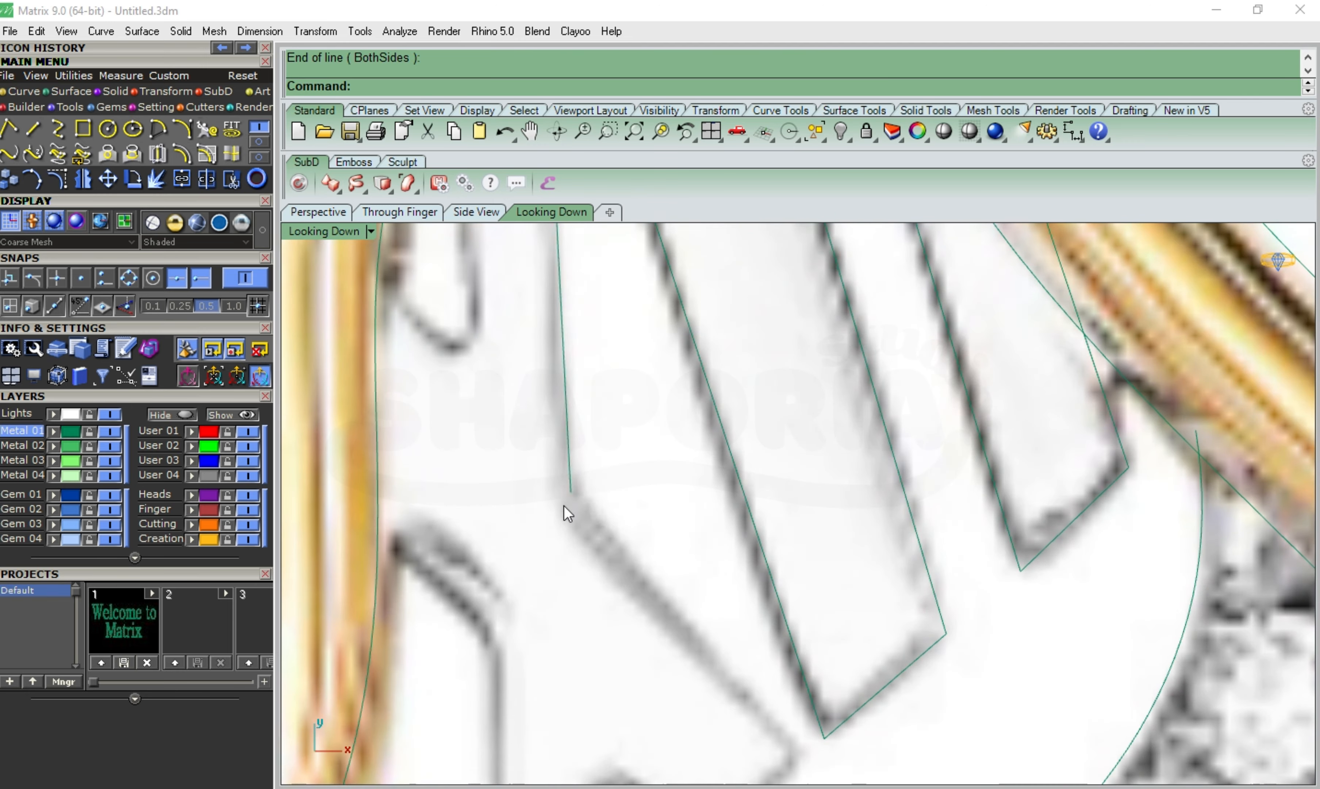
Trace the X's lower right arm with lines from the bend to the outer tip and along the arm's end to its lower corner
right_click(569, 498)
click(571, 488)
scroll(569, 483, down, 9)
scroll(694, 615, up, 5)
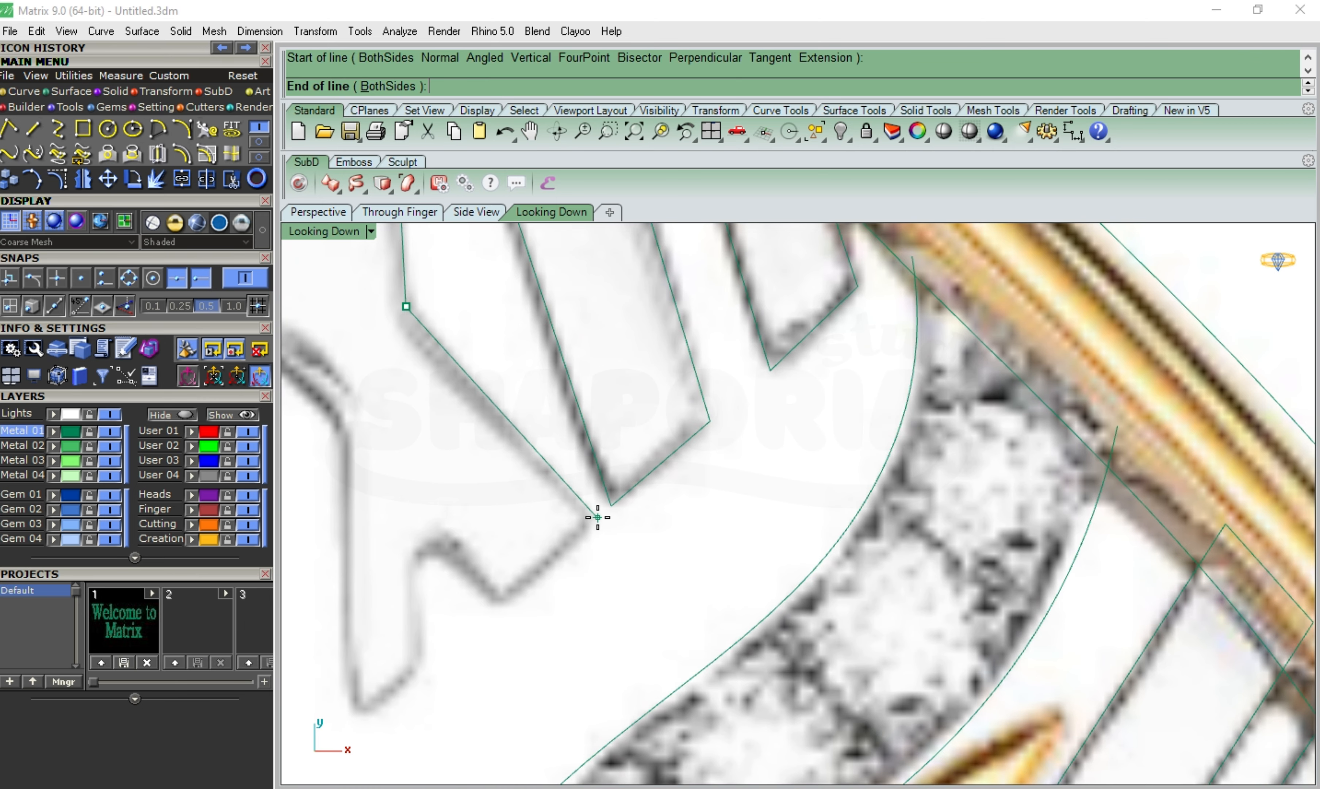
click(595, 518)
right_click(597, 525)
click(595, 518)
click(502, 605)
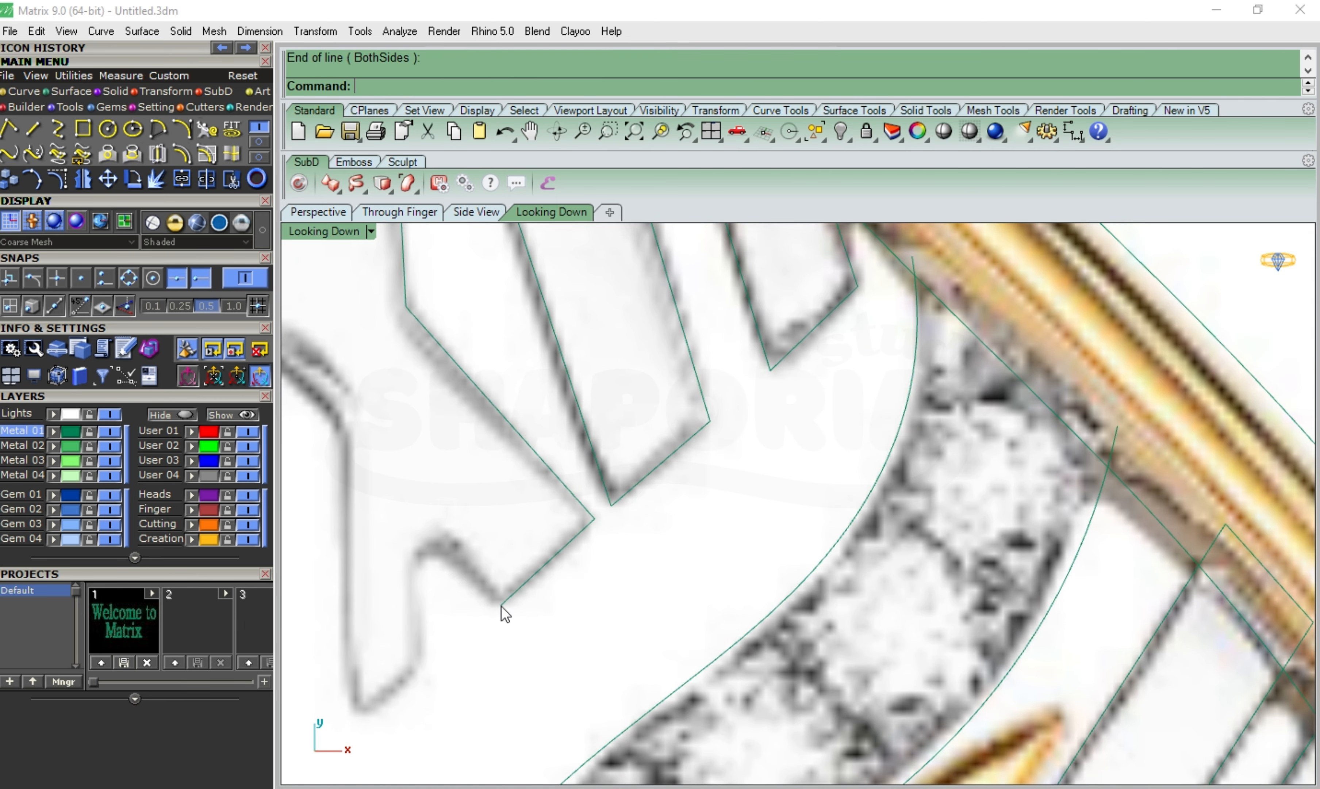
Draw a short line along the slanted bottom end of the X's lower left leg
scroll(502, 605, down, 10)
scroll(488, 624, up, 8)
right_click(510, 640)
click(506, 645)
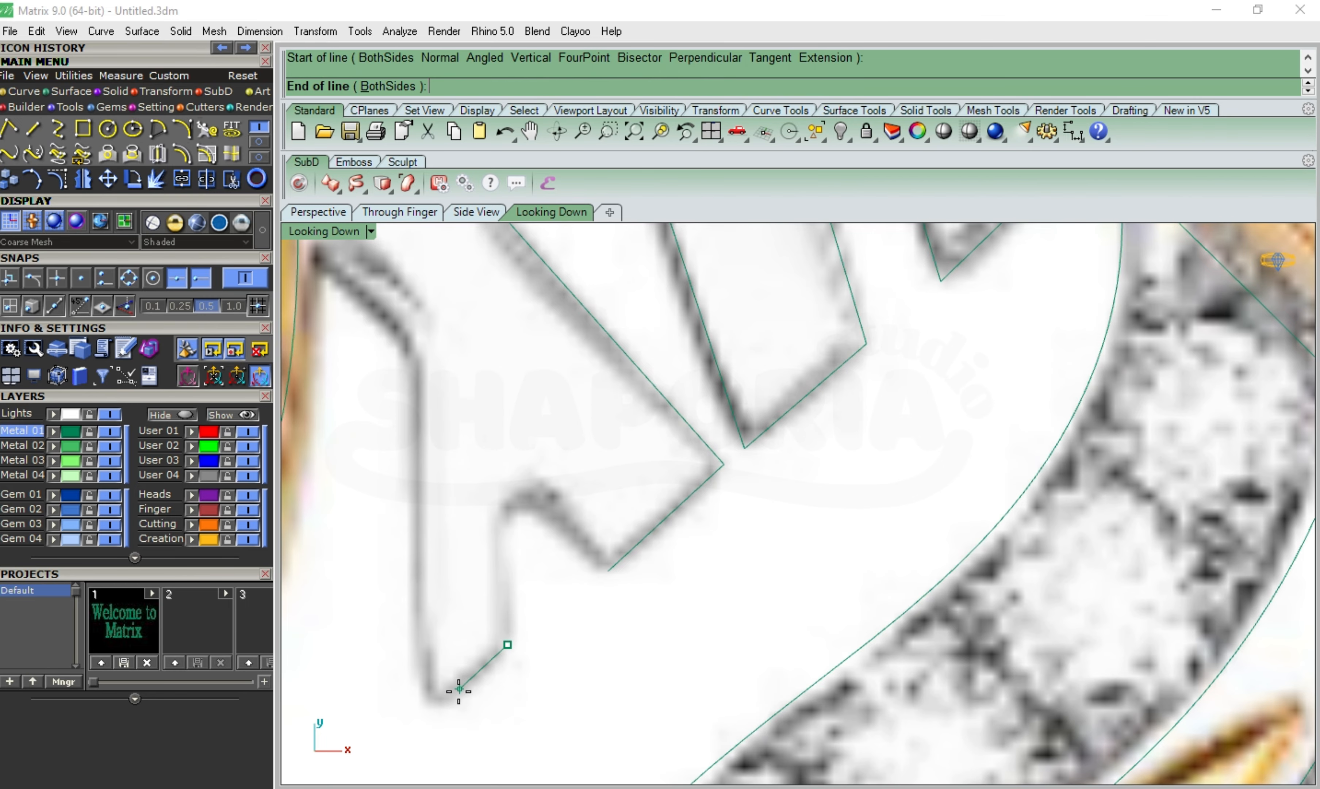
click(434, 709)
scroll(434, 708, down, 3)
Trace the outer edge of the X's lower left leg with lines from the gold frame to the elbow and down to the leg's end
right_click(412, 710)
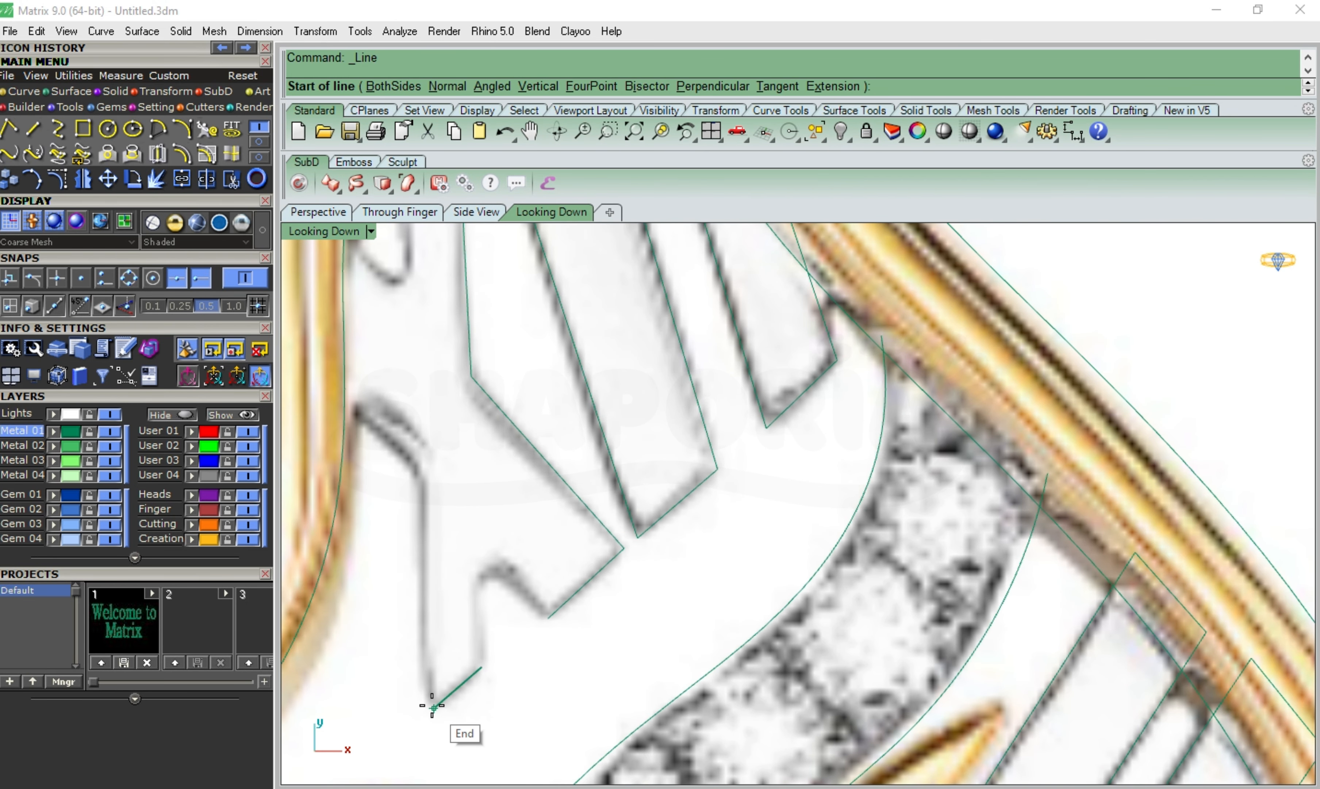
click(326, 393)
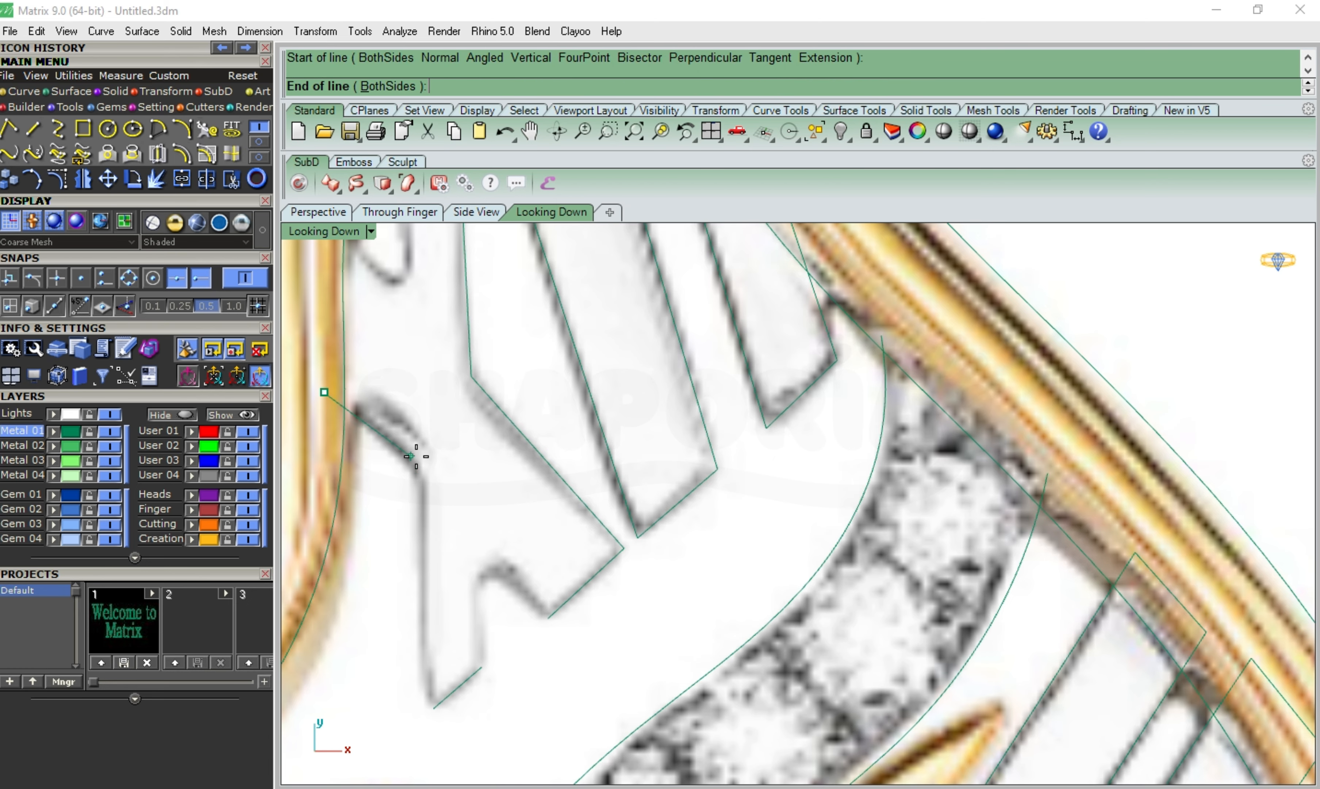
click(414, 472)
right_click(414, 472)
click(414, 472)
click(434, 708)
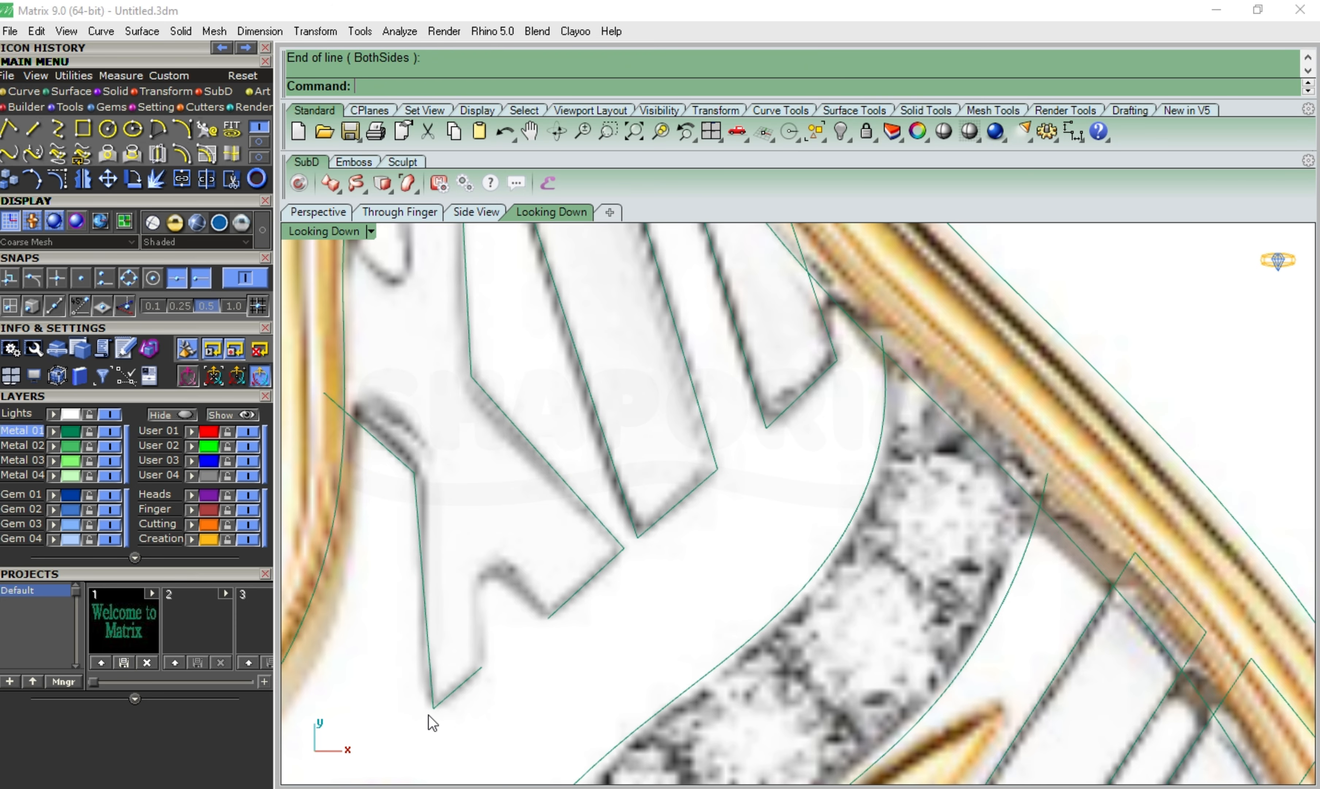
scroll(471, 478, down, 4)
click(57, 132)
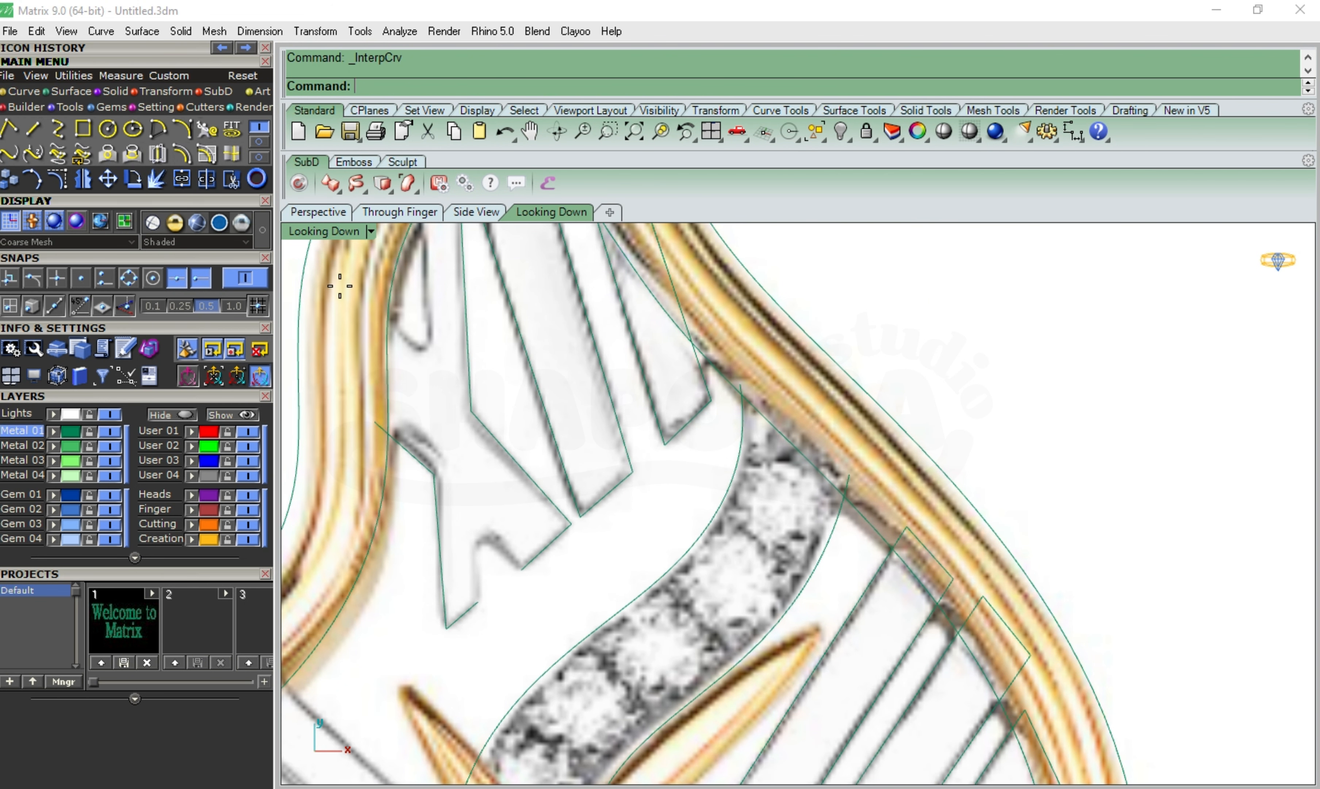
scroll(381, 313, up, 3)
click(381, 303)
click(440, 366)
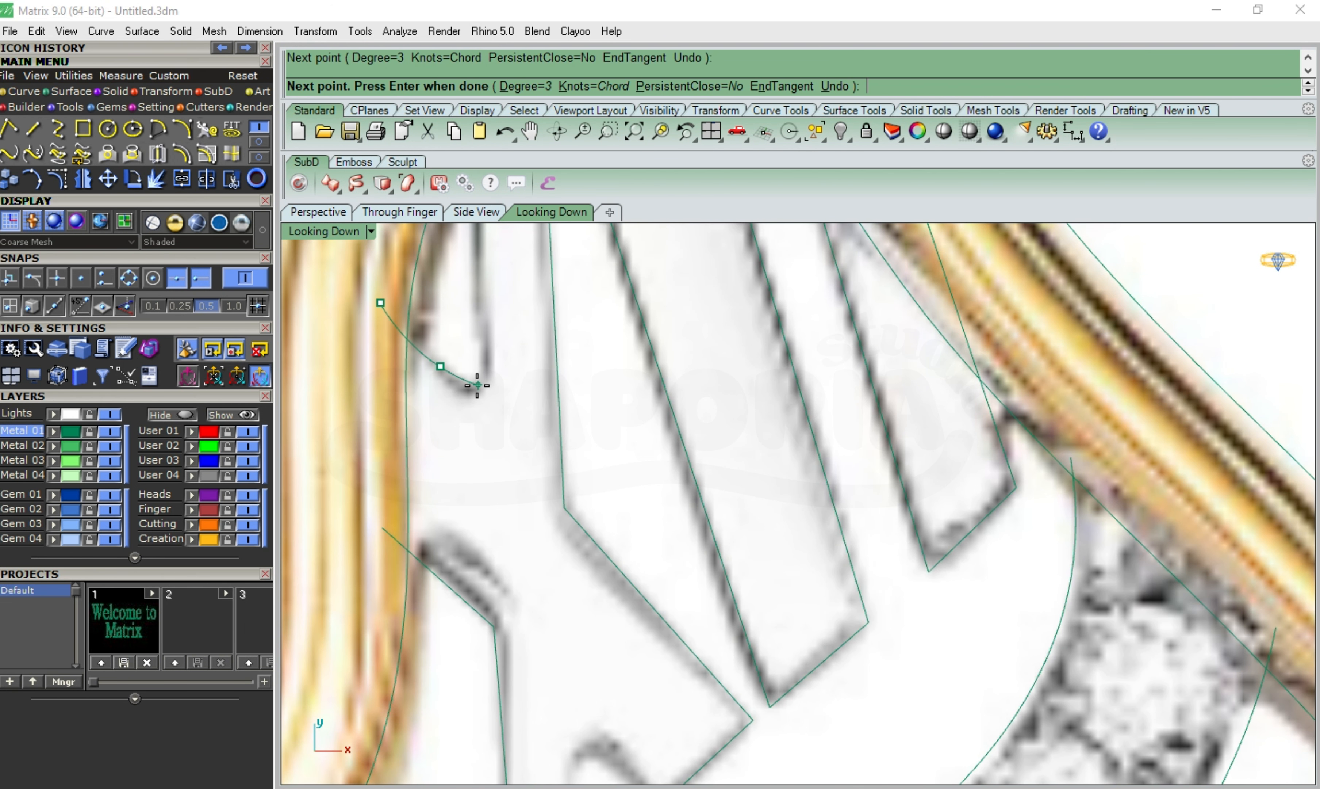
click(470, 391)
click(485, 377)
scroll(457, 369, down, 5)
scroll(546, 527, up, 6)
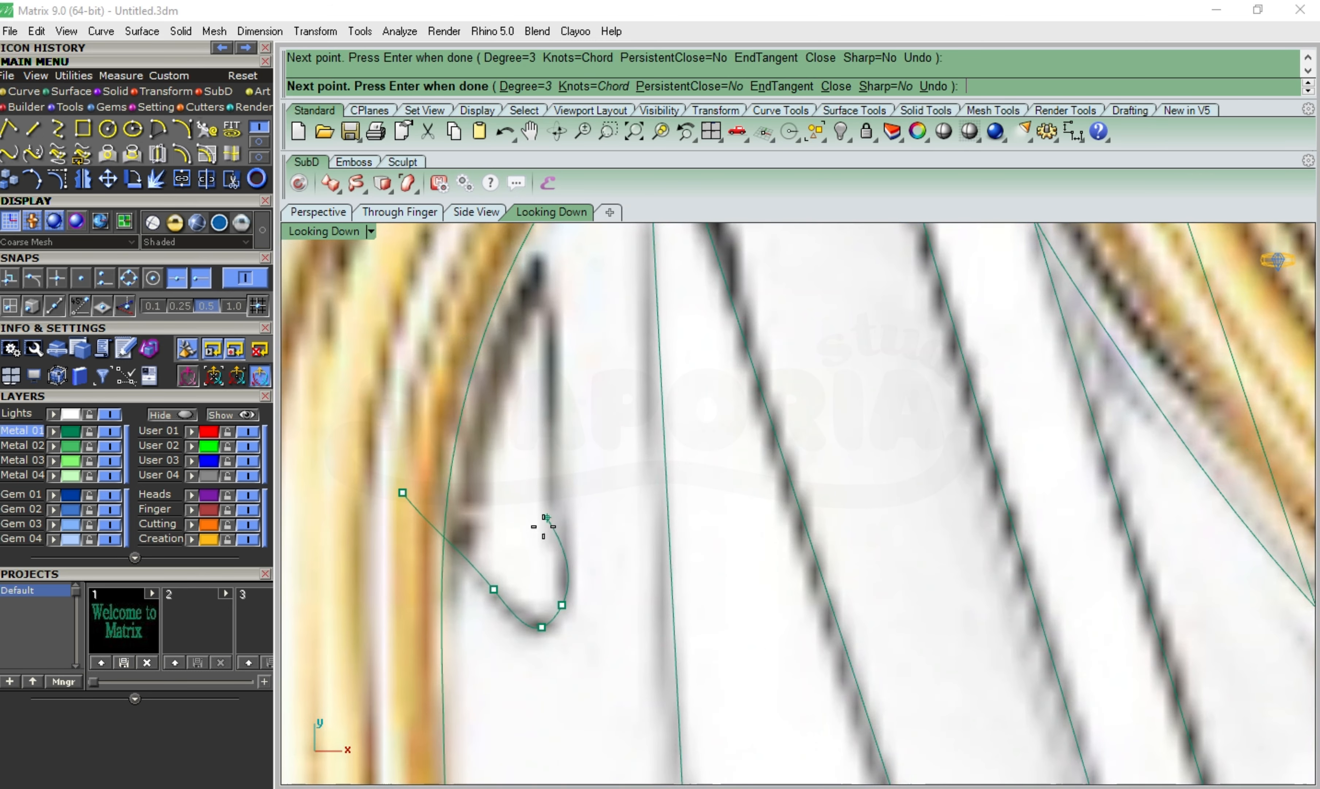
key(Escape)
right_click(548, 386)
scroll(548, 387, down, 7)
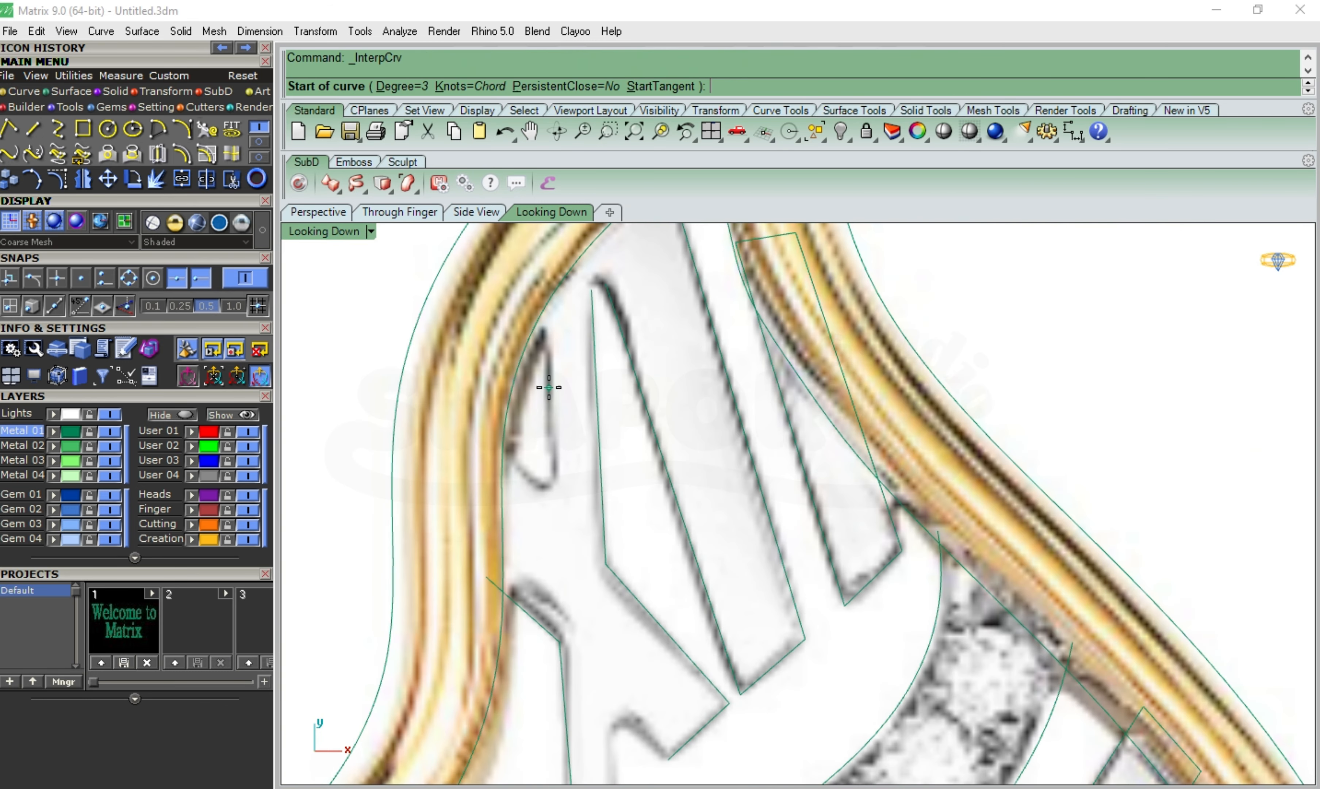
click(535, 295)
key(Escape)
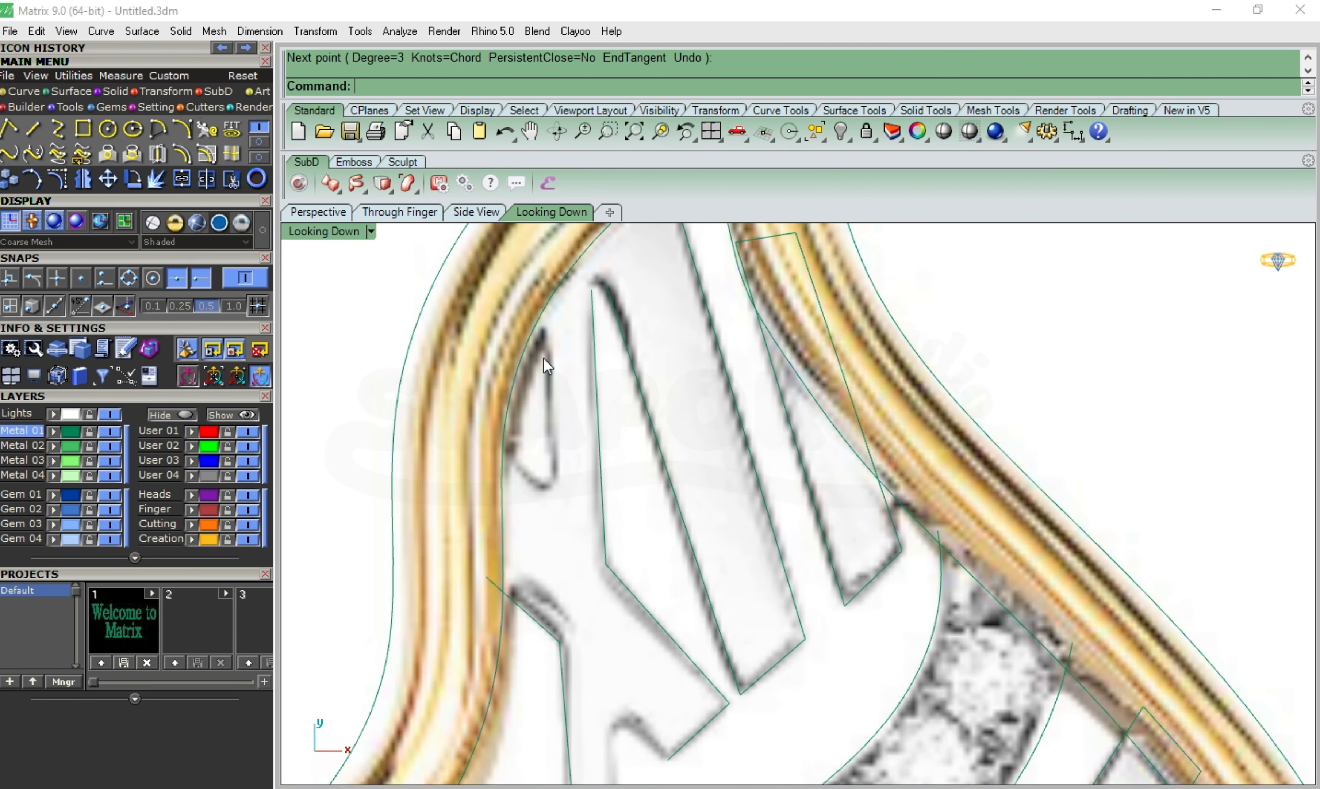
Trace the small opening between the X and the frame with an interpolated curve around its rounded bottom, and show its control points for adjustment
right_click(534, 272)
click(534, 277)
click(547, 408)
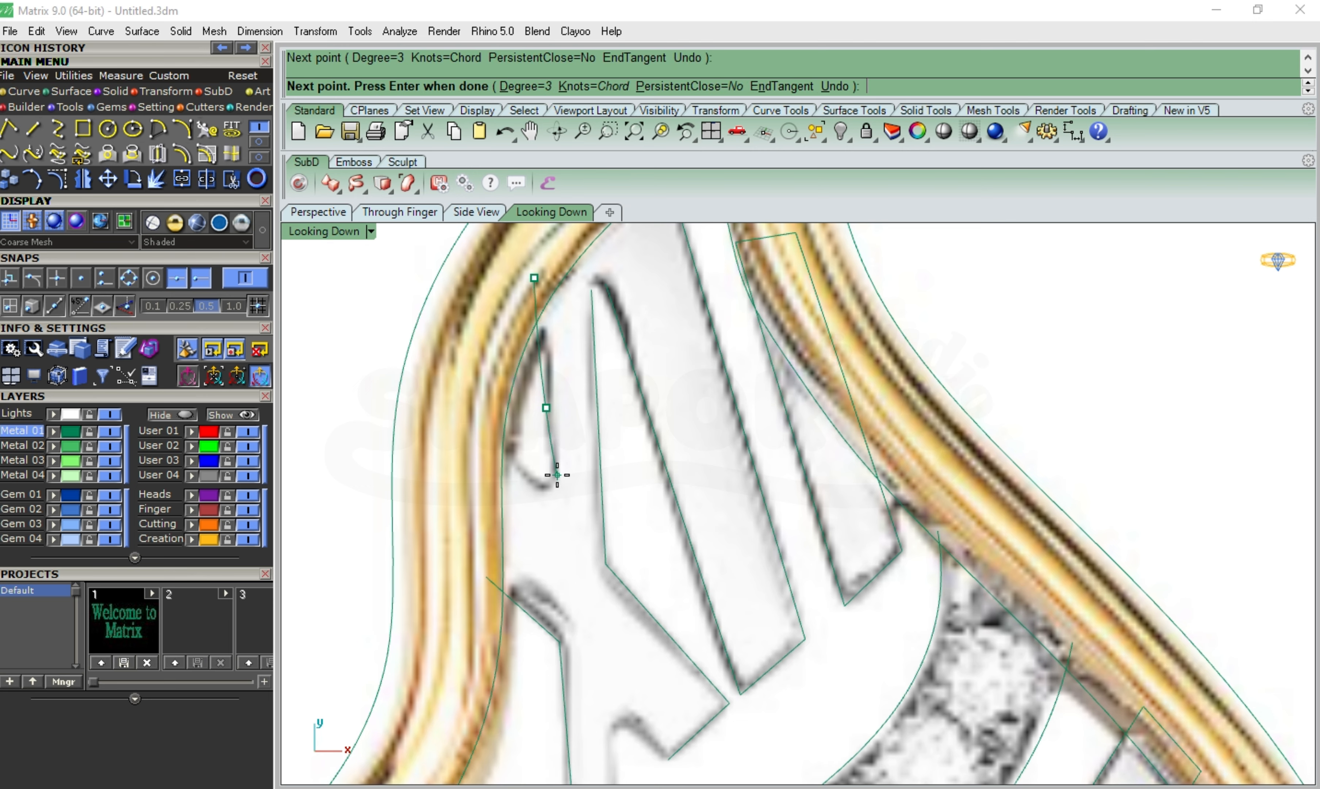
scroll(551, 459, up, 3)
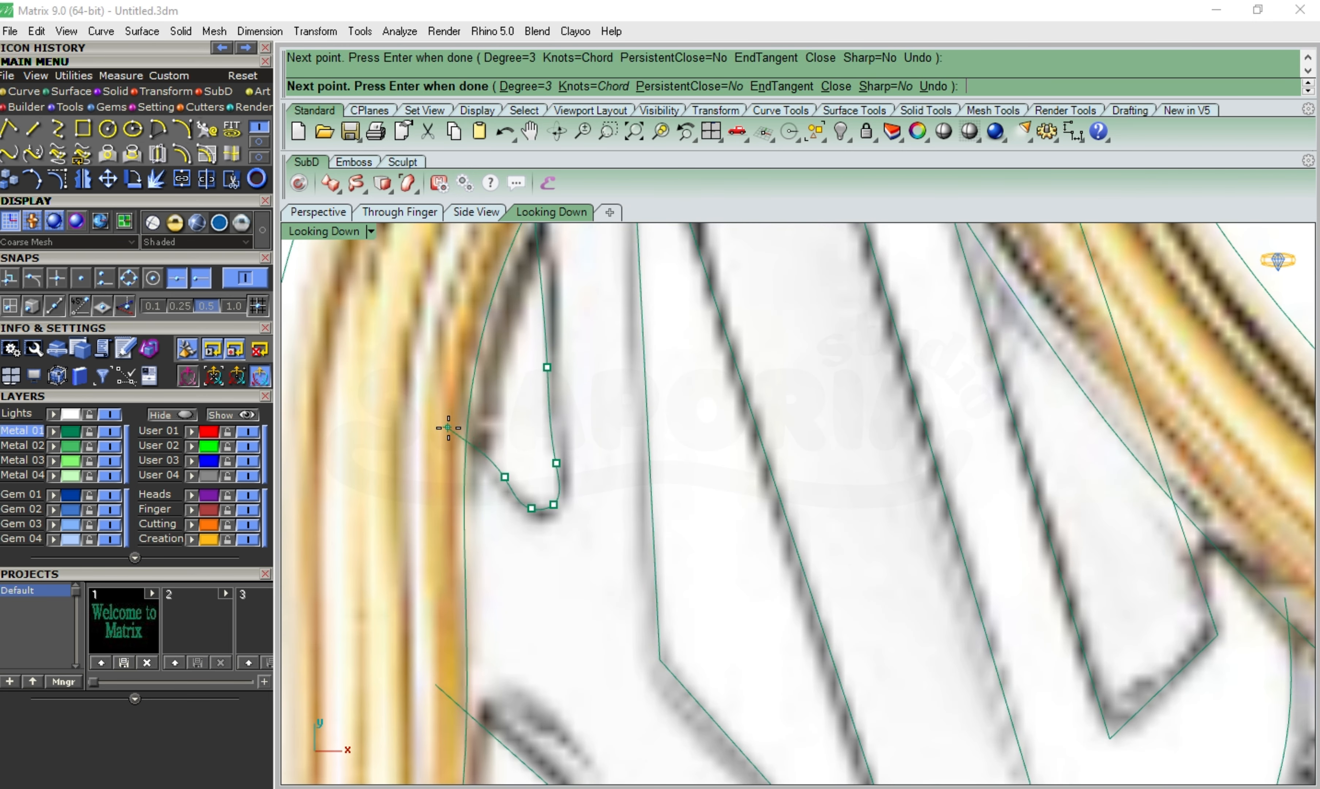
key(Return)
click(568, 506)
click(632, 550)
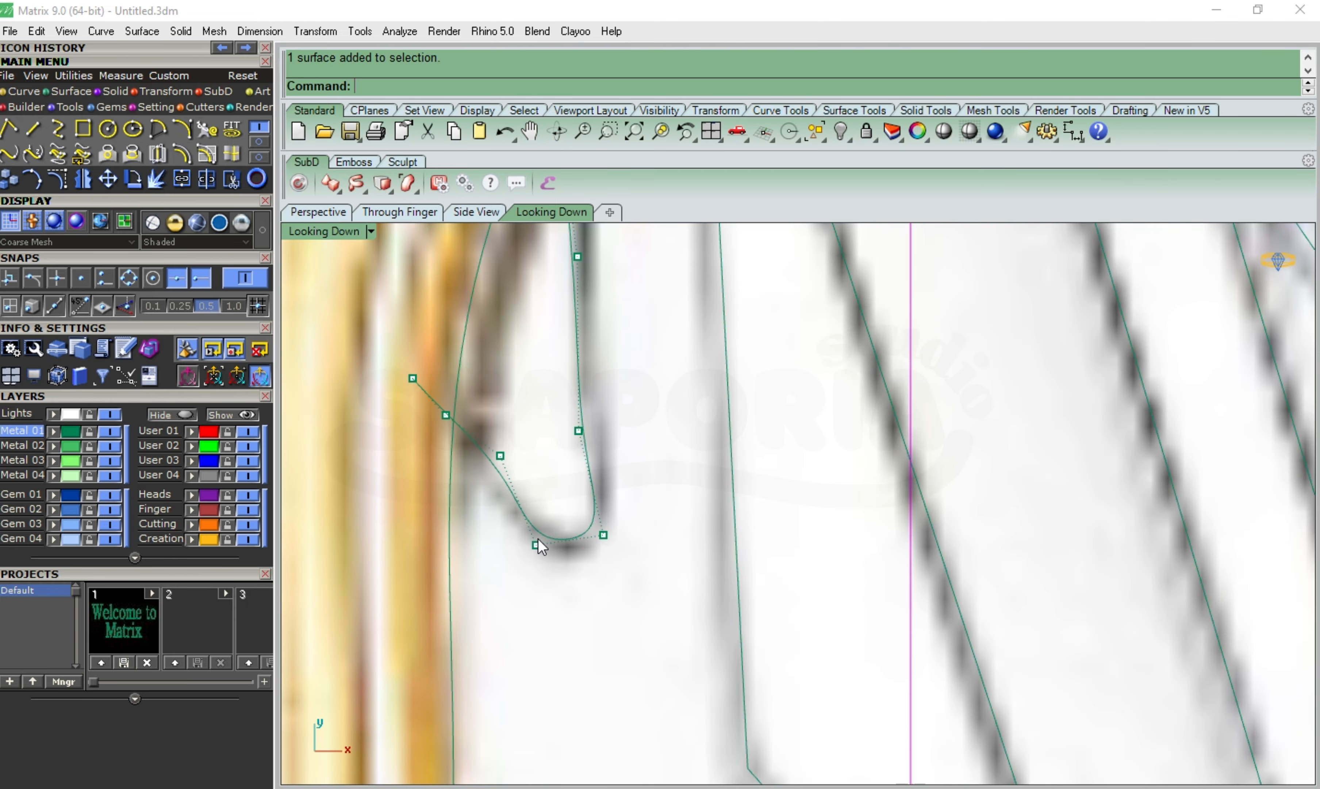
click(534, 550)
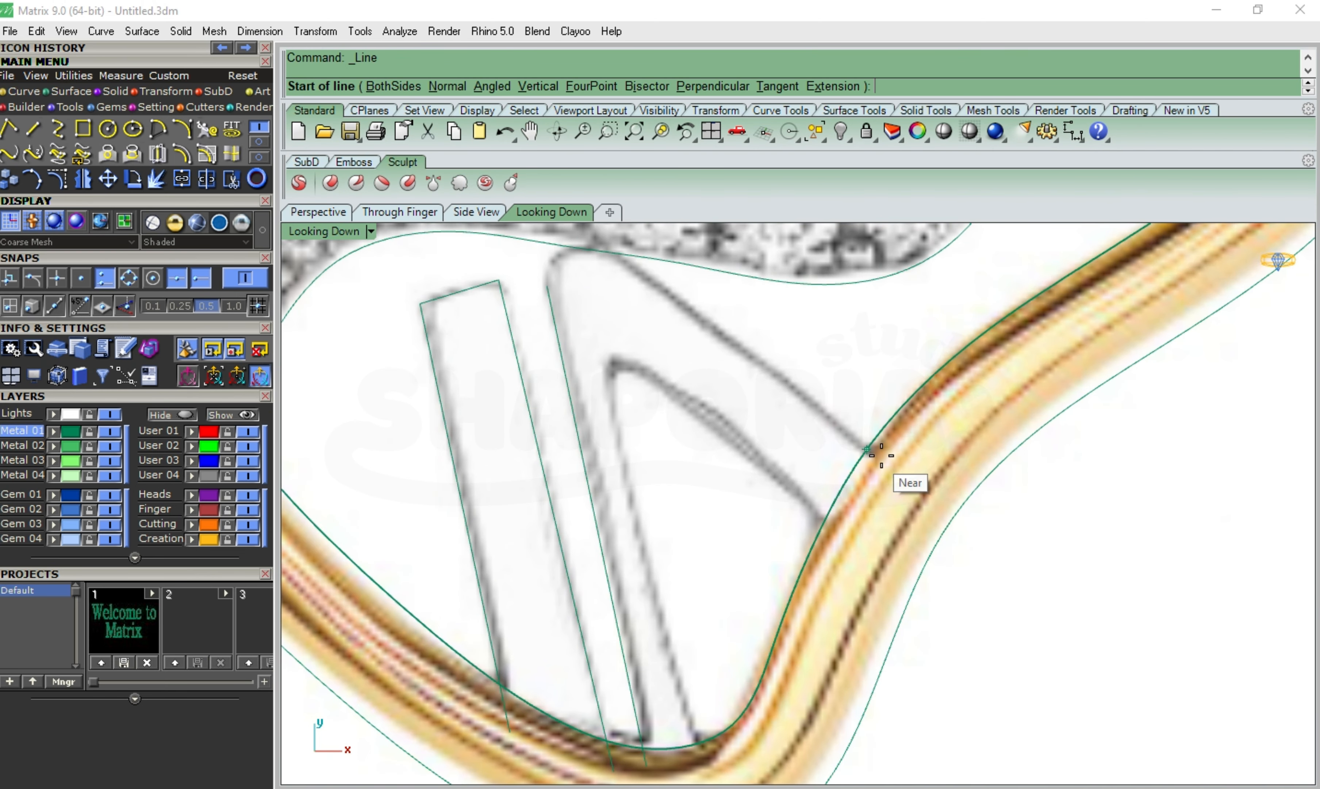
Draw a line along the outer edge of the lower numeral's V, from the gold frame up to the start of its rounded tip
click(884, 457)
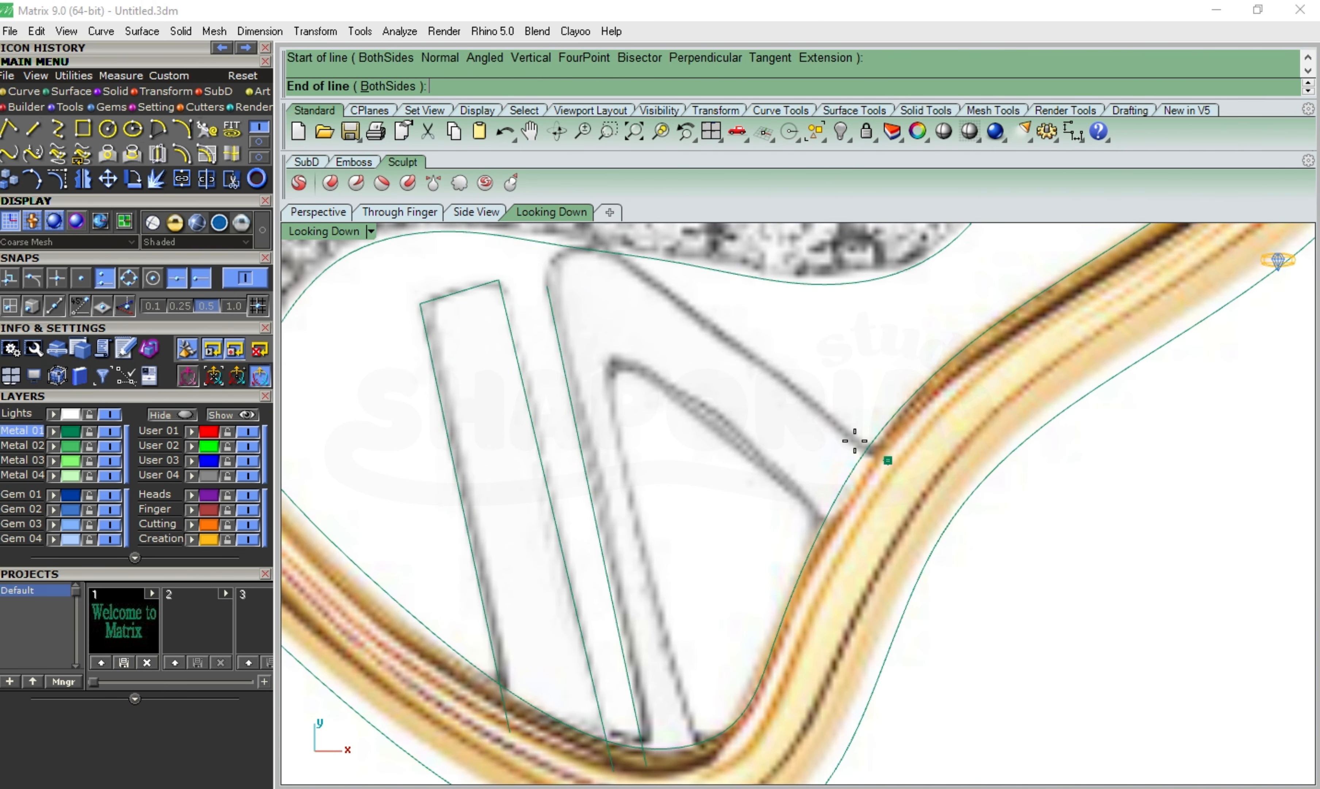
scroll(630, 268, up, 4)
click(631, 266)
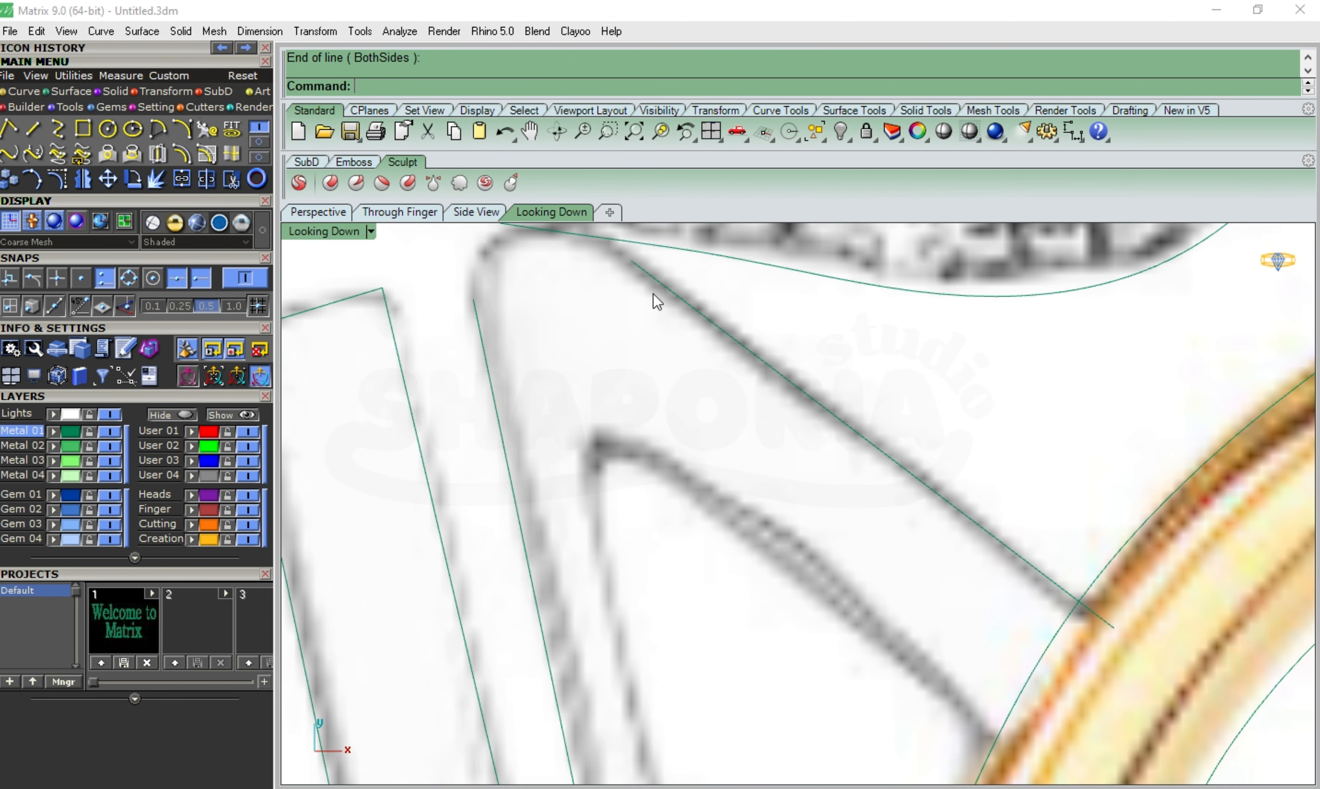
scroll(658, 302, down, 4)
right_drag(769, 482, 753, 387)
right_drag(638, 584, 670, 373)
right_click(690, 627)
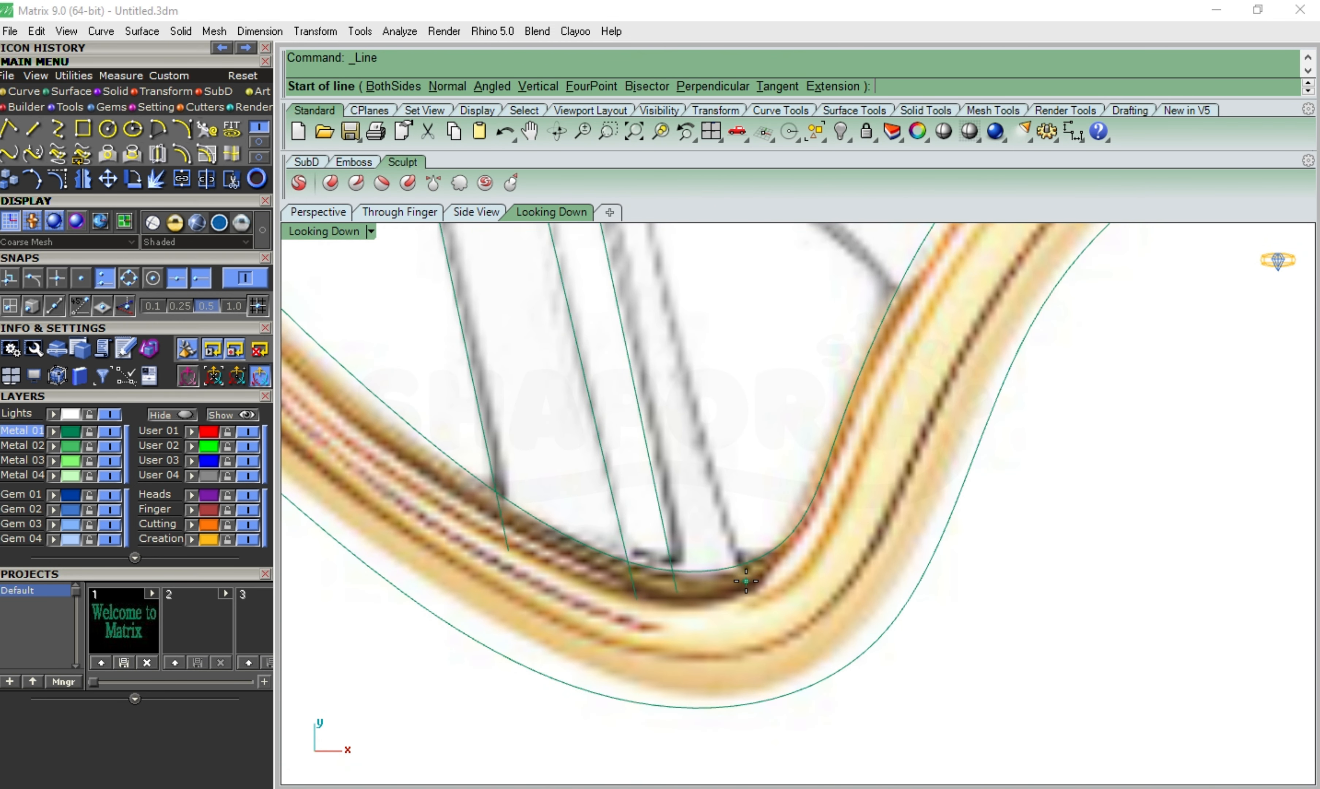
click(746, 580)
scroll(729, 536, down, 3)
scroll(685, 509, up, 3)
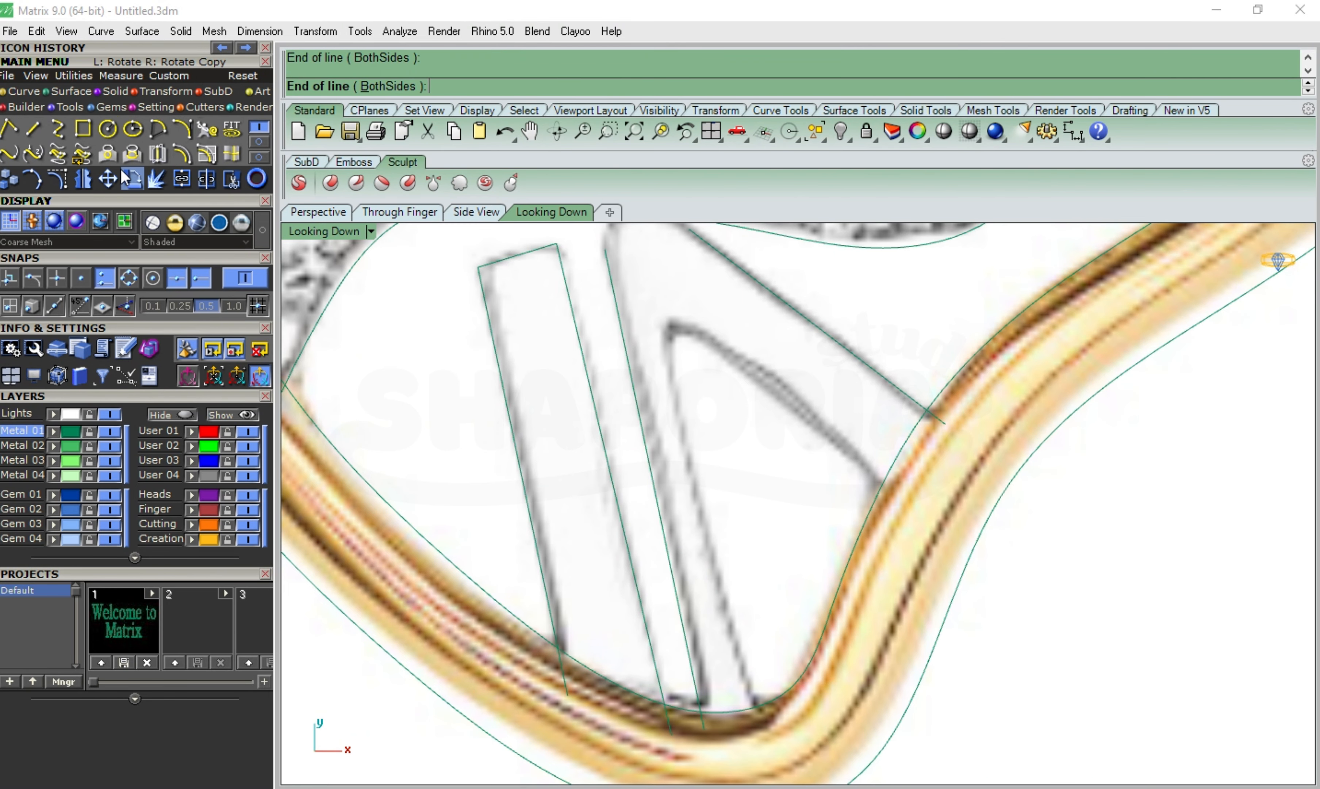
key(Escape)
Trace the inner edge of the V's steep leg with an interpolated curve from the frame's lower bend up to just below the inner corner
click(62, 130)
scroll(541, 289, down, 2)
scroll(664, 547, up, 4)
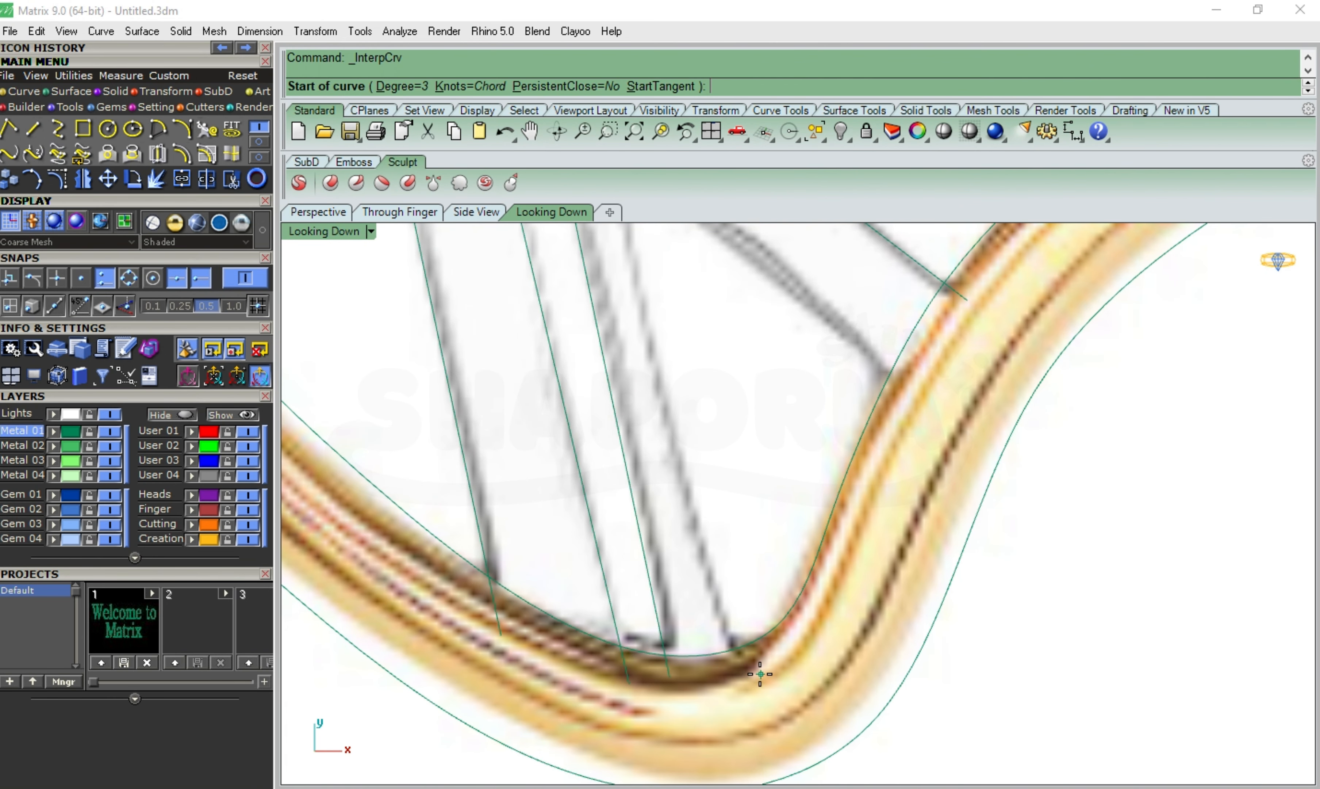
click(746, 676)
click(706, 564)
click(658, 367)
scroll(660, 354, down, 2)
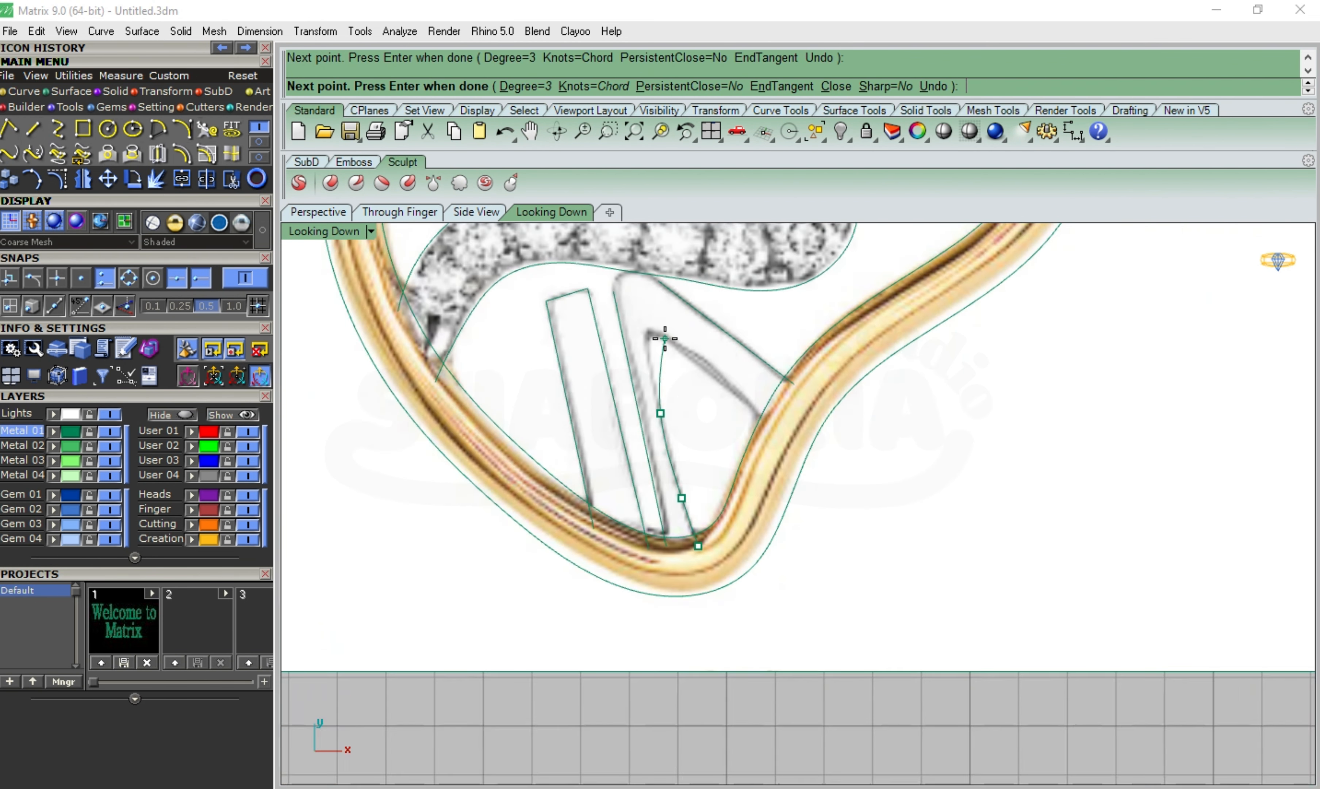
scroll(632, 345, up, 3)
key(Return)
Trace the inner edge of the V's other leg with an interpolated curve from the frame to just short of the inner corner
key(Return)
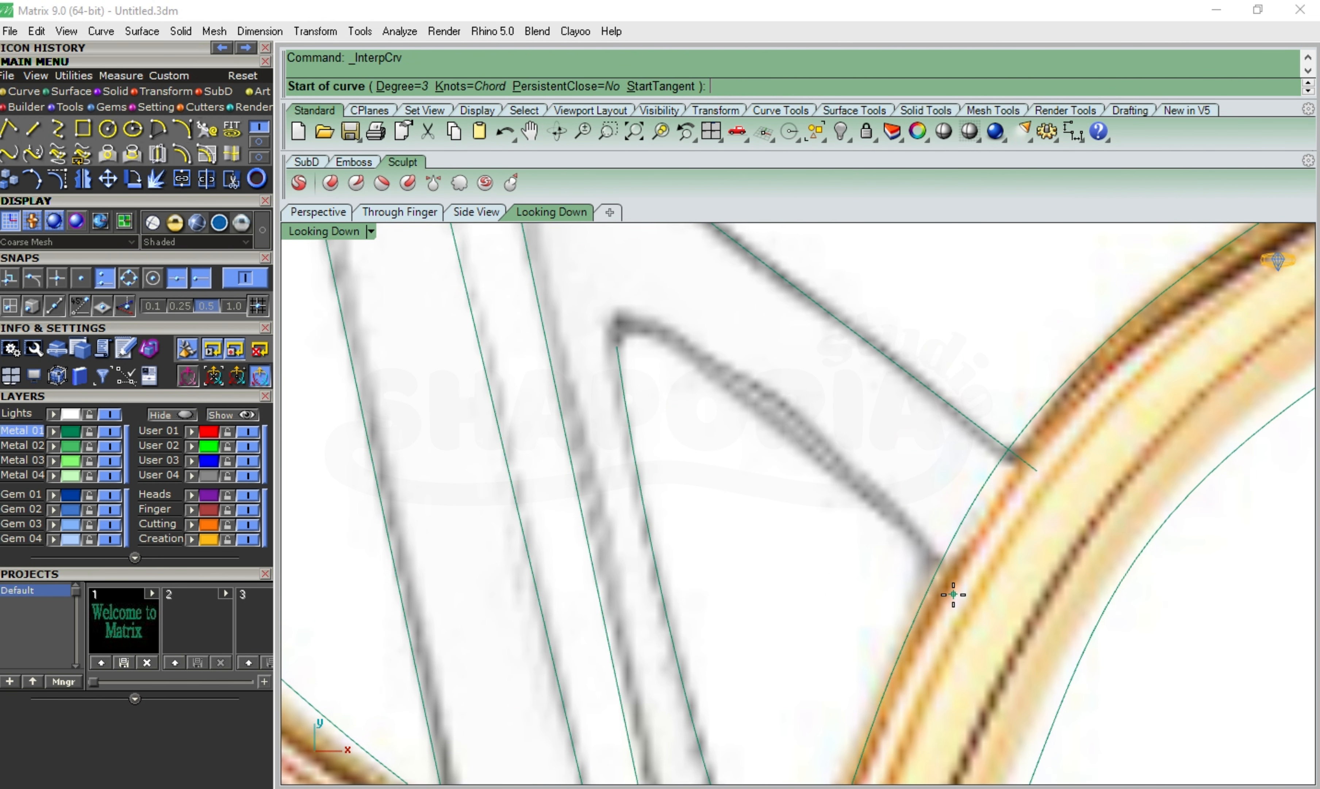
click(961, 598)
click(881, 509)
click(758, 406)
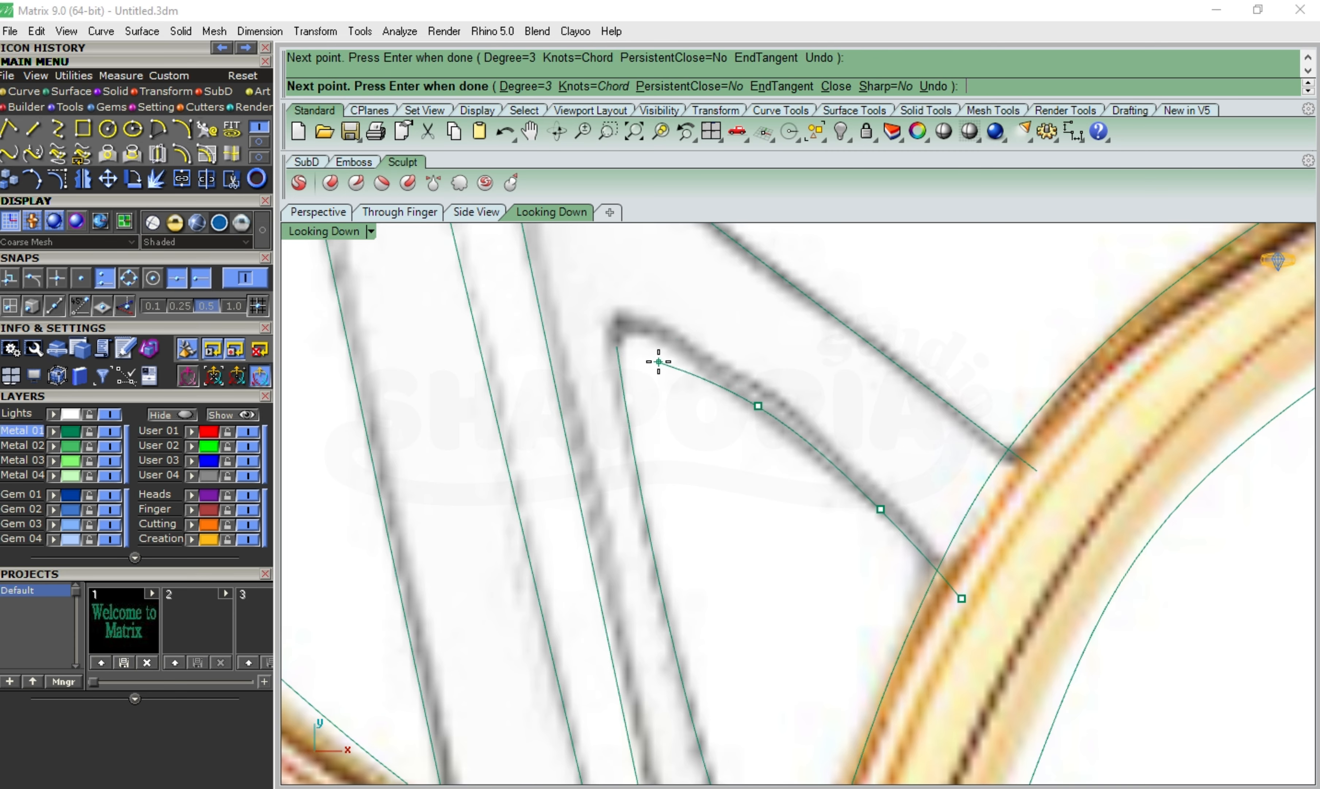
click(654, 338)
key(Return)
Blend the two inner edges of the lower numeral's V with tangency at both ends and join them into a rounded corner
scroll(658, 391, down, 5)
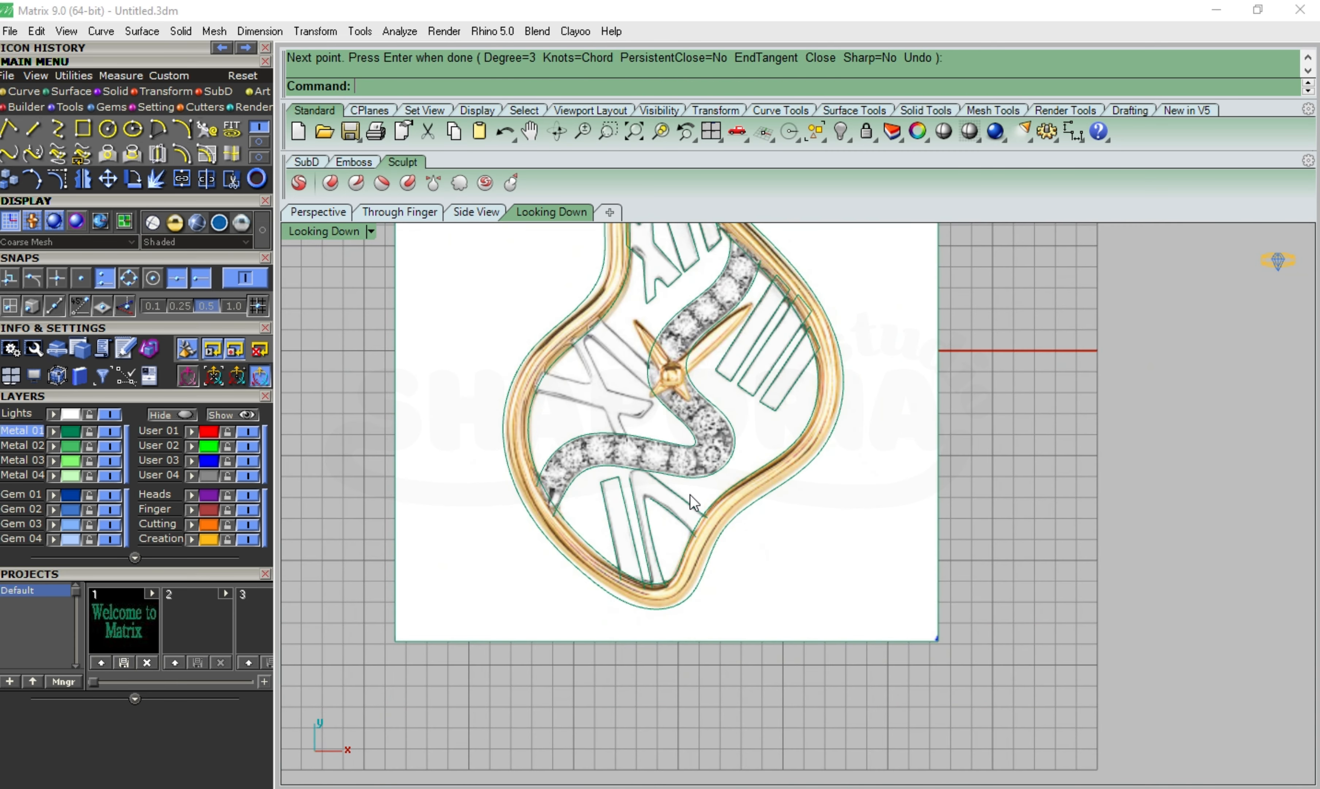
scroll(449, 361, up, 5)
click(10, 157)
scroll(651, 566, up, 3)
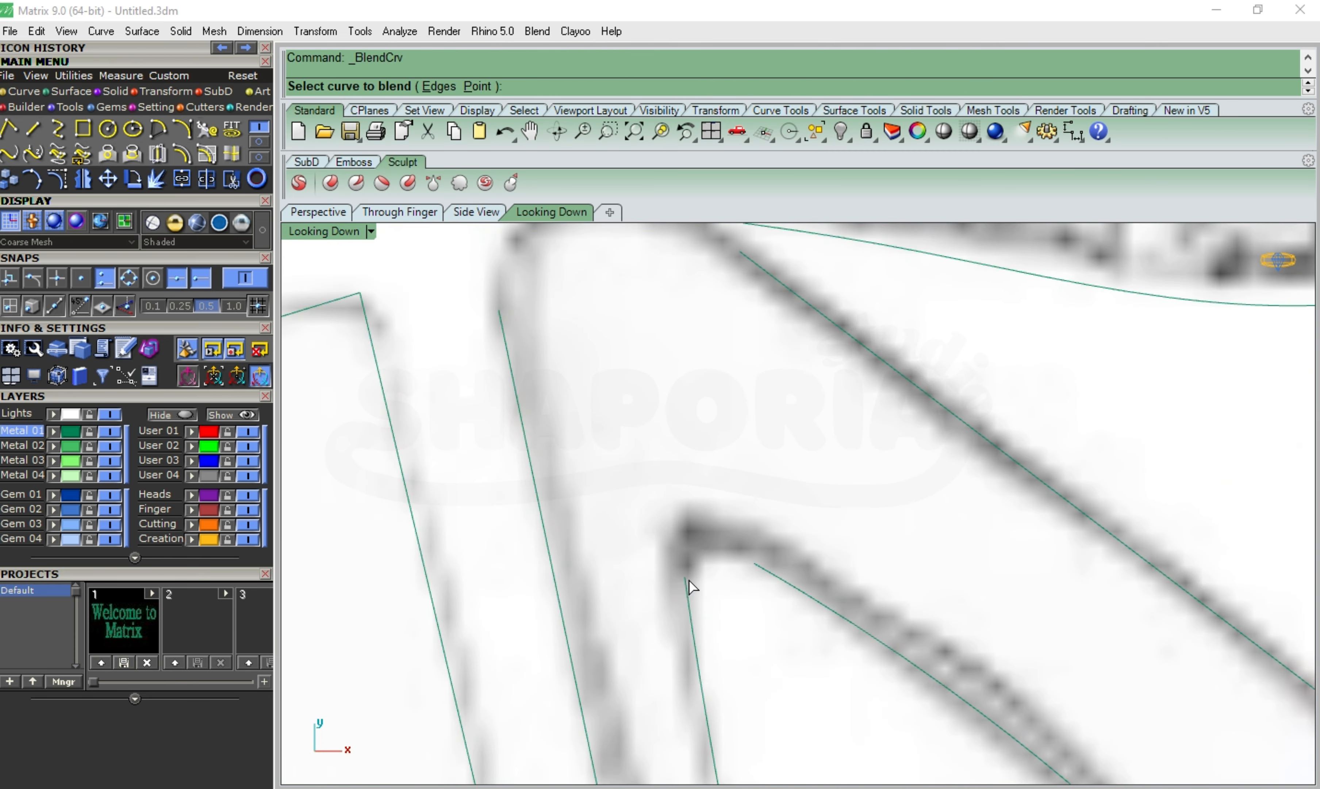
click(689, 580)
click(761, 567)
click(375, 137)
click(398, 137)
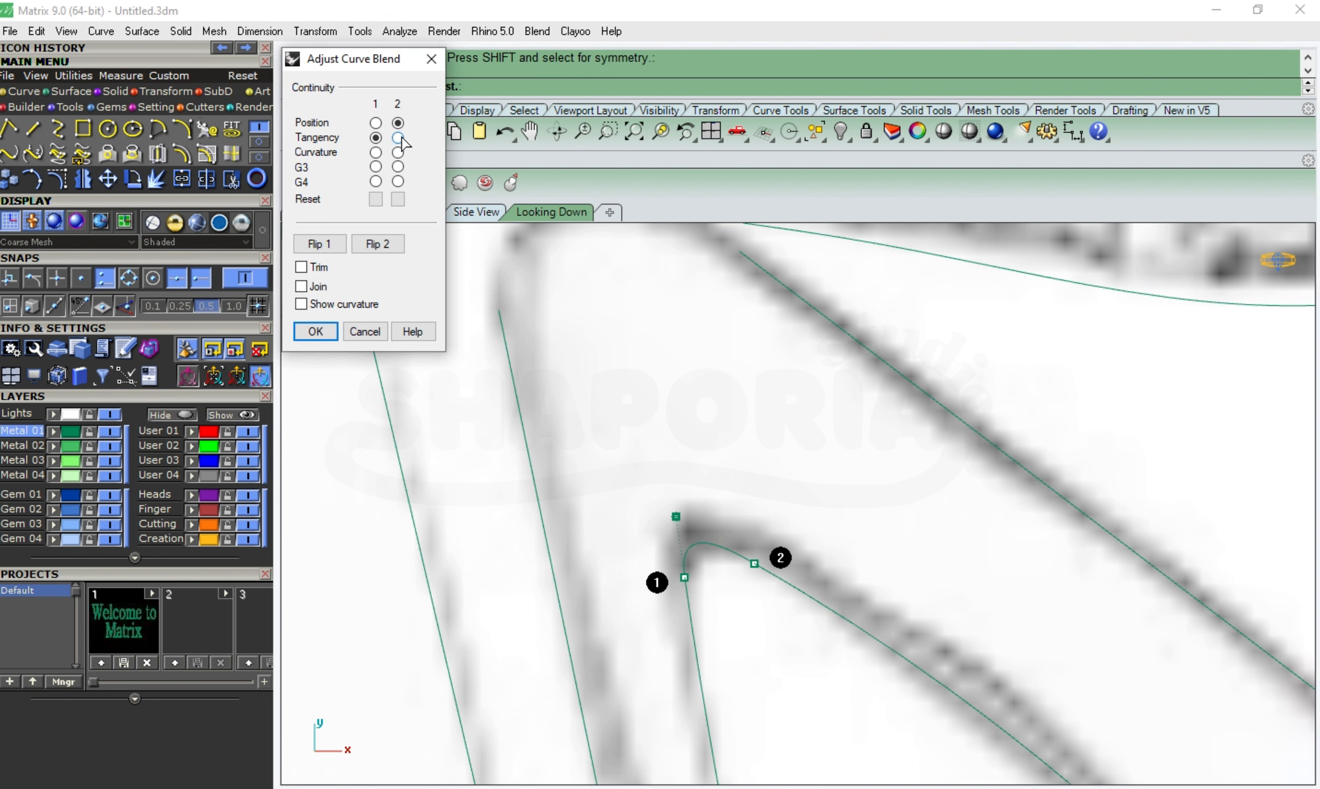
click(301, 287)
click(314, 331)
Blend the V's outer edges across its rounded tip with joined tangent ends, adjusting the blend handles to follow the reference outline
scroll(646, 433, down, 6)
scroll(568, 329, up, 6)
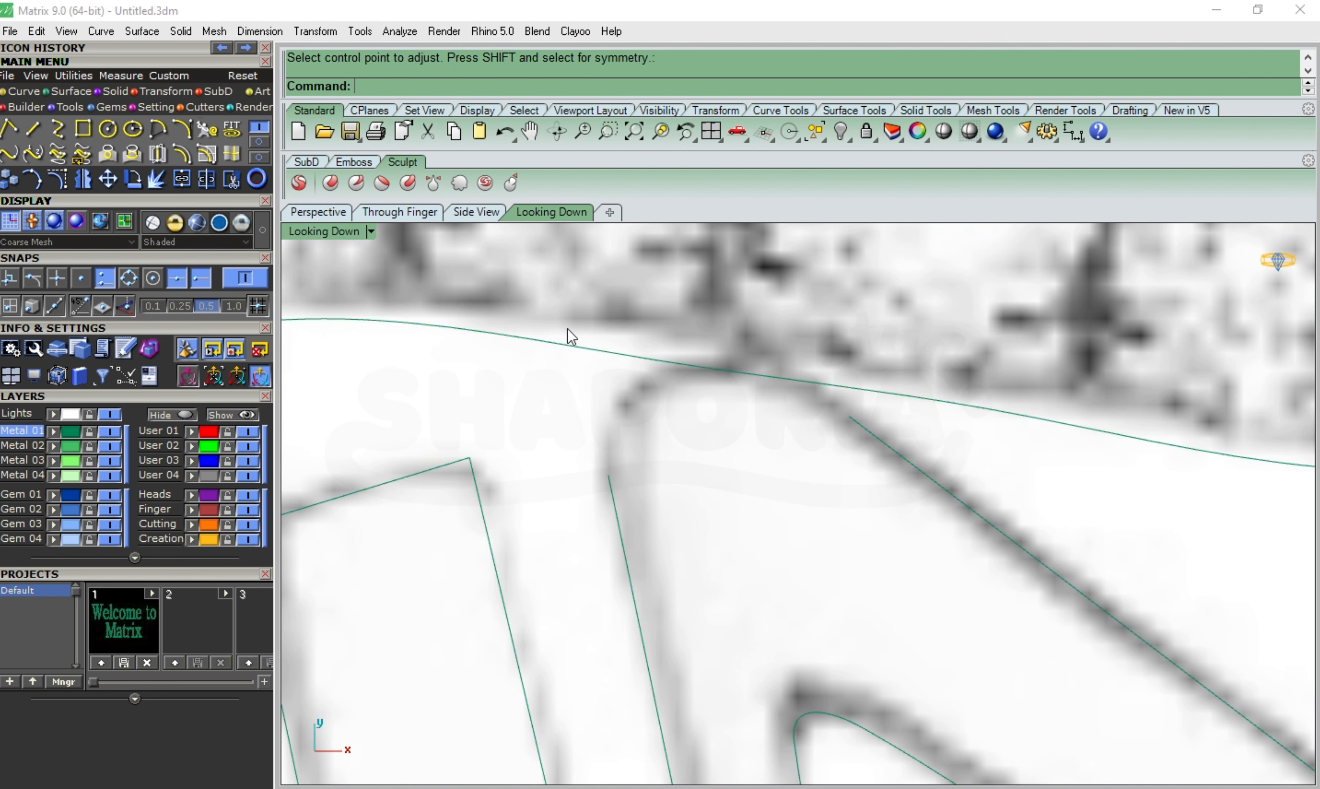
key(Return)
click(613, 478)
click(857, 423)
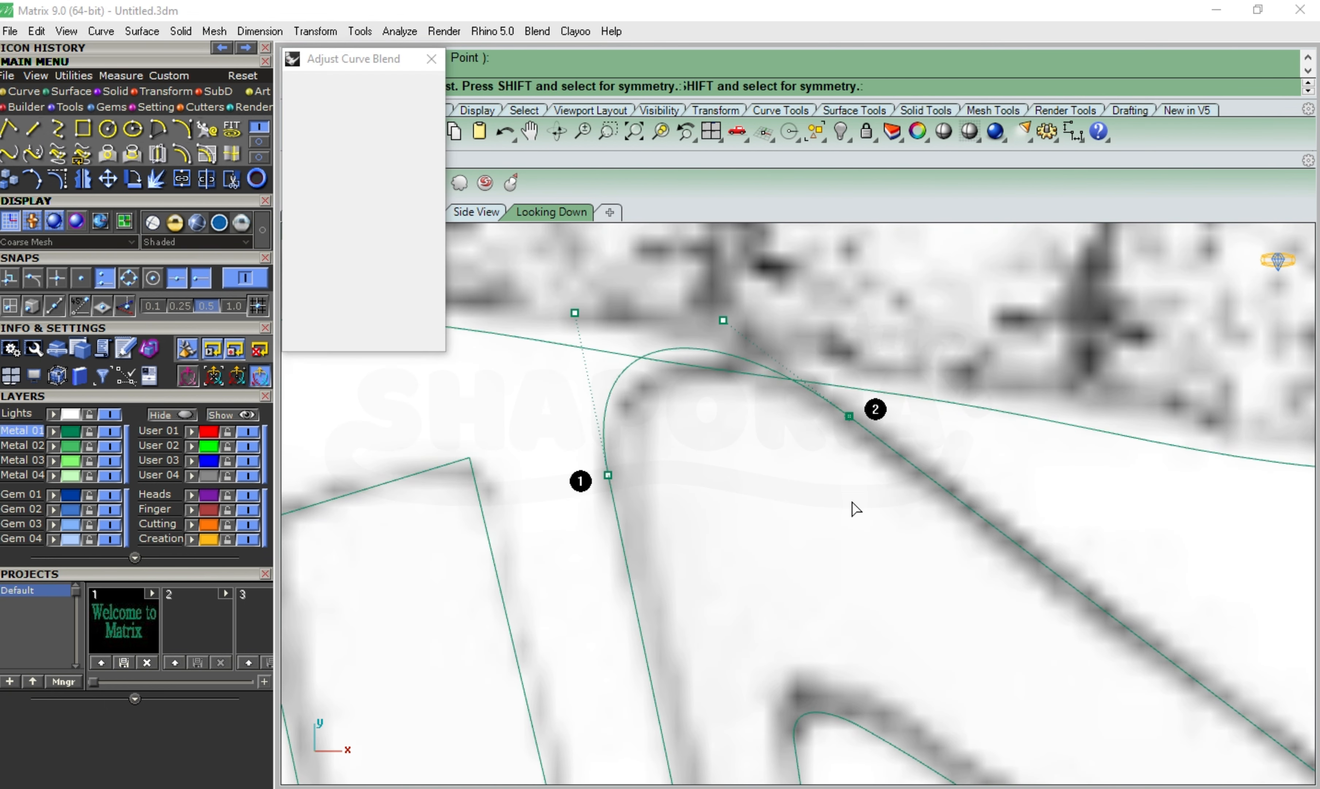
scroll(802, 471, down, 5)
scroll(781, 427, up, 3)
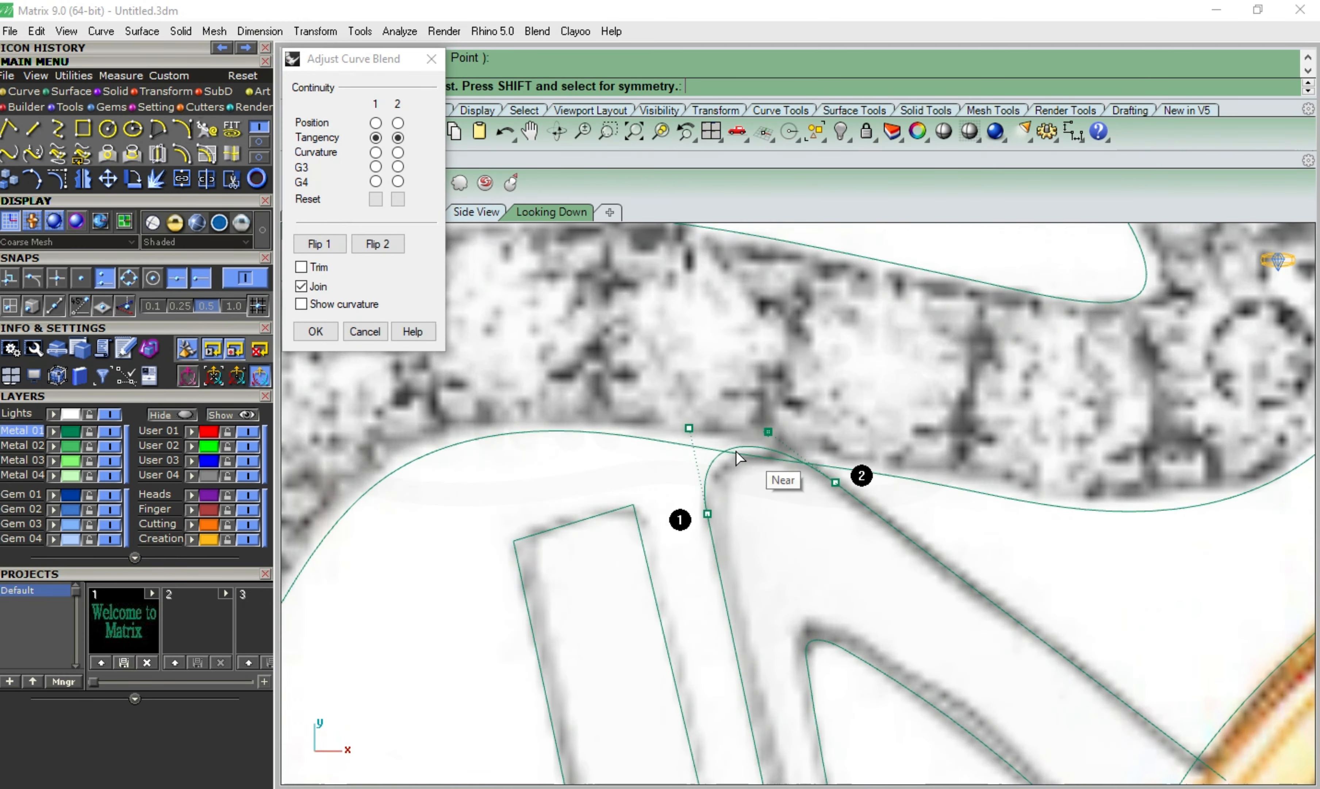
drag(796, 447, 827, 471)
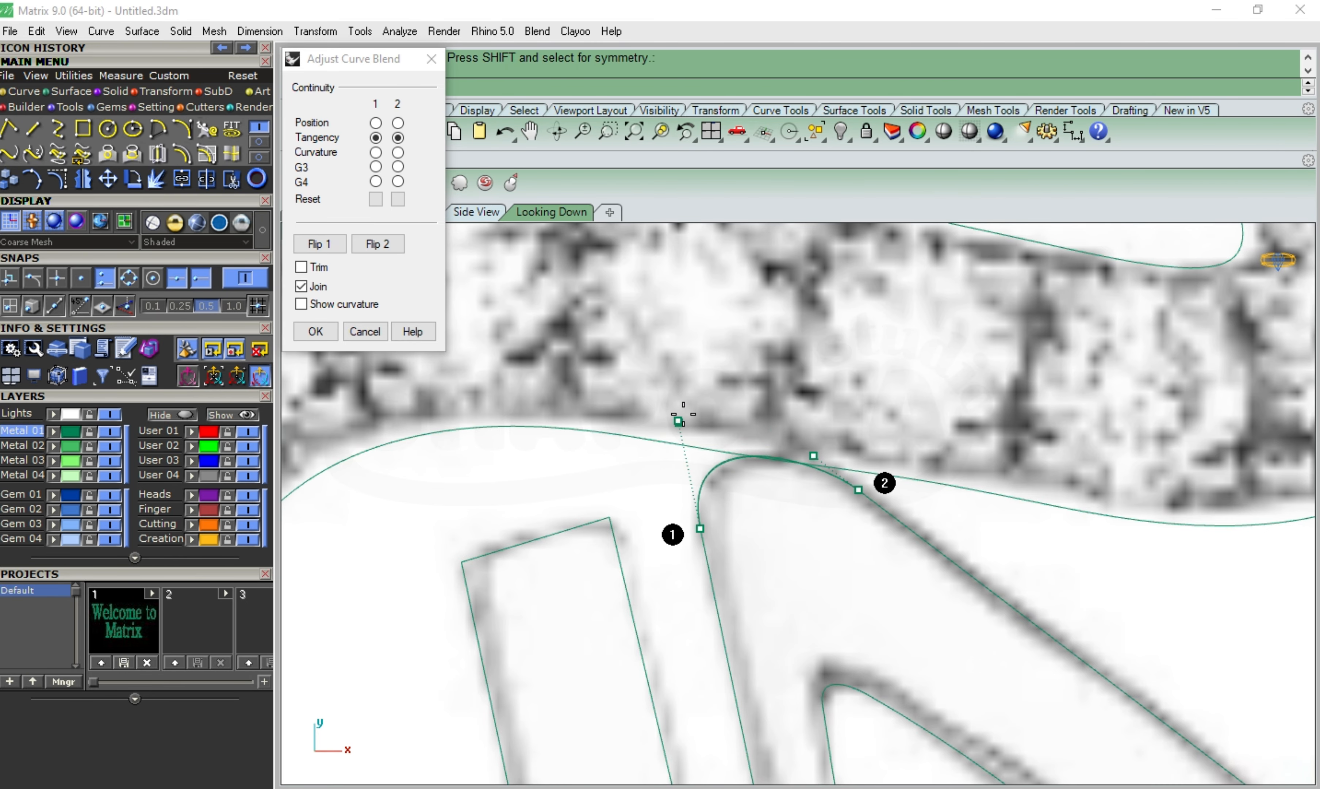
drag(683, 413, 678, 415)
key(Return)
Create 1 tween curve with the Refit match method between the gold frame's outer and inner outlines
scroll(847, 504, down, 8)
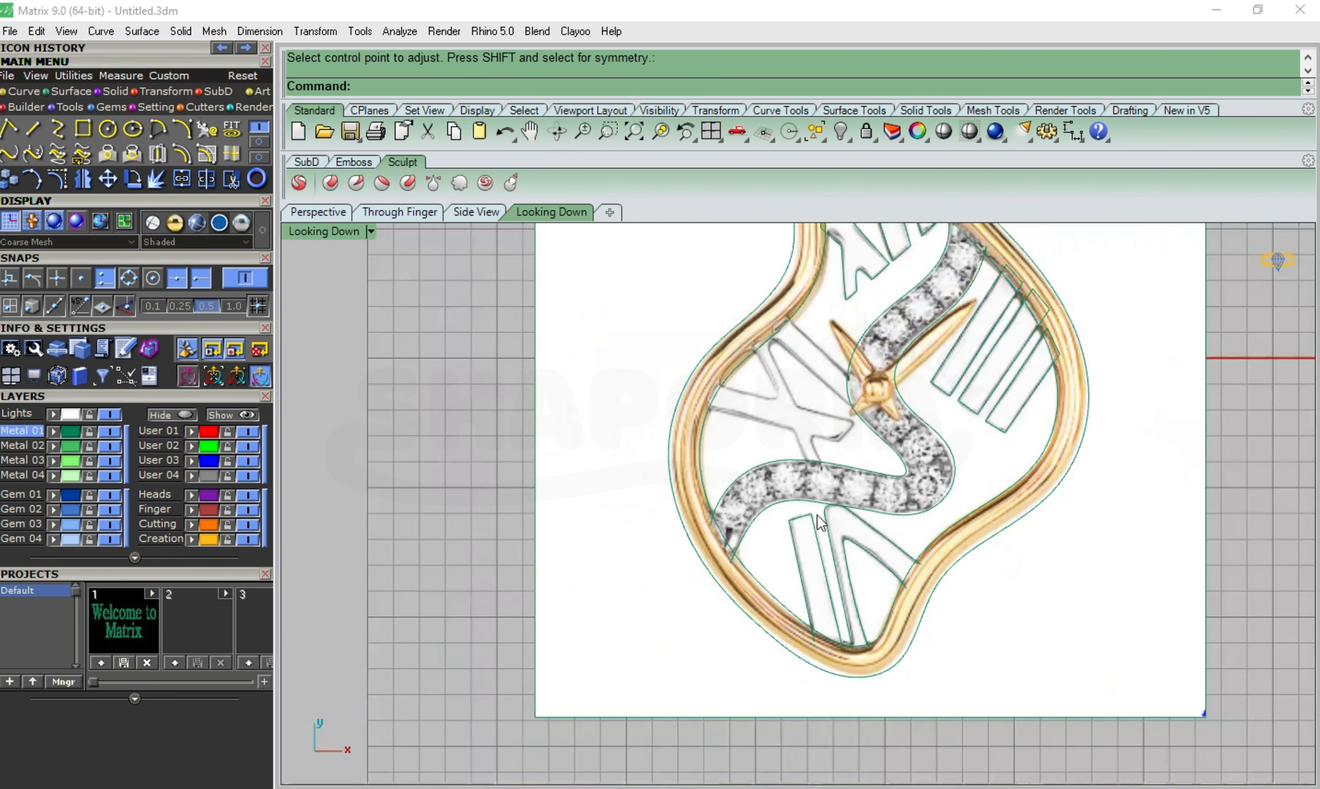
scroll(828, 333, up, 10)
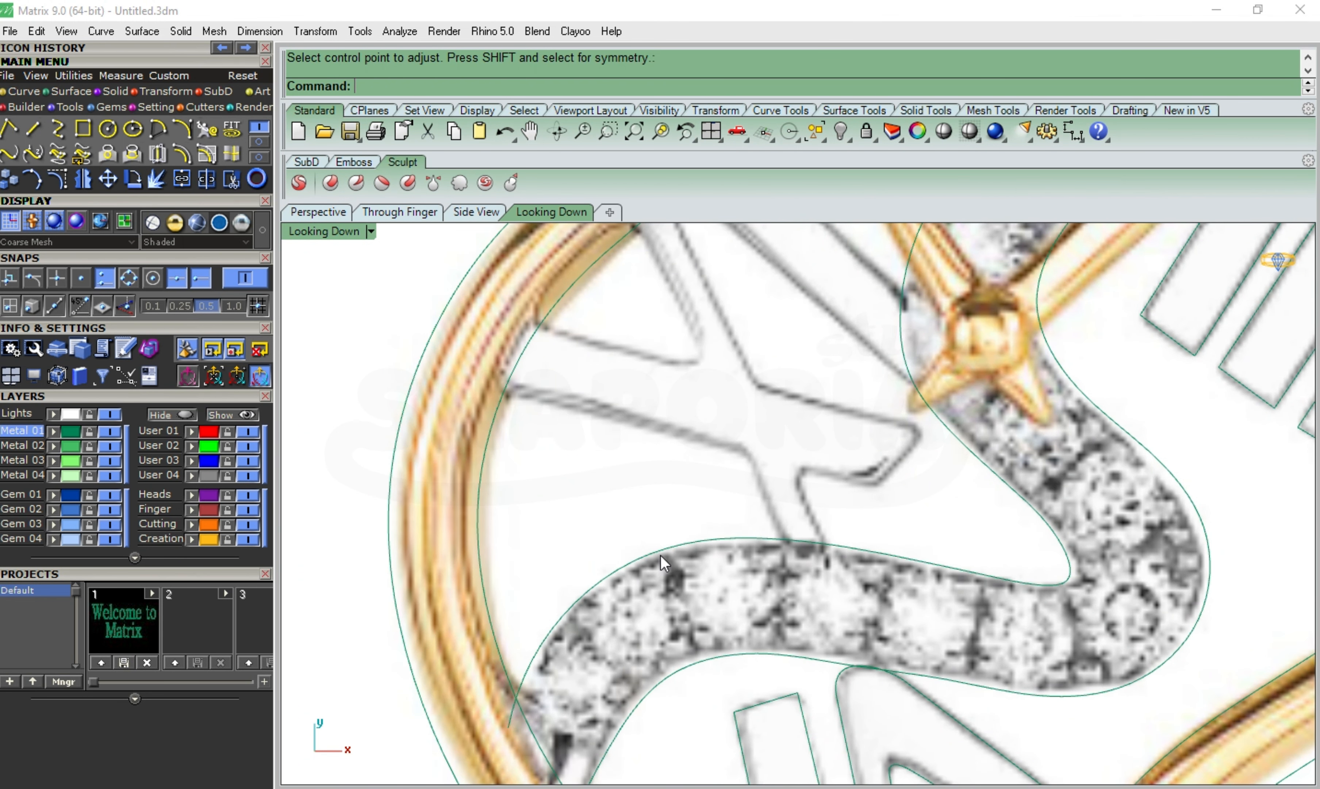
click(825, 520)
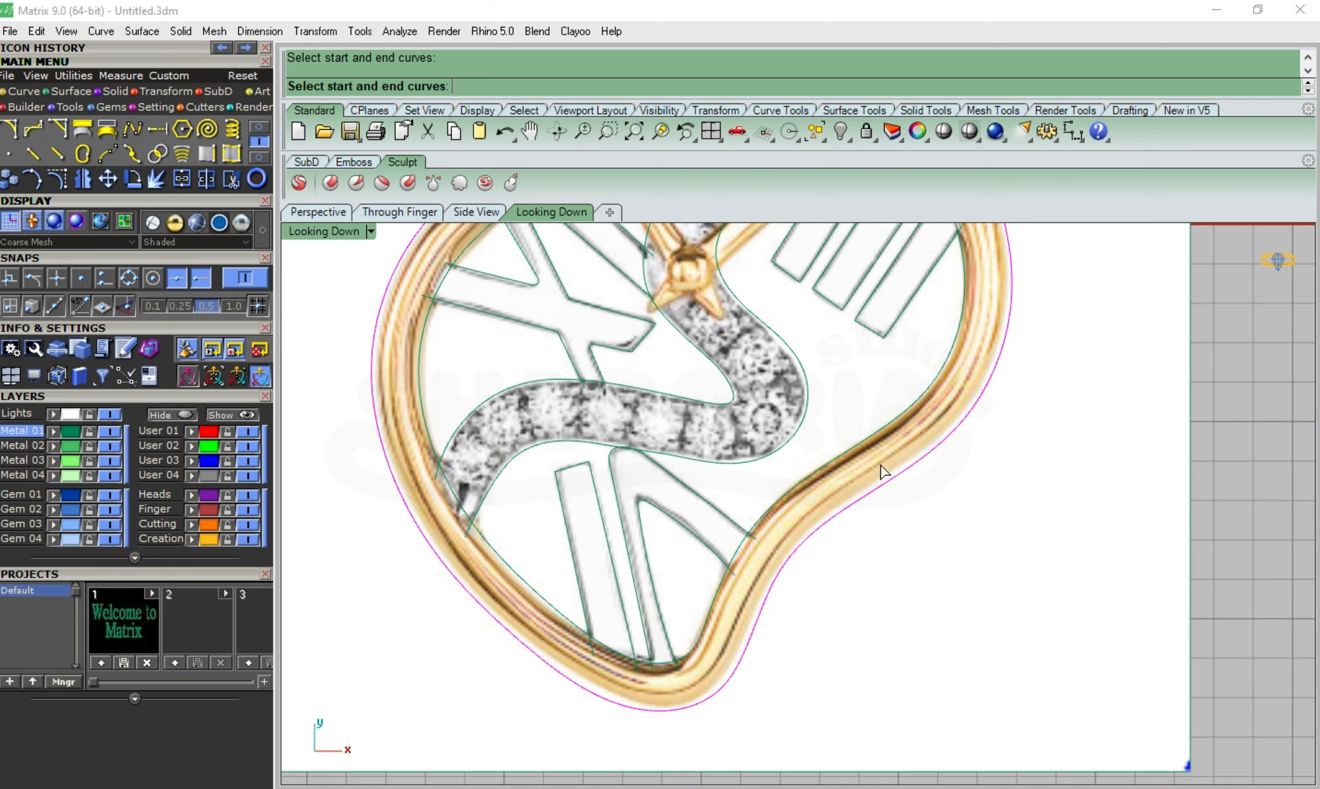
click(863, 442)
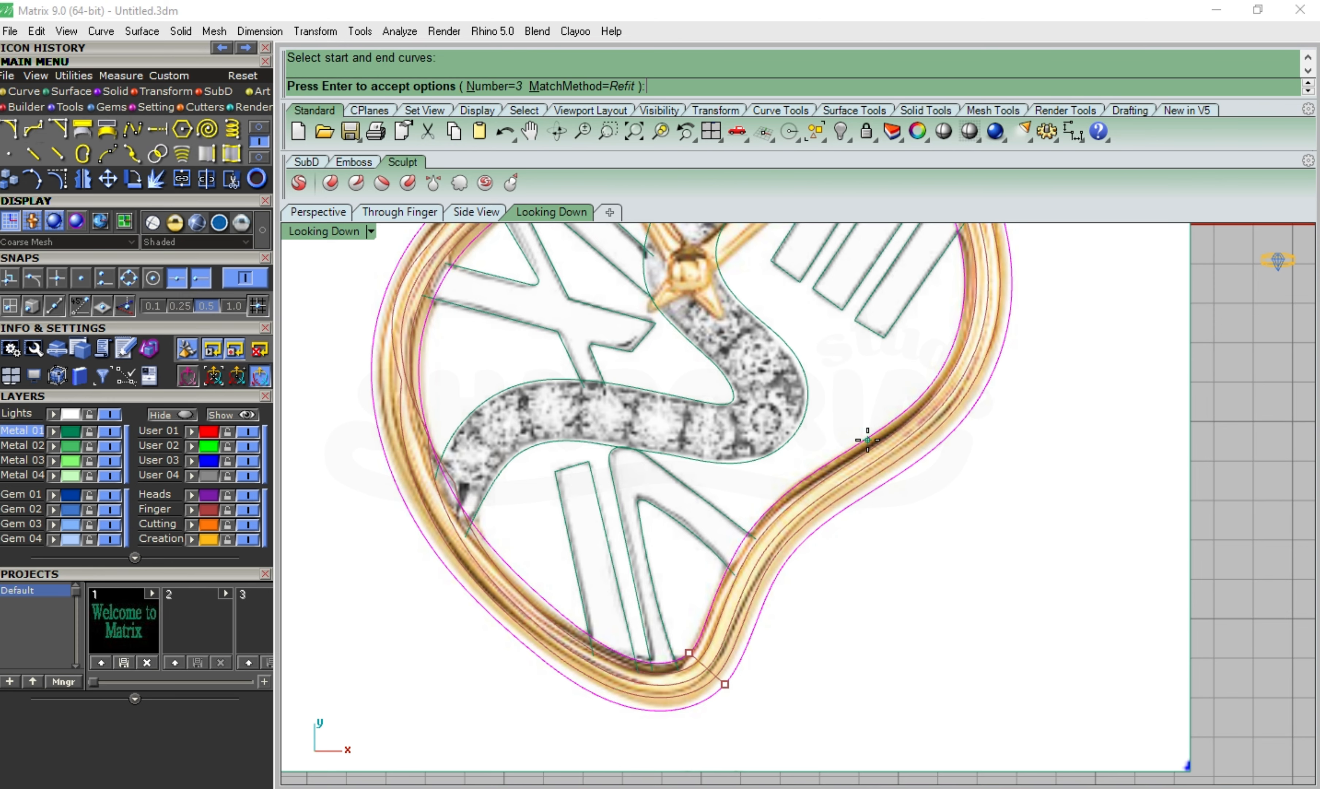
click(500, 87)
text(1)
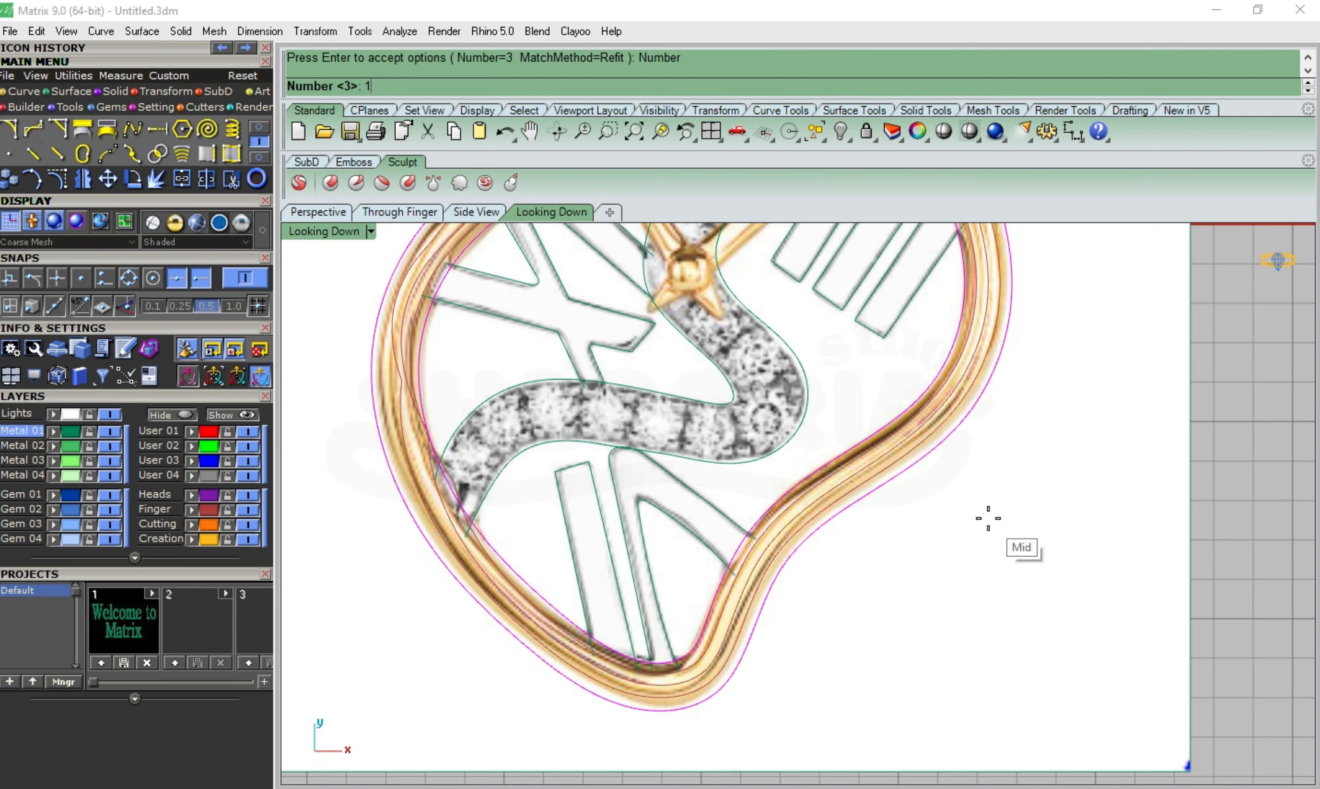
key(Return)
key(Return)
Try a closed pipe of radius 0.6 along the gold frame's centre curve
click(919, 449)
click(964, 489)
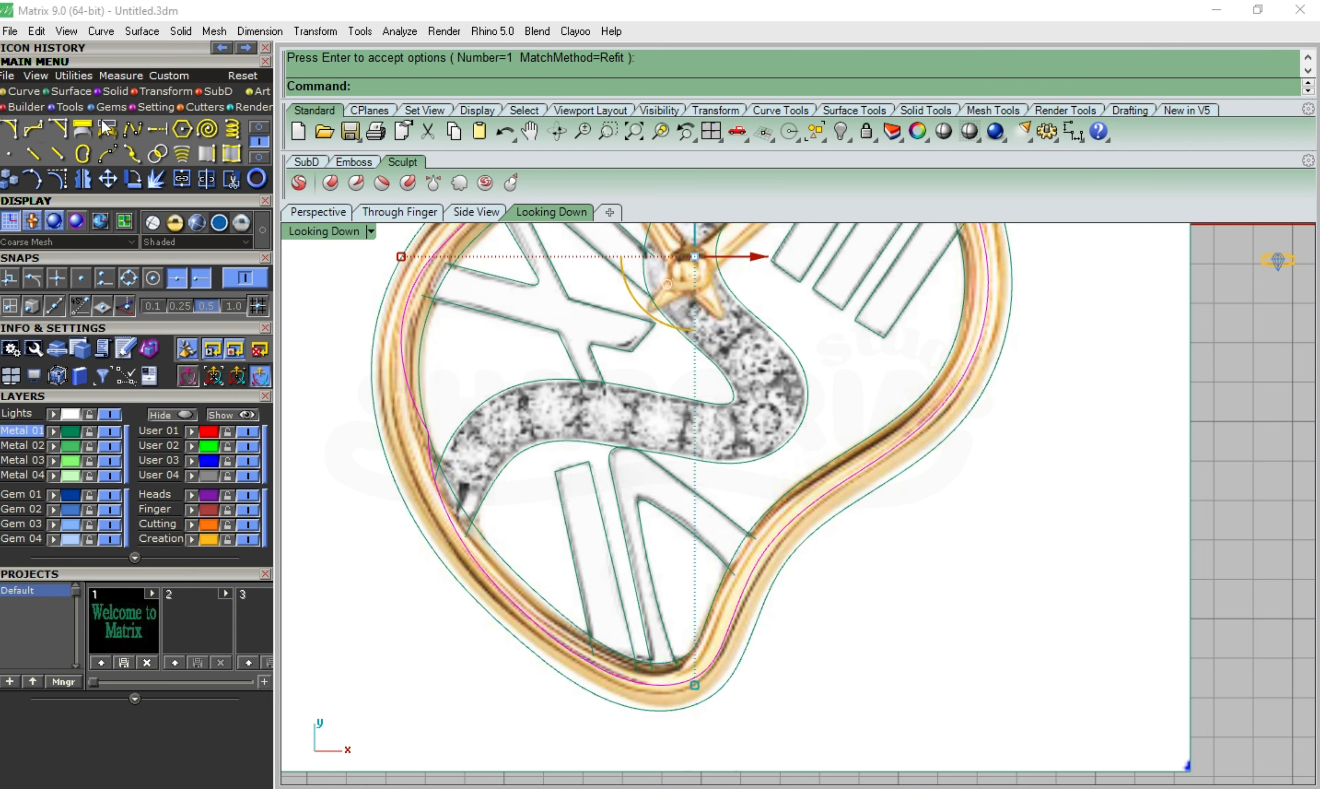
click(113, 92)
click(9, 156)
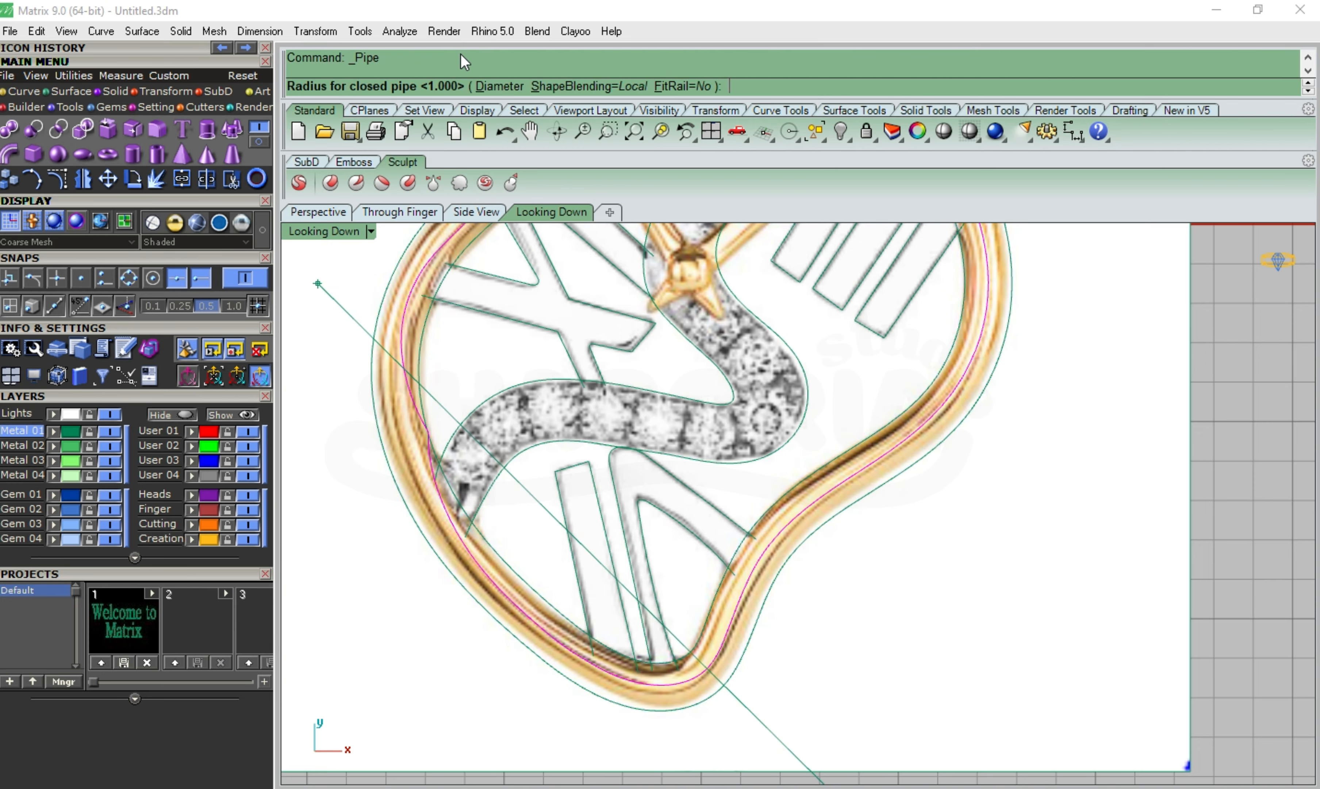
text(.6)
key(Return)
key(Return)
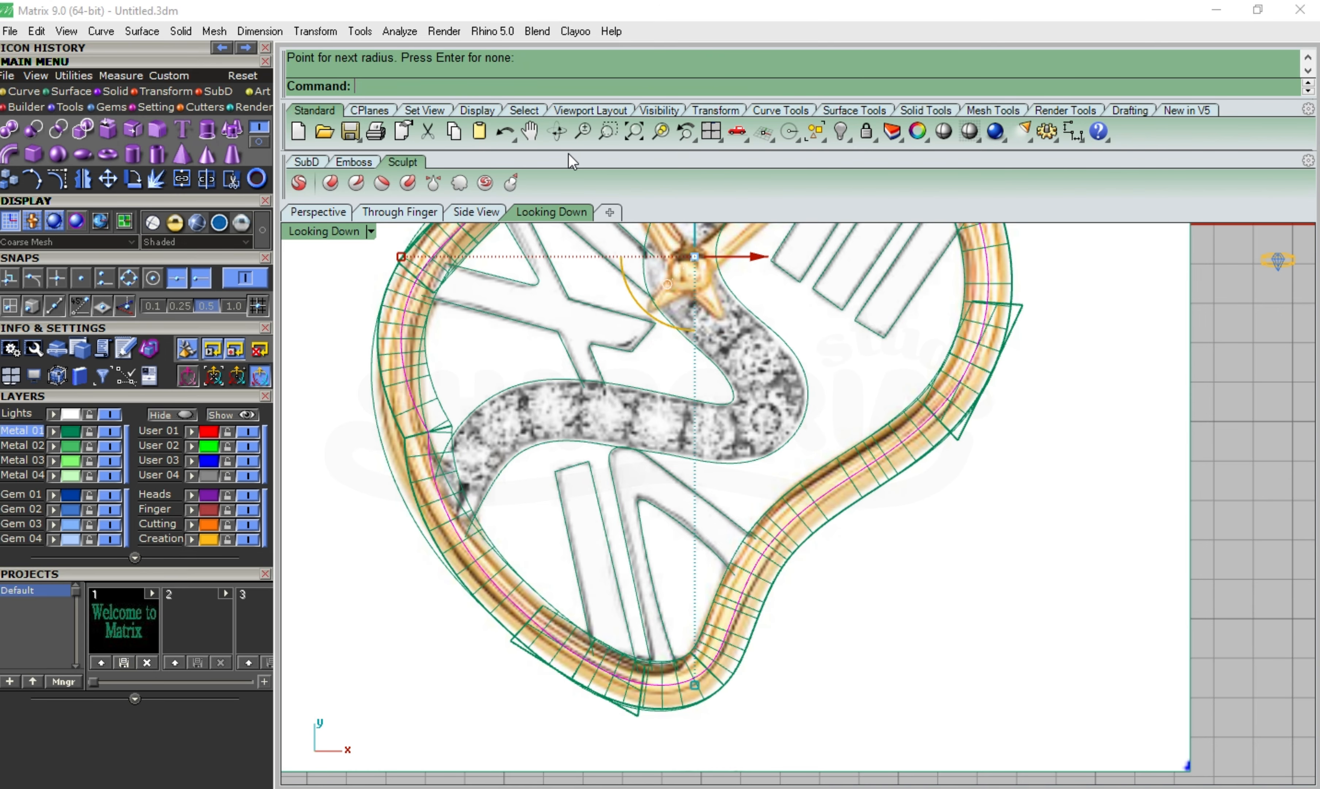
Check the frame pipe's surface in the perspective view and undo the pipe
click(343, 213)
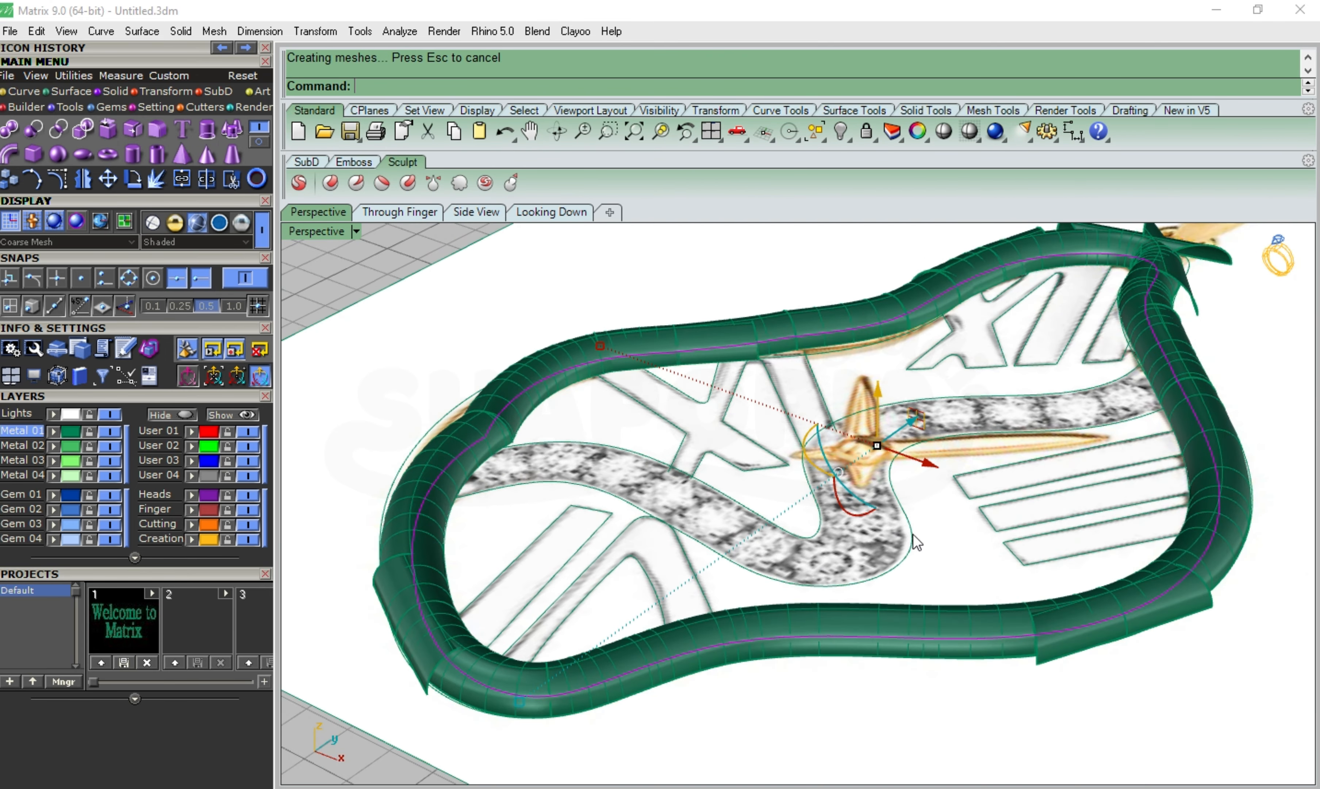
right_drag(913, 535, 957, 612)
key(Return)
key(Return)
key(Return)
key(Return)
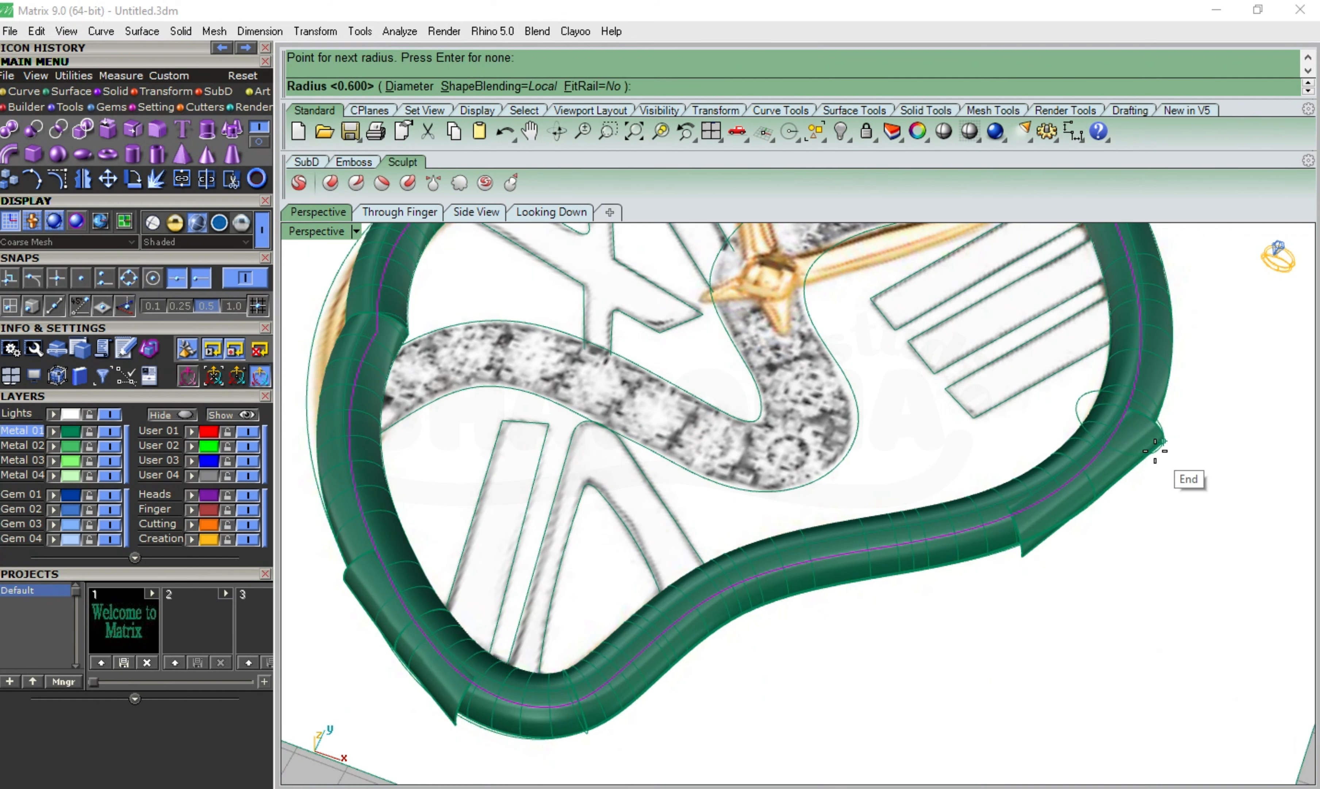
key(Delete)
key(ctrl+z)
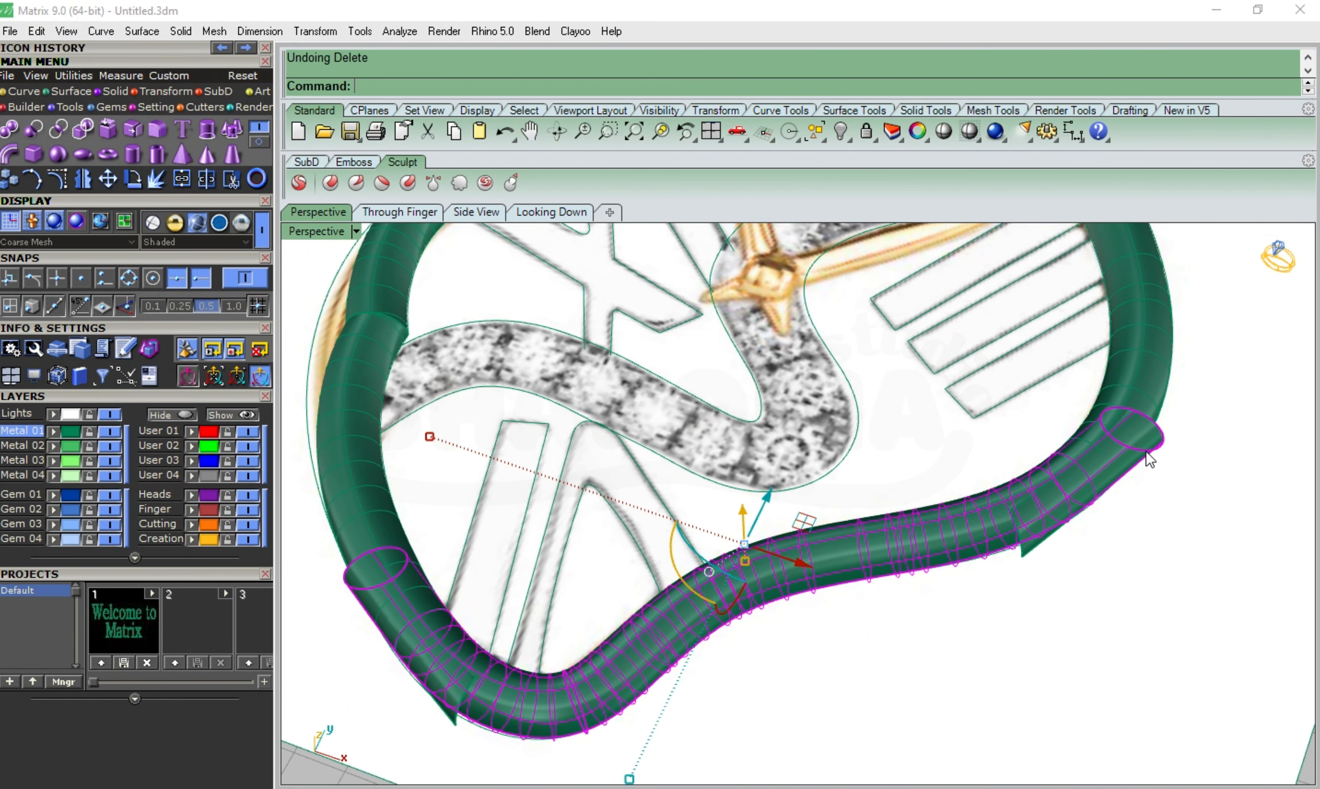
key(ctrl+z)
Rebuild the frame's centre curve with 20 points and degree 3, deleting the input curve
click(1080, 479)
click(1078, 478)
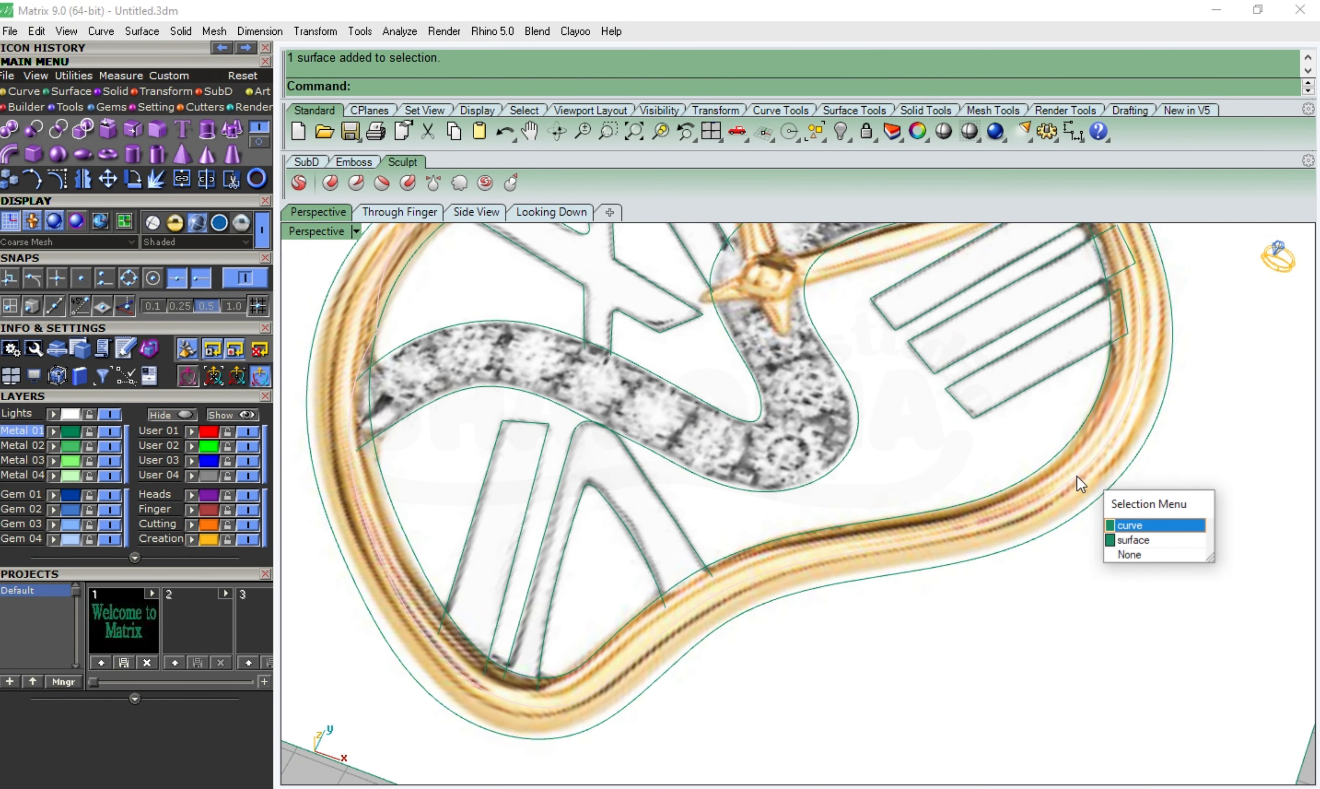
click(1129, 523)
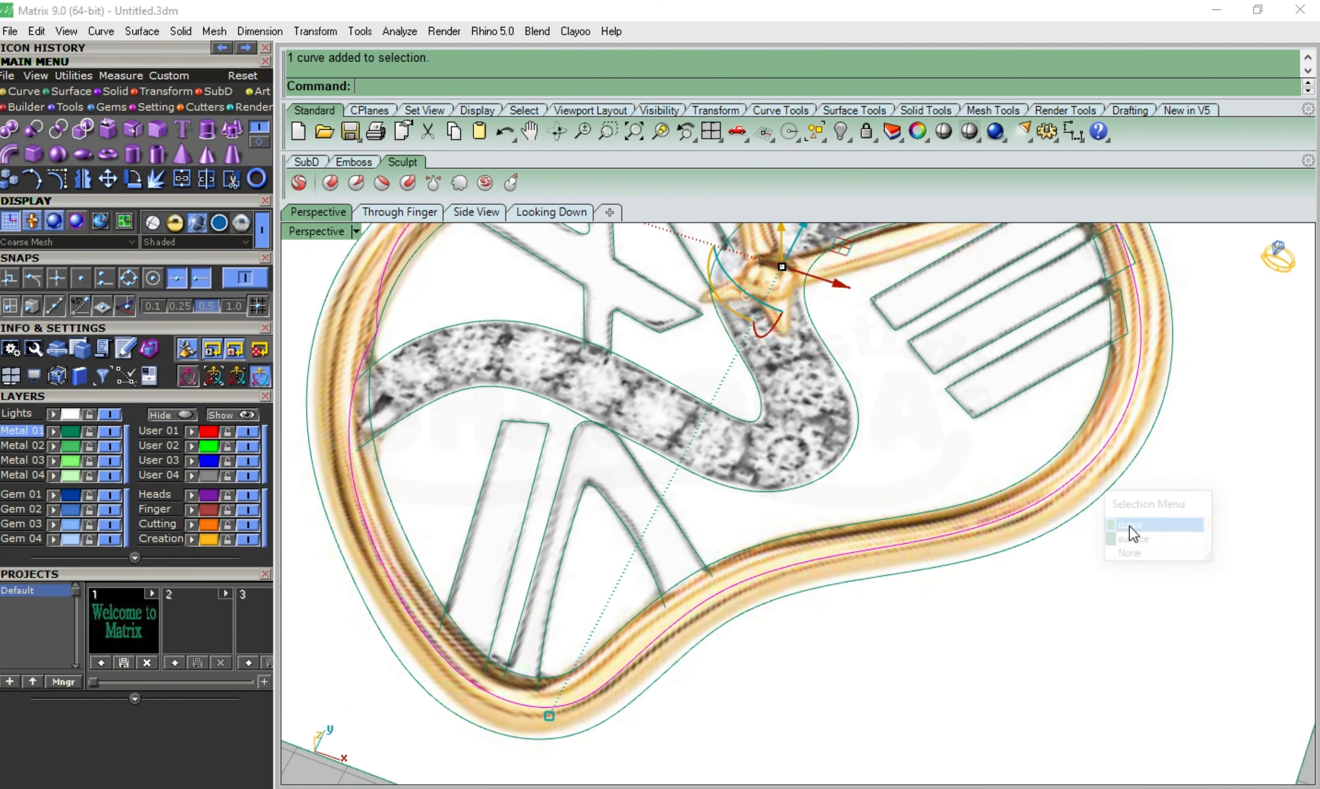
click(25, 92)
click(259, 126)
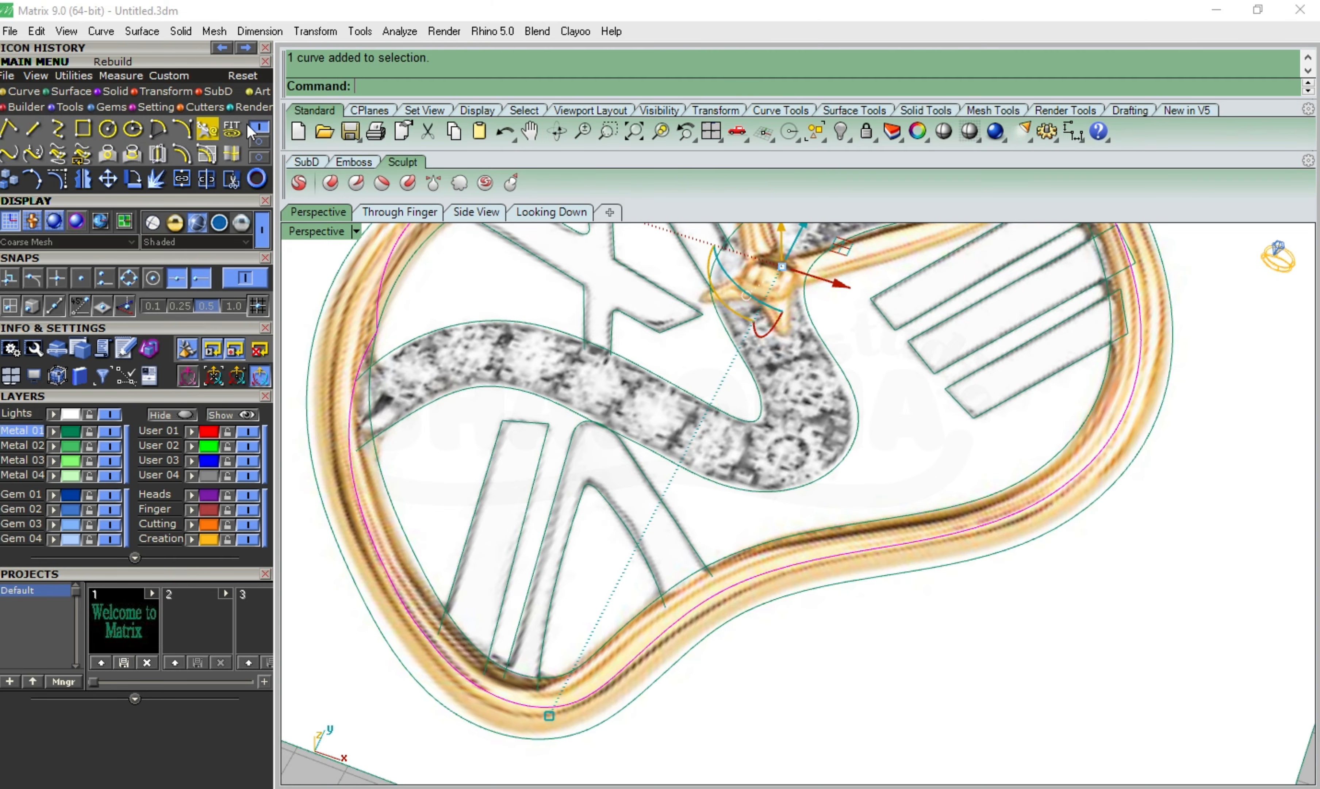
click(206, 129)
double_click(555, 213)
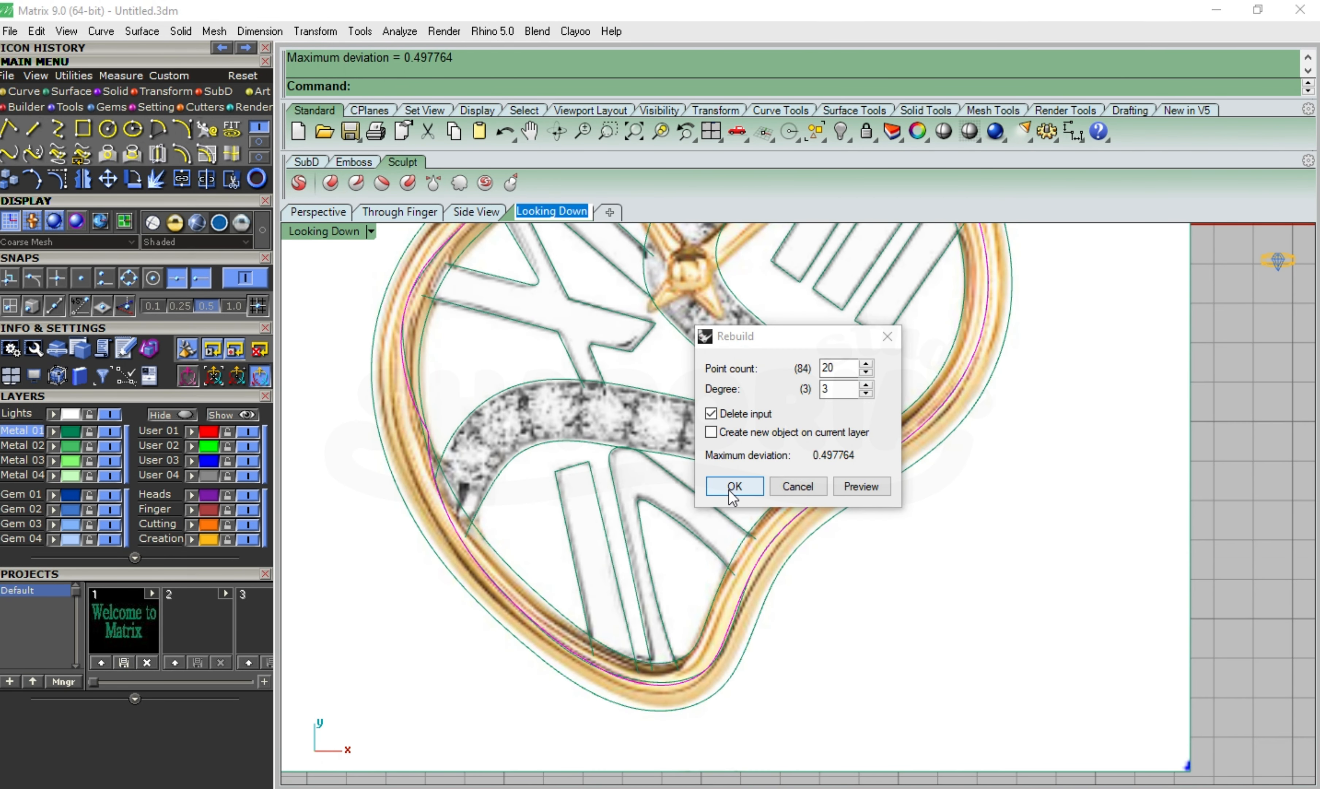
scroll(437, 356, up, 3)
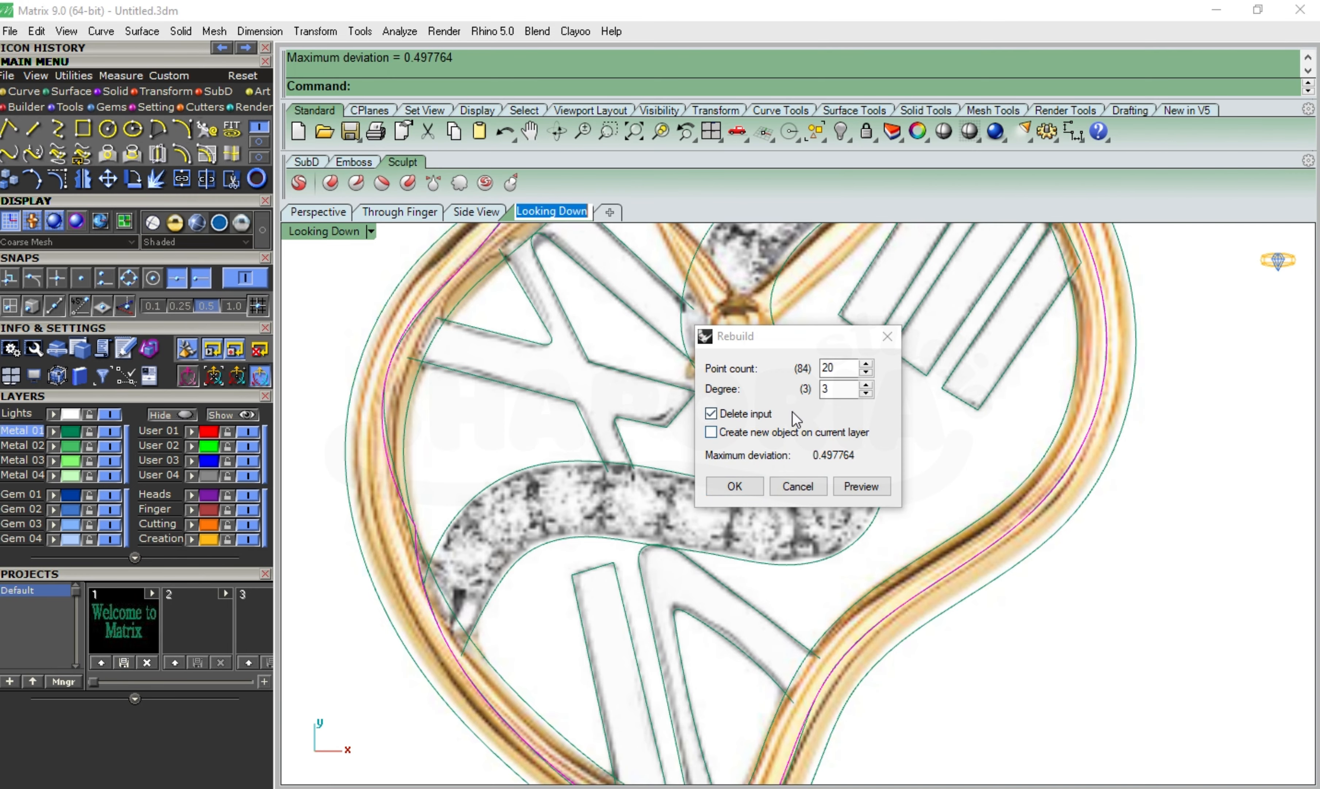
click(736, 482)
Show the rebuilt centre curve's control points and move the one beside the diamond band's lower end outward toward the middle of the frame
click(413, 551)
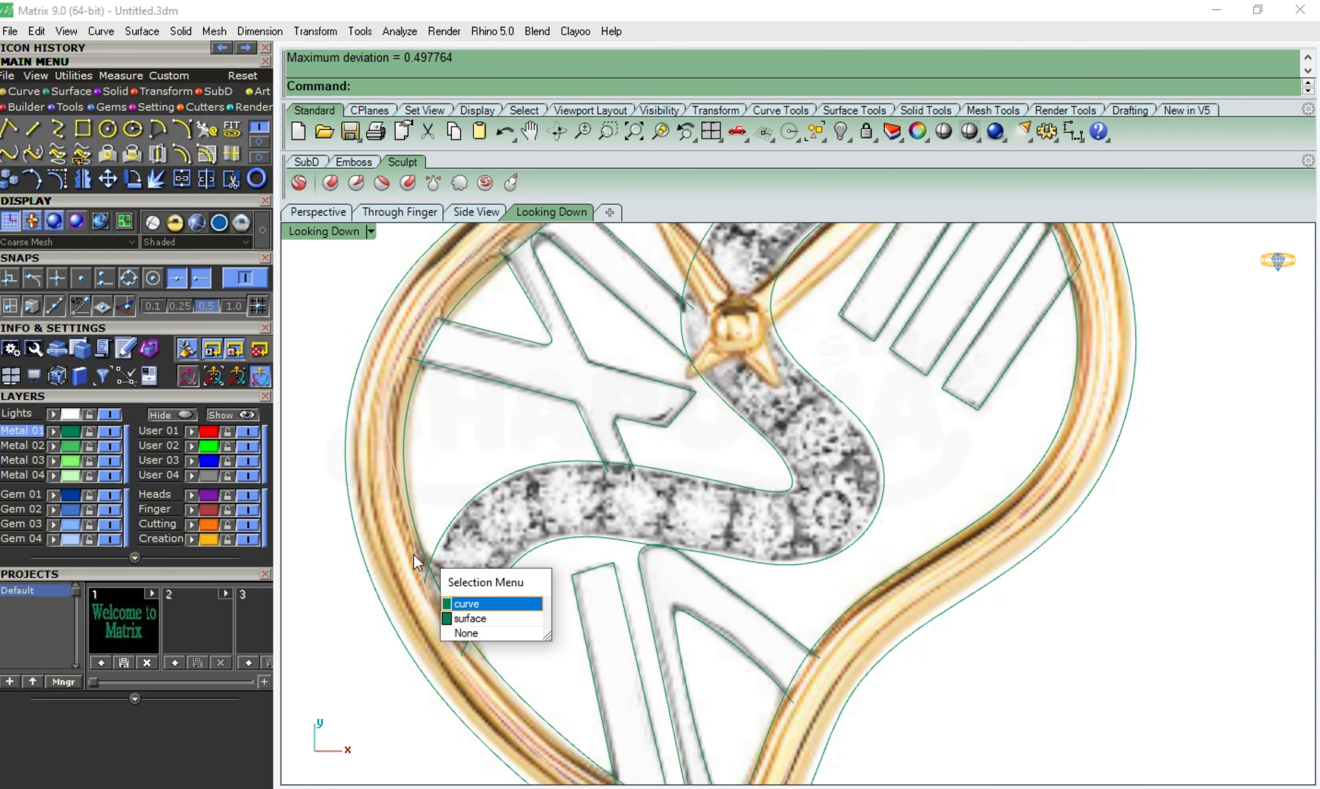
click(471, 604)
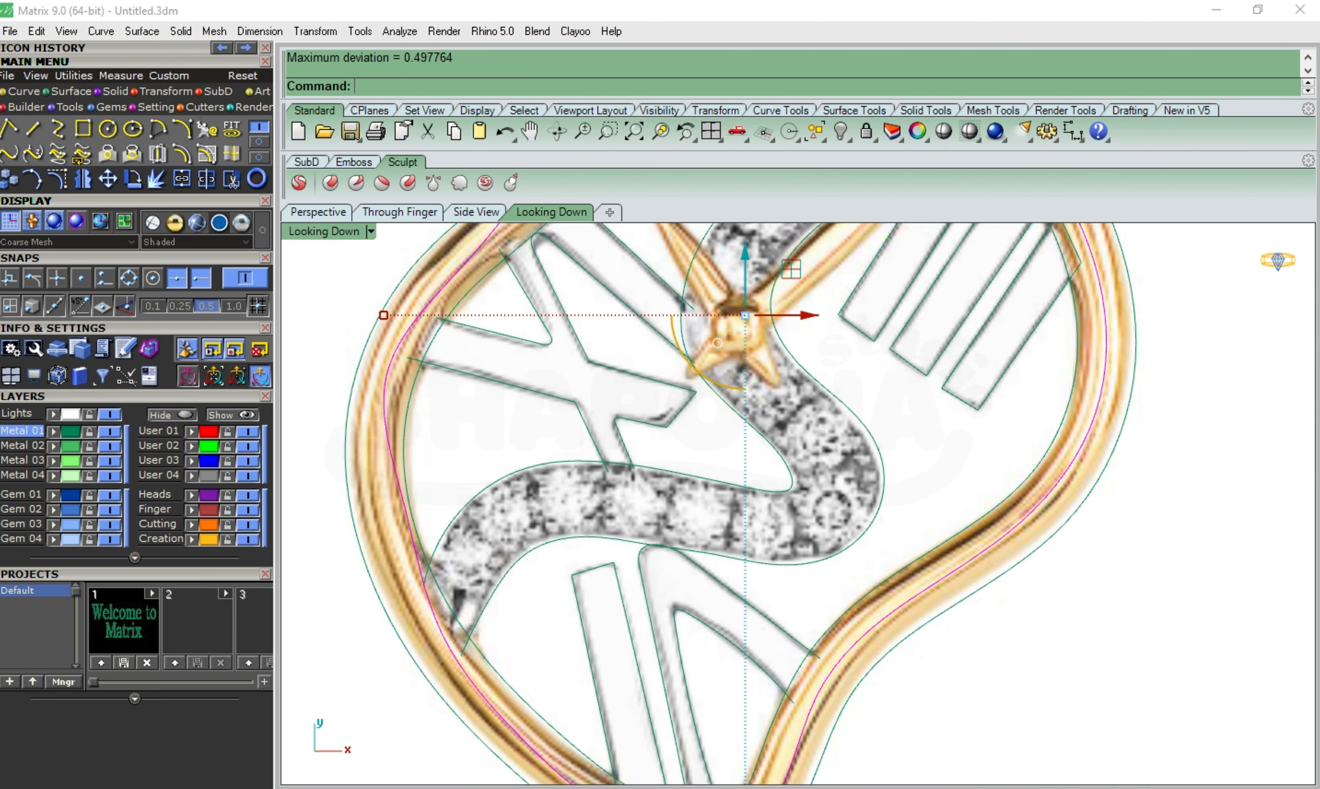
key(F10)
scroll(614, 399, down, 4)
scroll(479, 465, up, 6)
click(479, 465)
drag(543, 467, 505, 474)
scroll(493, 444, down, 3)
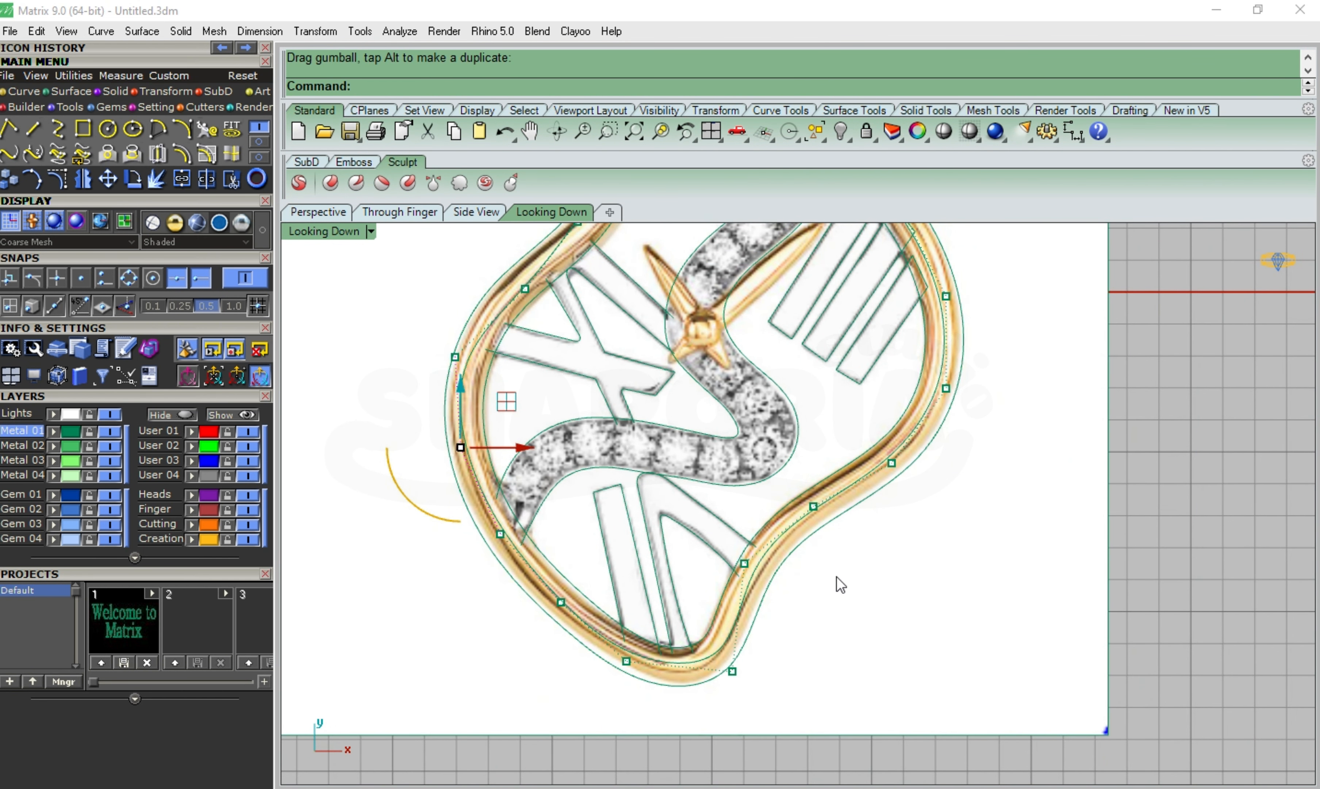
Move the centre curve's control point at the frame's concave bend above the X inward, toward the middle of the gold band
scroll(836, 585, down, 4)
scroll(788, 211, down, 1)
click(547, 211)
scroll(689, 318, up, 10)
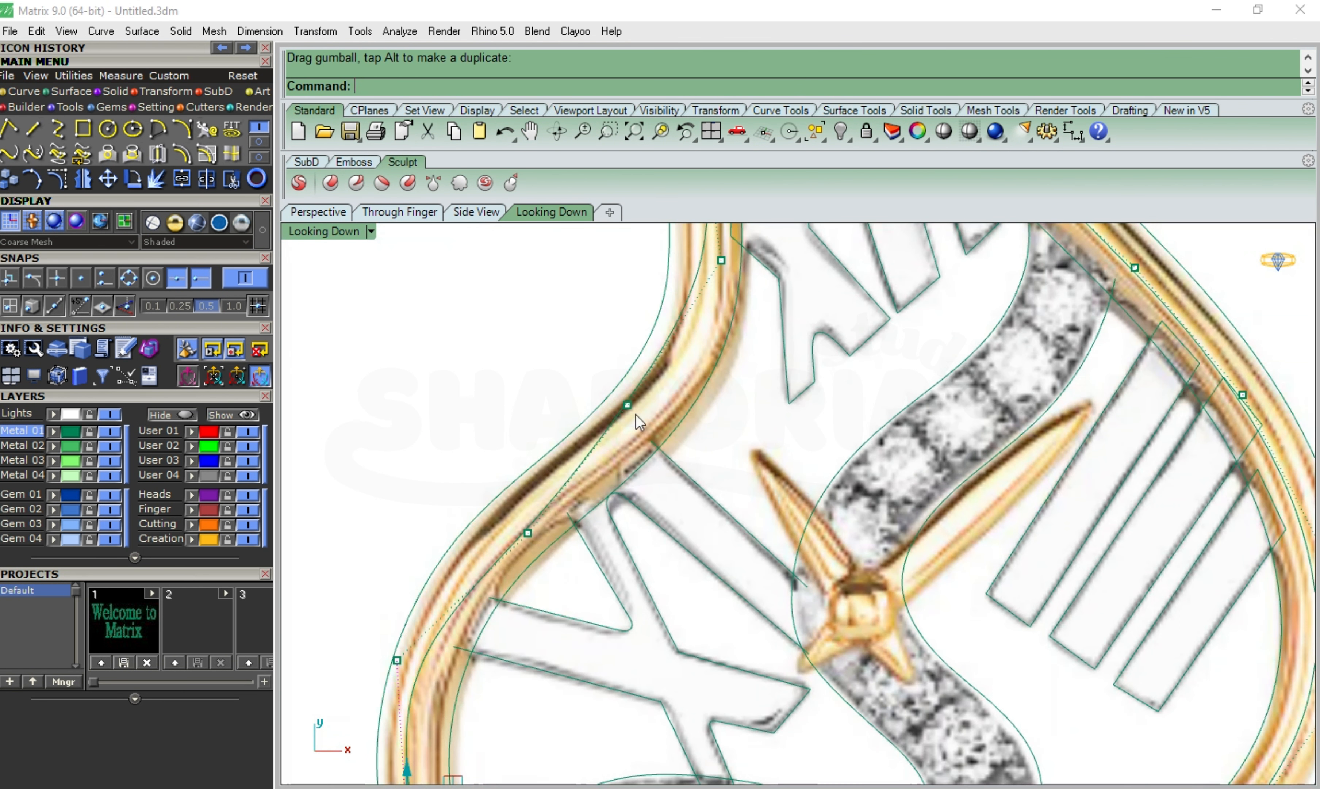
click(628, 409)
click(683, 457)
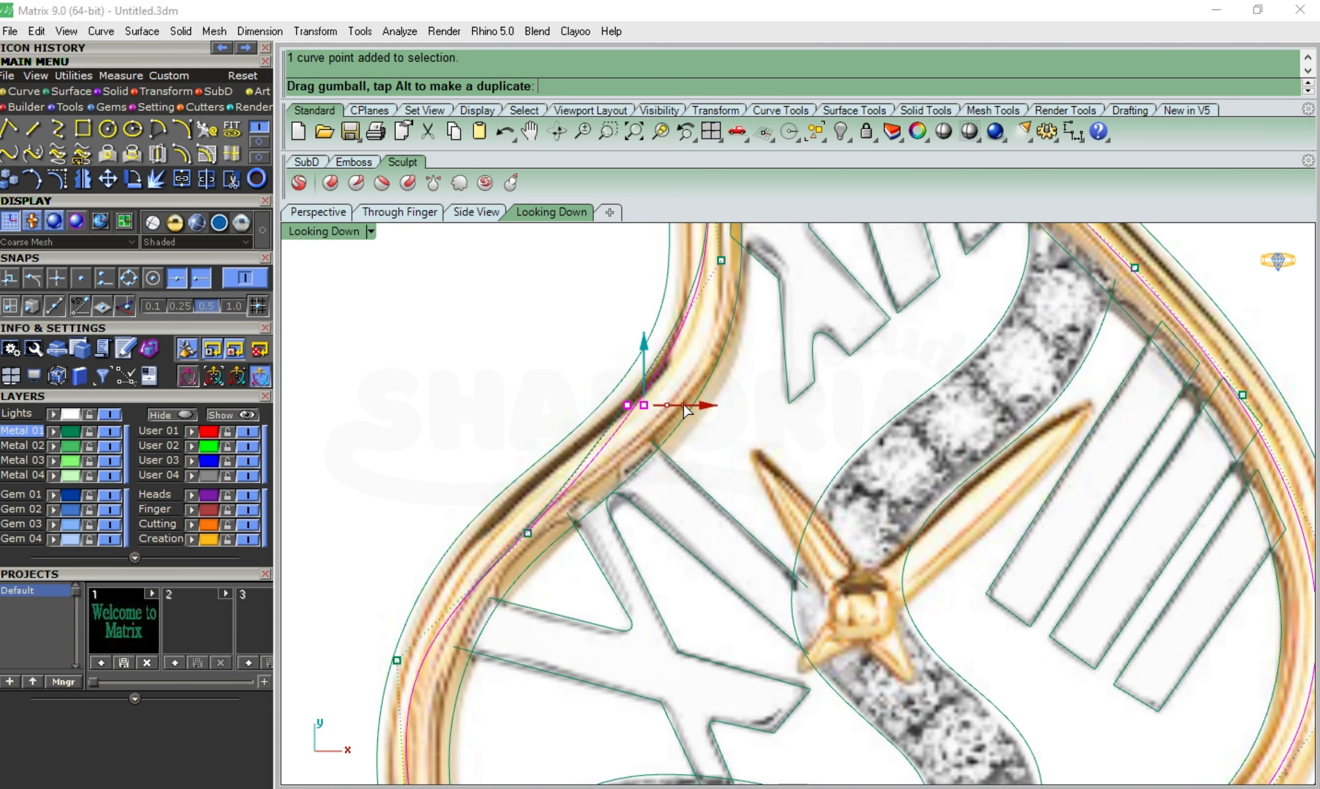
Shift the control point just below the concave bend up and inward so the centre curve follows the middle of the gold band
click(530, 535)
click(587, 584)
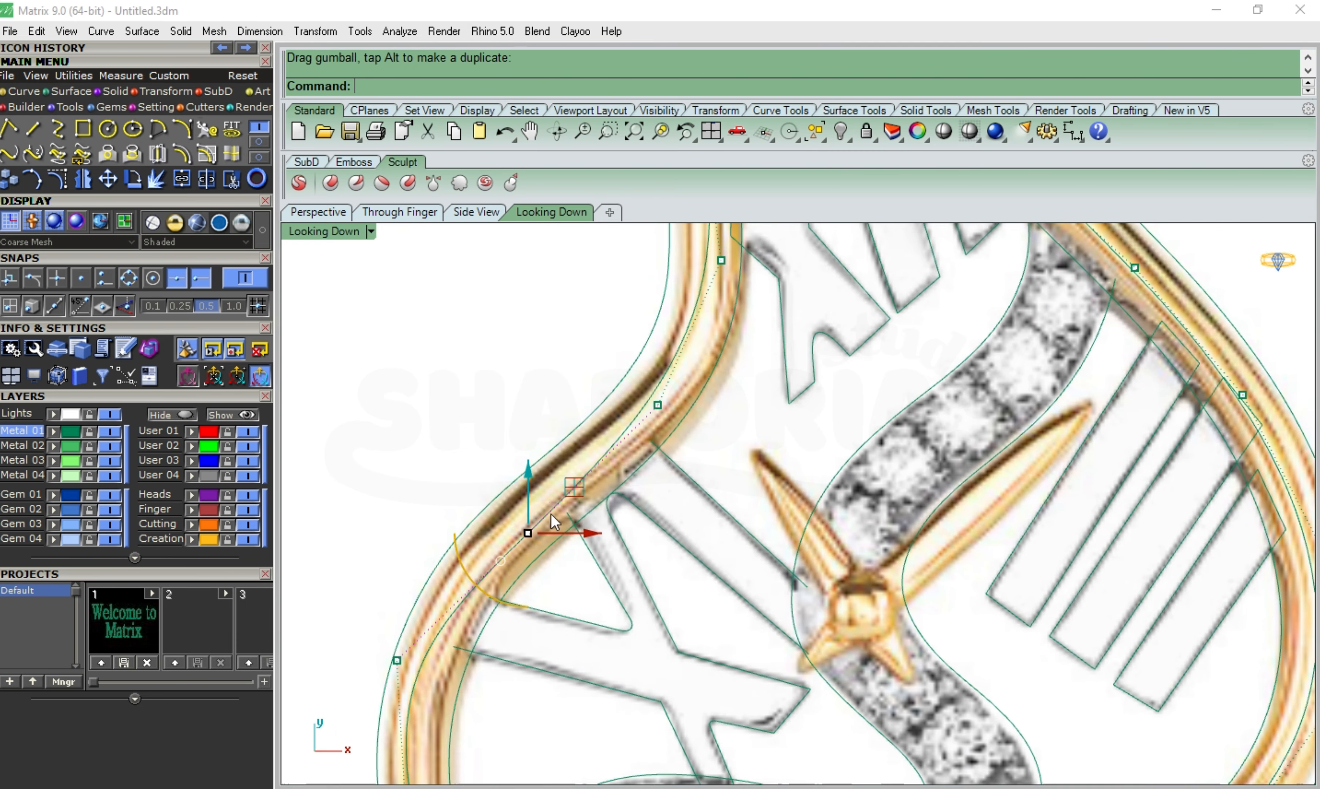
drag(520, 463, 520, 461)
drag(586, 508, 620, 507)
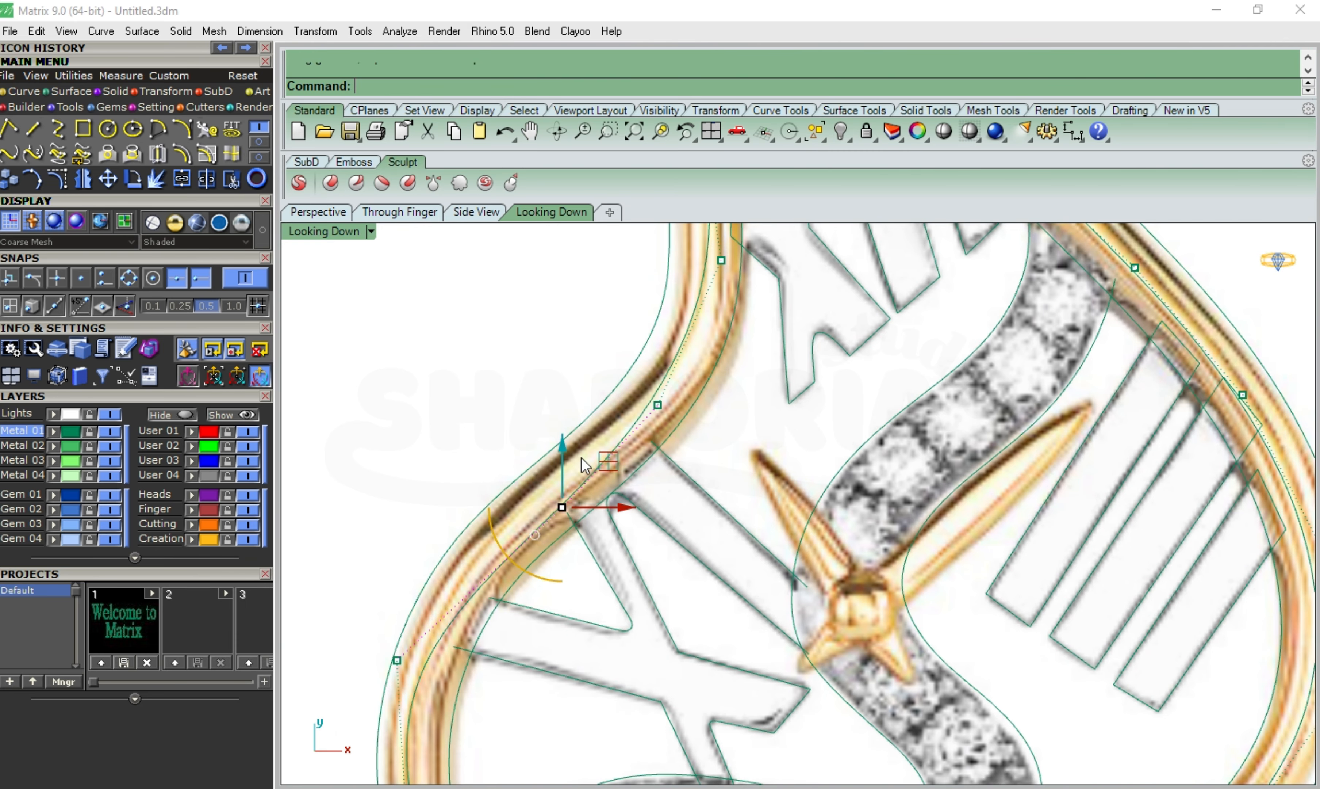
drag(562, 445, 562, 417)
scroll(501, 375, down, 6)
scroll(523, 395, up, 5)
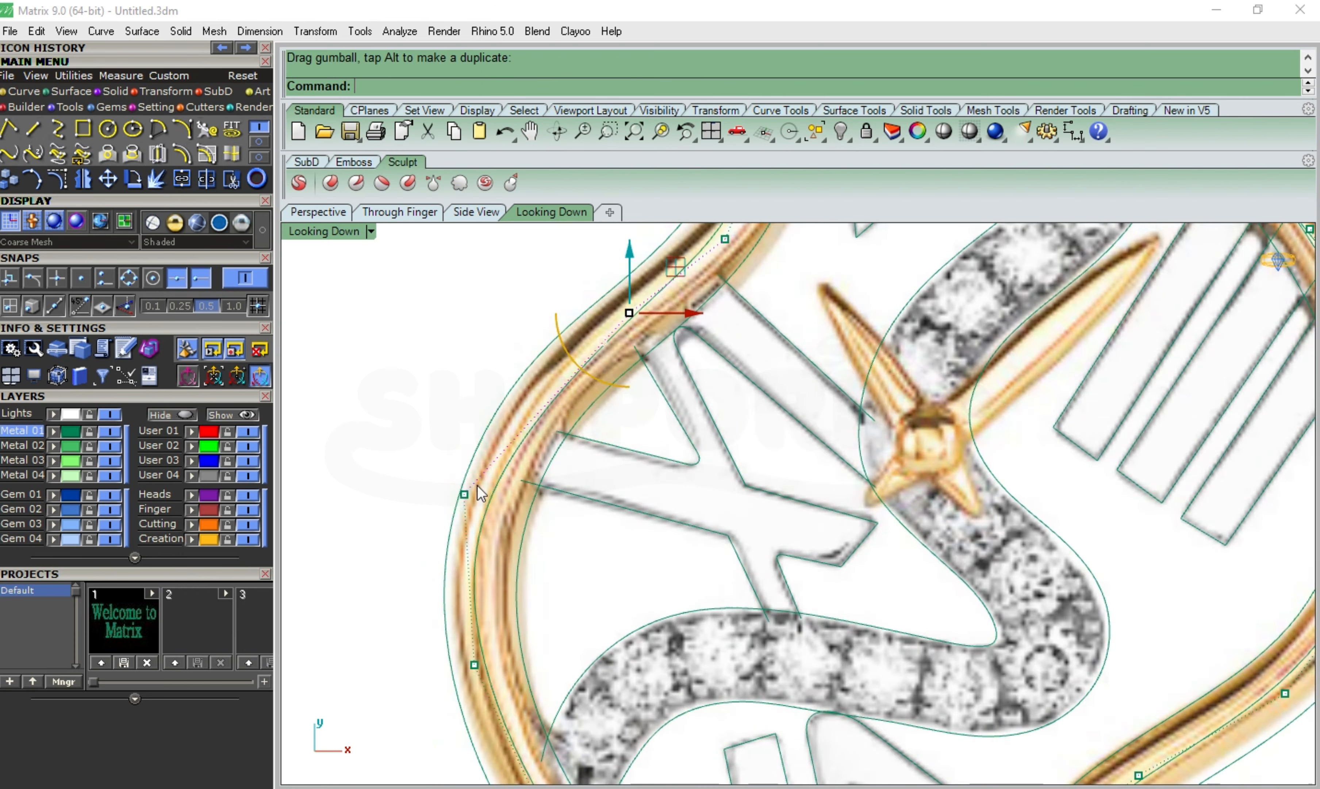
Reposition the control point on the frame's bulge beside the X numeral to centre the curve in the gold band
click(527, 540)
click(552, 545)
mouse_move(526, 454)
mouse_down()
mouse_move(552, 442)
mouse_move(539, 434)
mouse_up()
scroll(546, 464, down, 8)
scroll(596, 347, up, 6)
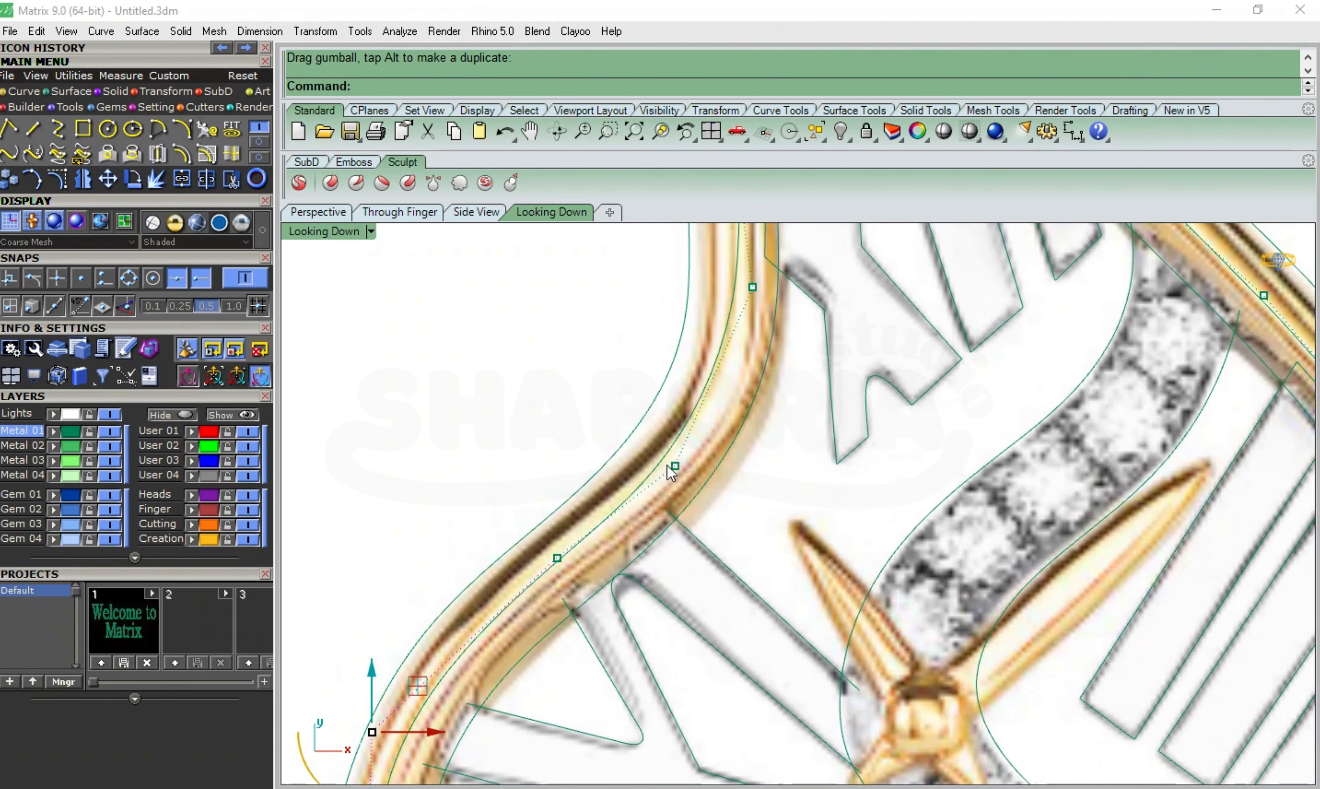
Nudge the concave bend's control point slightly further inward and hide the centre curve's control points
click(656, 477)
click(724, 514)
click(730, 462)
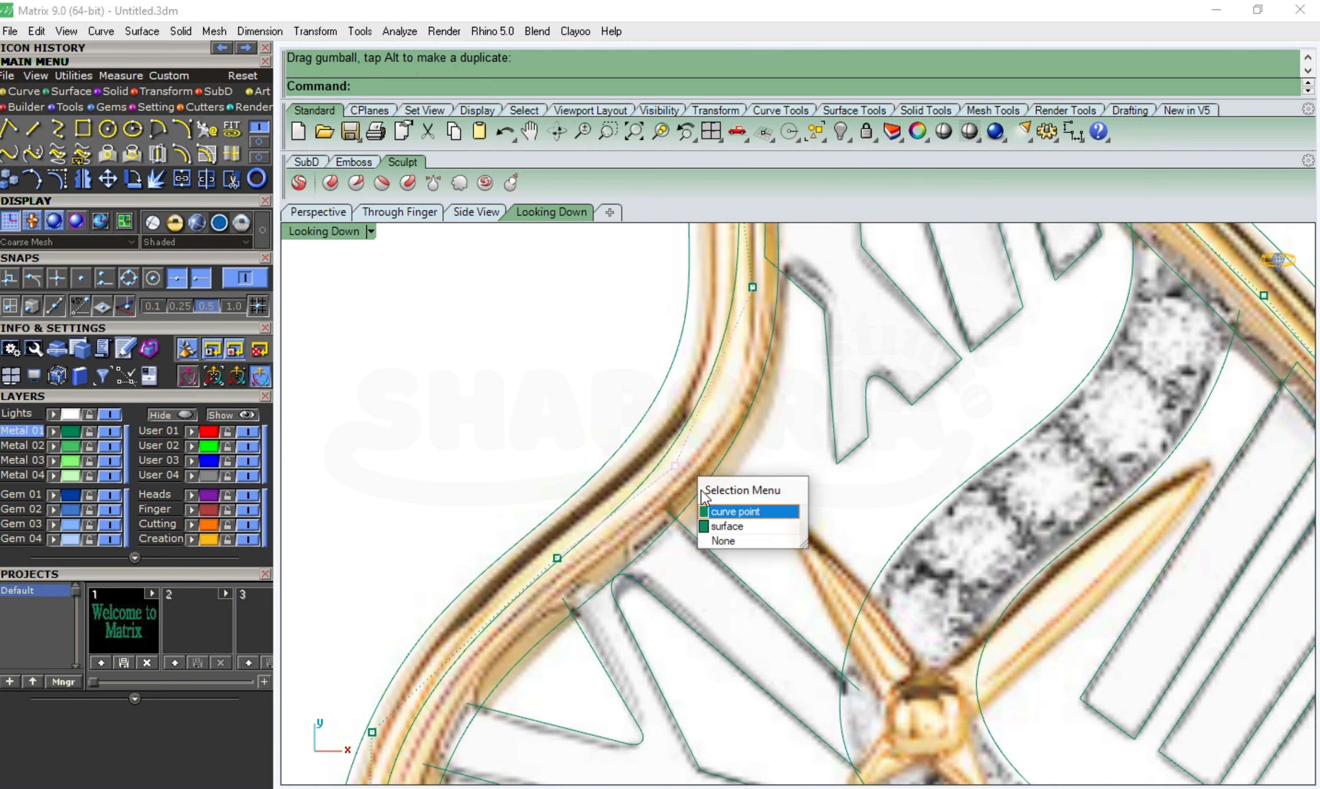
click(718, 506)
drag(735, 466, 735, 467)
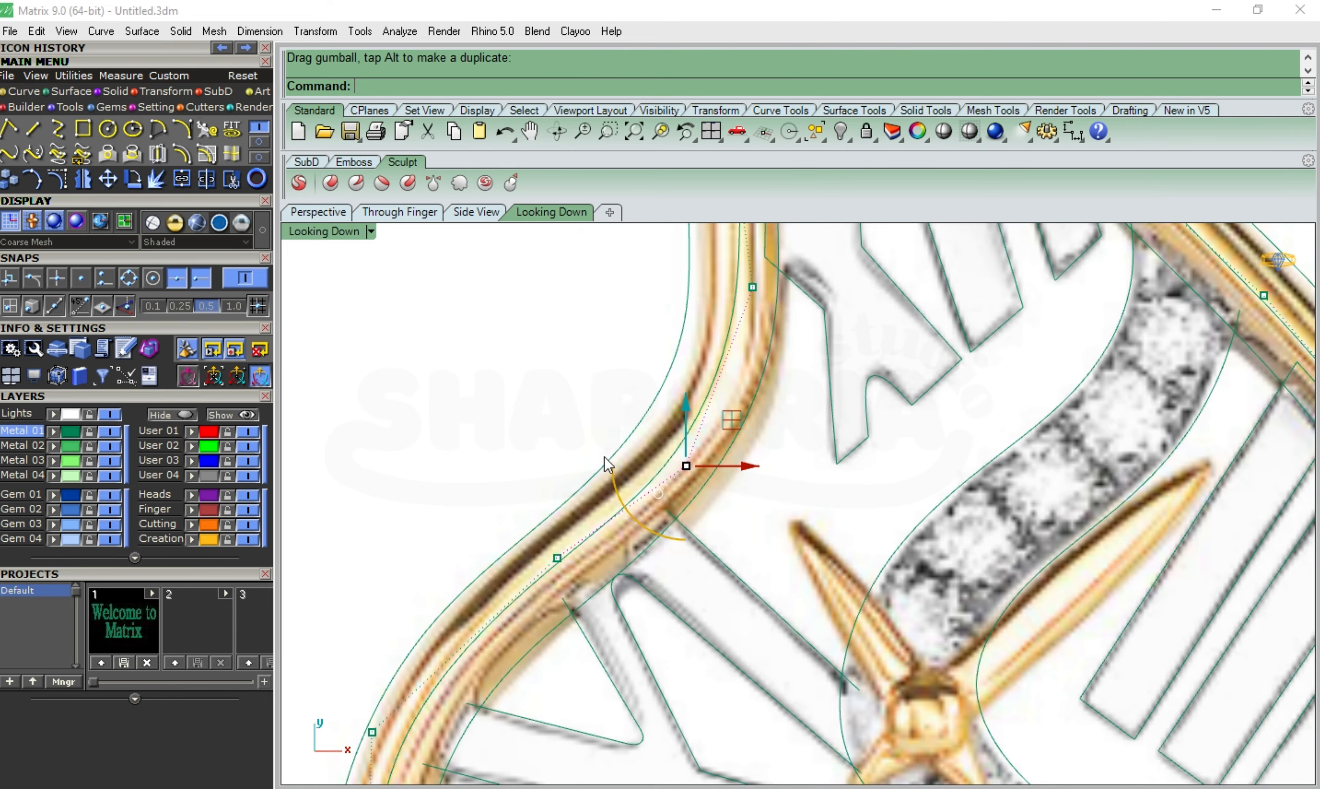
key(Escape)
key(Escape)
Build a closed pipe of radius 0.8 along the pendant frame's centre curve
scroll(604, 457, down, 4)
right_drag(461, 703, 555, 302)
click(555, 302)
click(596, 330)
click(110, 92)
click(9, 153)
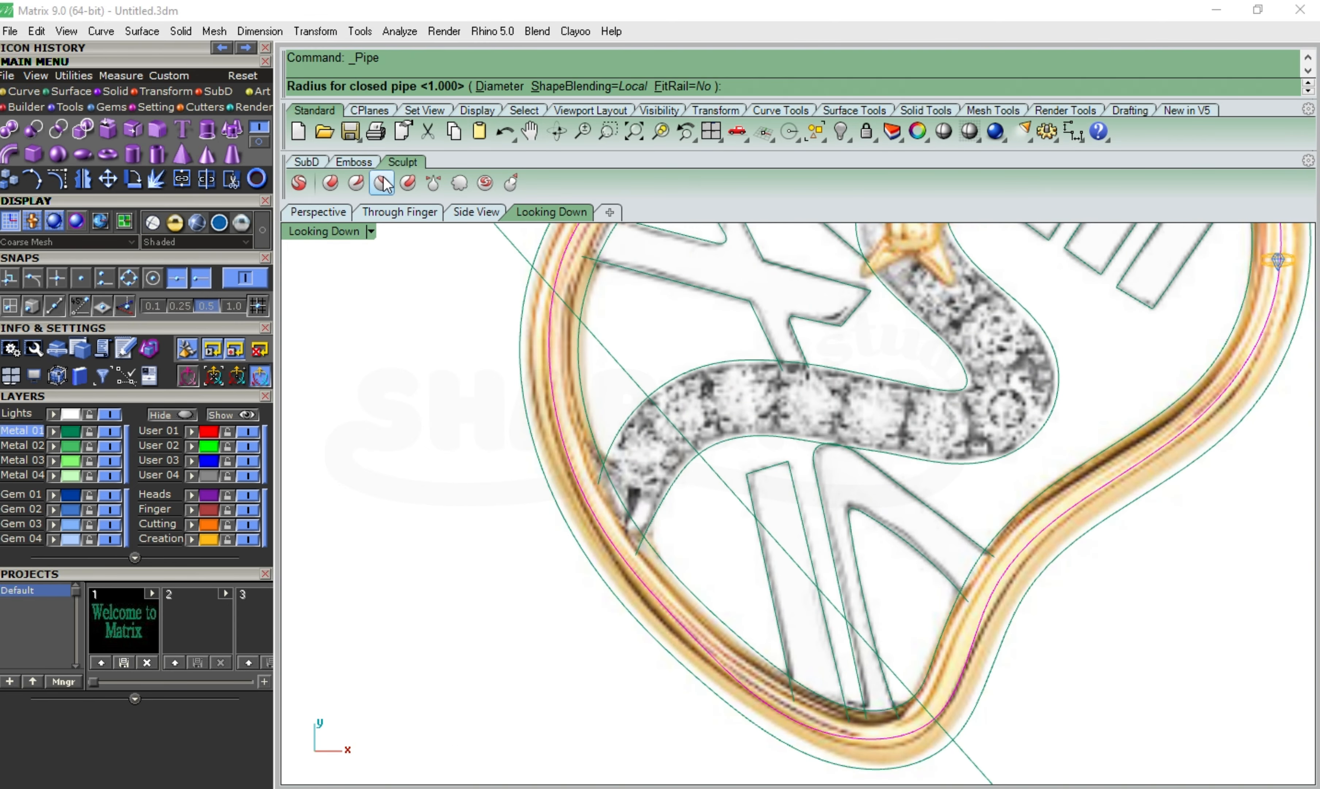
text(.8)
key(Return)
key(Return)
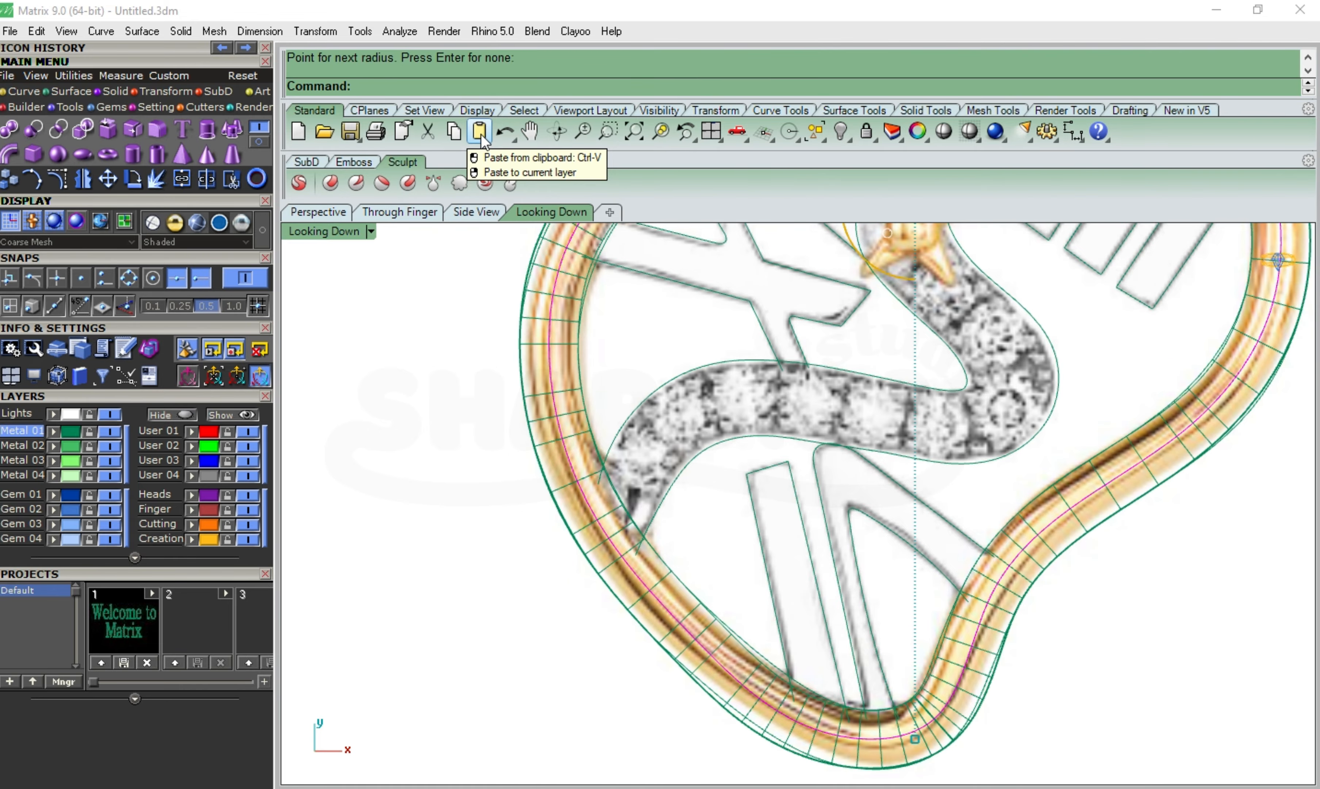
key(Return)
key(Escape)
Extrude all the Roman numeral outlines straight as solids to both sides with a distance of 0.2
double_click(333, 212)
scroll(517, 302, down, 6)
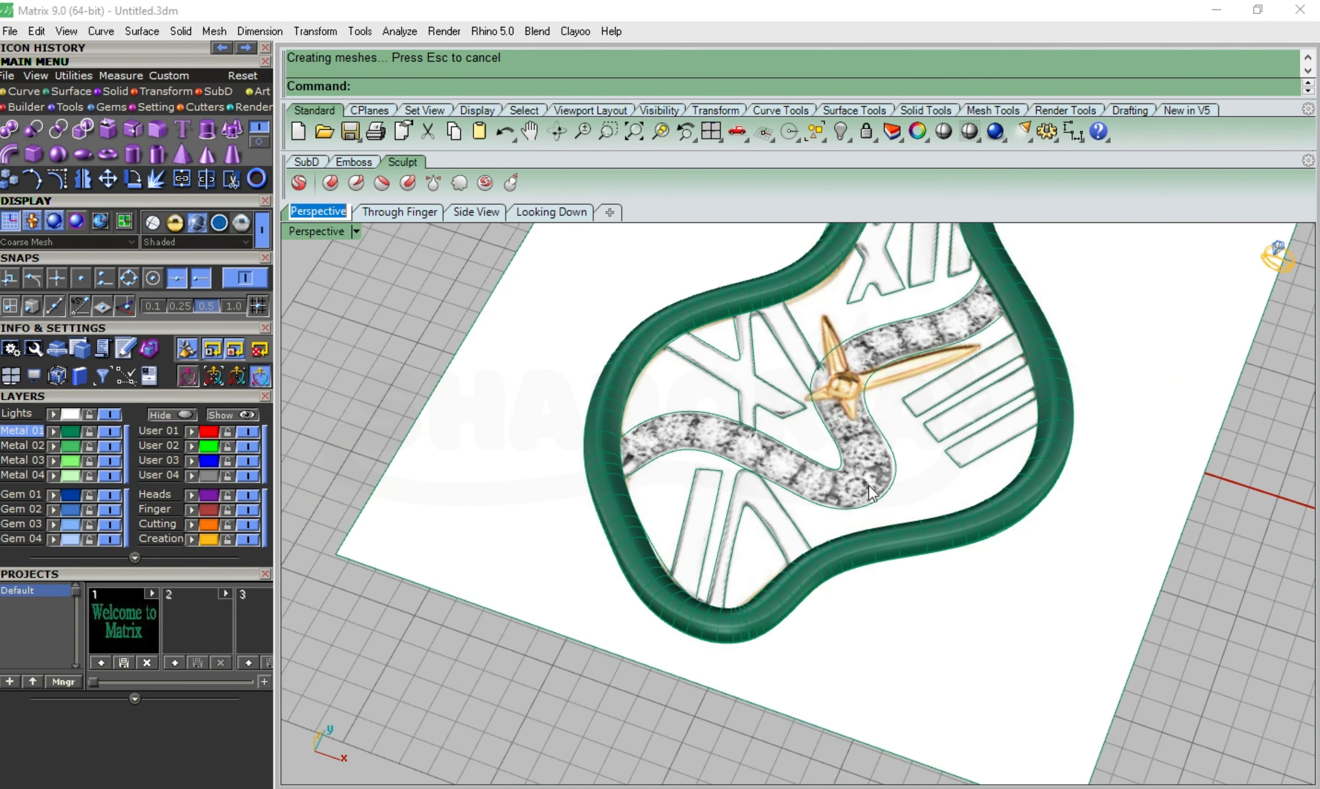
right_drag(804, 482, 829, 566)
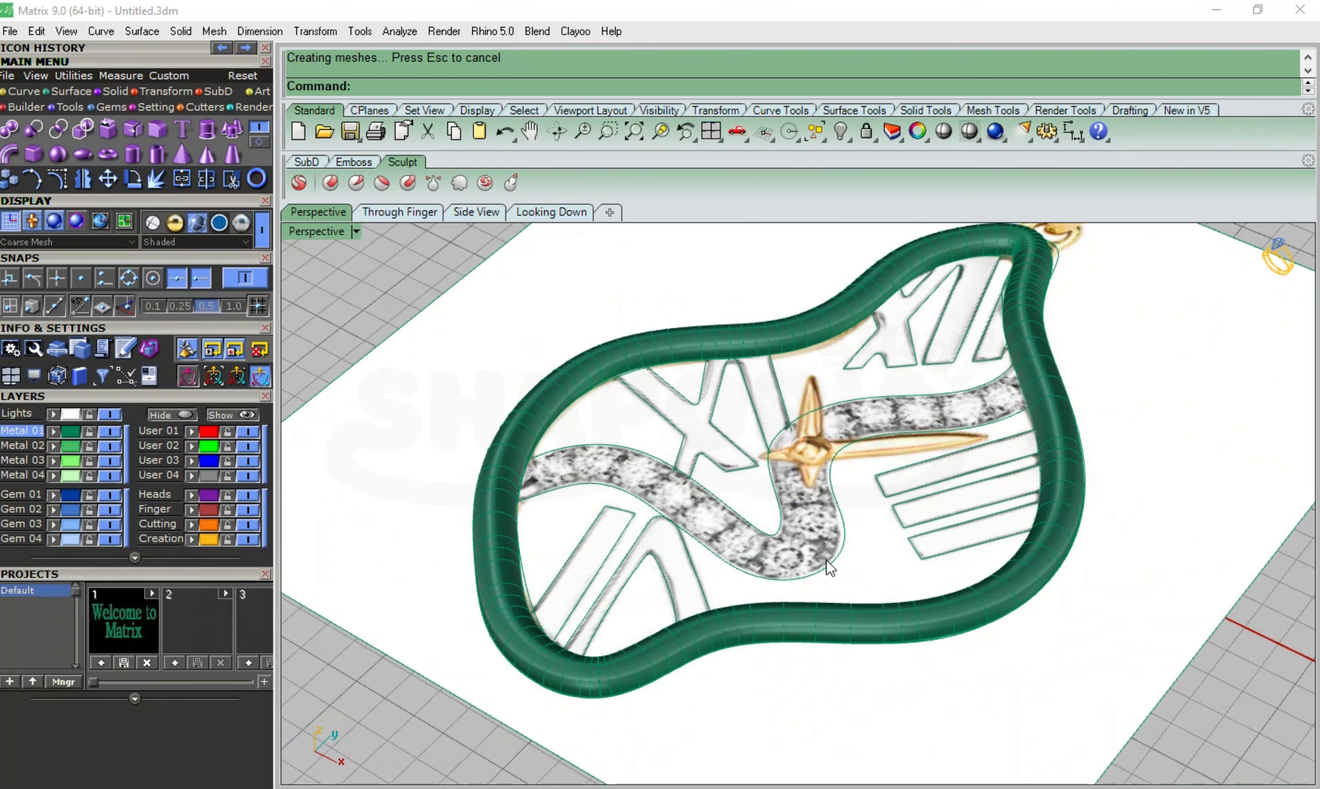
right_drag(839, 410, 854, 692)
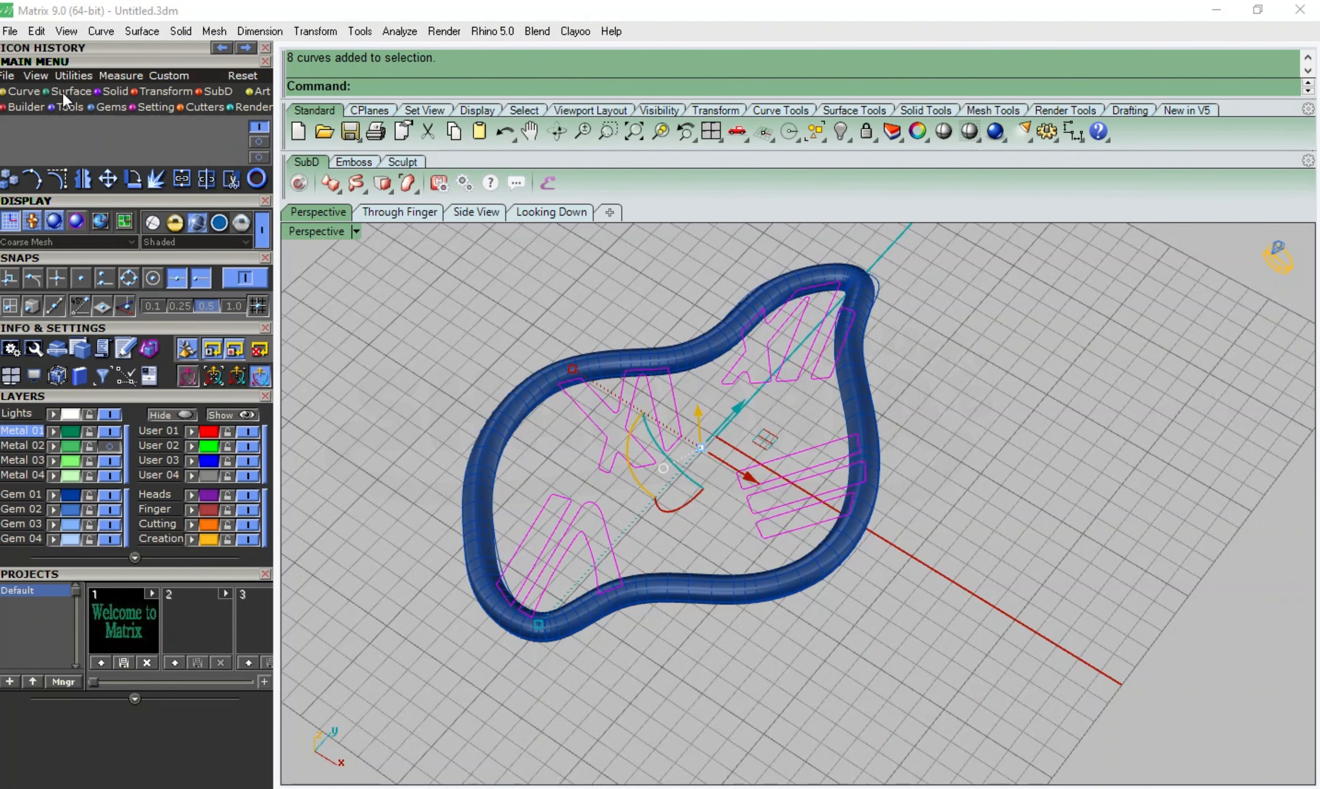
click(108, 161)
click(485, 86)
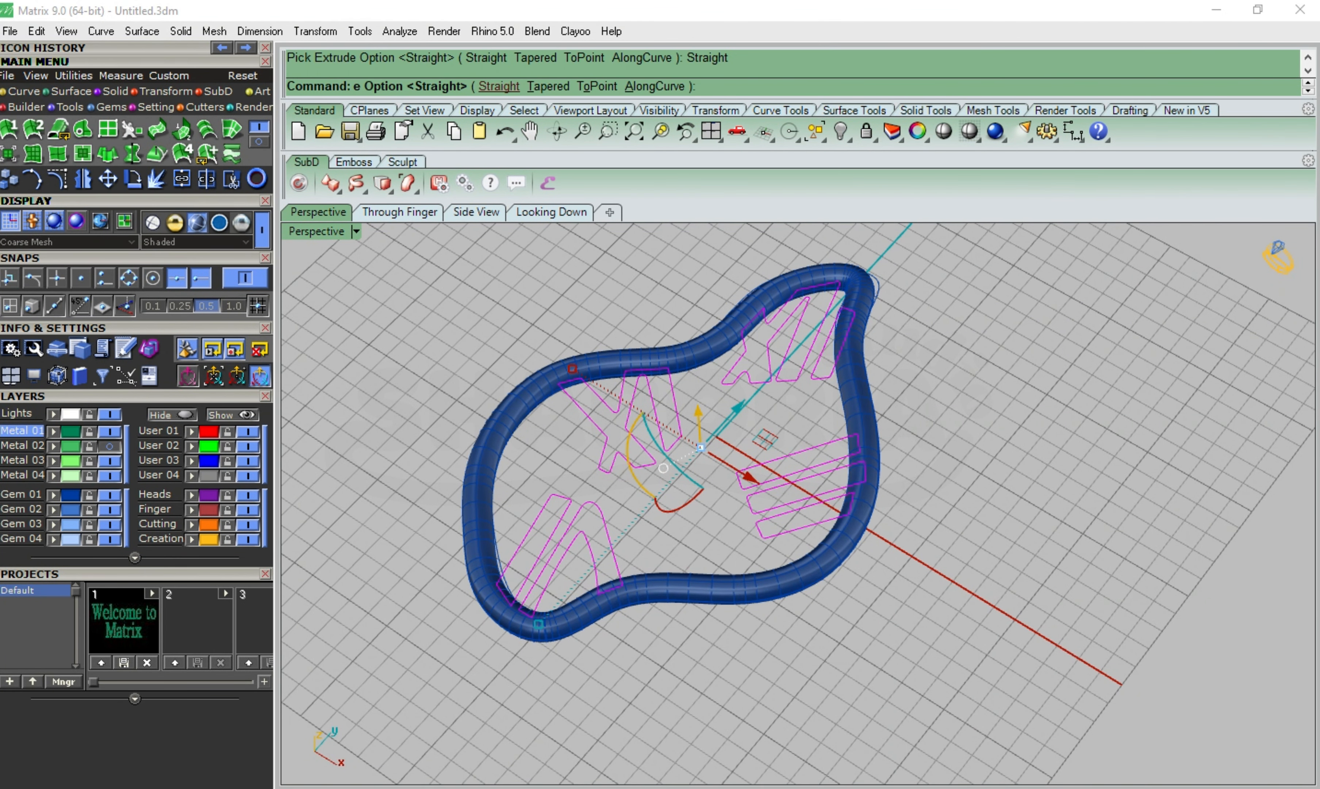
click(606, 87)
key(Return)
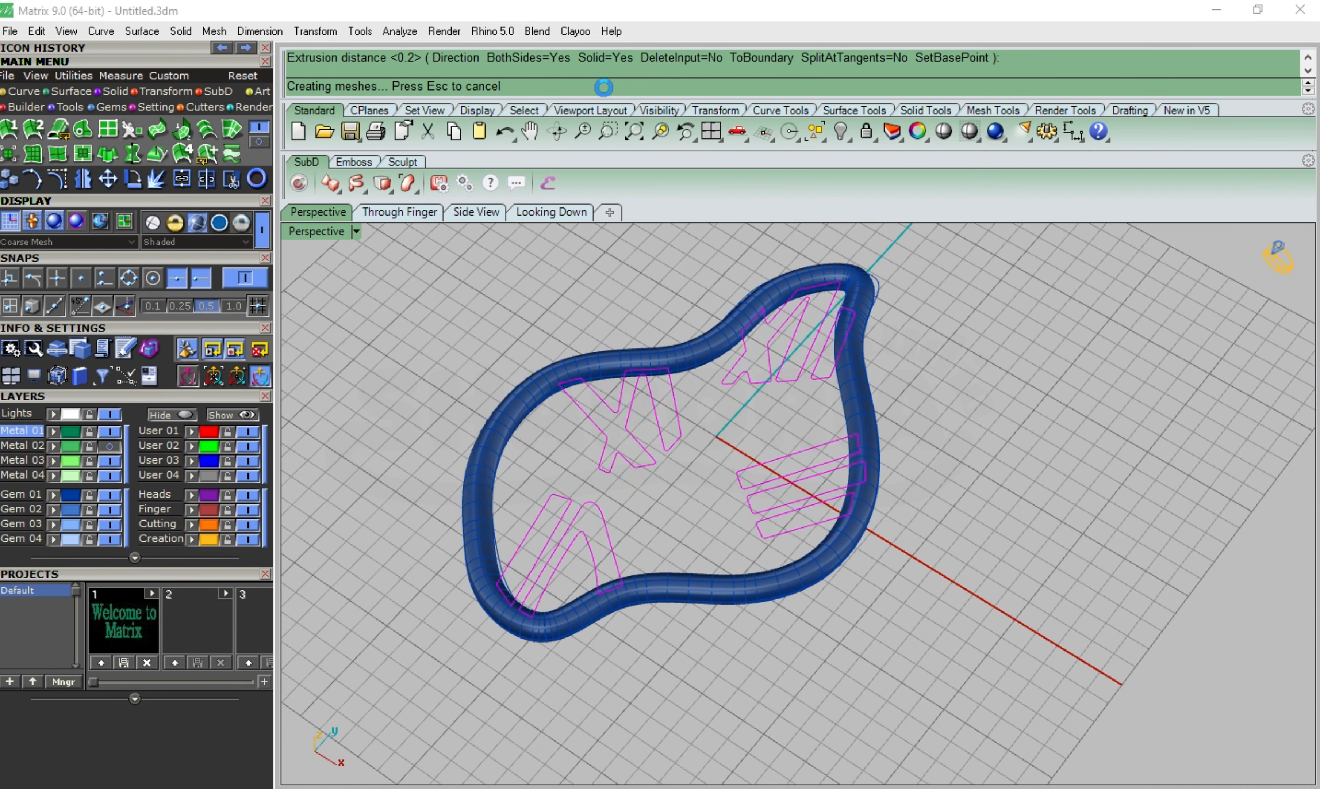
right_drag(970, 481, 1116, 447)
scroll(786, 566, up, 4)
scroll(1190, 369, down, 4)
click(1166, 351)
Move the numeral outlines and solids to the Metal 03 layer and hide that layer
scroll(905, 348, down, 2)
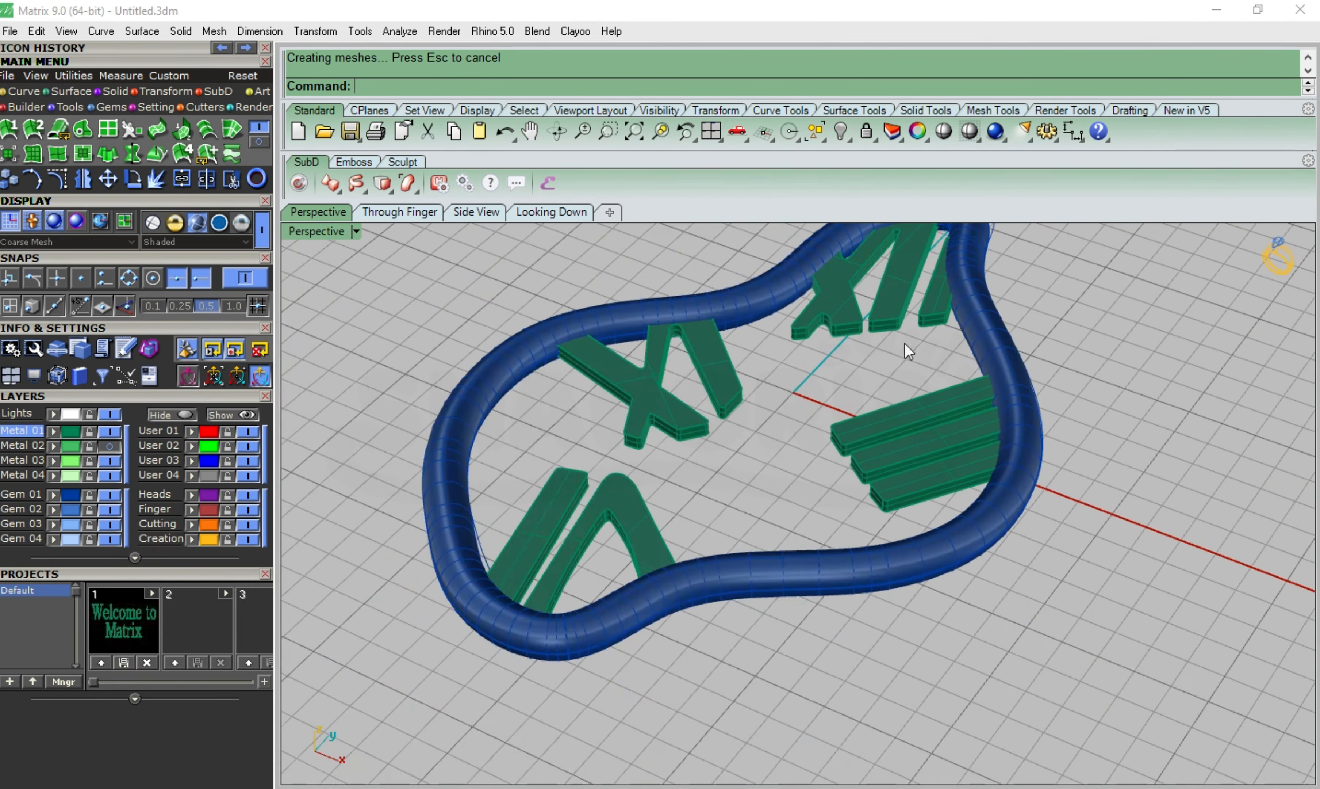
right_drag(904, 347, 892, 331)
scroll(731, 366, up, 2)
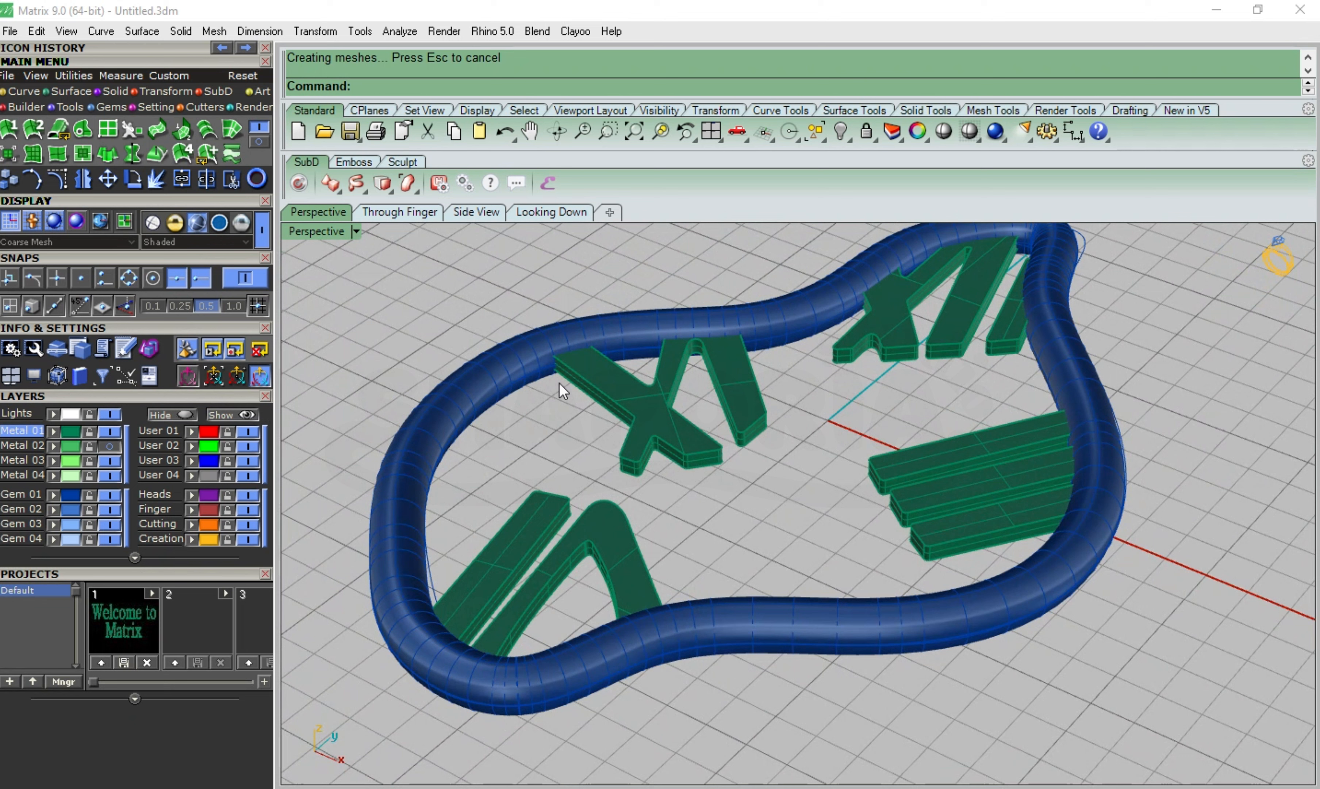
click(70, 431)
click(53, 460)
click(110, 460)
Show the Metal 02 layer and select the diamond band's outline while the Gem 01 frame is temporarily hidden
click(110, 494)
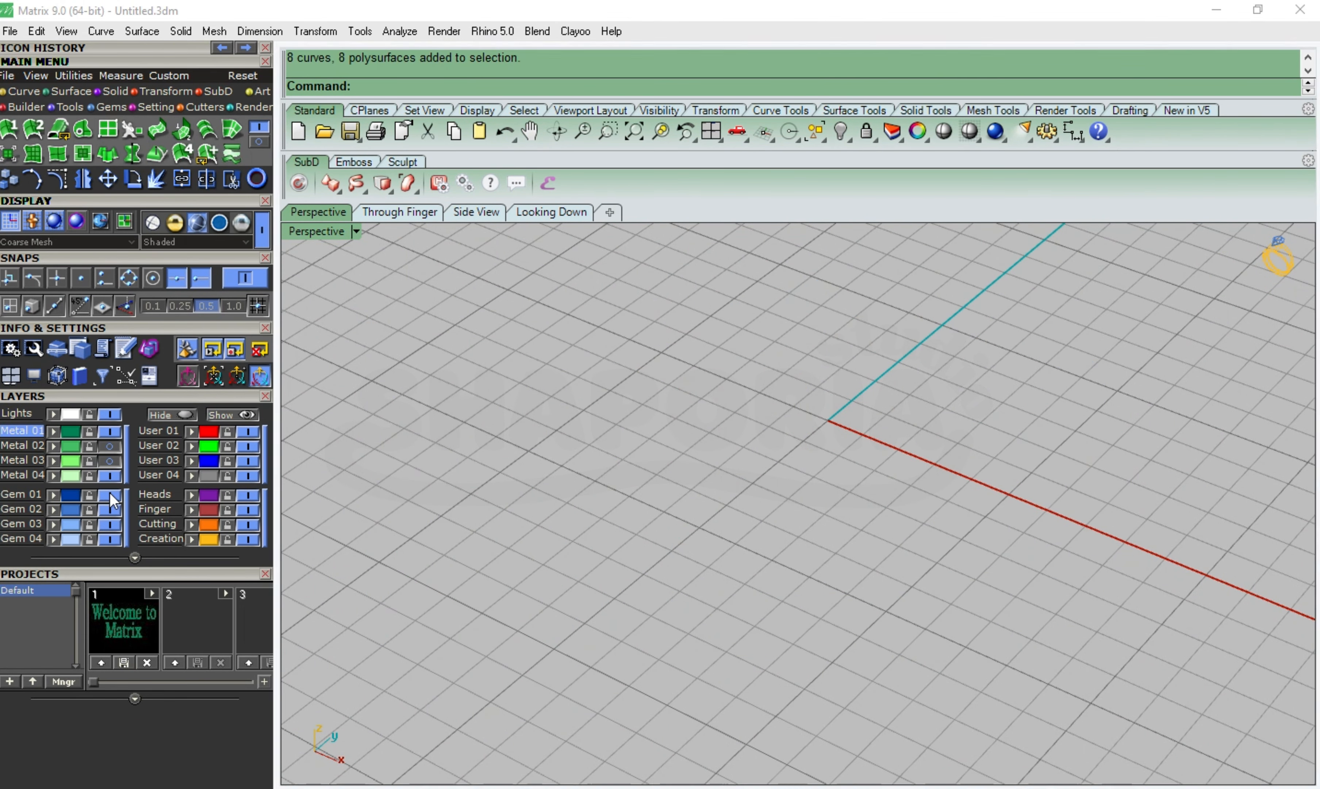
click(110, 446)
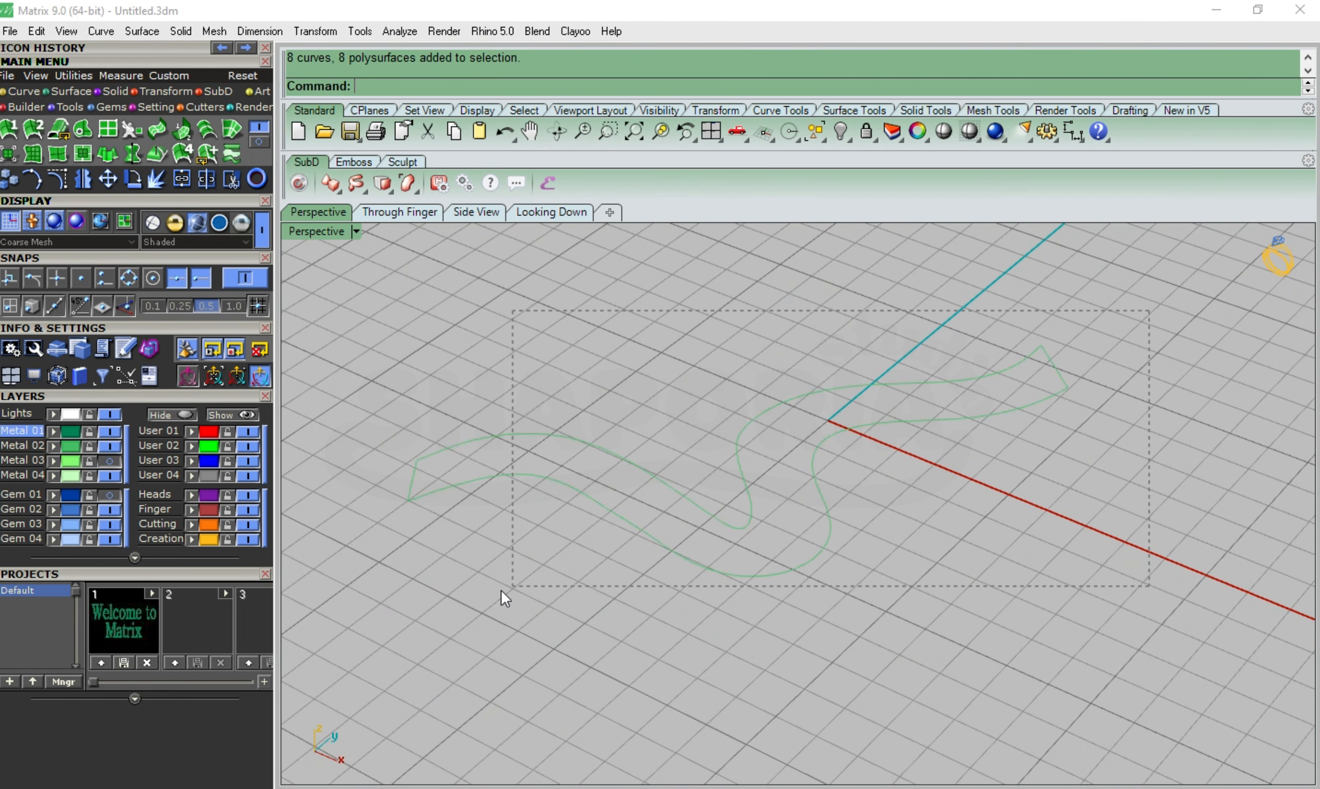
drag(382, 606, 382, 605)
click(102, 494)
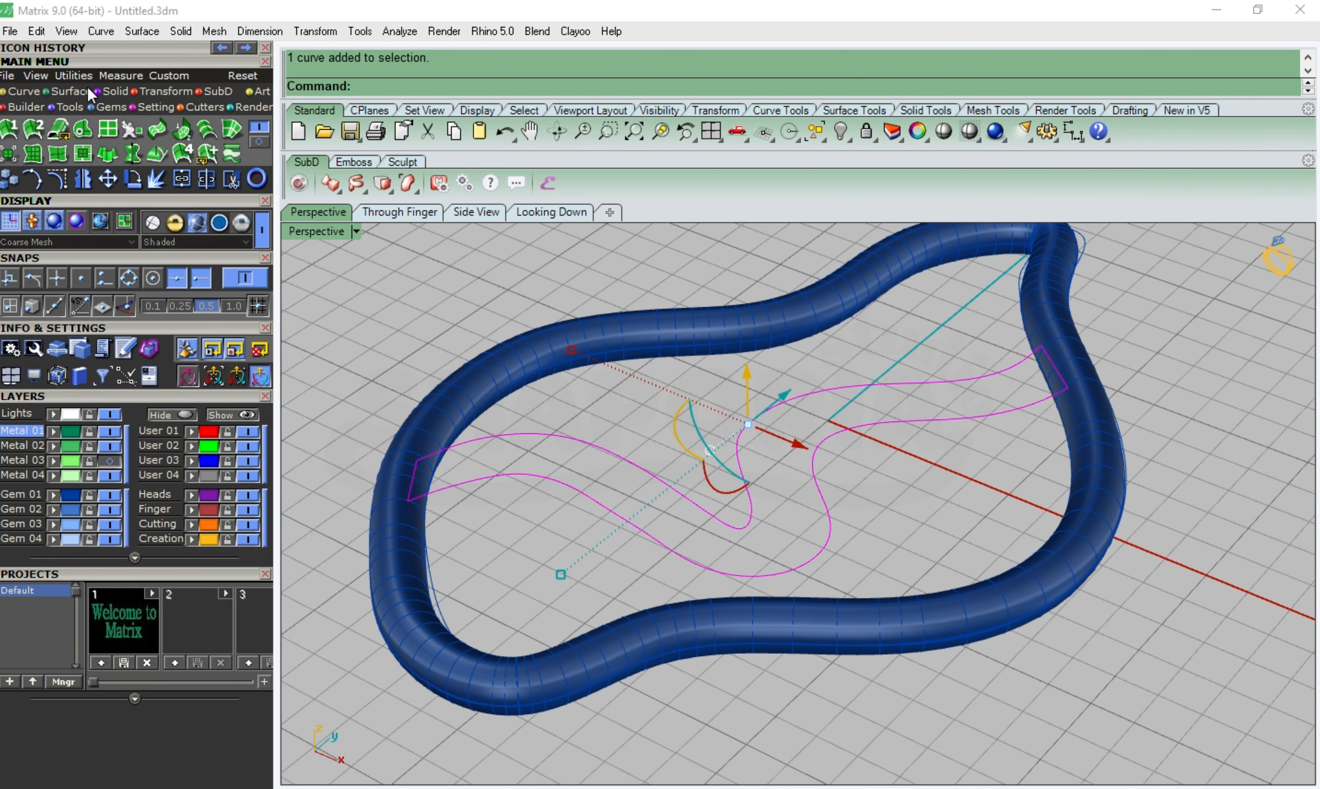
Extrude the diamond band's closed outline straight into a solid
click(106, 156)
click(496, 86)
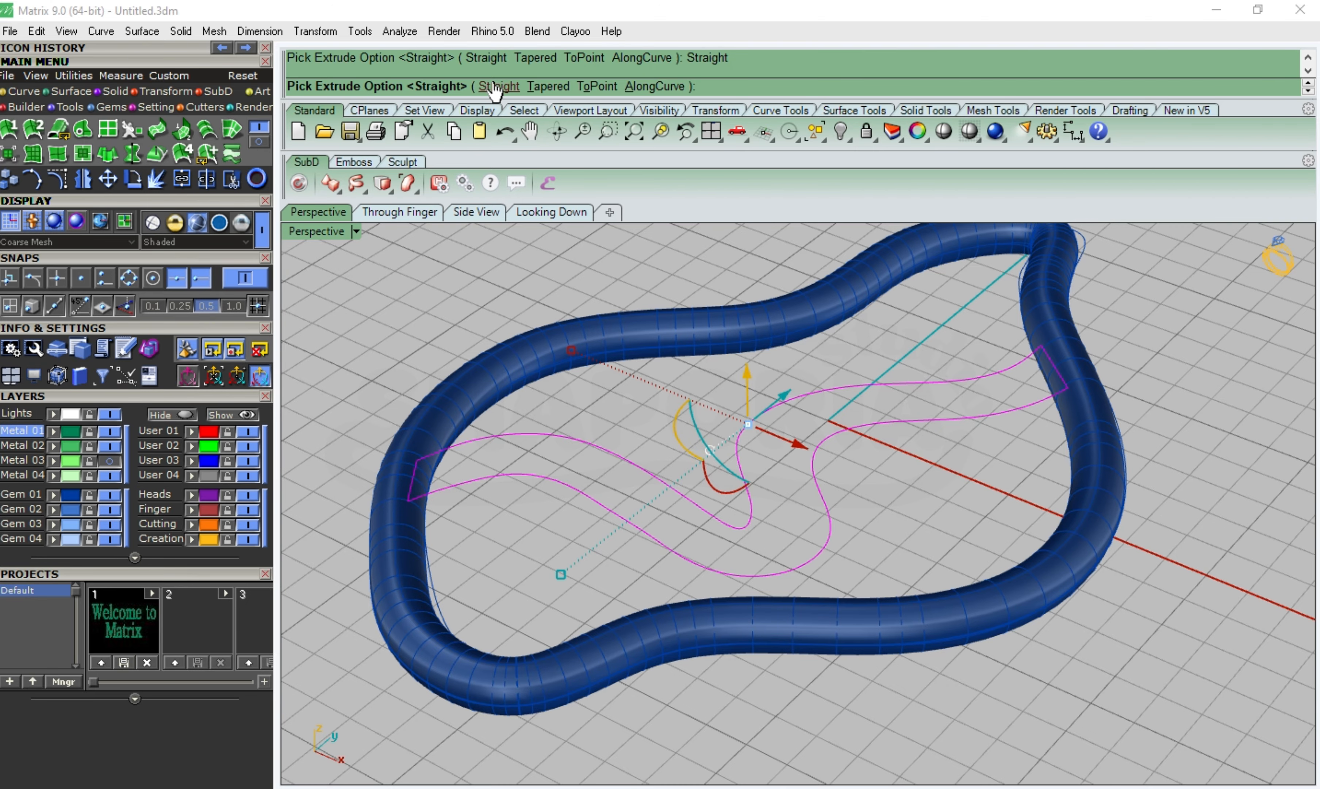
click(610, 86)
key(Return)
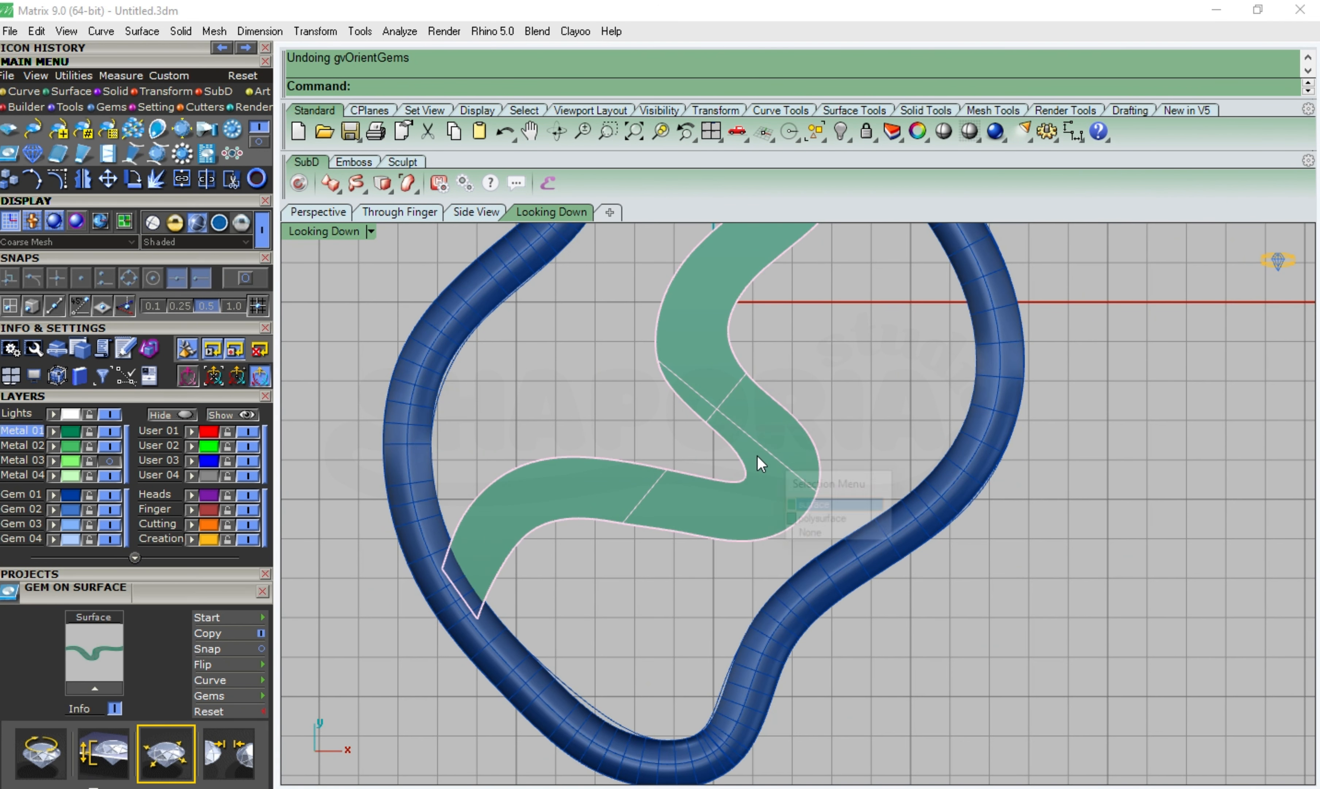
Delete the diamond band's surface and extruded solid, keeping its outline curve
click(757, 453)
key(Return)
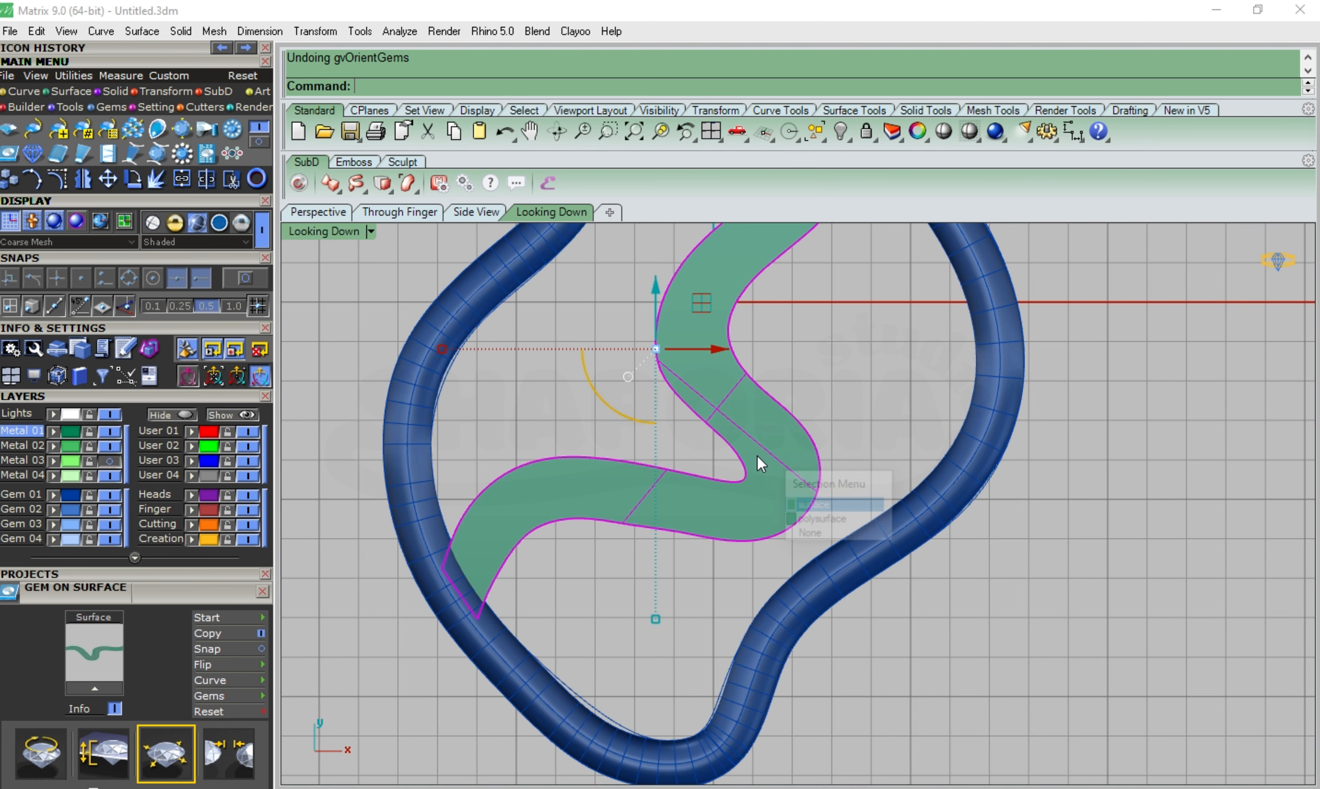
key(Delete)
click(767, 455)
key(Delete)
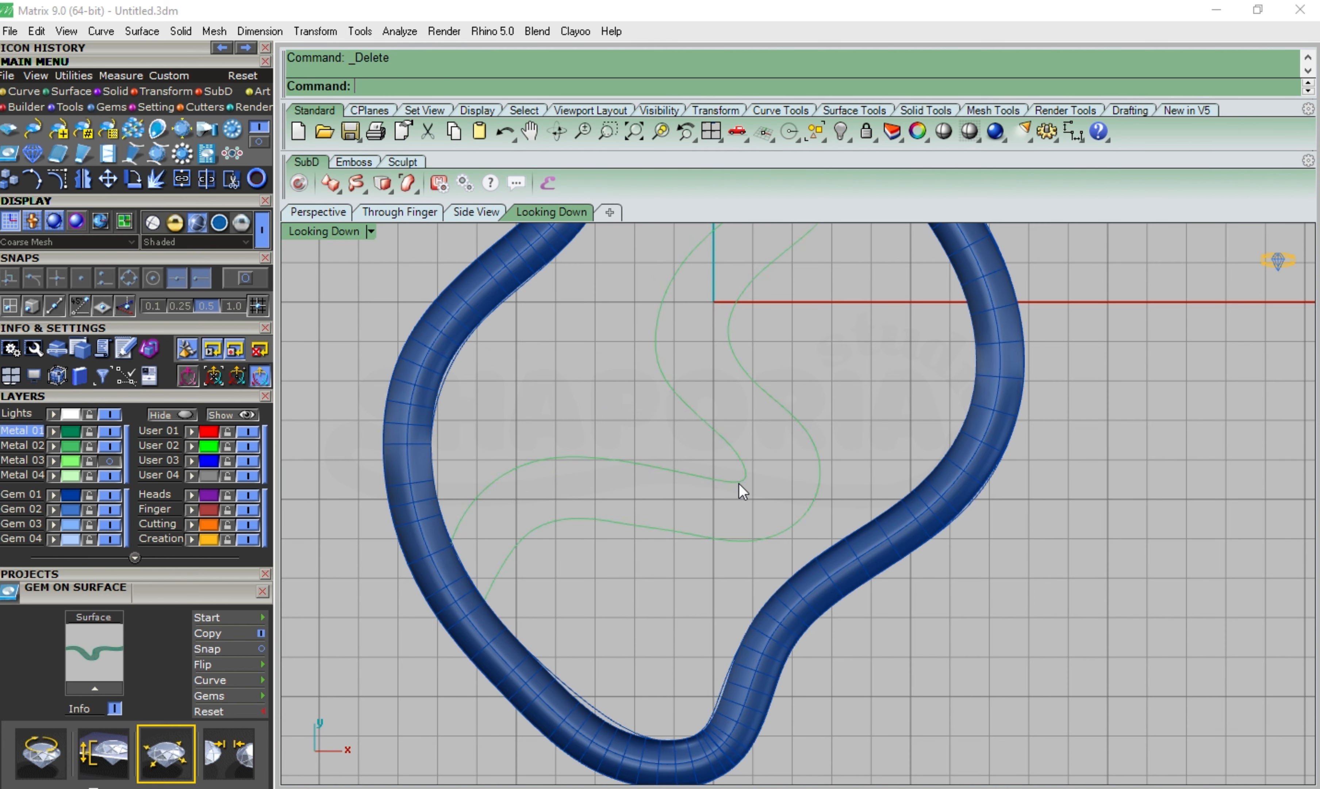
Show the band outline's control points and move the one above the sharp inner bend's tip toward the outer edge
click(740, 481)
key(F10)
scroll(753, 515, up, 3)
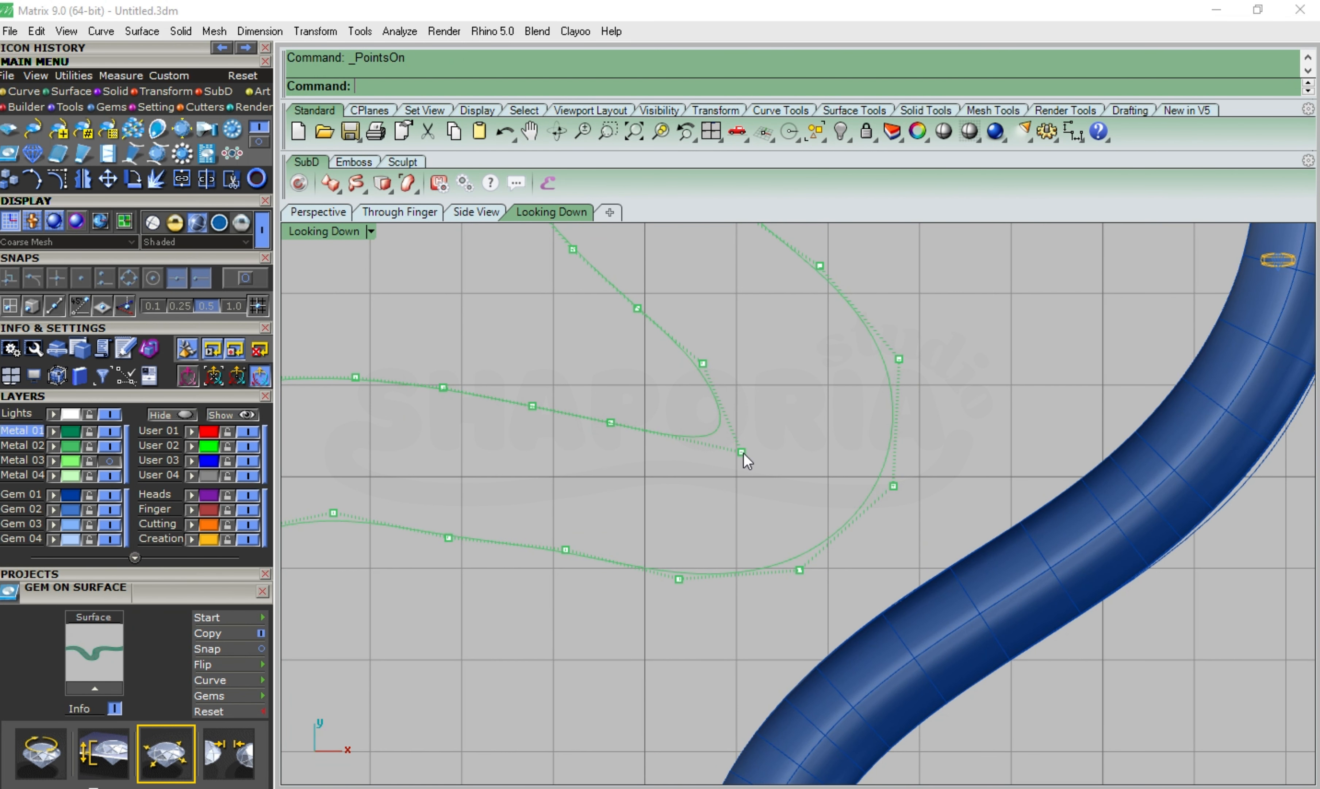
click(744, 454)
scroll(707, 364, up, 2)
drag(785, 369, 807, 370)
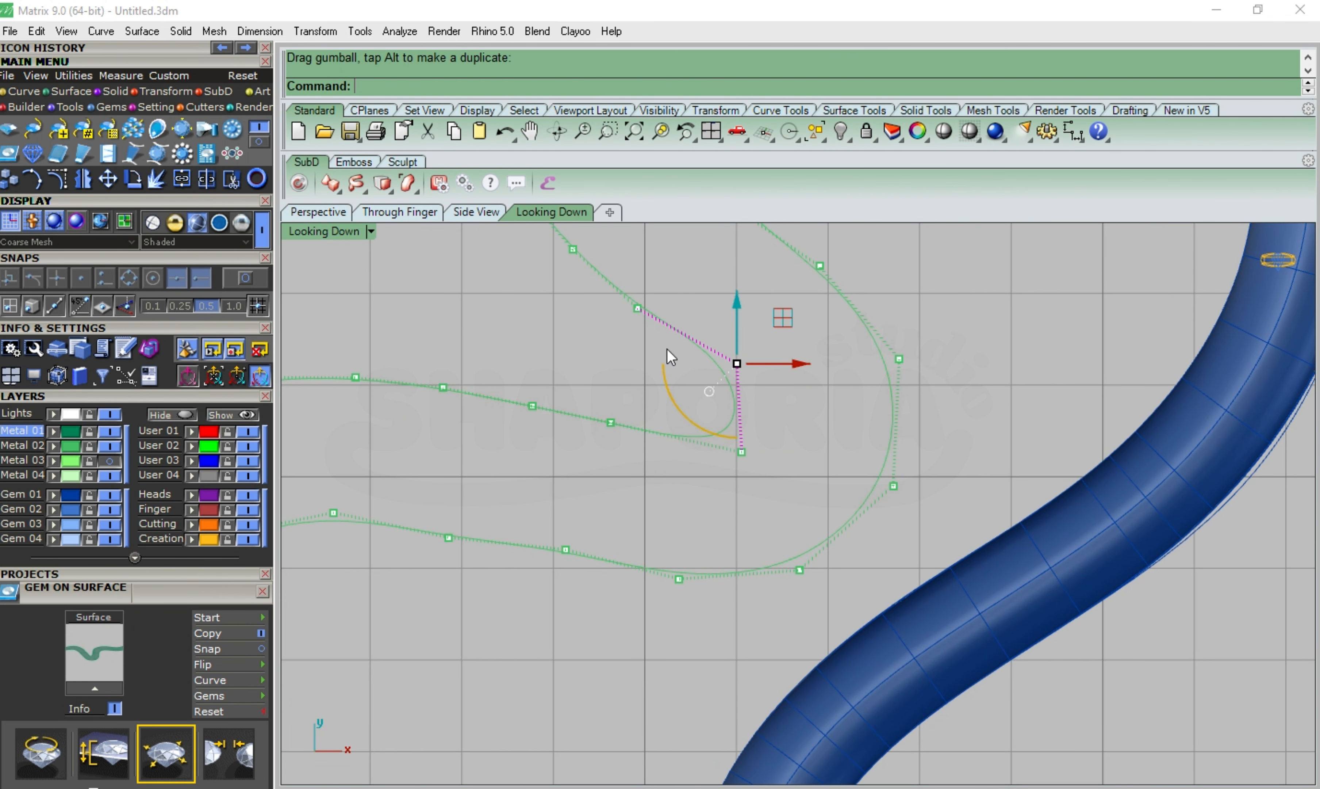
Delete one control point from each edge of the band's left arm near the inner bend
scroll(696, 396, down, 3)
scroll(503, 357, up, 3)
scroll(529, 518, down, 1)
click(646, 477)
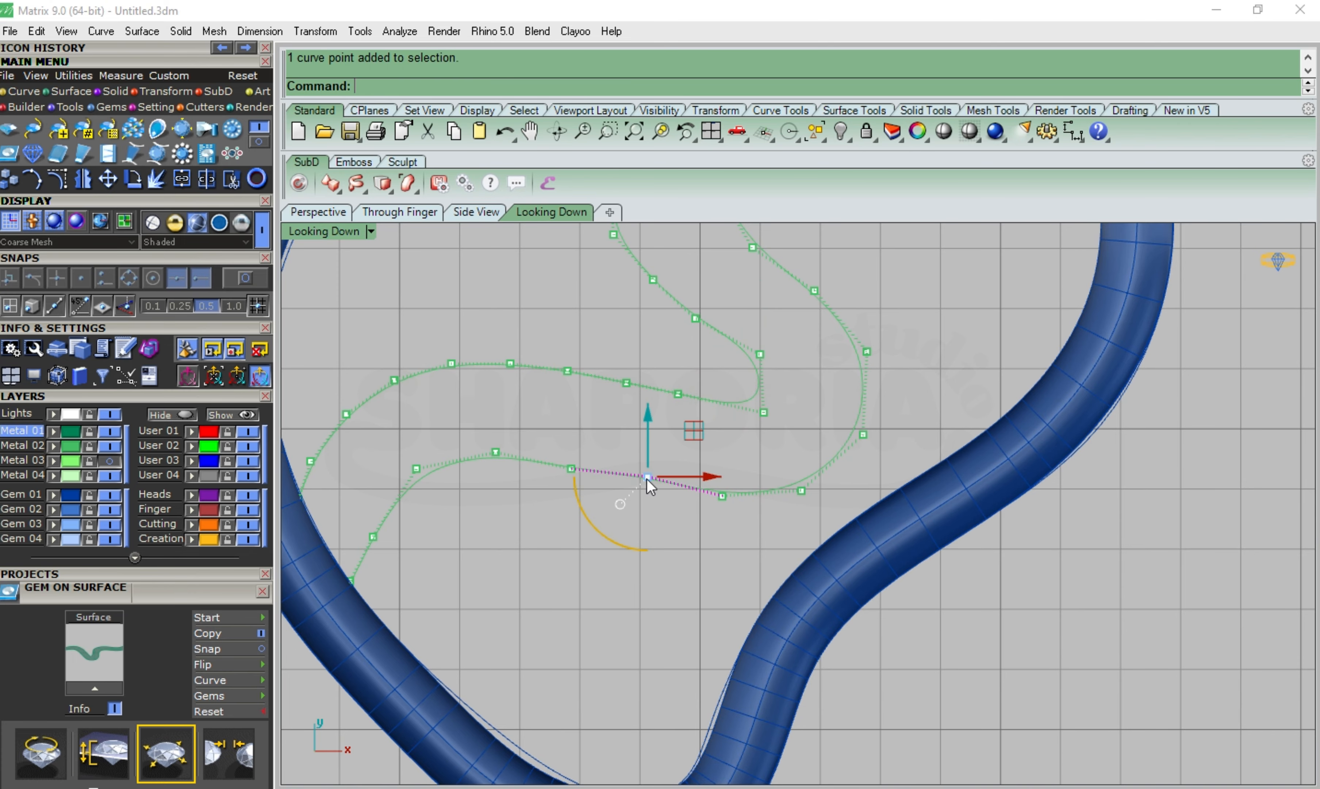
key(Delete)
click(627, 383)
key(Delete)
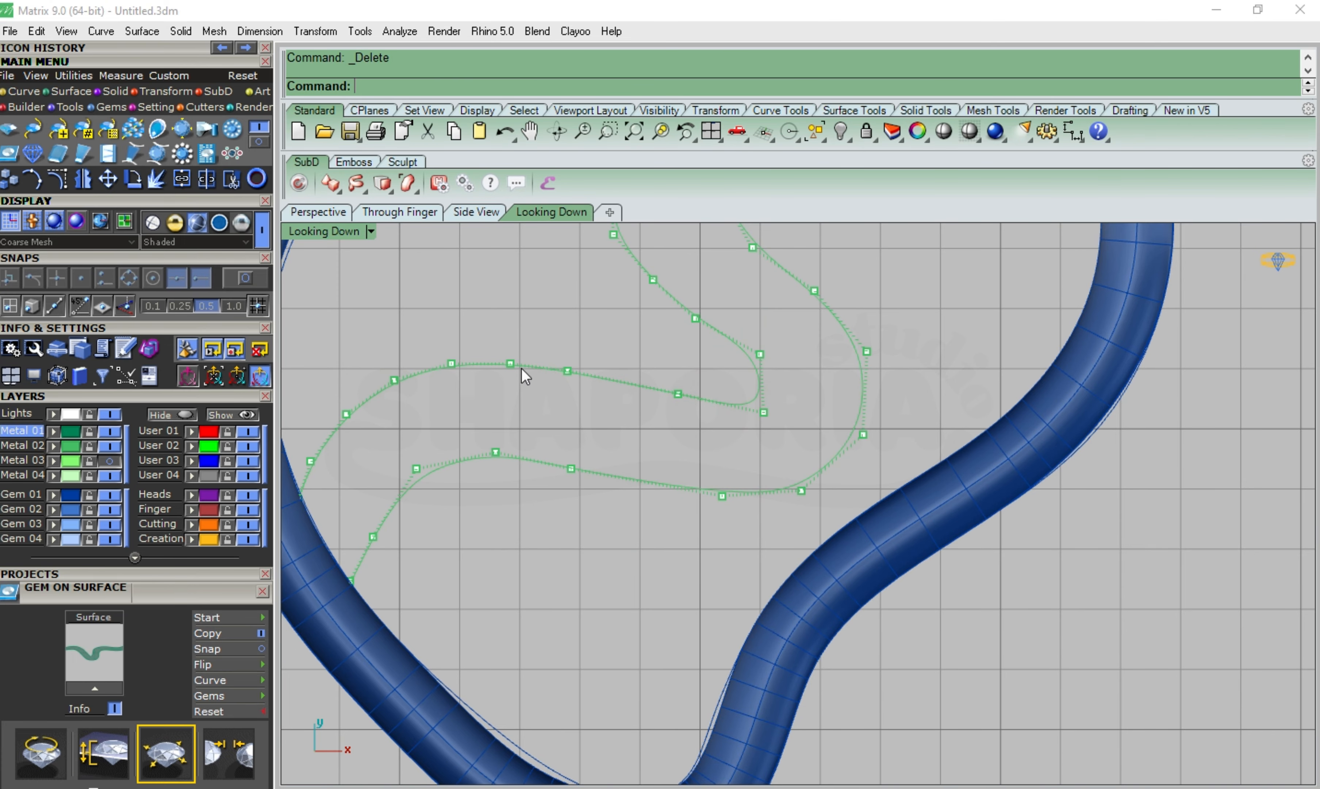
Nudge the control point directly above the inner bend's tip slightly further toward the band's outer edge
scroll(538, 471, up, 2)
click(639, 462)
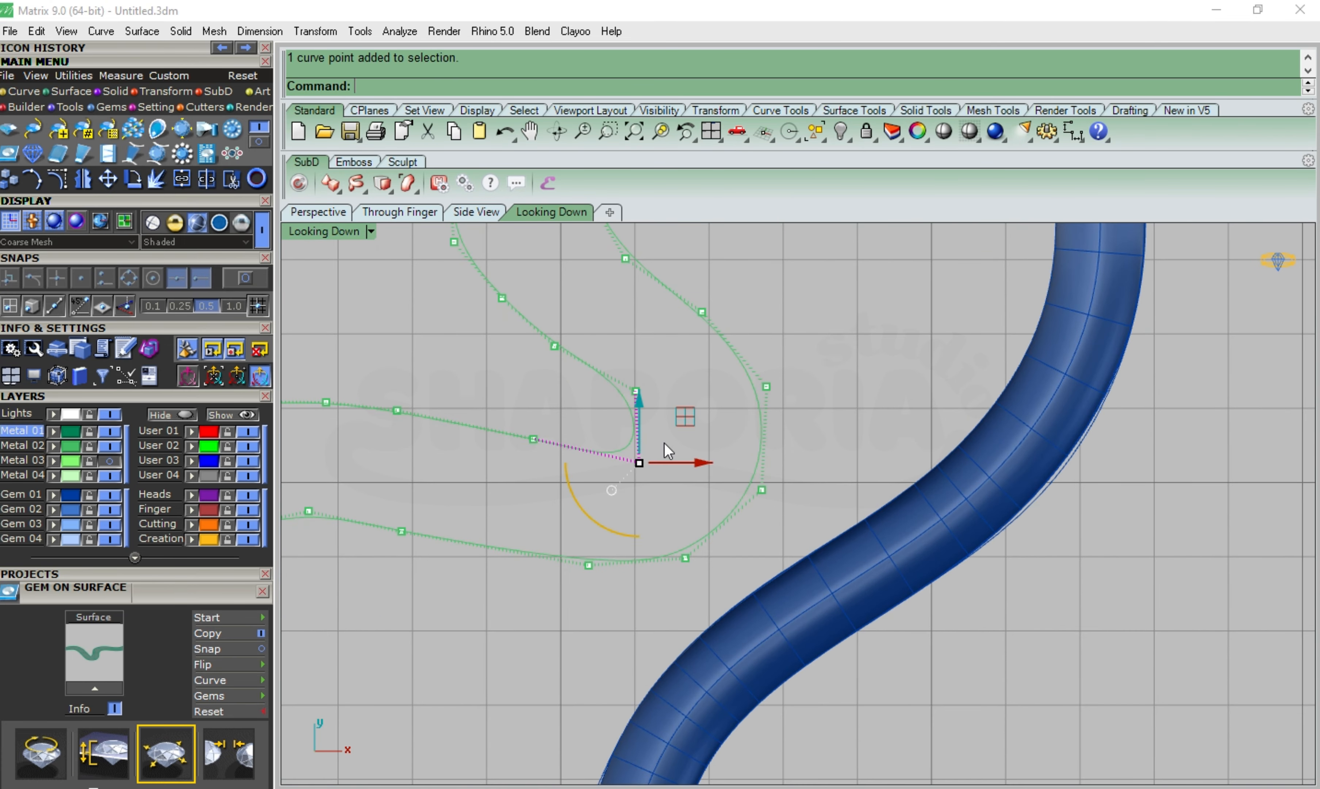
click(559, 402)
drag(673, 397, 692, 401)
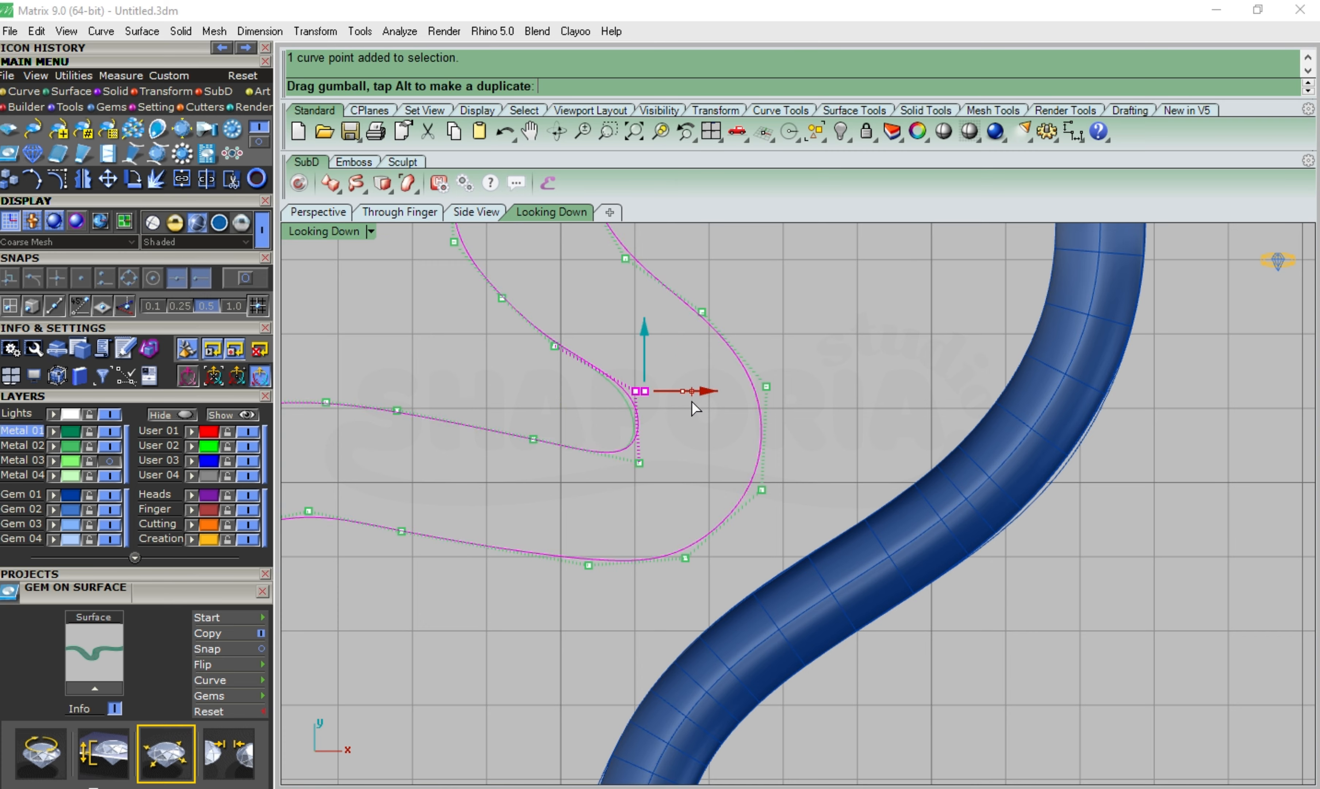
Shift the facing control points on both edges of the band's middle bend near the origin slightly to the left
scroll(668, 523, down, 4)
scroll(635, 415, up, 5)
click(544, 412)
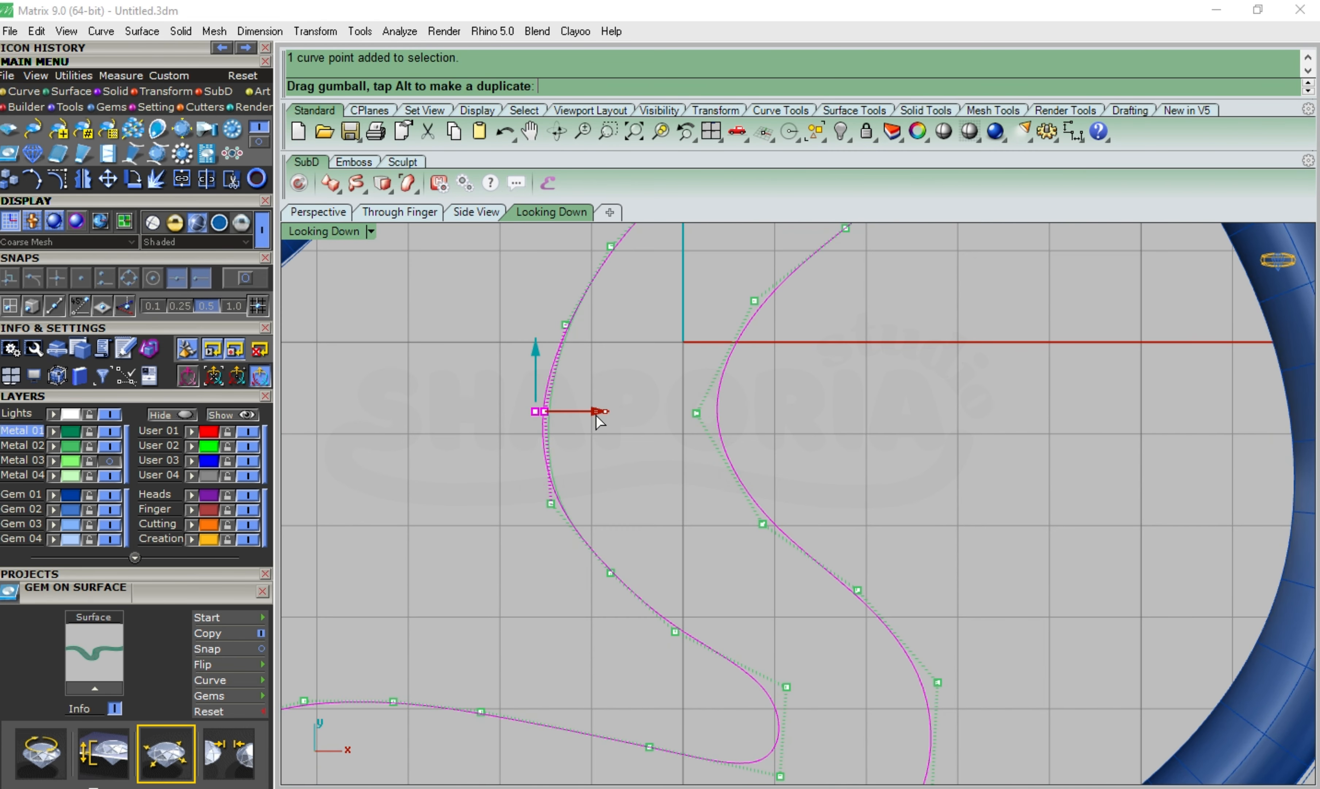
click(685, 415)
click(696, 413)
scroll(730, 432, down, 4)
scroll(725, 375, up, 2)
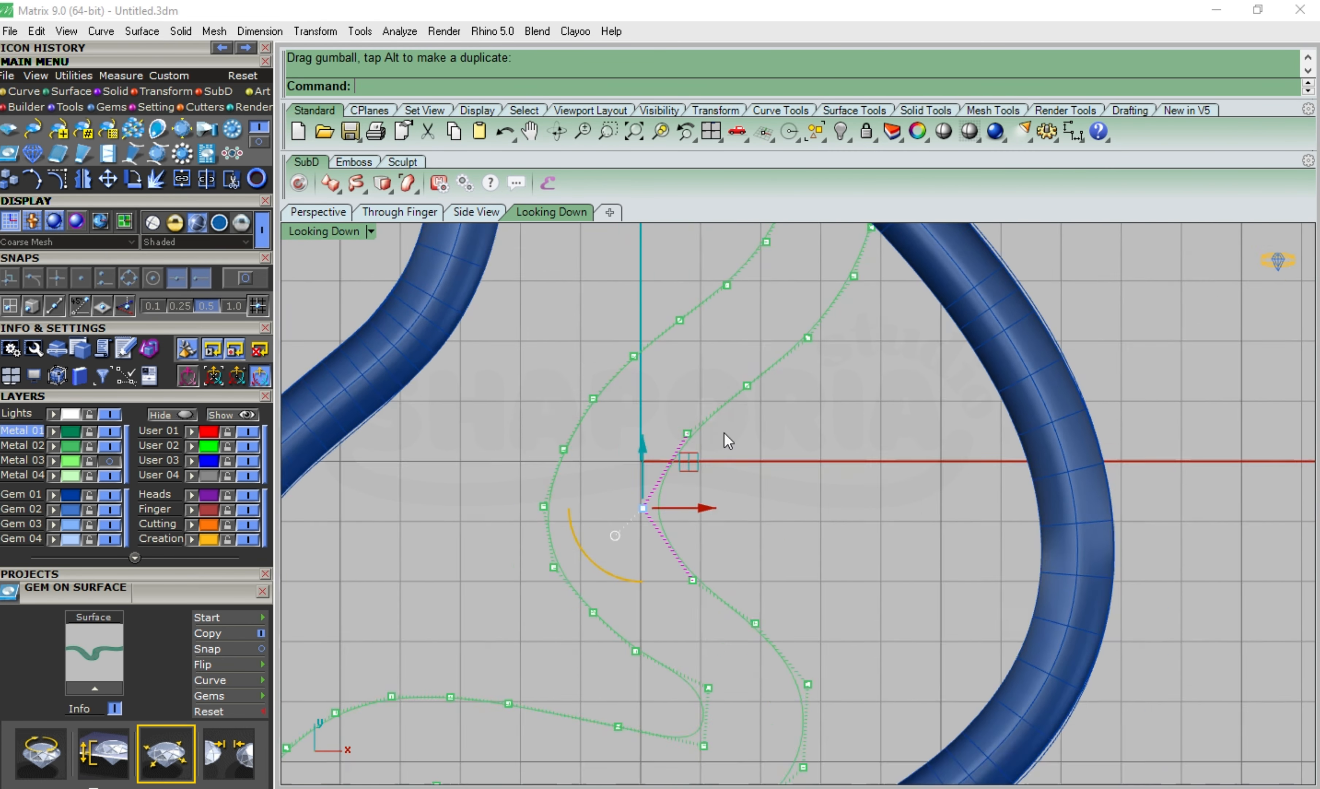
Lower two control points on the left arm's lower edge slightly and raise the inner bend's tip point
scroll(780, 330, down, 4)
scroll(579, 595, up, 5)
drag(716, 570, 716, 569)
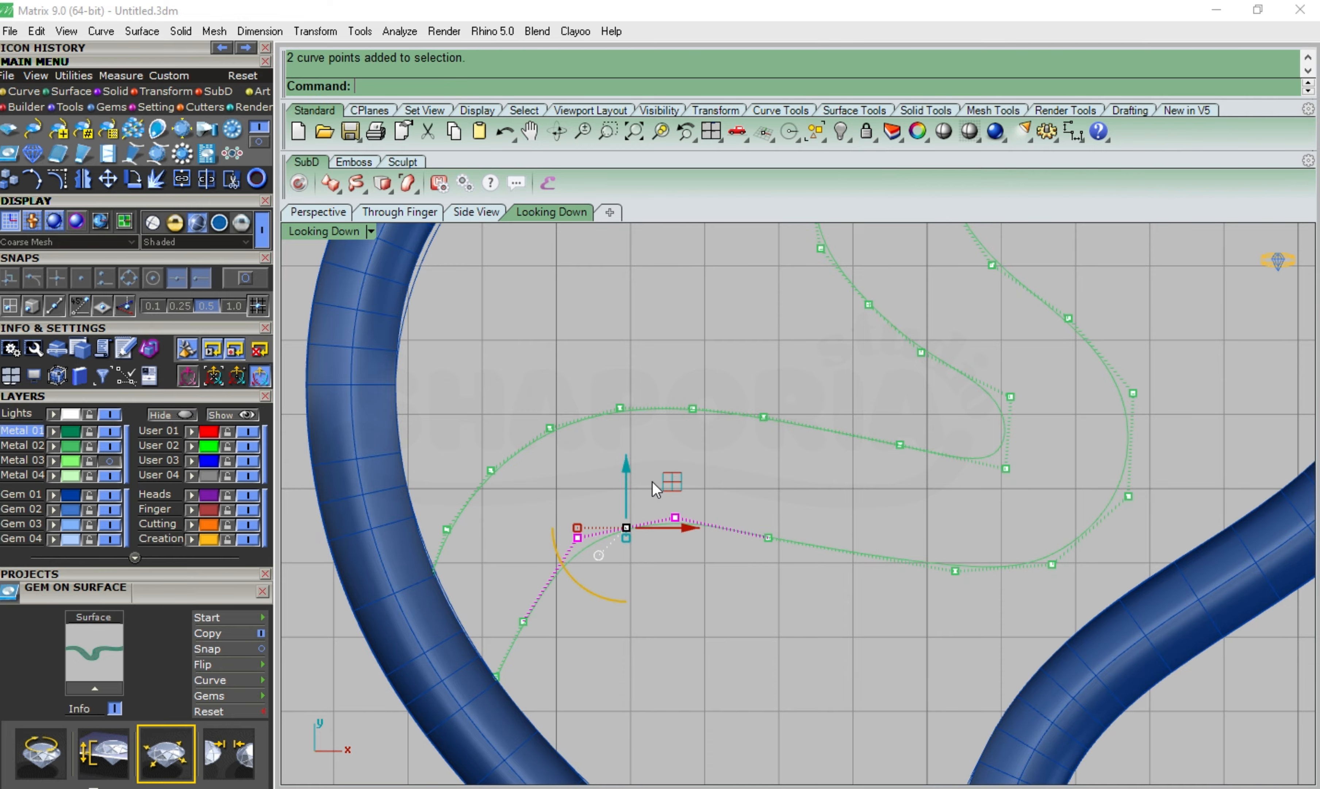
drag(624, 463, 621, 470)
click(1006, 468)
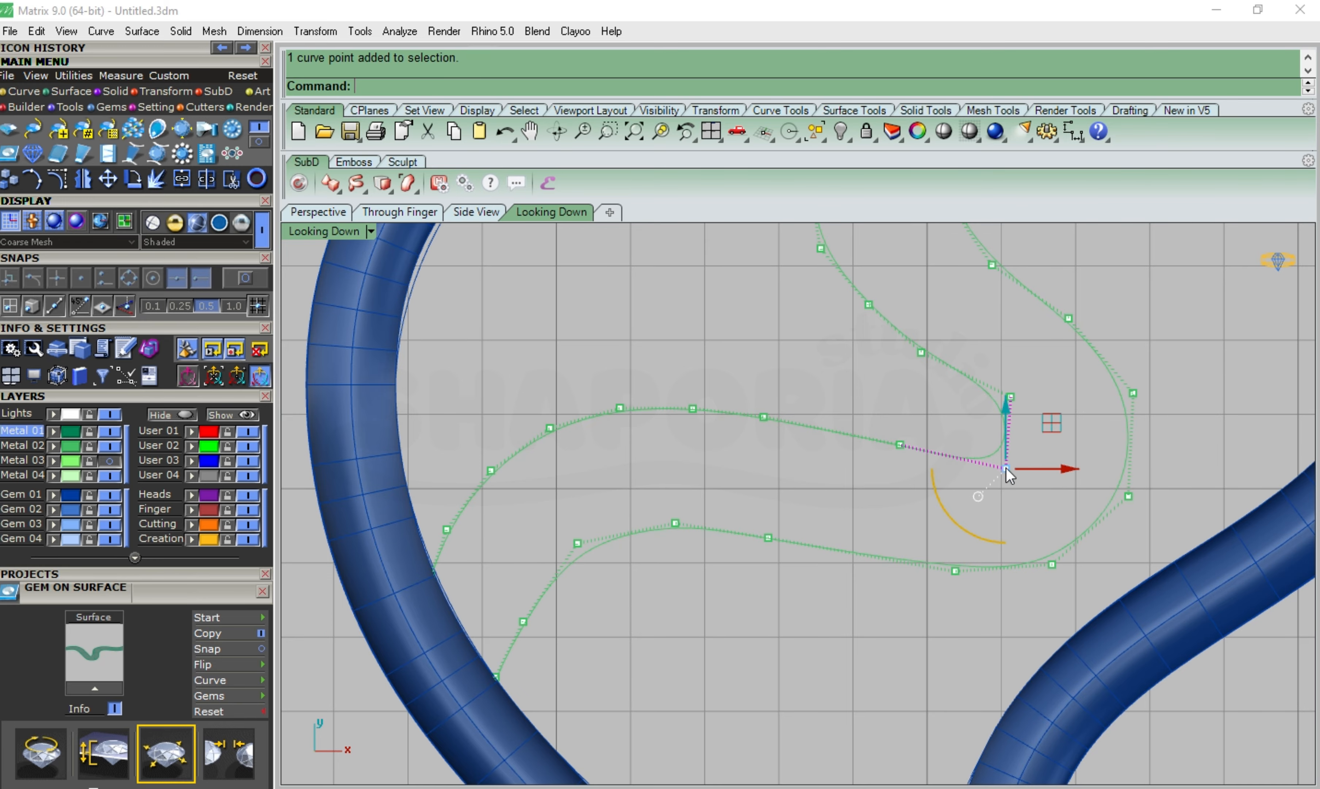
drag(1008, 425, 958, 402)
Move the control point on the outer edge above the band's lower bend slightly up and to the right
scroll(935, 506, down, 8)
scroll(951, 345, up, 6)
click(1027, 497)
drag(1032, 467, 1036, 459)
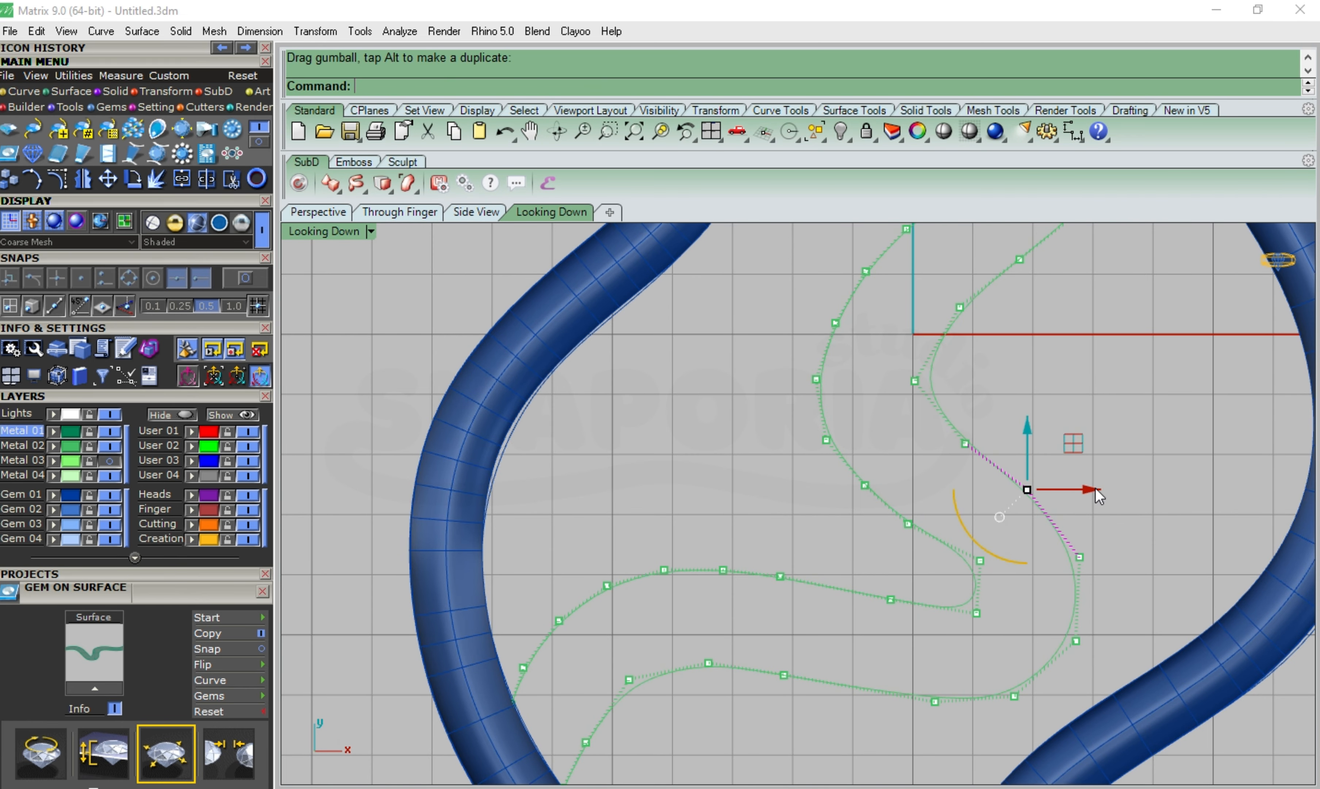
drag(1095, 492, 1104, 492)
Adjust the control point on the left edge just above the band's middle bend slightly upward and to the left
scroll(900, 528, down, 6)
scroll(894, 401, up, 6)
scroll(857, 370, up, 2)
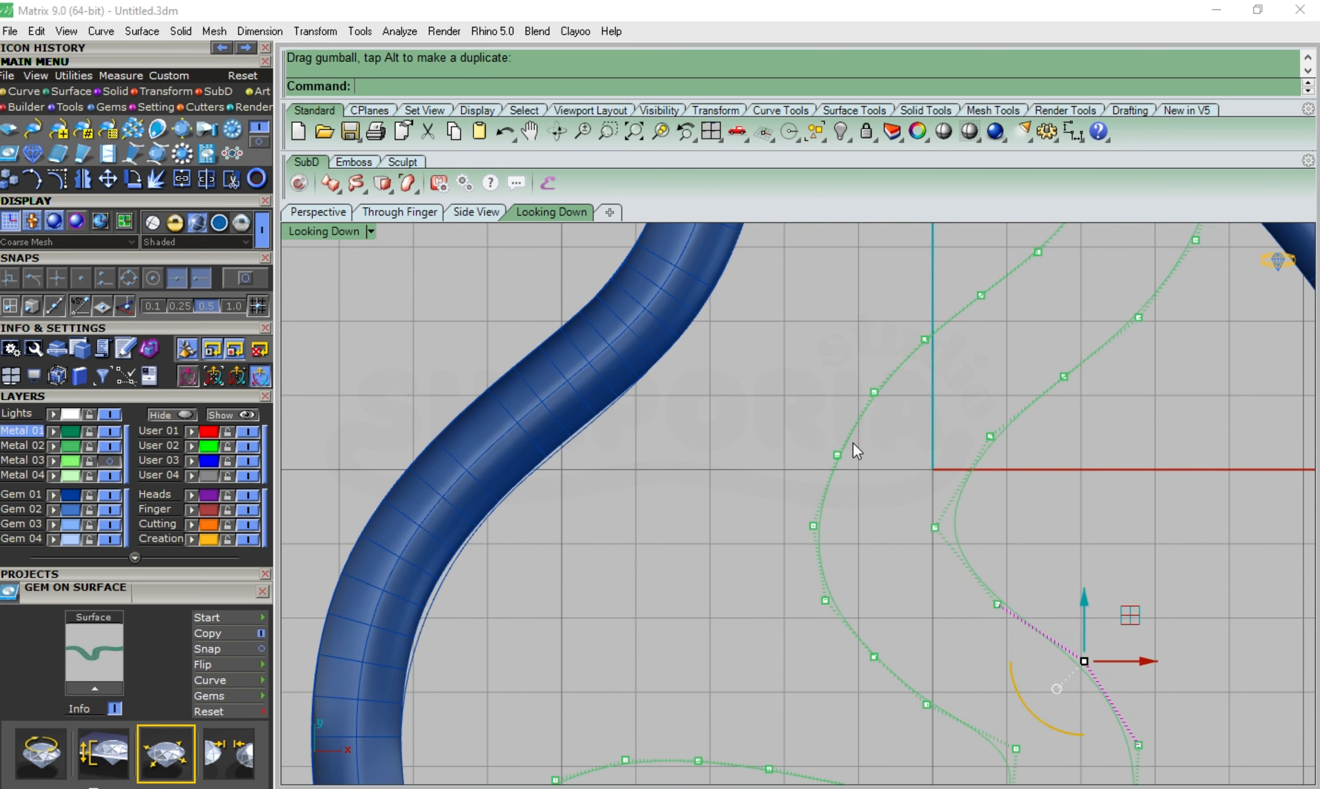
click(837, 454)
click(840, 419)
click(837, 455)
drag(836, 410, 820, 397)
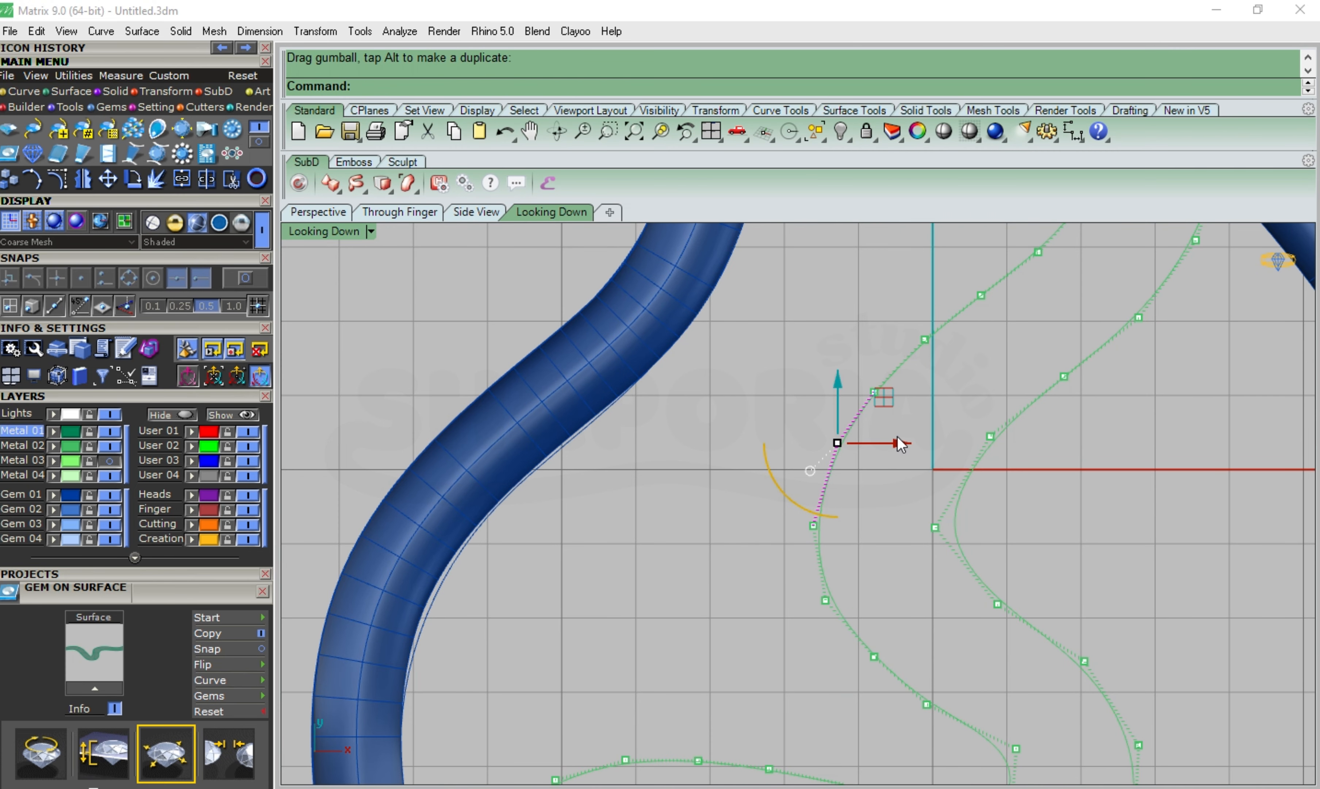
drag(898, 442, 893, 442)
drag(831, 375, 830, 383)
Shift five control points along the left edge of the band's upper arm slightly to the left to even its width
right_drag(1033, 249, 943, 378)
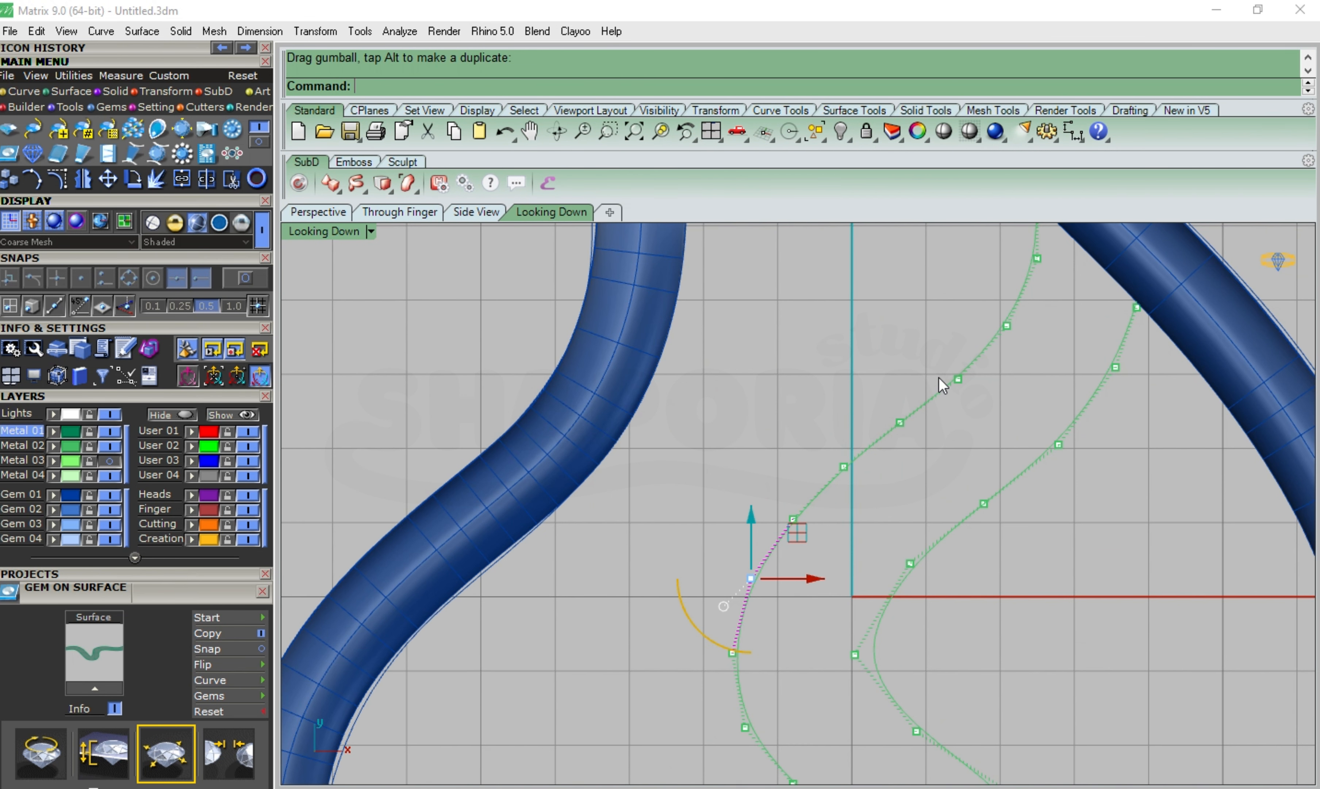
drag(940, 311, 1035, 347)
click(882, 349)
drag(850, 390, 911, 440)
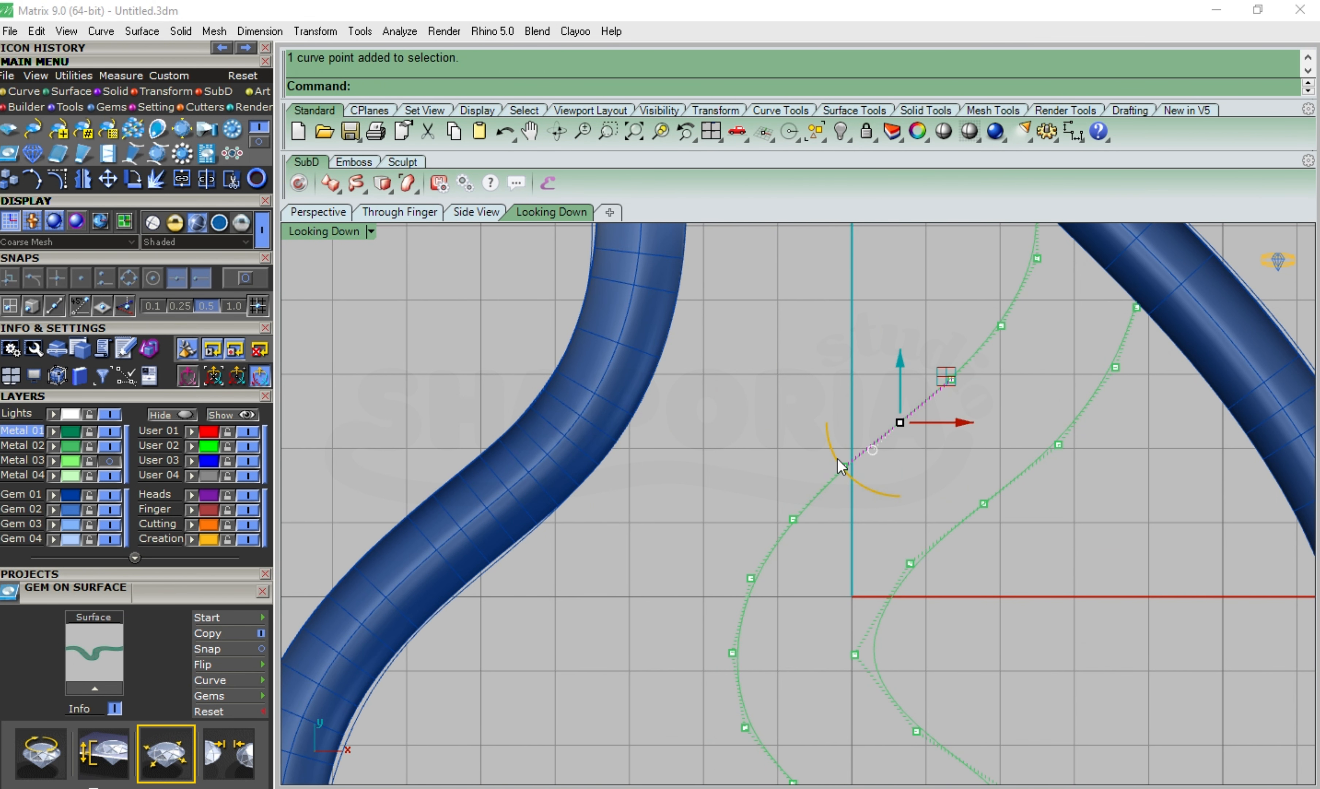
drag(809, 390, 929, 445)
click(762, 492)
click(793, 518)
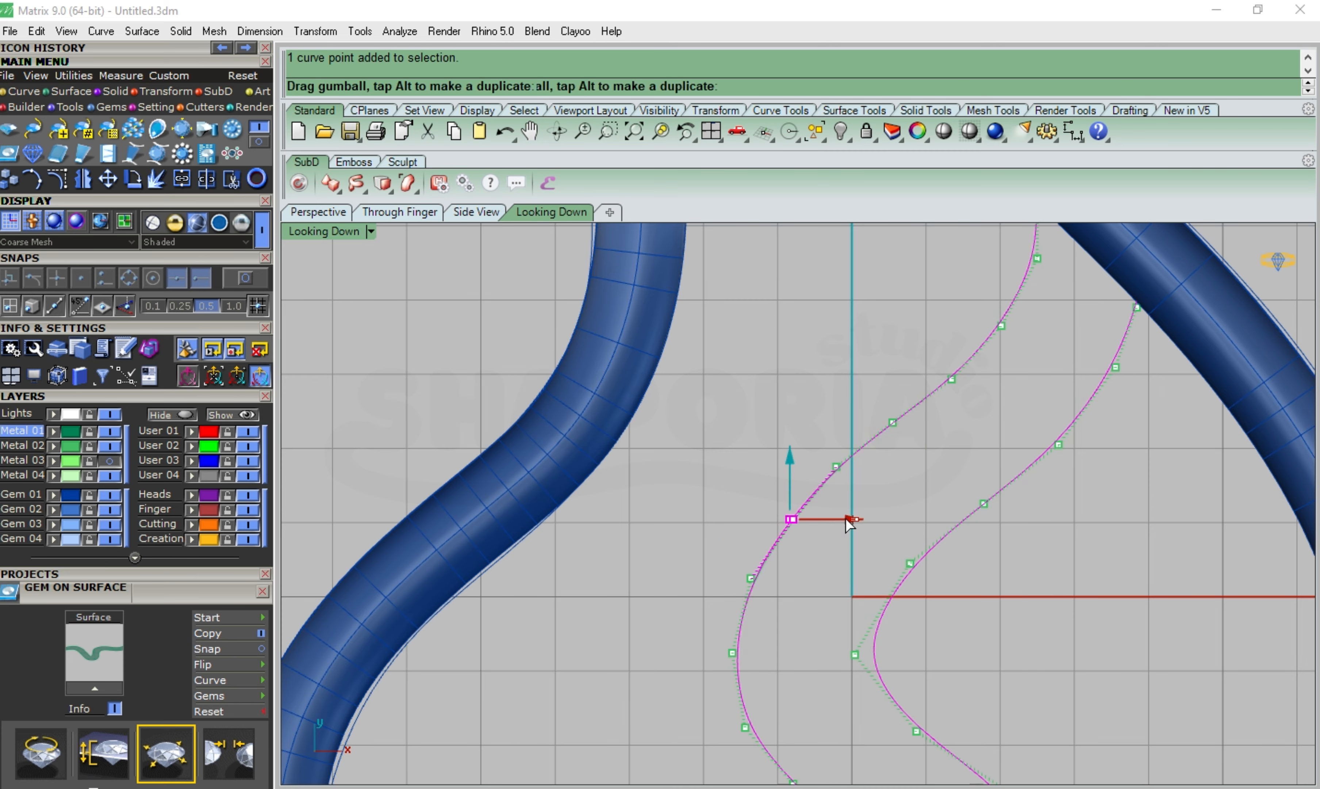
click(804, 404)
Select the control point at the tip of the band's inner bend
scroll(809, 407, down, 5)
scroll(847, 432, down, 3)
scroll(944, 538, up, 6)
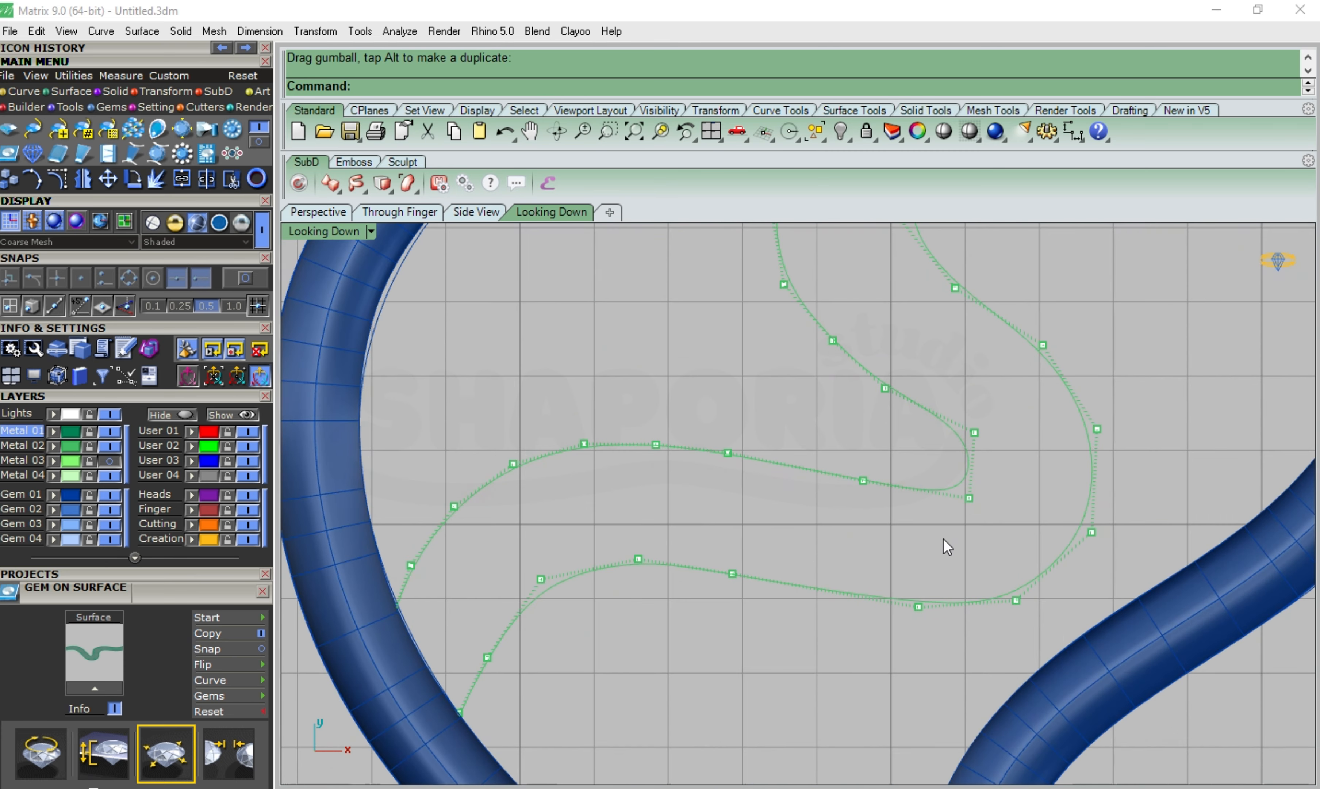
click(968, 497)
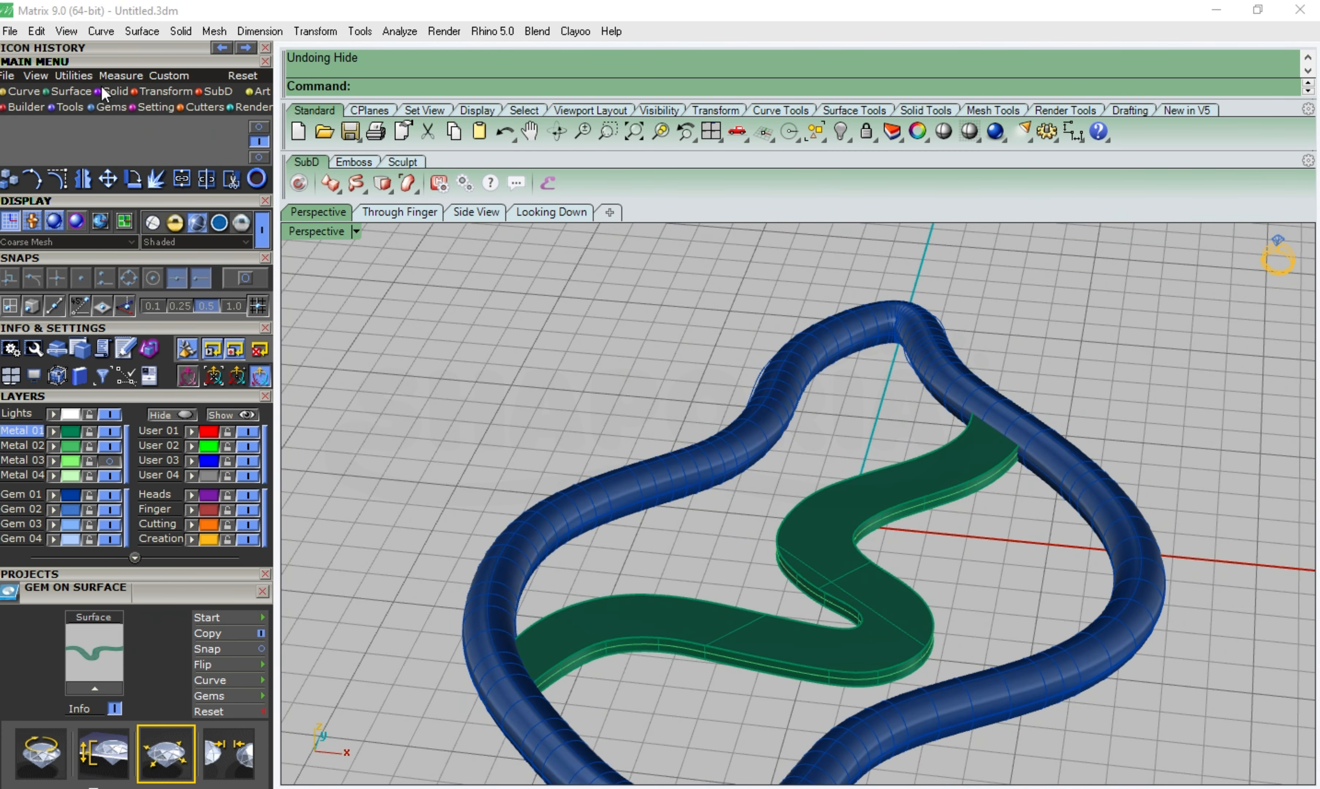
Extract a copy of the diamond band's top face with Extract Surface
click(107, 90)
click(132, 128)
scroll(976, 644, up, 5)
right_drag(975, 590, 951, 642)
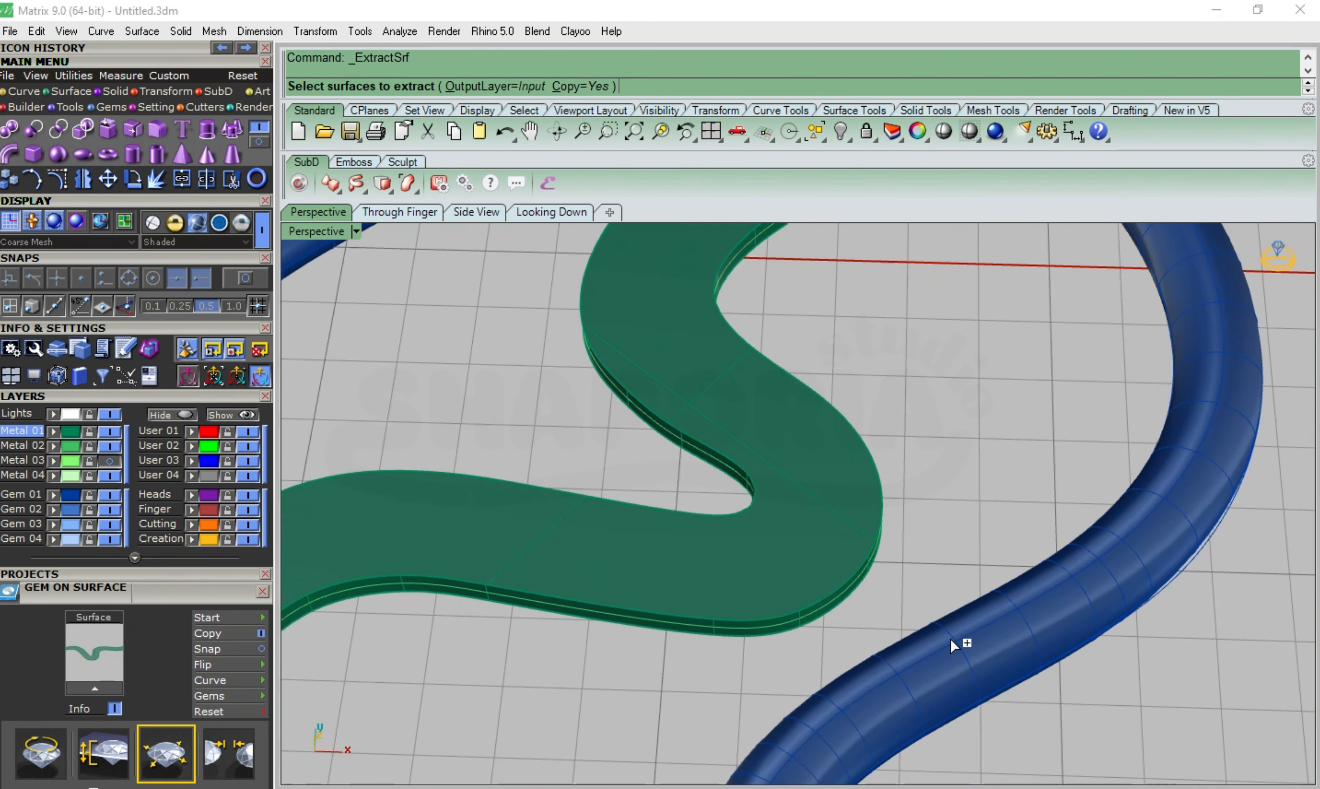
scroll(951, 642, up, 2)
click(803, 530)
key(Return)
Load the extracted top face of the band as the target surface for Gem on Surface
click(109, 107)
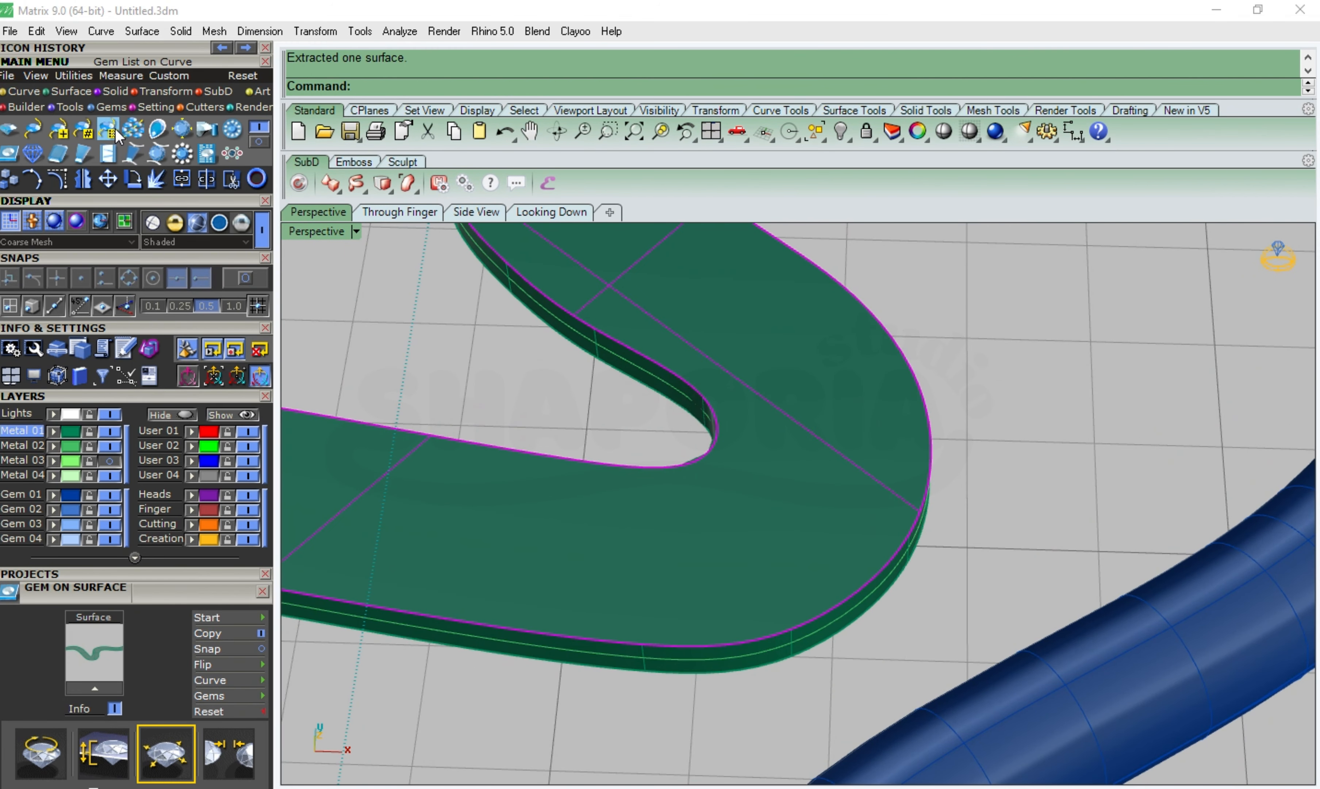
click(562, 214)
scroll(904, 506, down, 5)
scroll(890, 463, up, 10)
scroll(769, 364, down, 4)
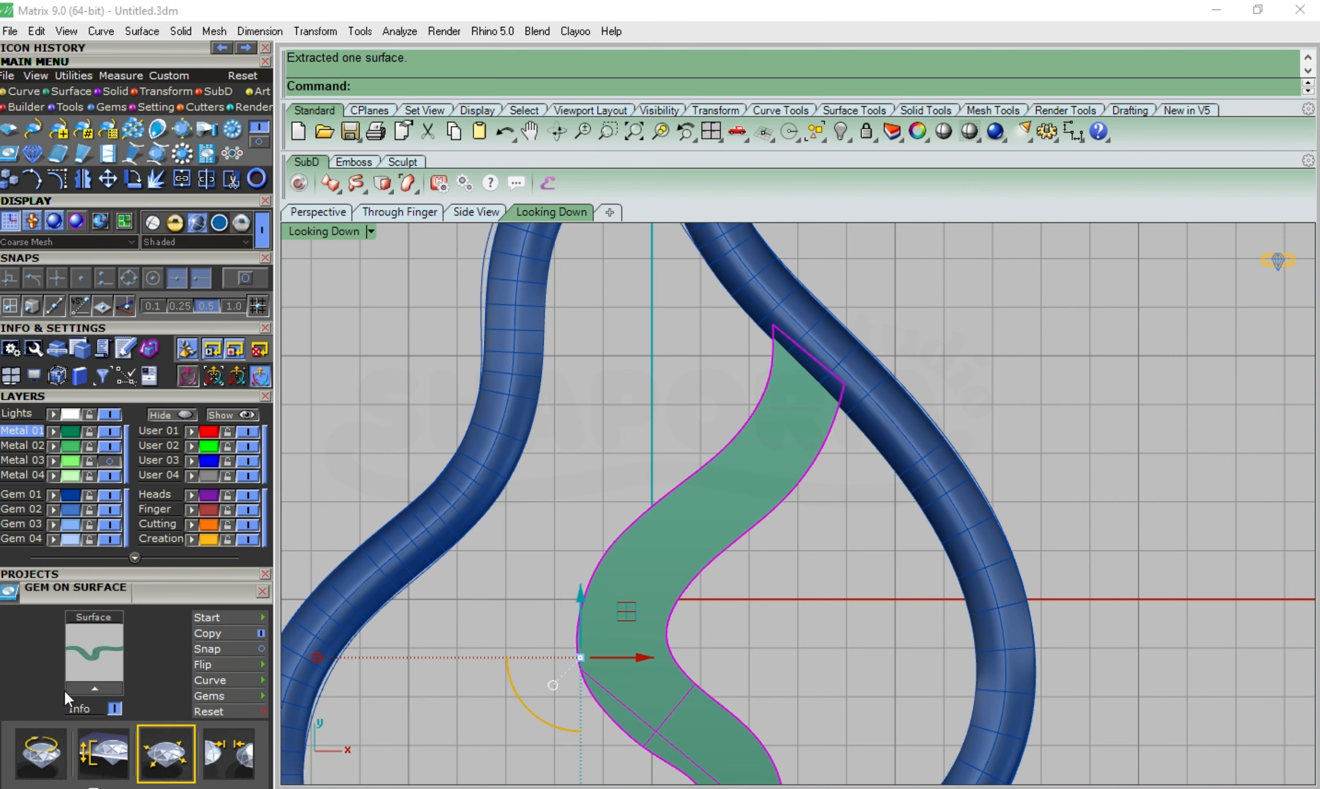
click(82, 688)
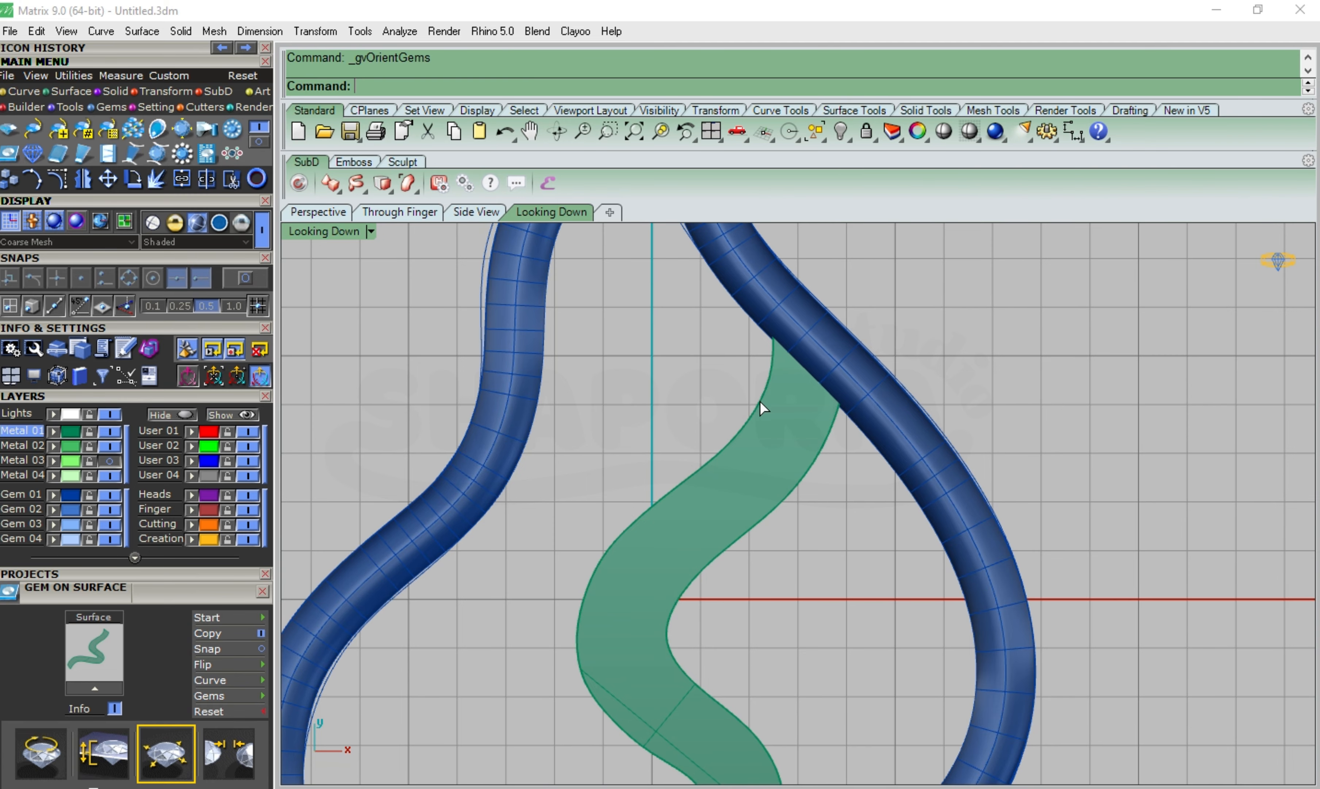
Try a 1.5 mm round gem at the upper end of the band and raise the gem size to 1.6 mm
scroll(755, 423, down, 3)
scroll(766, 394, up, 7)
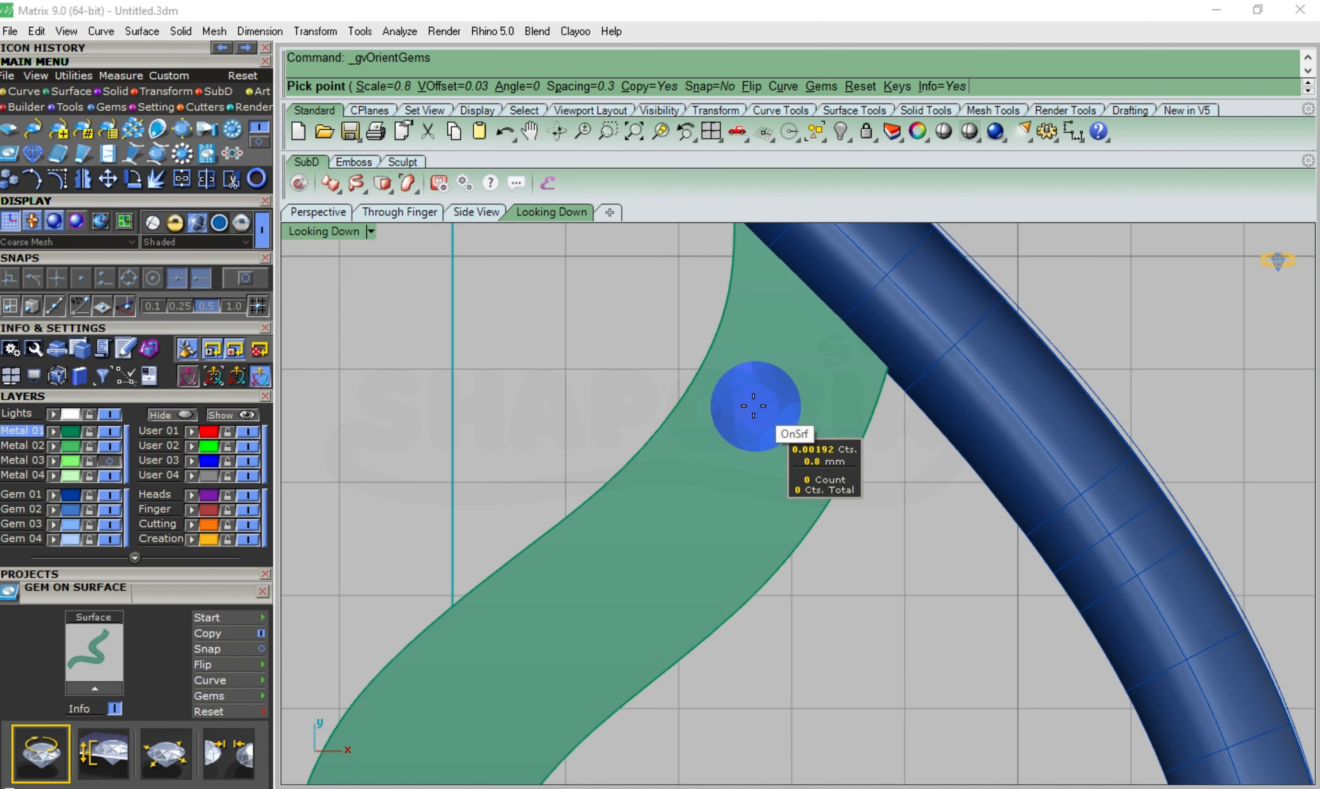
key(s)
key(Up)
key(Up)
key(Up)
key(Up)
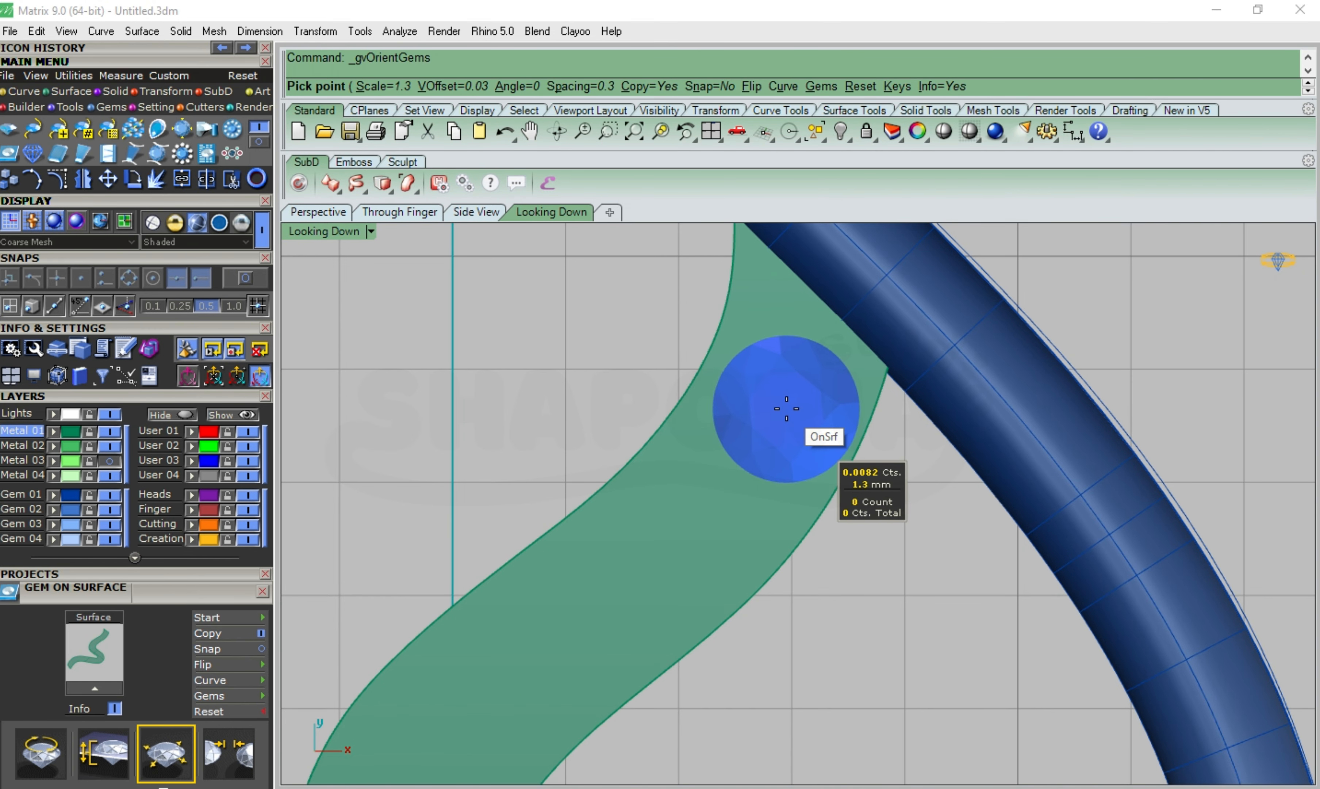
key(Up)
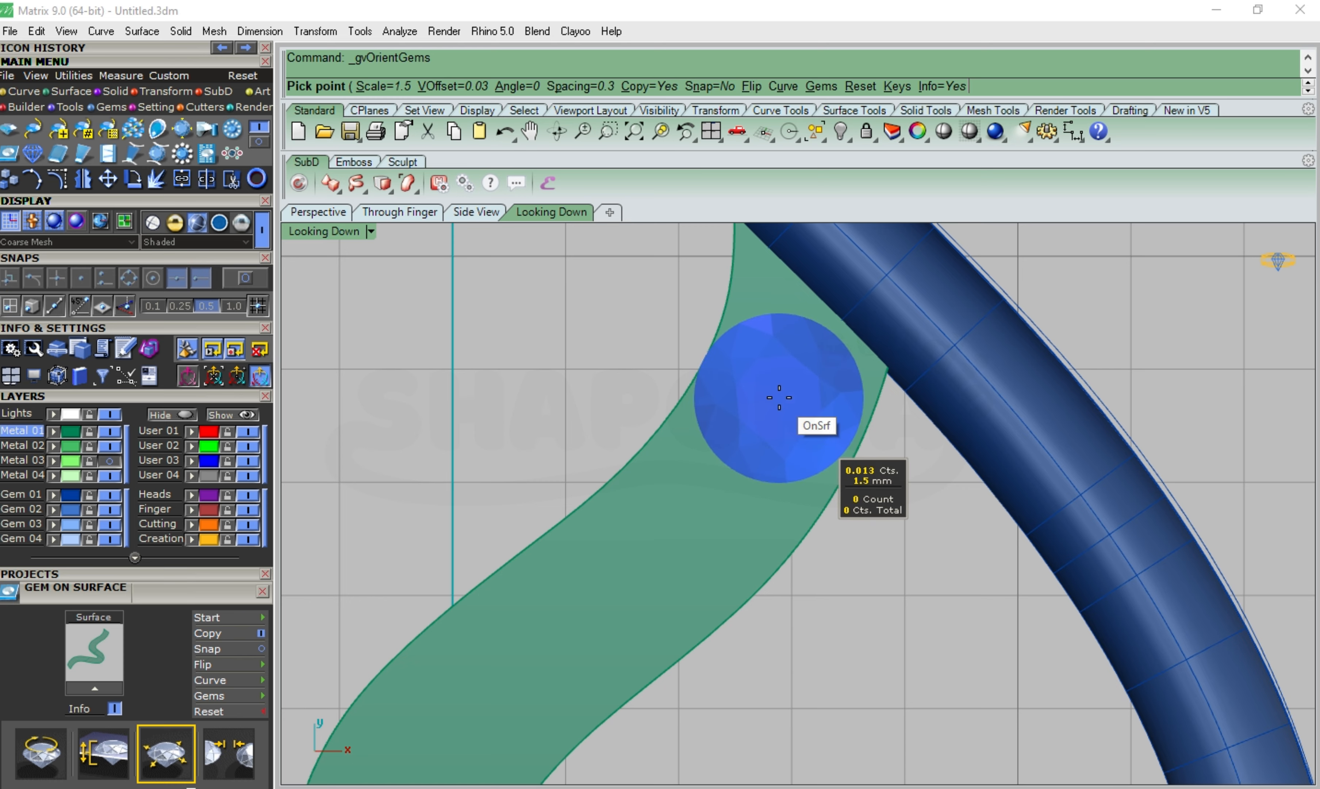
click(785, 397)
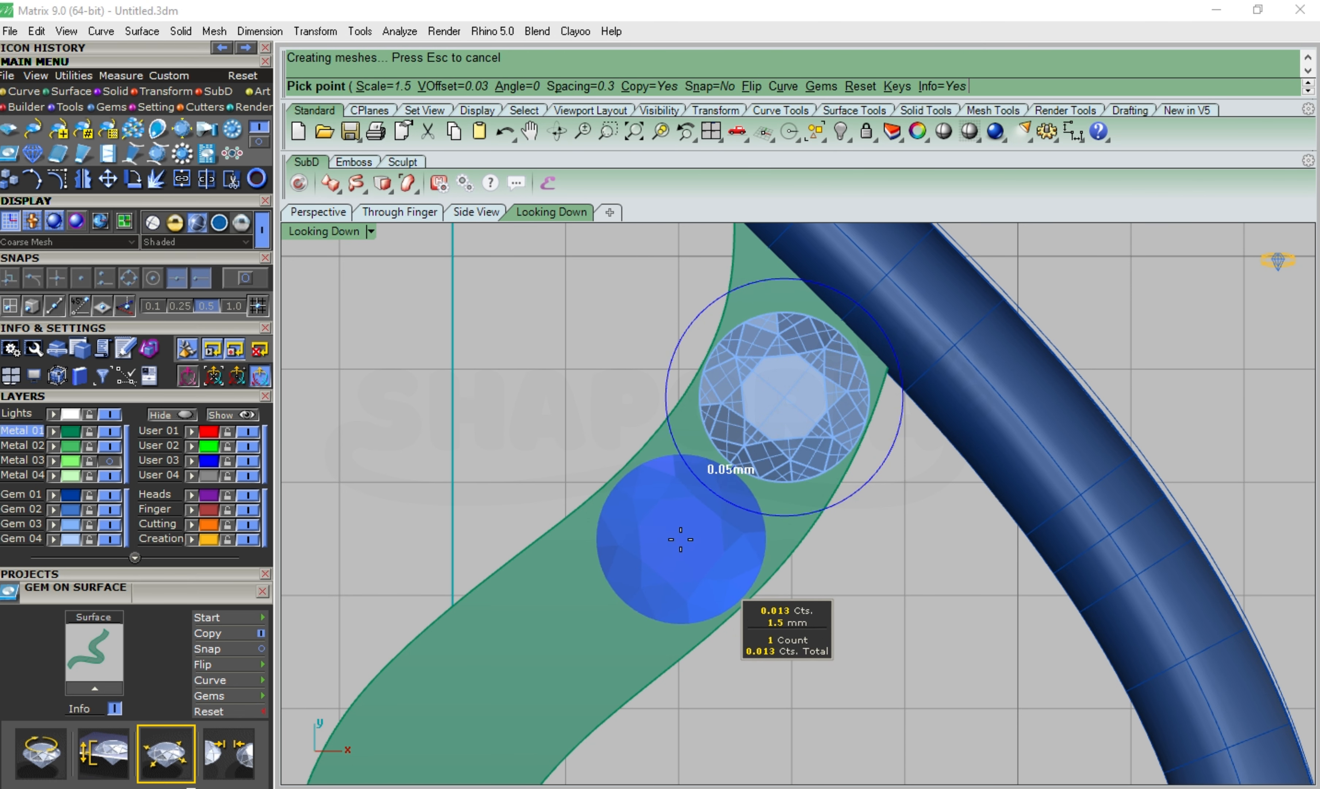
key(Up)
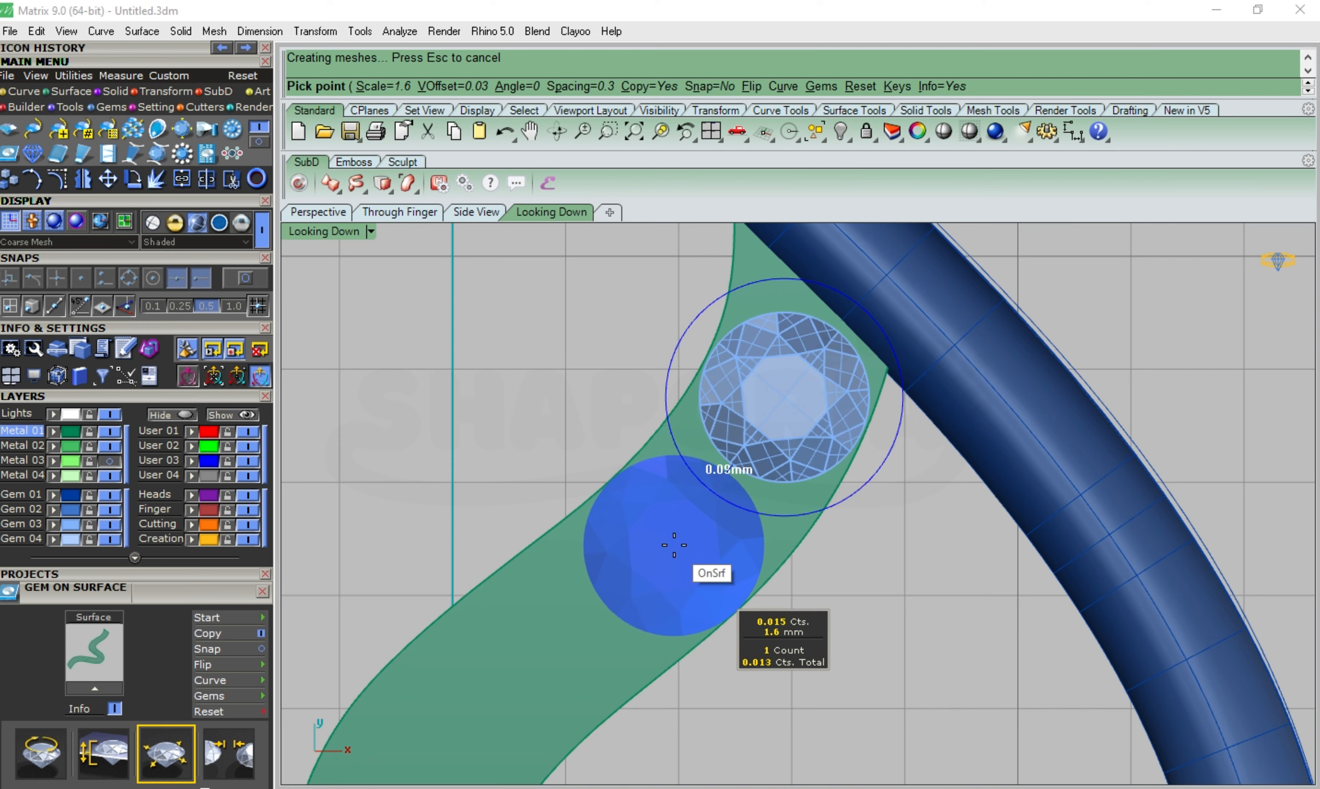
End gem placement and remove the 1.5 mm trial gem from the band
key(Escape)
key(ctrl+z)
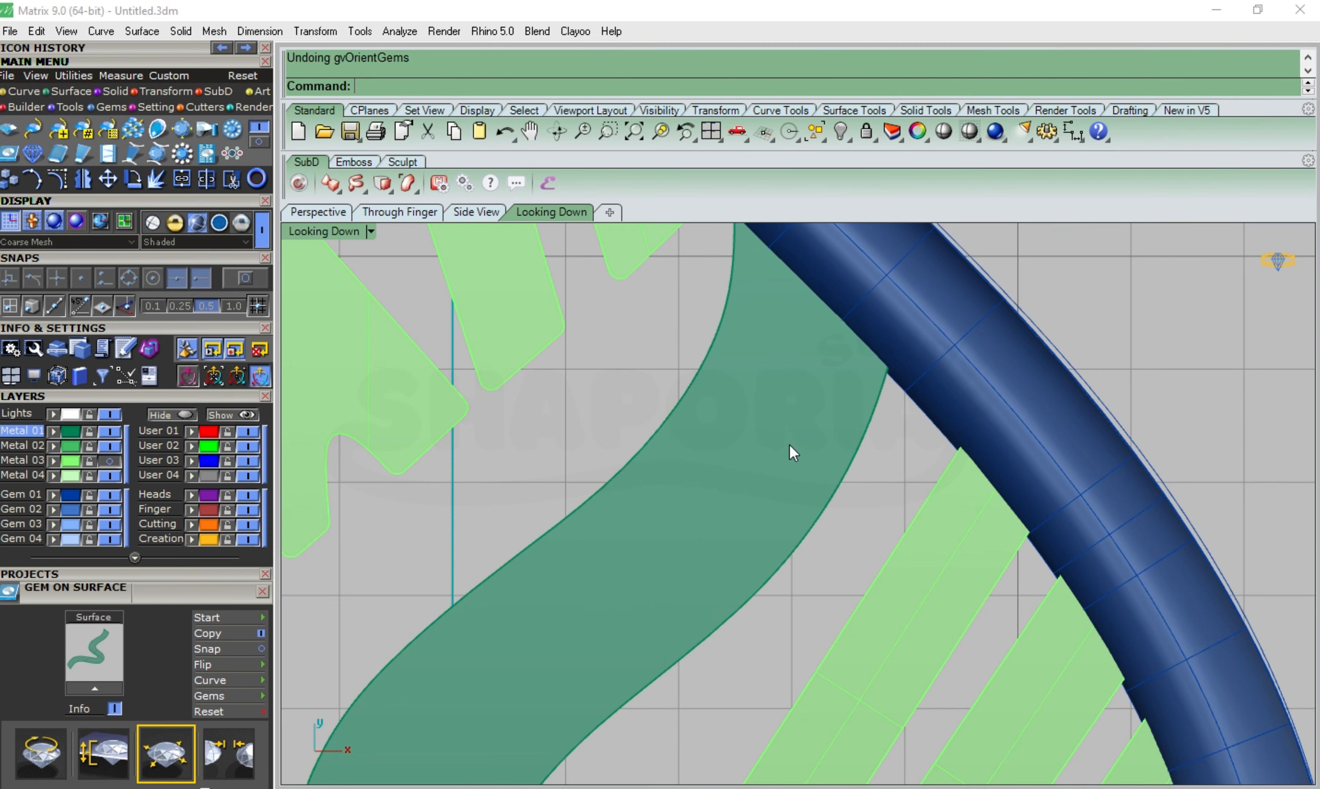
key(ctrl+y)
click(793, 452)
key(Delete)
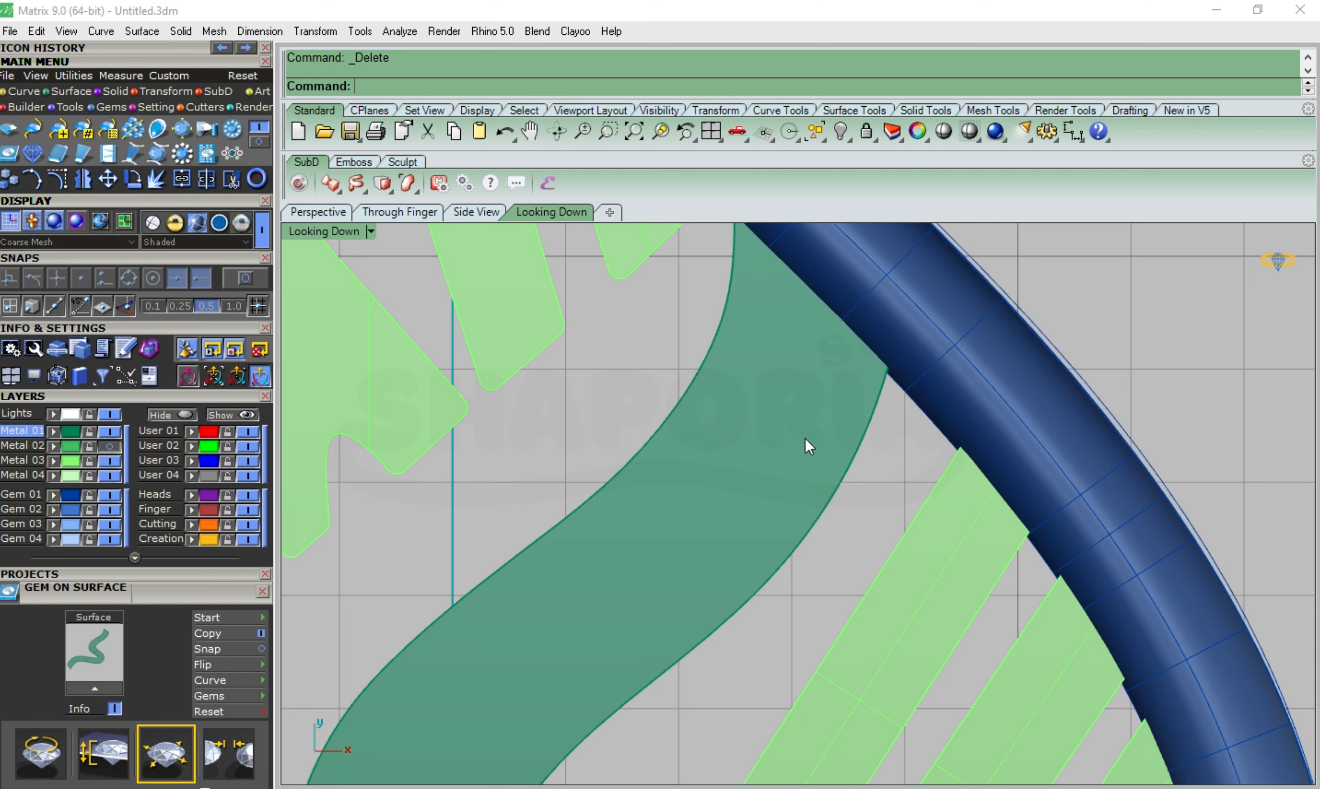
Hide the Roman numerals and restart gem placement on the band's top face
click(110, 460)
click(879, 486)
click(887, 539)
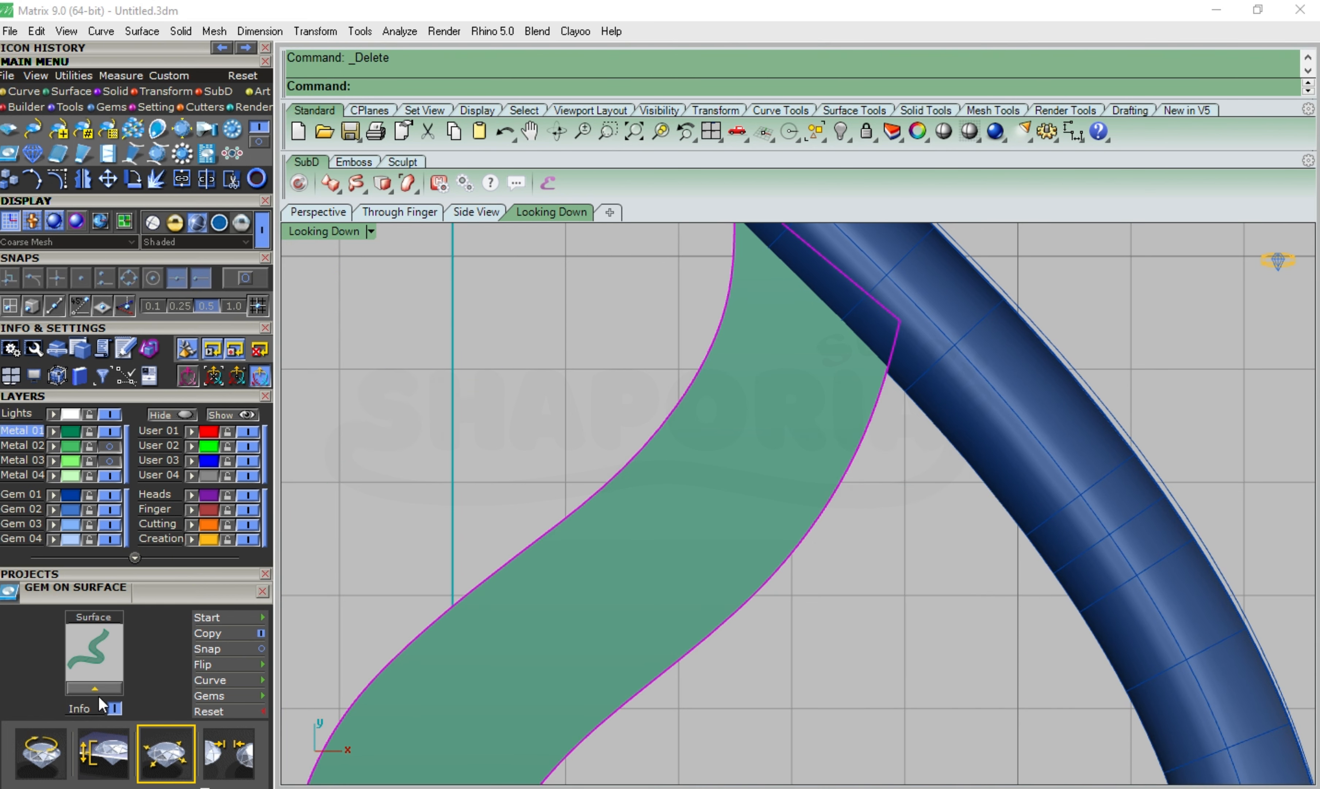
key(Return)
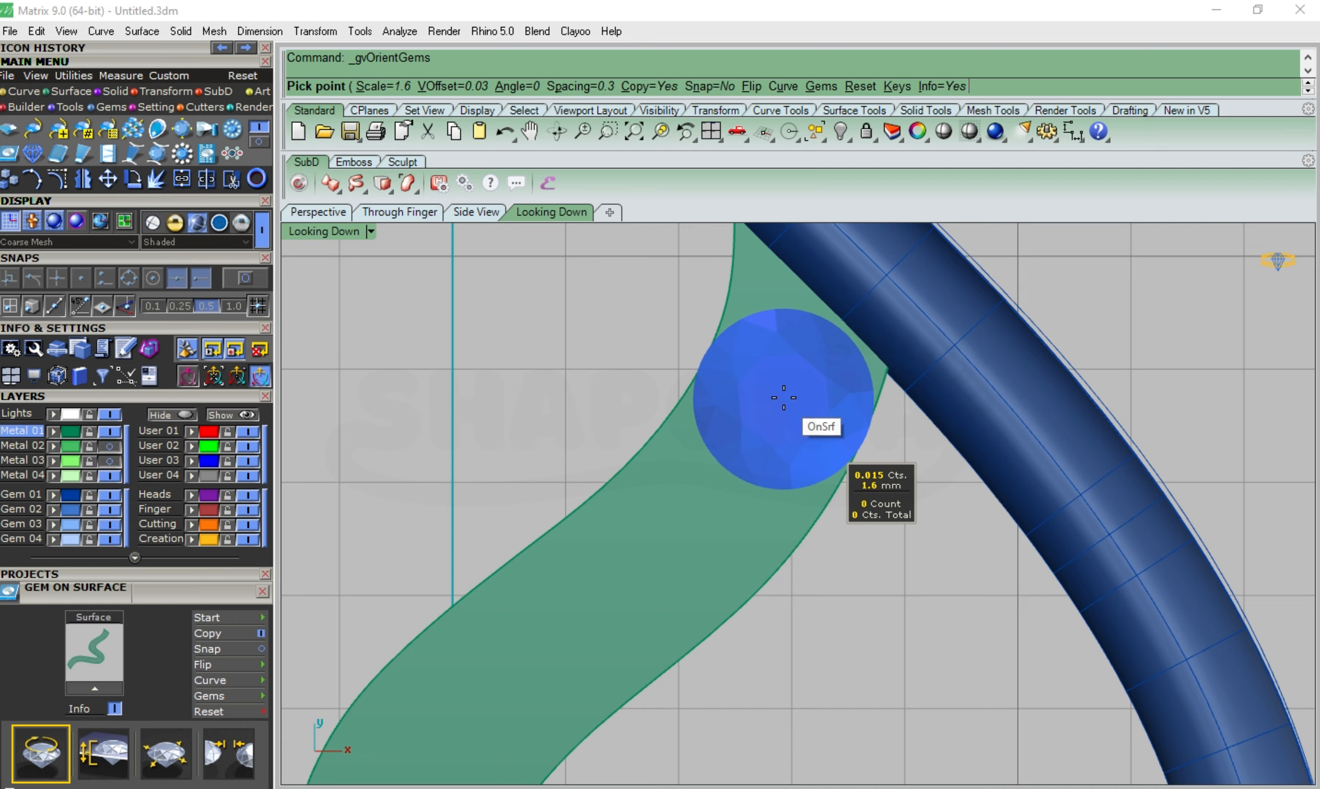
Place three 1.6 mm round gems in a row down the band's upper arm, almost touching each other
key(Down)
key(Up)
click(783, 397)
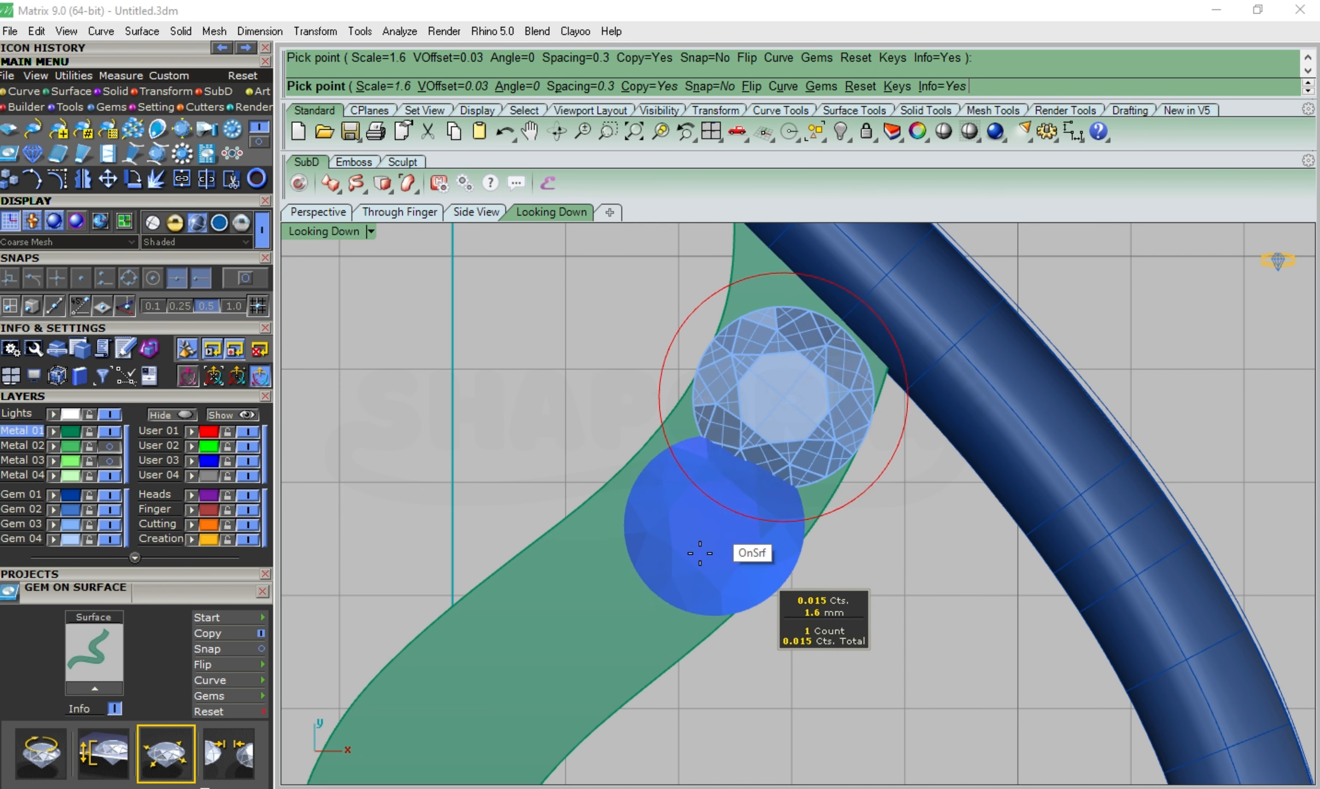
click(673, 546)
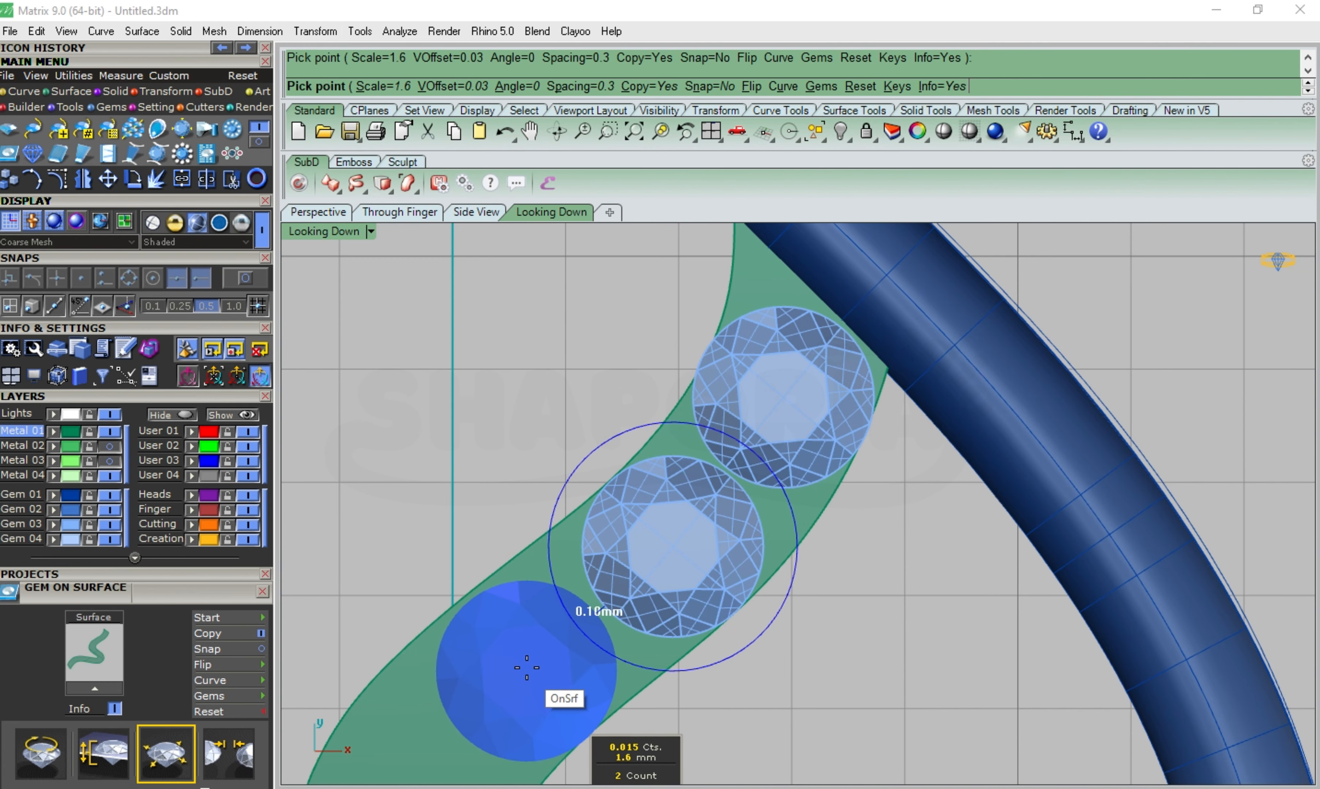
scroll(624, 488, down, 2)
scroll(687, 438, down, 4)
scroll(544, 613, up, 6)
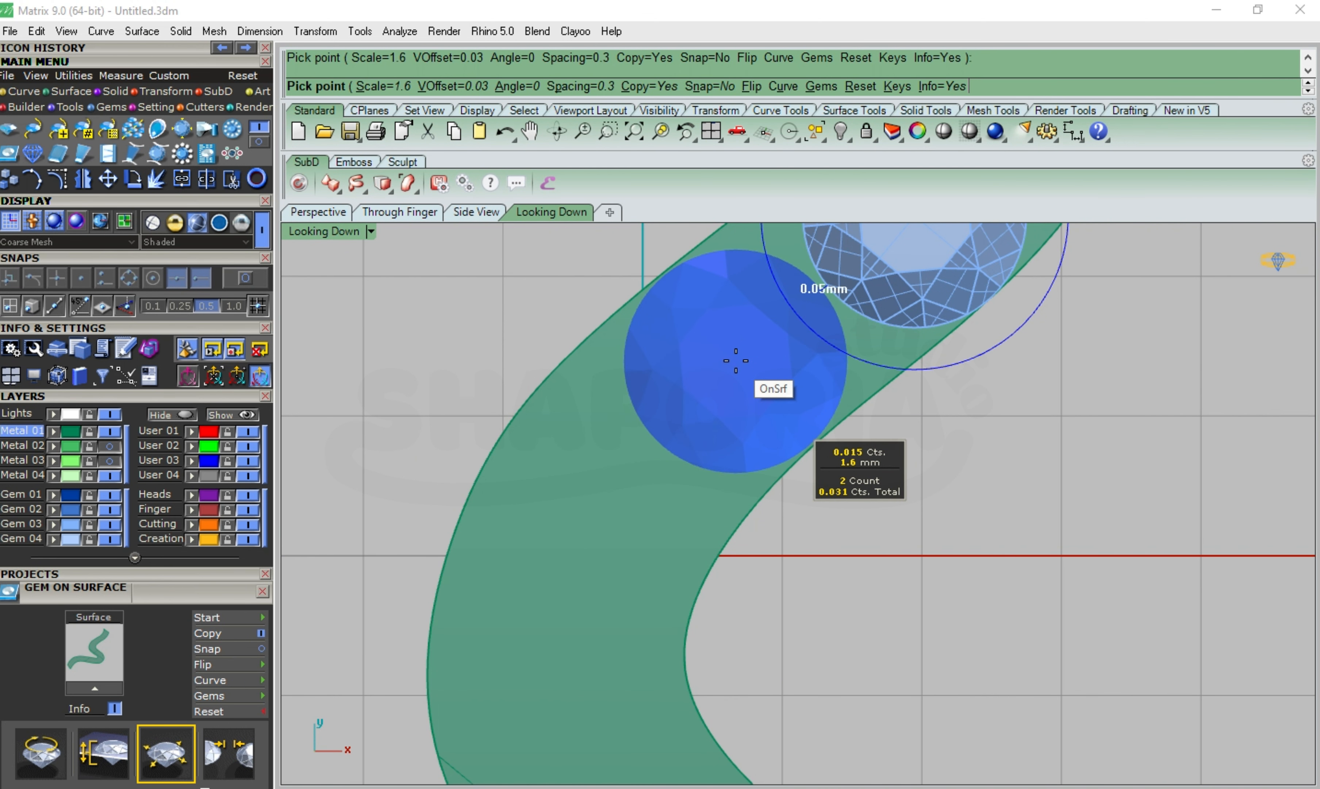
click(736, 361)
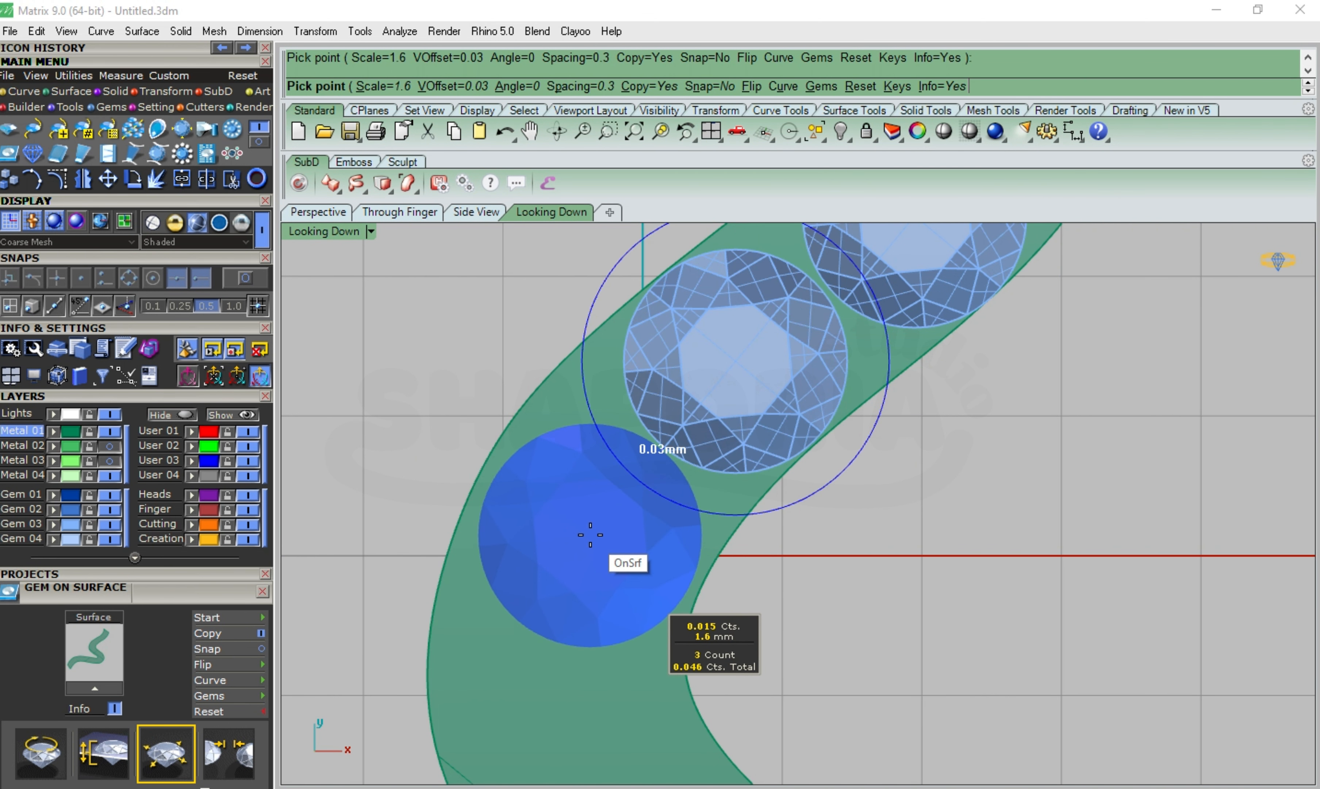
Increase the gem size to 1.8 mm and place two gems around the band's middle bend
key(Up)
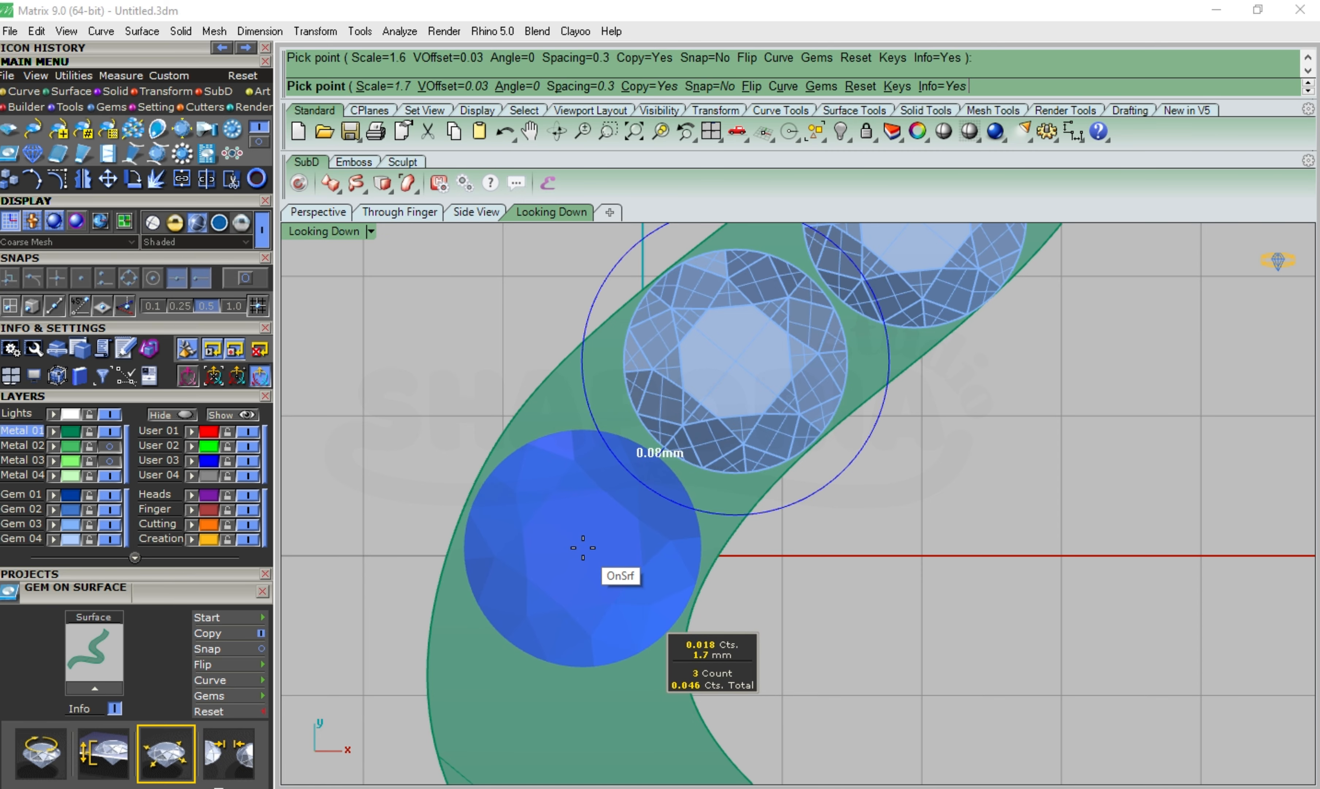
key(Up)
click(582, 546)
scroll(582, 547, down, 4)
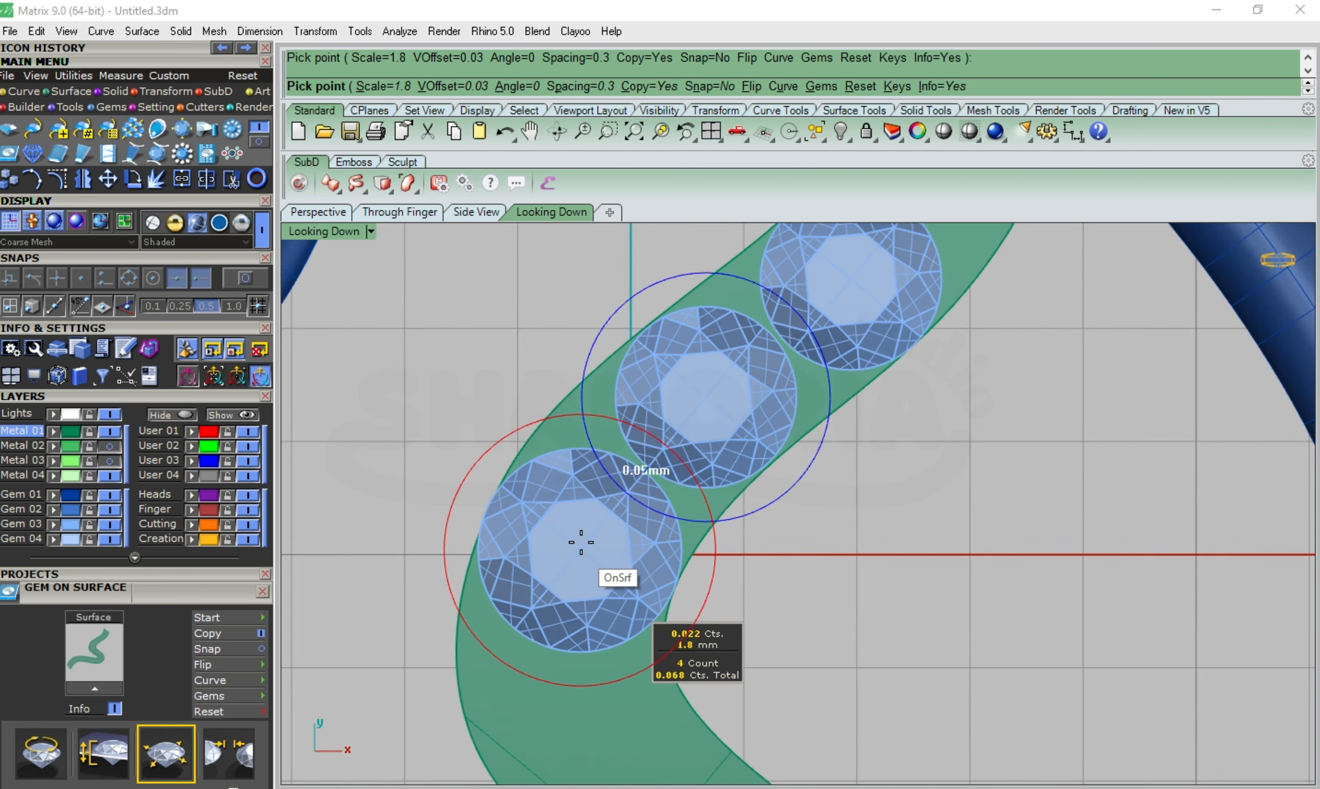
scroll(586, 568, up, 4)
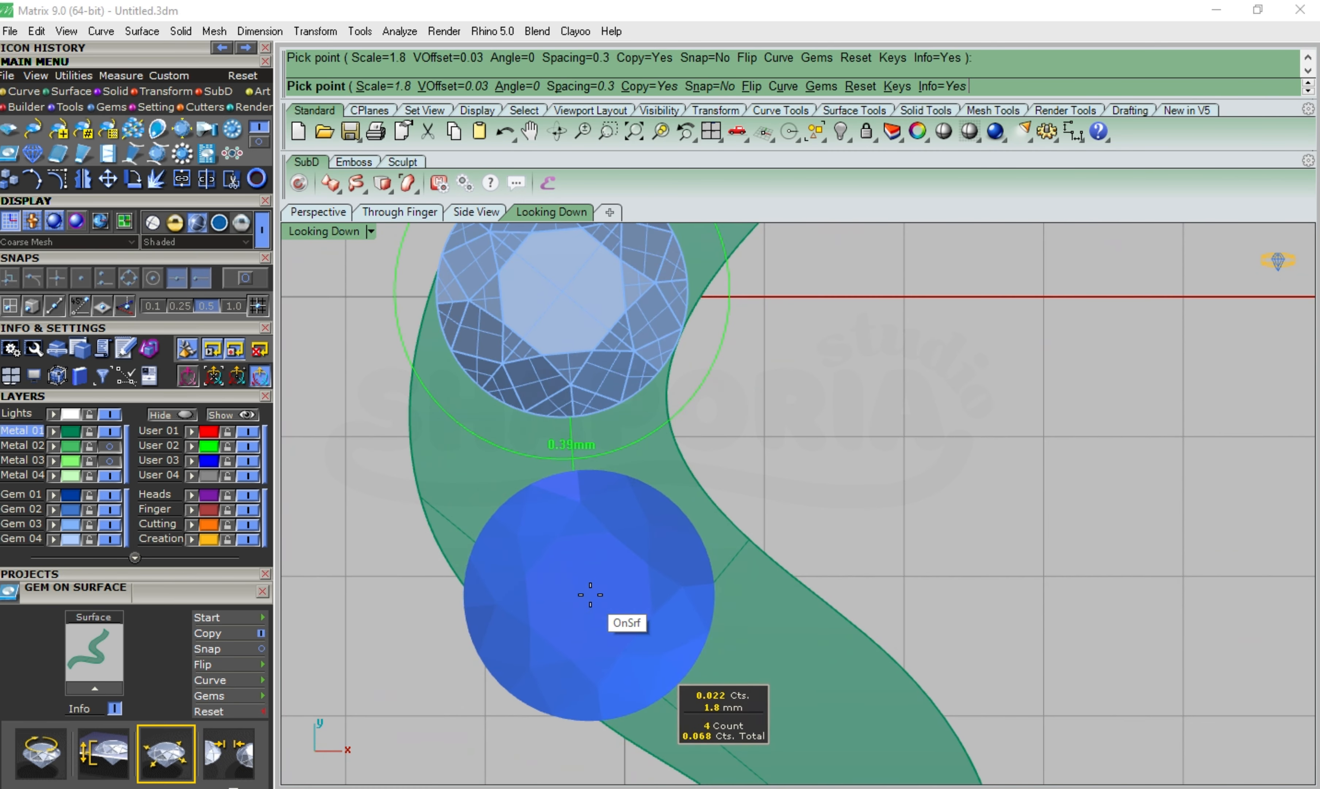
click(594, 552)
Reduce the gem size to 1.6 mm and place a gem on the narrower stretch below the middle bend
scroll(593, 552, down, 5)
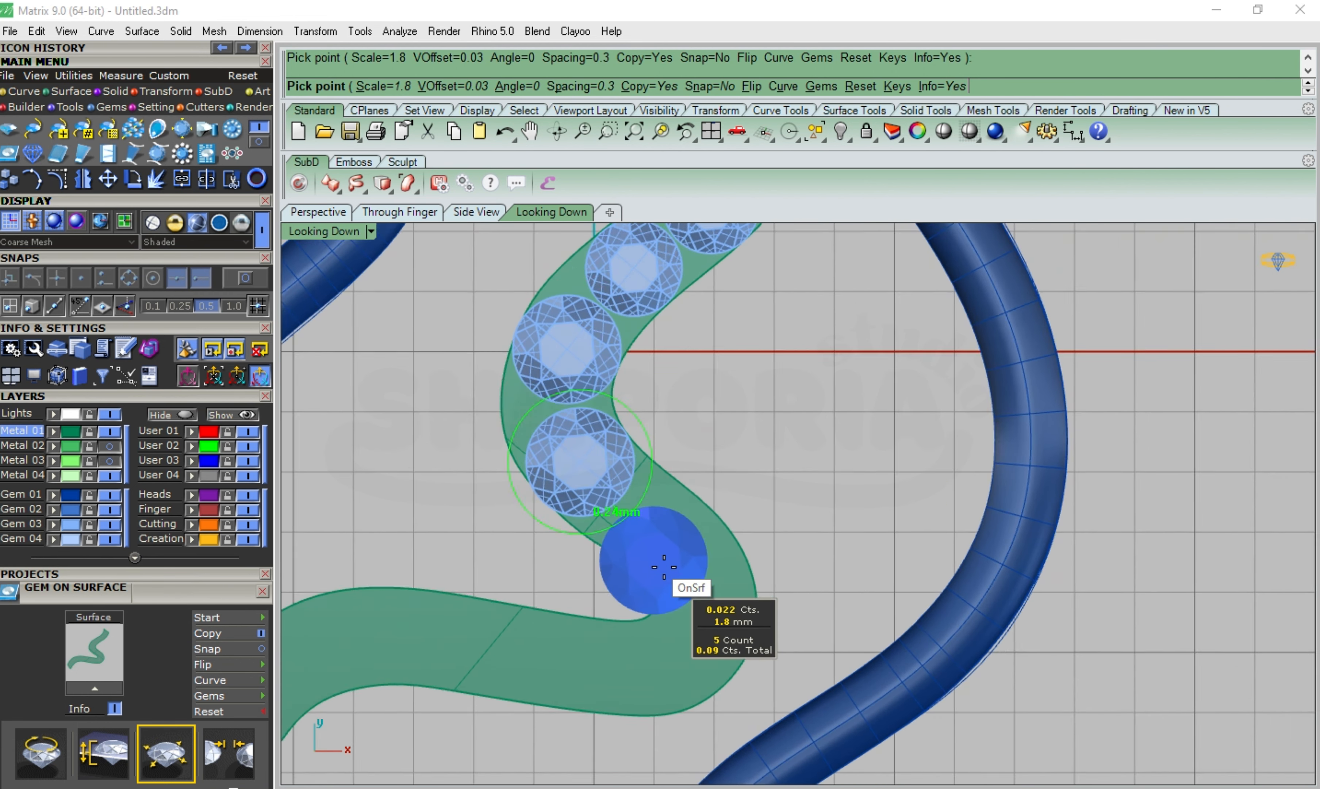
scroll(650, 516, up, 4)
key(Down)
key(Down)
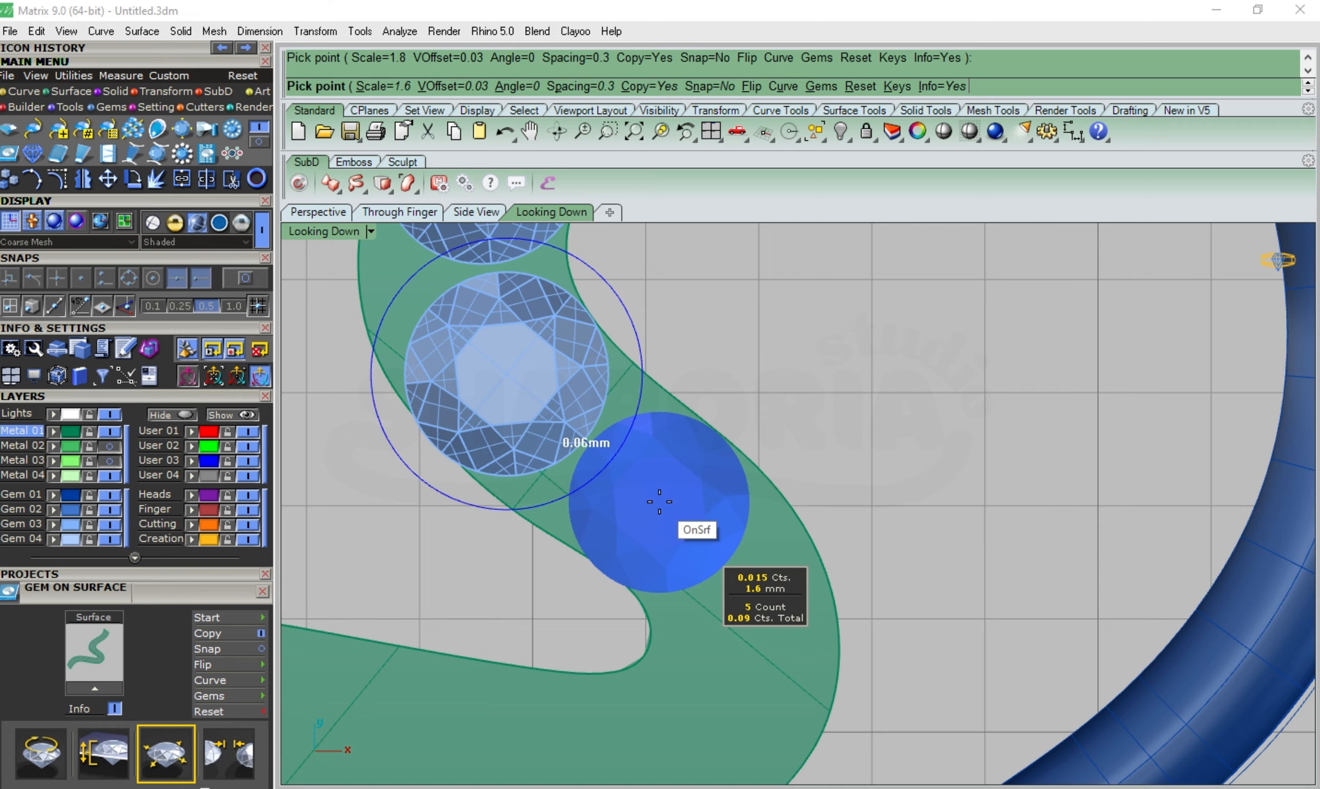
click(662, 498)
Set the gem size to 1.7 mm and place a gem in the outer curve of the band's lower bend
scroll(662, 501, down, 4)
scroll(663, 559, up, 5)
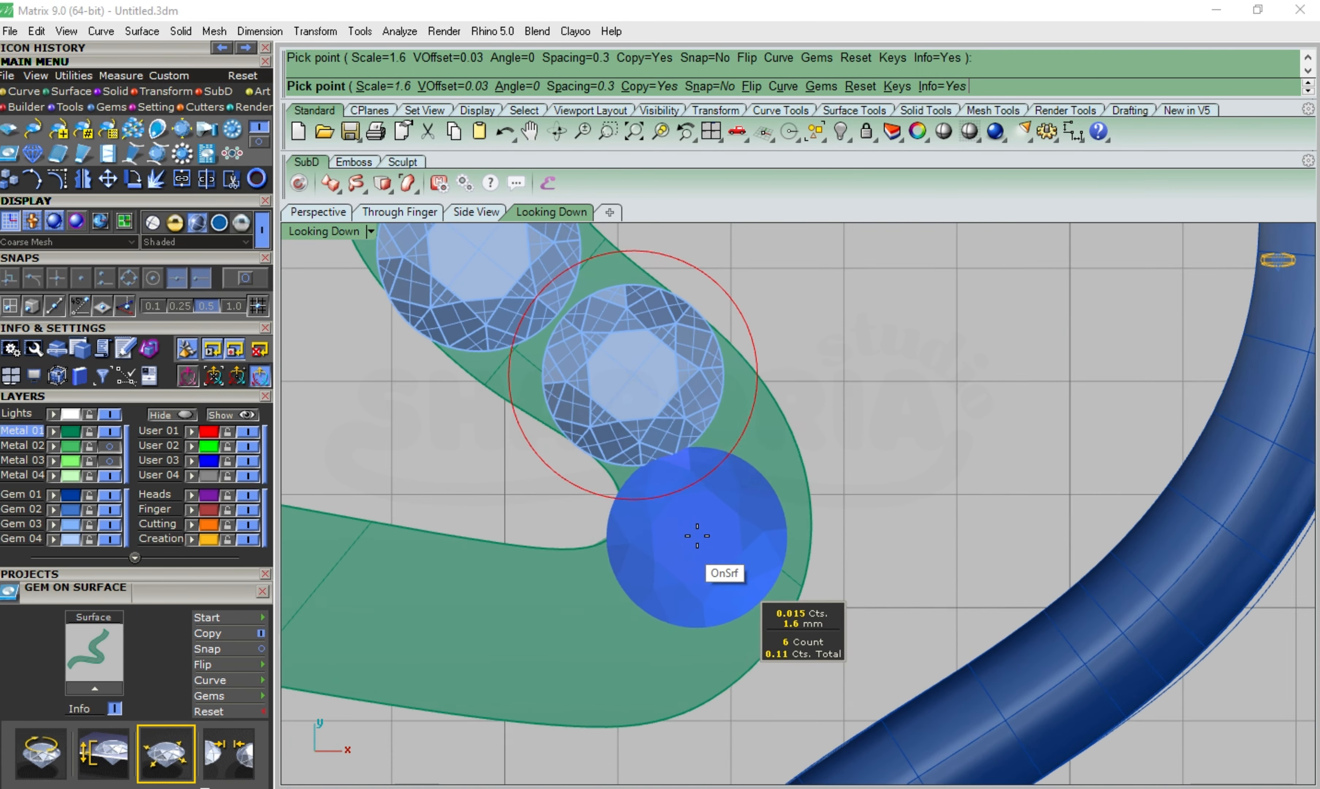
key(Up)
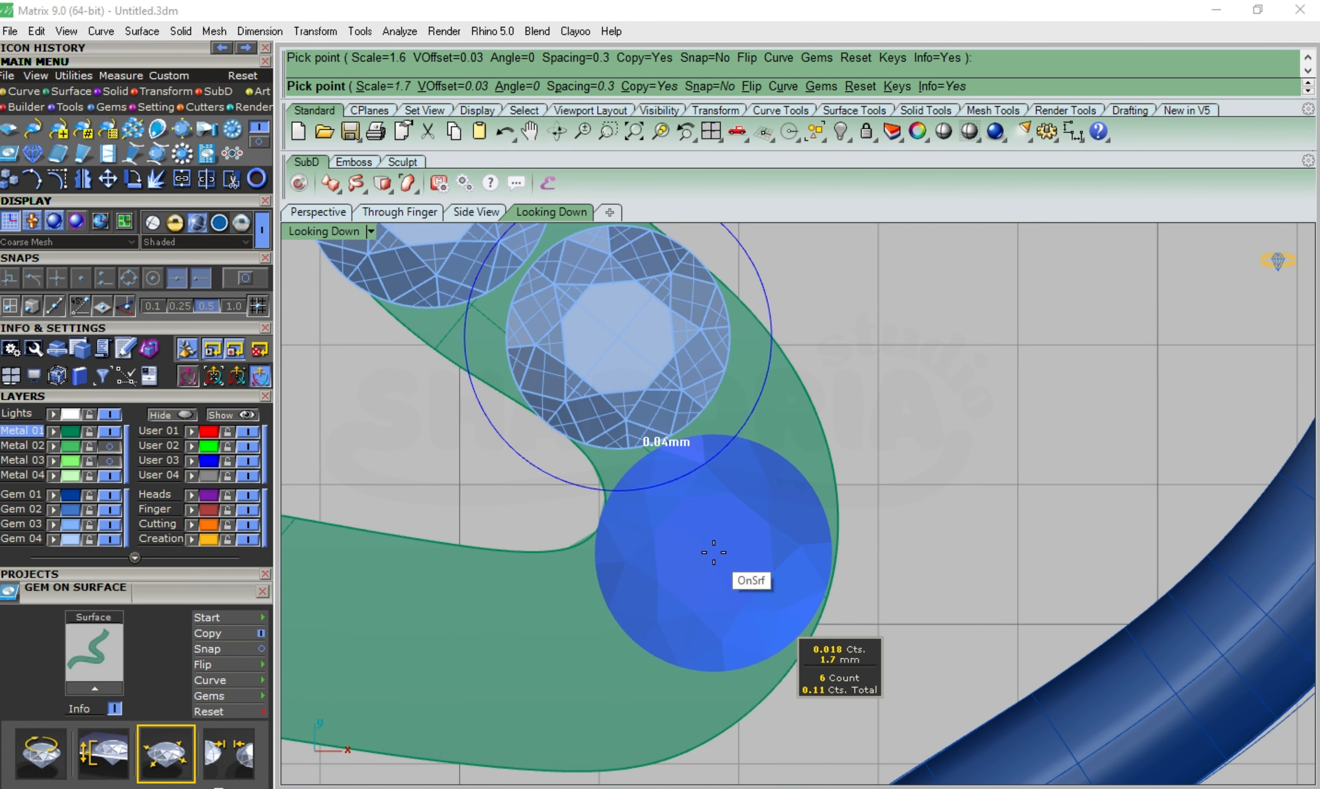
click(716, 552)
scroll(716, 544, down, 4)
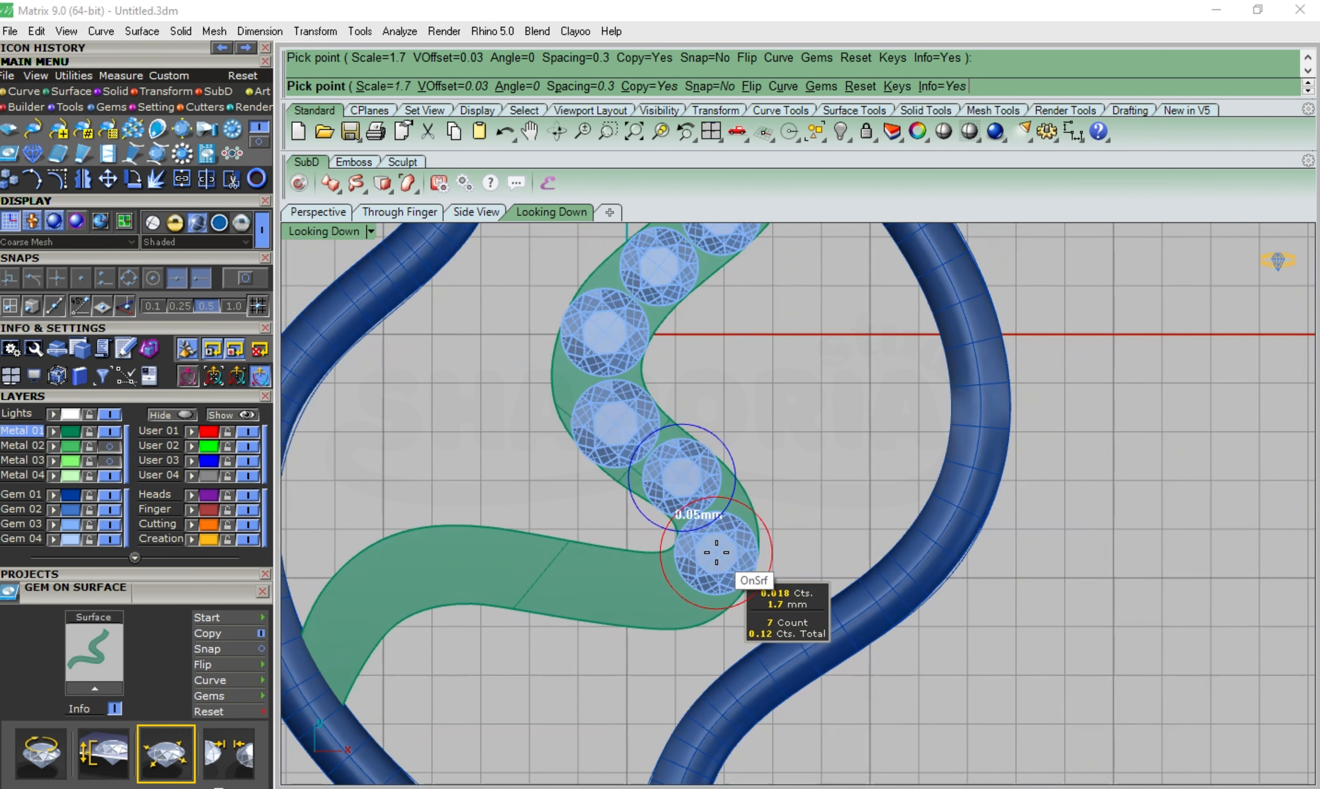
scroll(713, 539, up, 4)
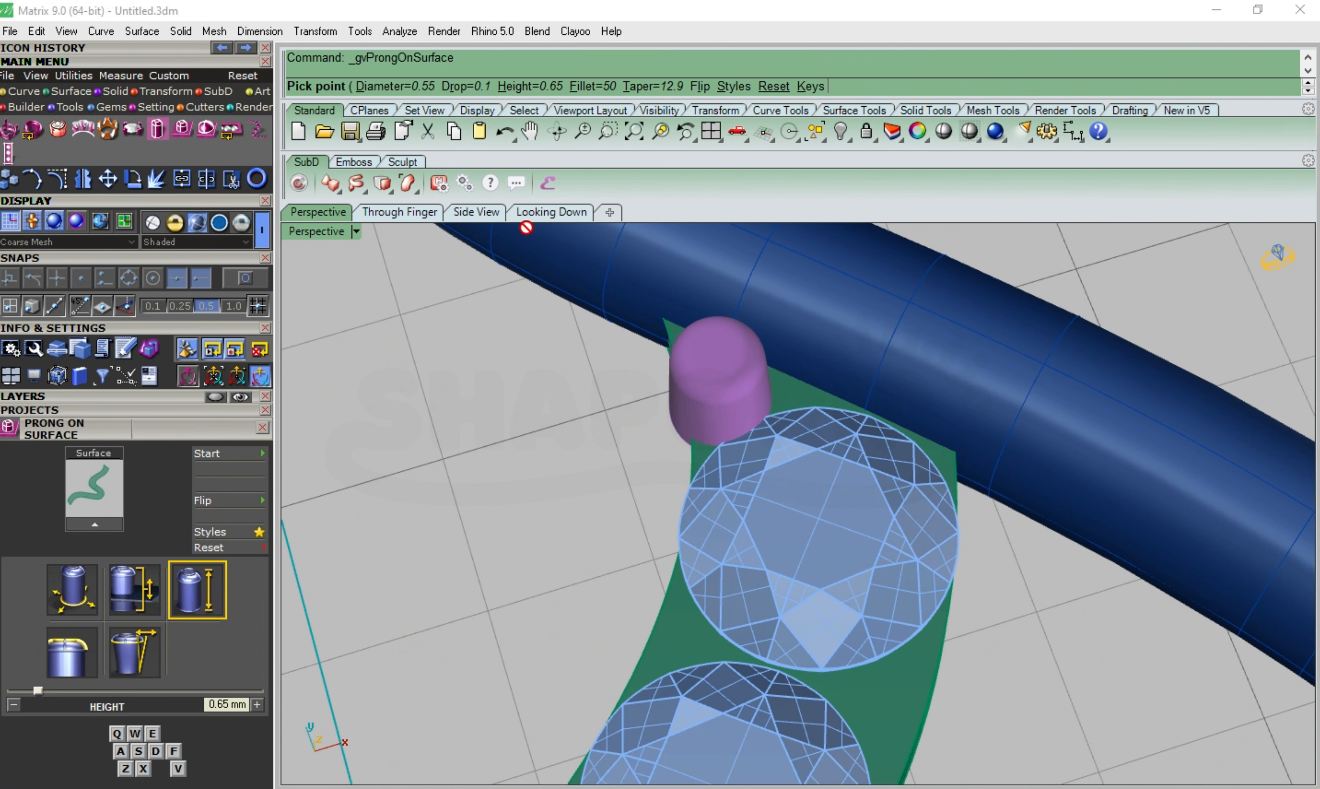
Set the prong drop to 0.1 mm and place a 0.55 mm prong above the first gem at the band's upper tip
click(536, 212)
scroll(698, 285, up, 5)
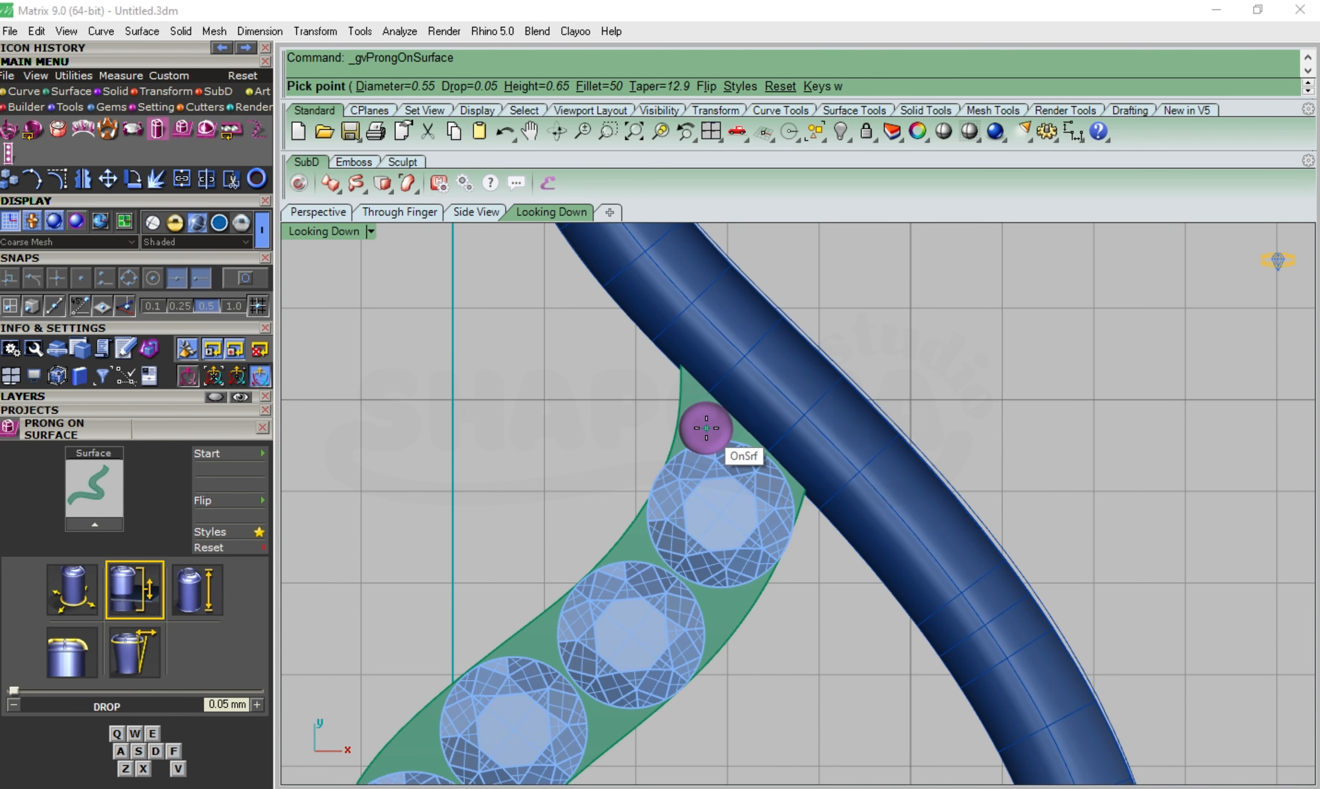
click(256, 706)
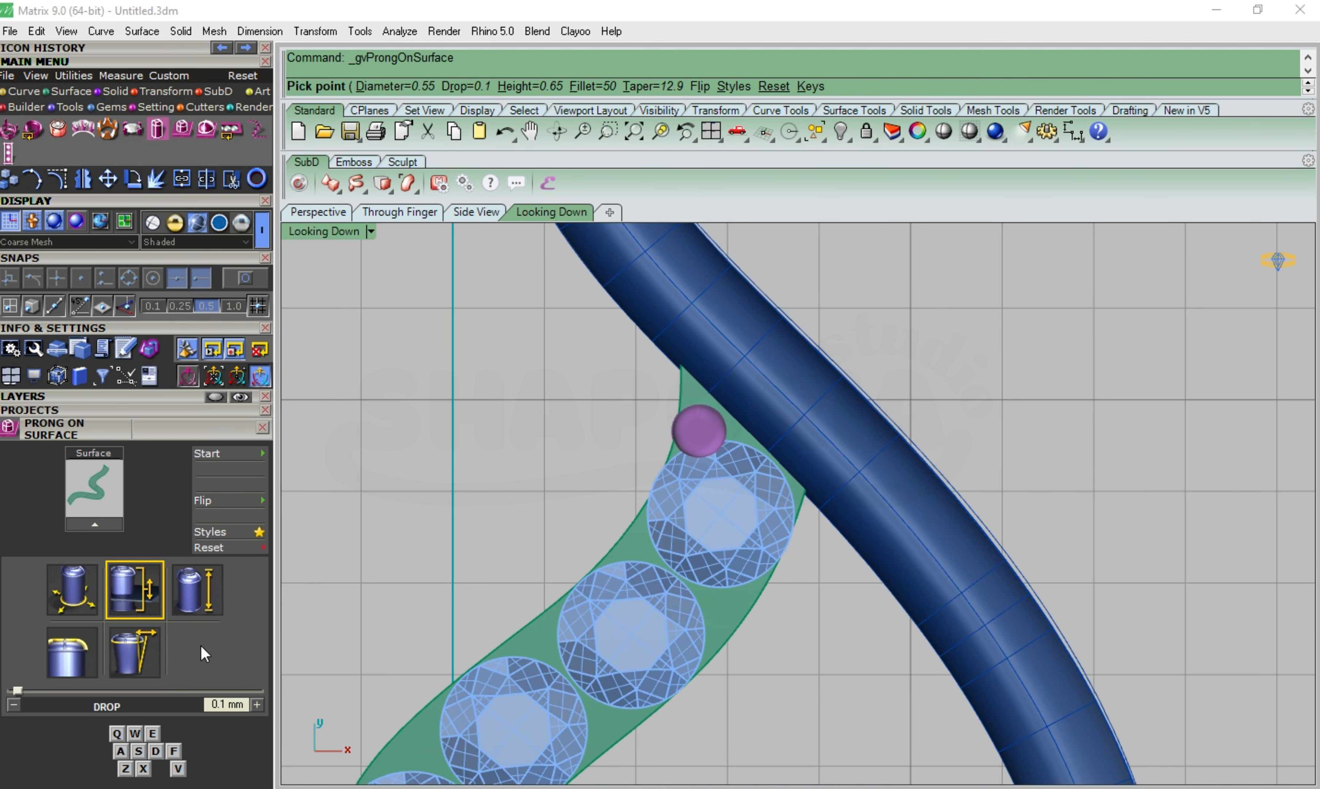
key(e)
scroll(706, 428, up, 2)
key(q)
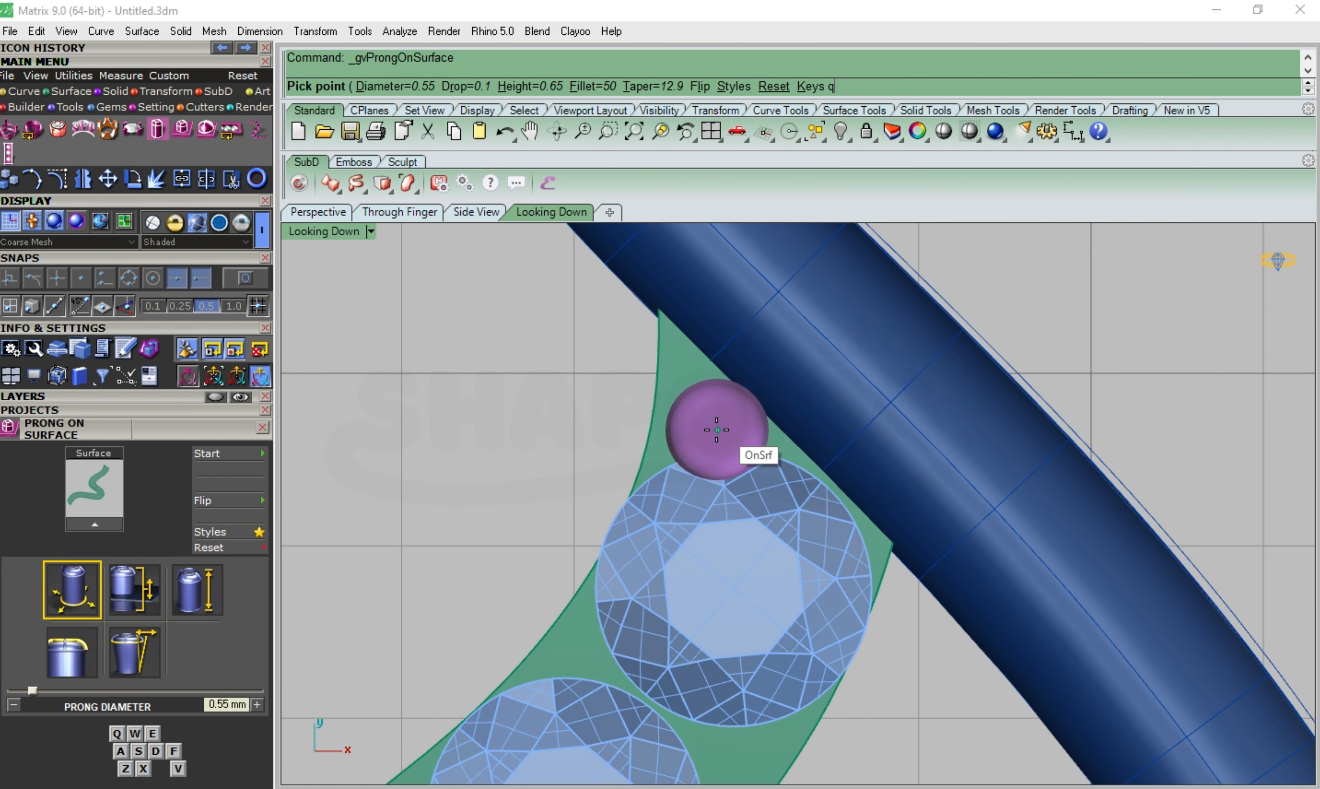
click(709, 430)
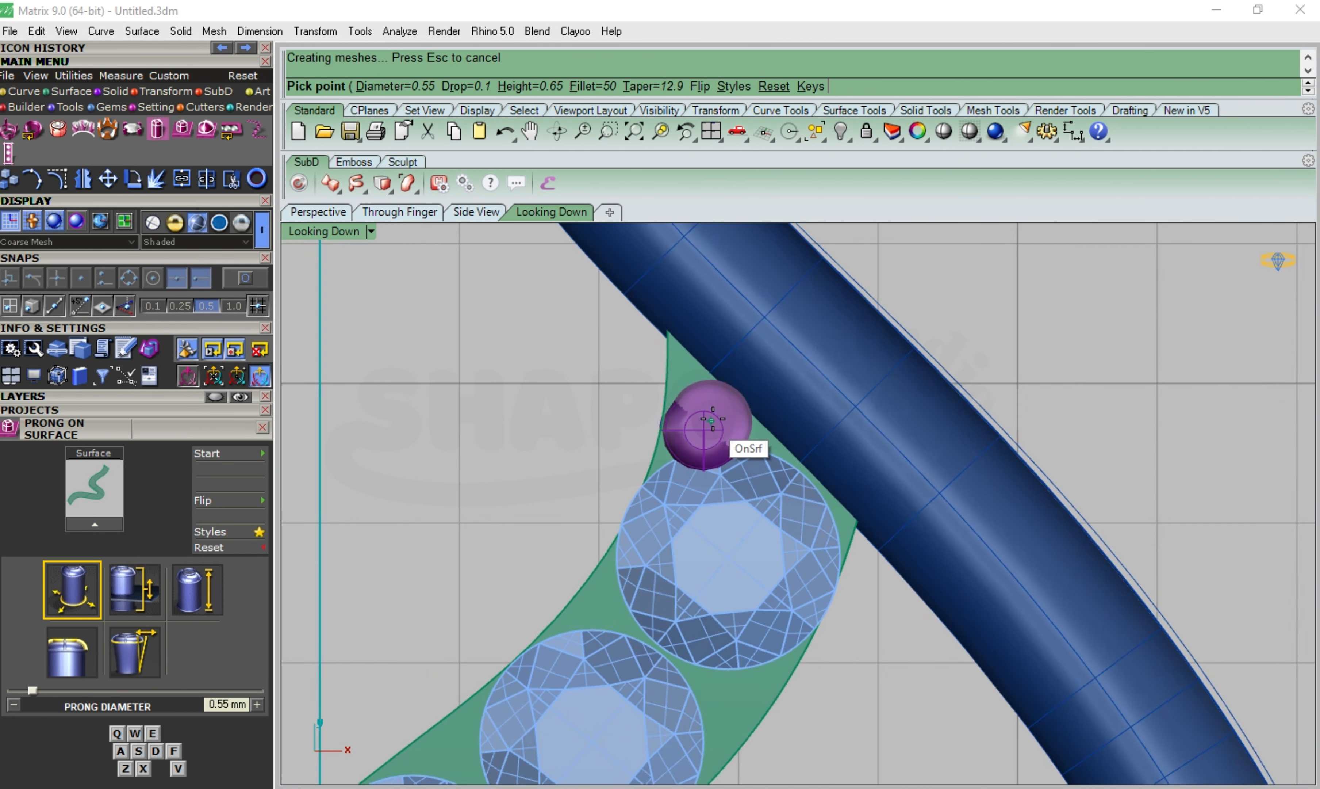
Reduce the prong diameter to 0.5 mm and place a prong on each side between the first and second gems
scroll(695, 360, down, 3)
scroll(669, 536, up, 3)
key(q)
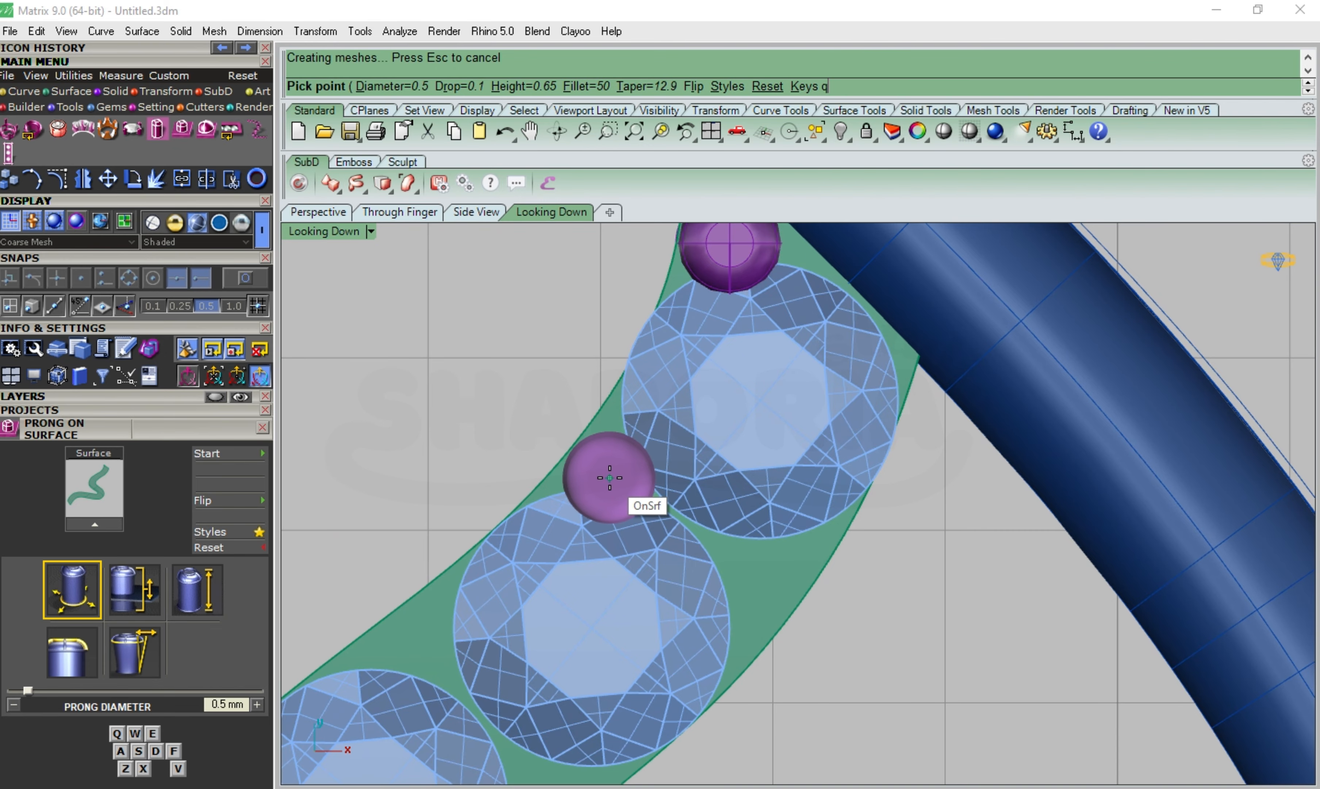
click(749, 573)
scroll(788, 514, down, 3)
scroll(587, 600, up, 3)
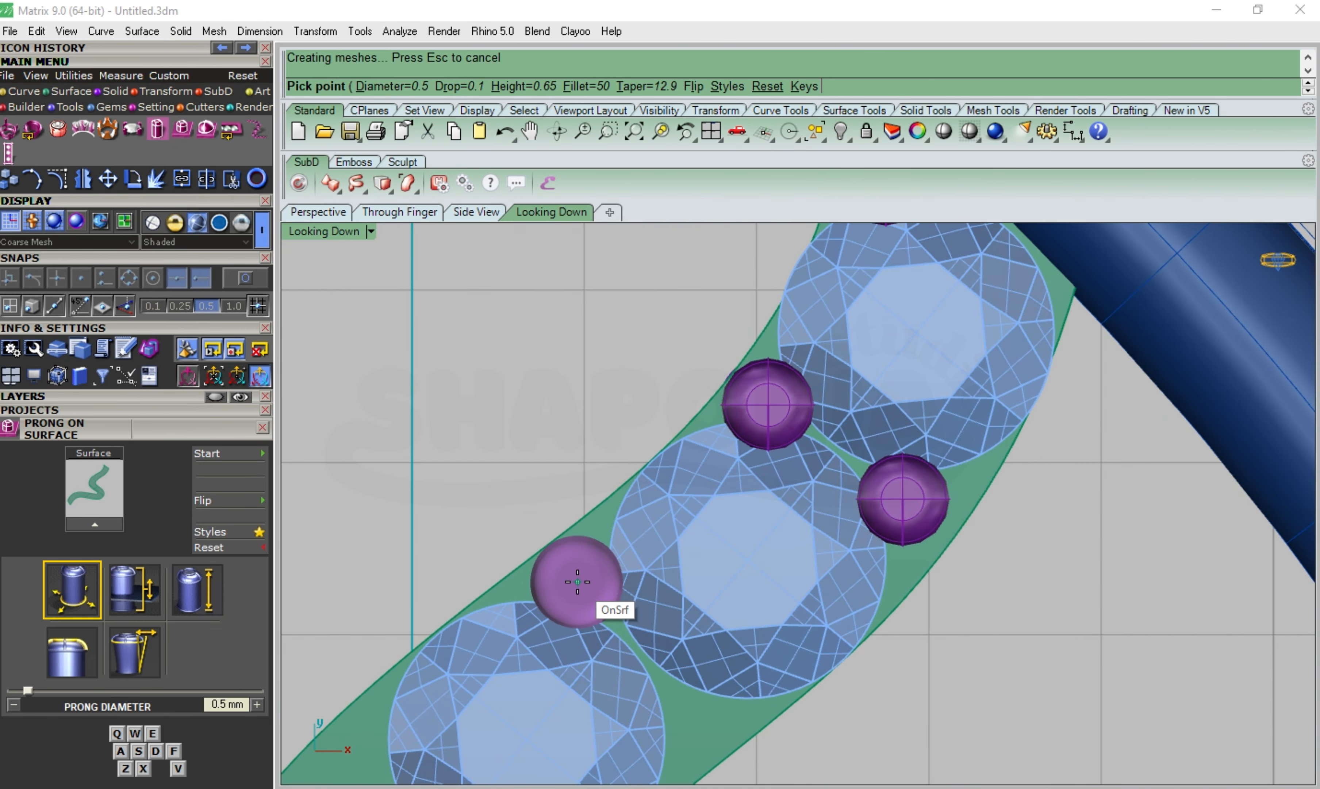
Place a pair of 0.5 mm prongs on both sides of the gap between the second and third gems
click(583, 584)
scroll(642, 524, down, 3)
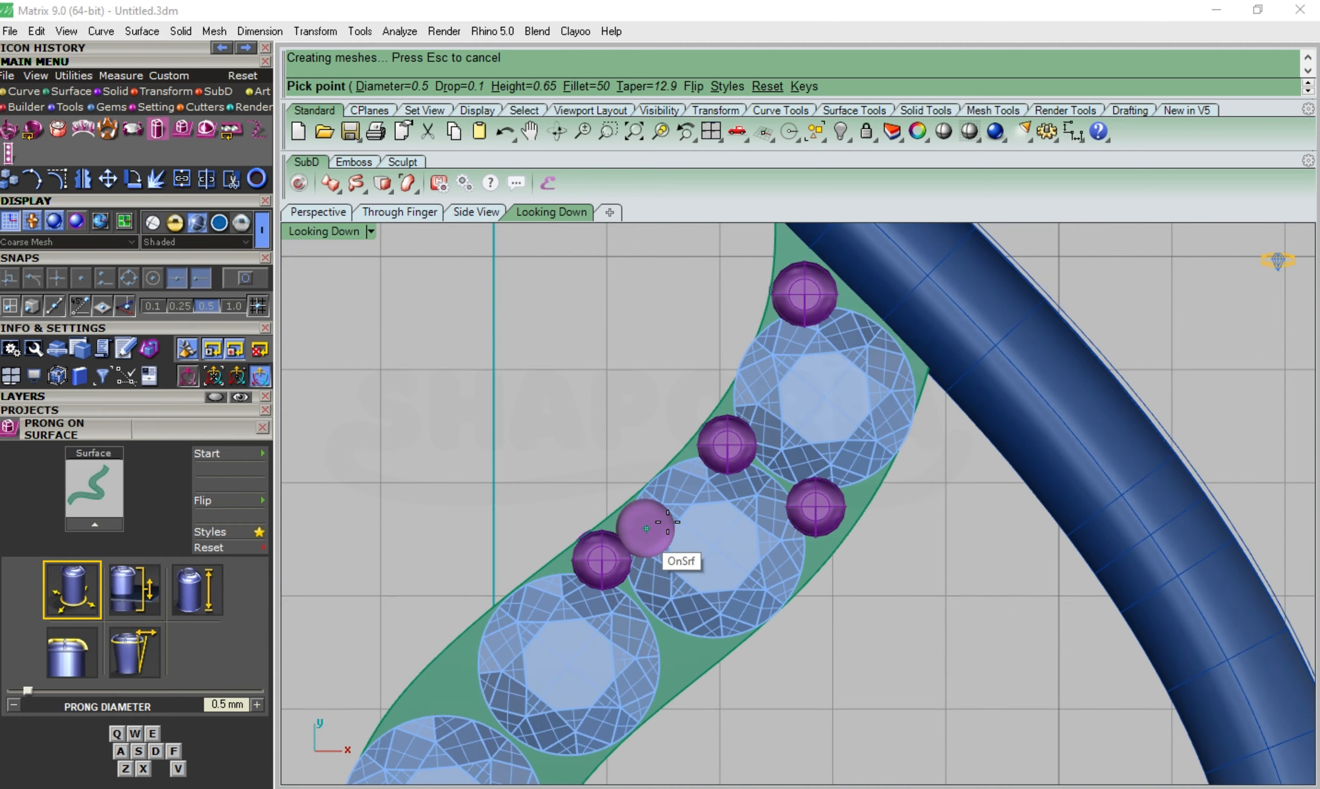
scroll(642, 636, up, 4)
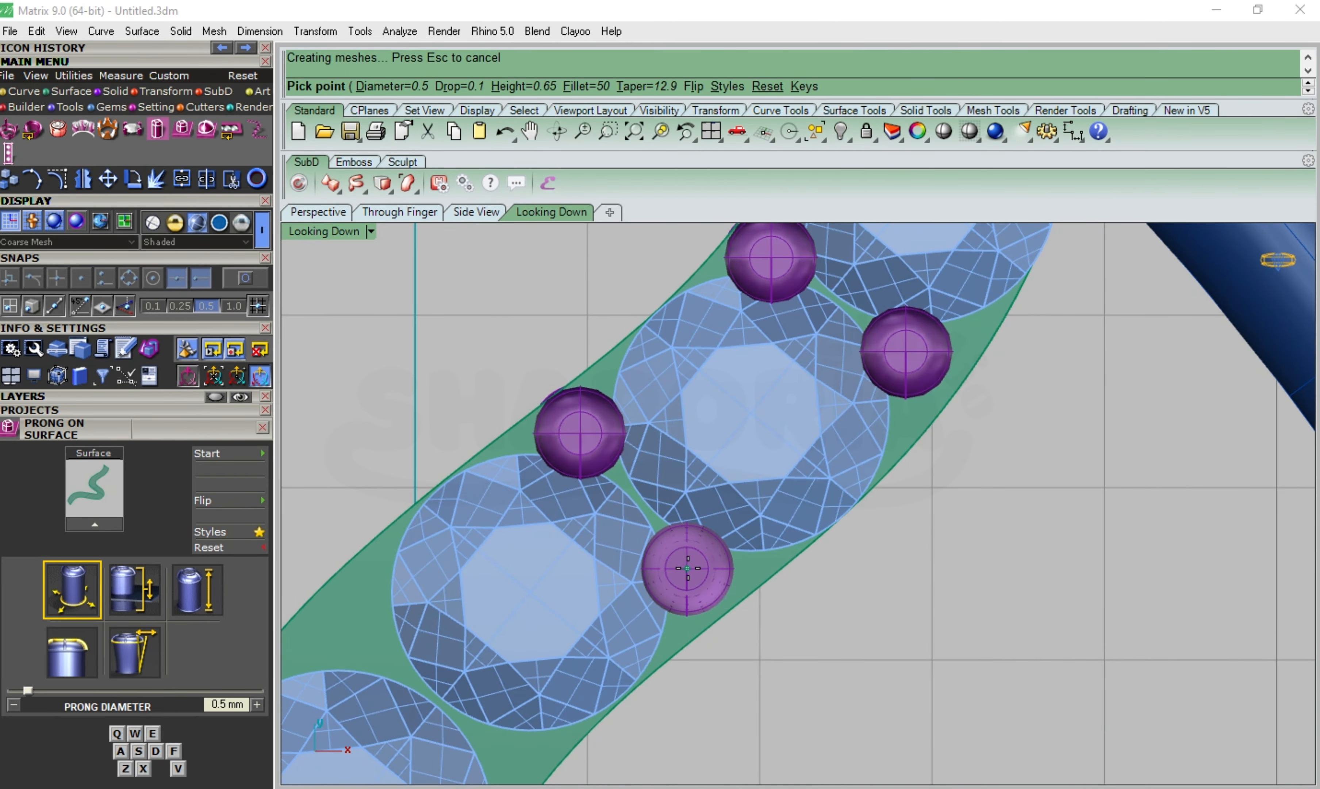
click(688, 568)
scroll(691, 563, down, 3)
scroll(568, 595, up, 4)
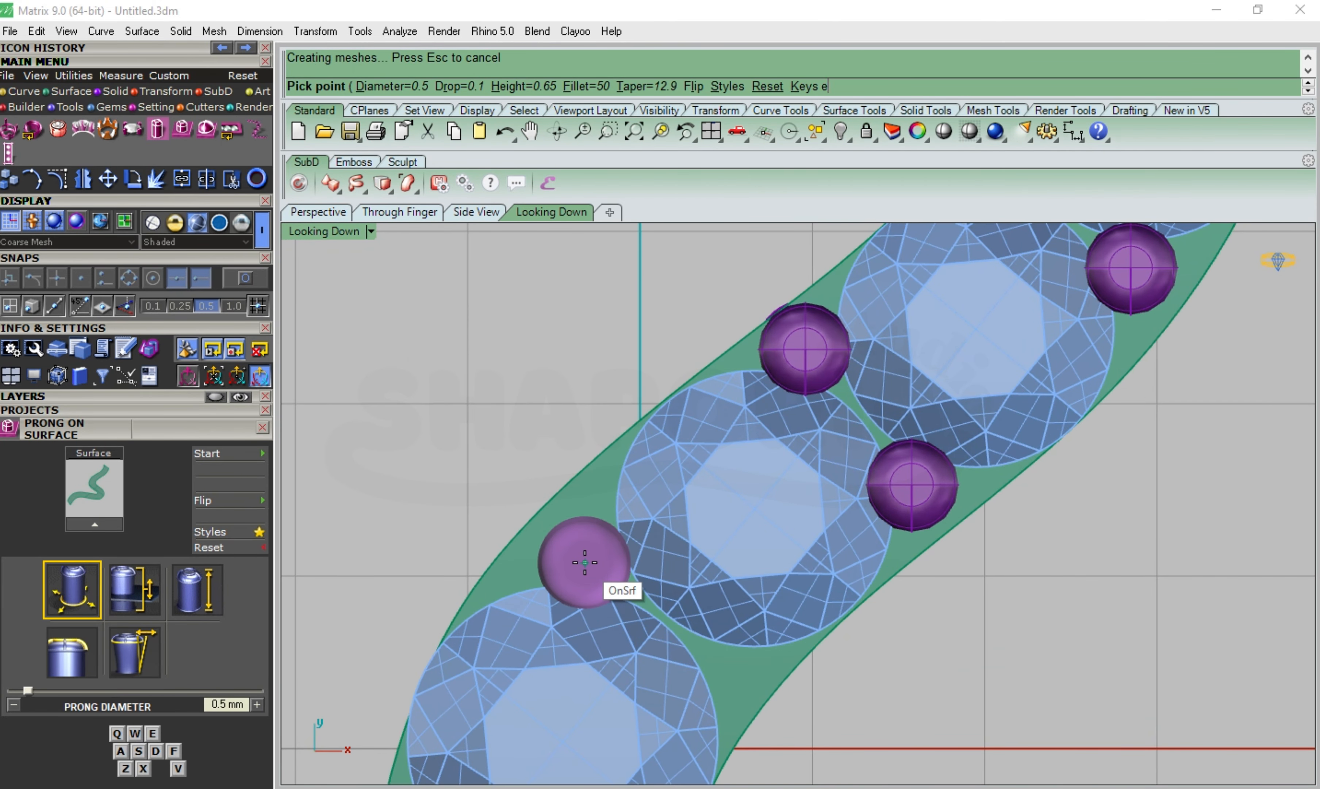
Set the prong diameter to 0.55 mm and place a prong on each side between the third and fourth gems
key(Return)
click(580, 552)
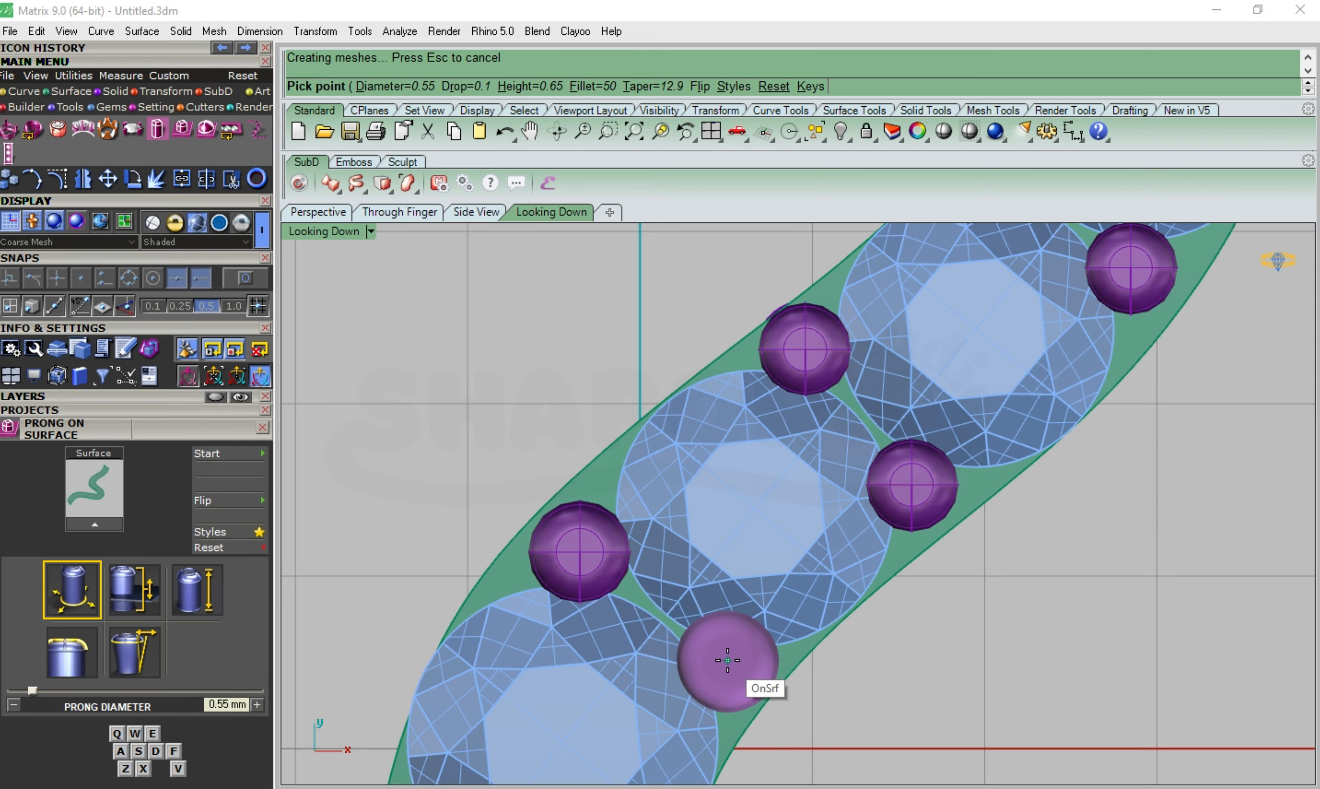
click(723, 656)
scroll(771, 365, down, 3)
scroll(742, 412, up, 4)
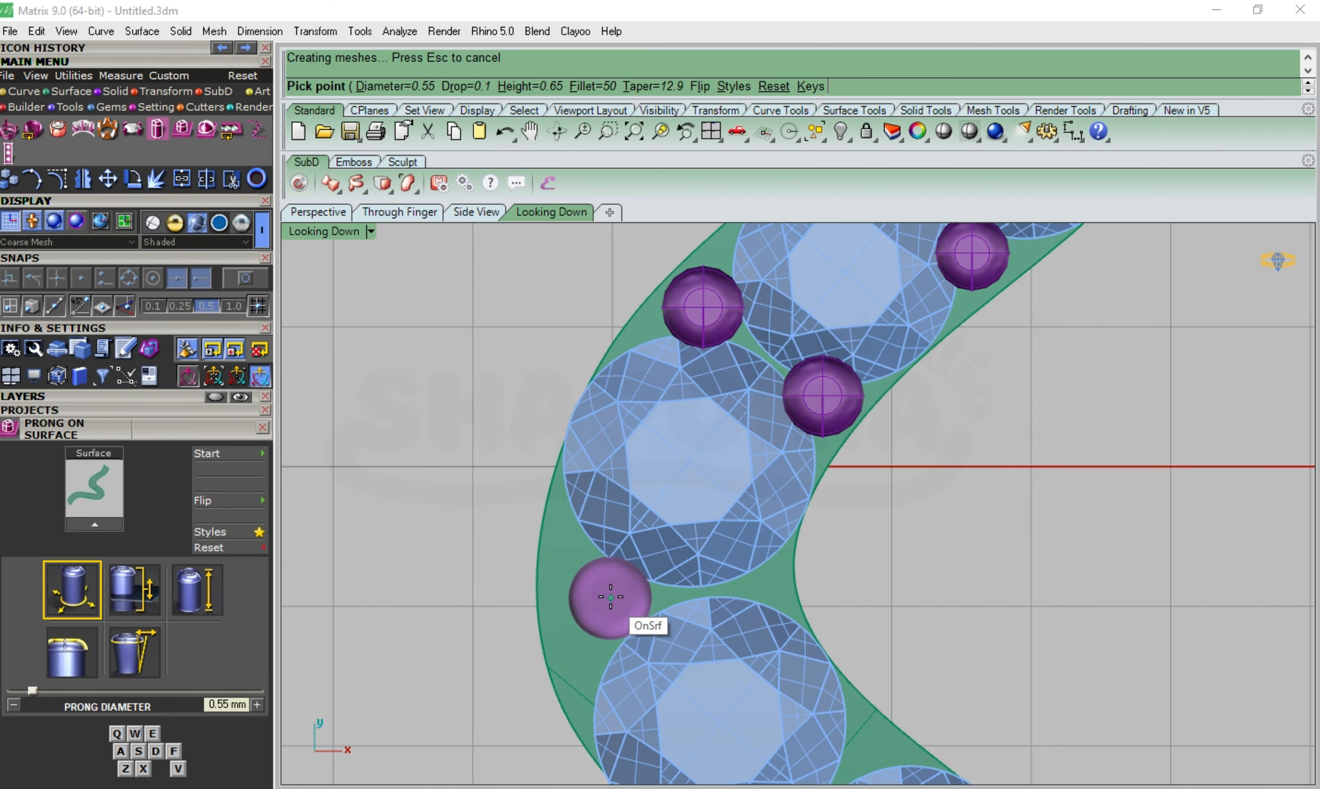
Place a 0.65 mm outer prong and a 0.55 mm inner prong between the fourth and fifth gems
key(e)
key(e)
click(616, 599)
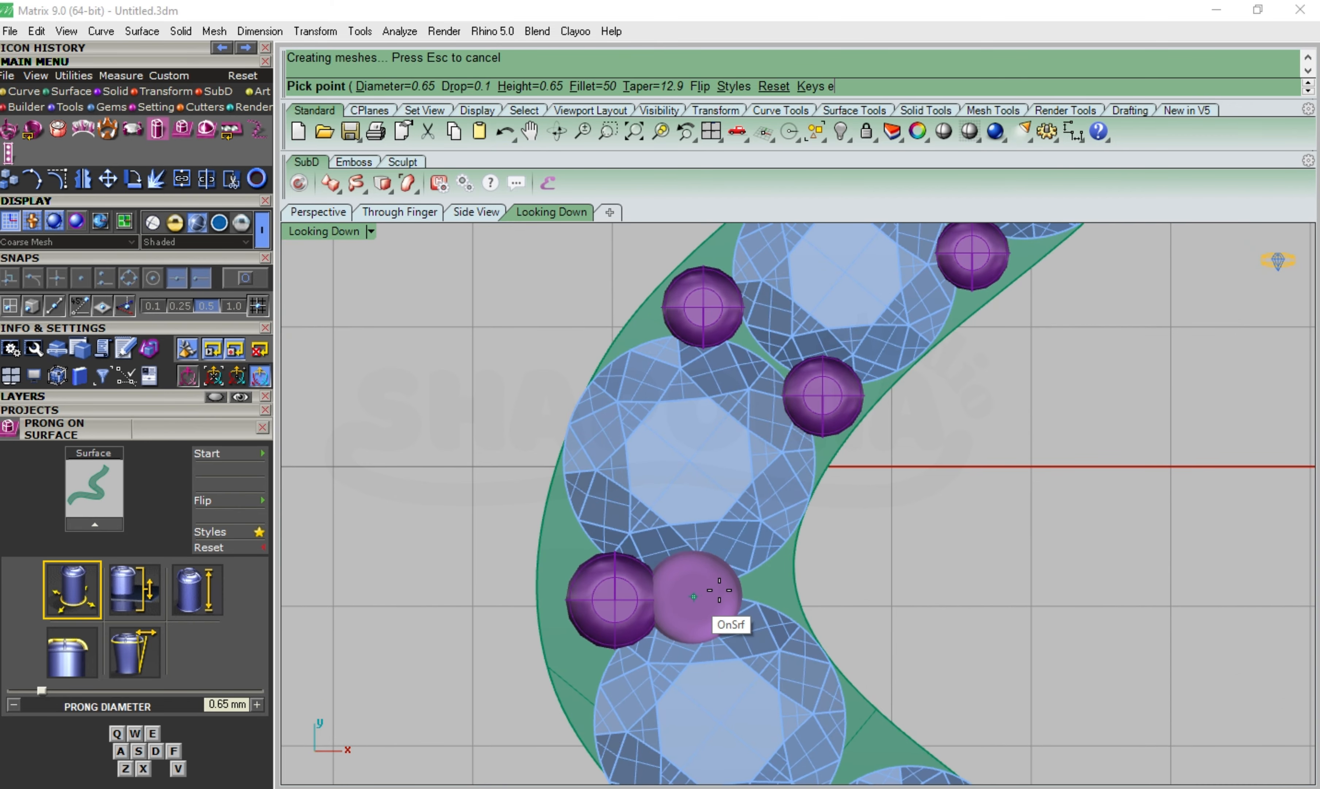
key(q)
key(q)
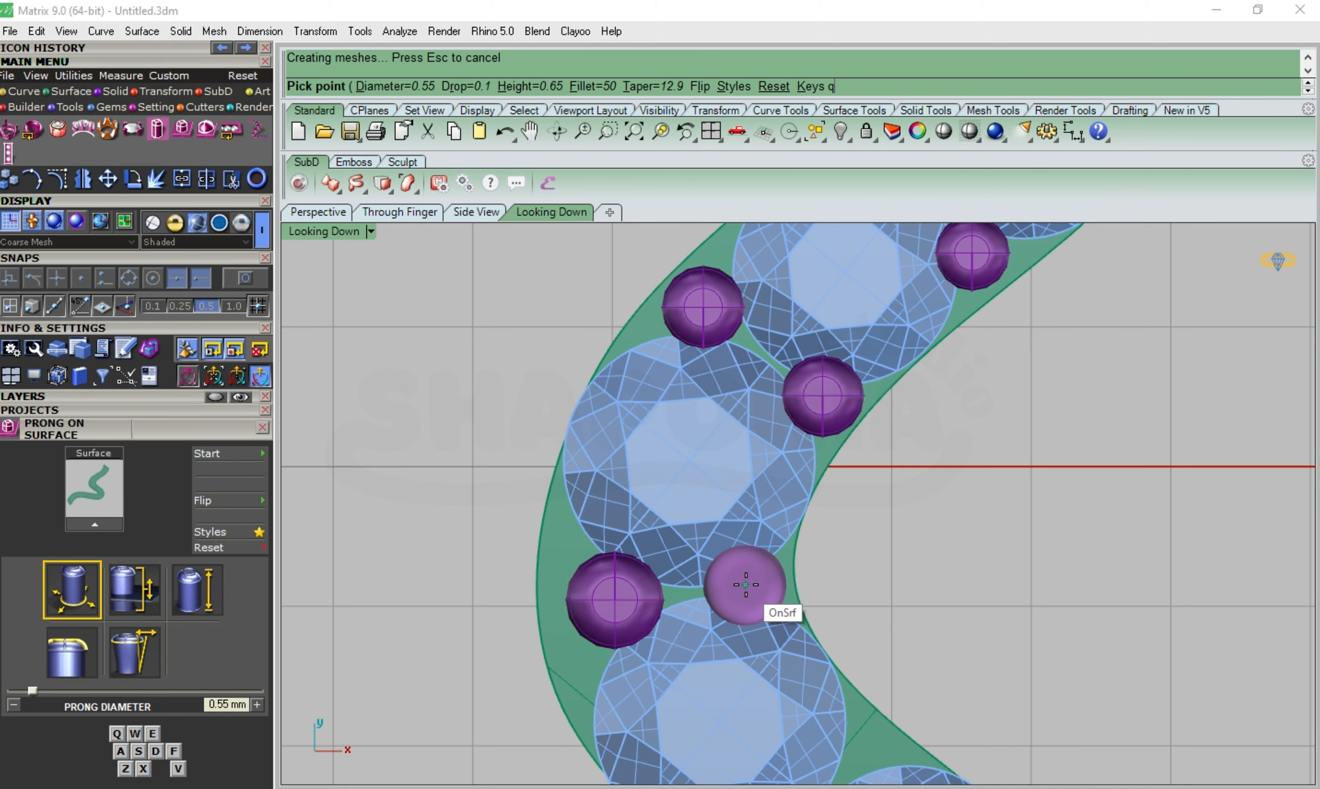
Set the prong diameter to 0.6 mm and place a pair of prongs between the fifth and sixth gems
scroll(749, 585, down, 5)
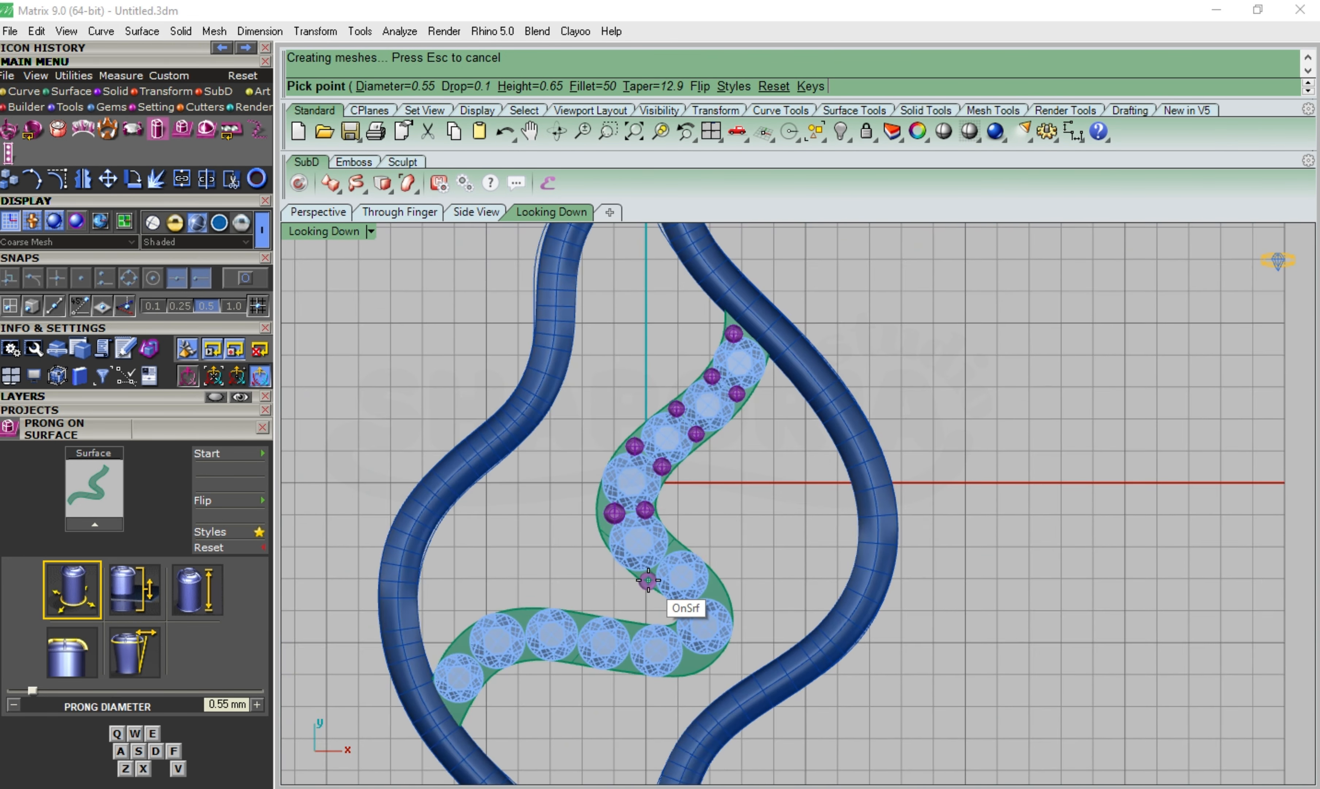
scroll(654, 589, up, 5)
key(e)
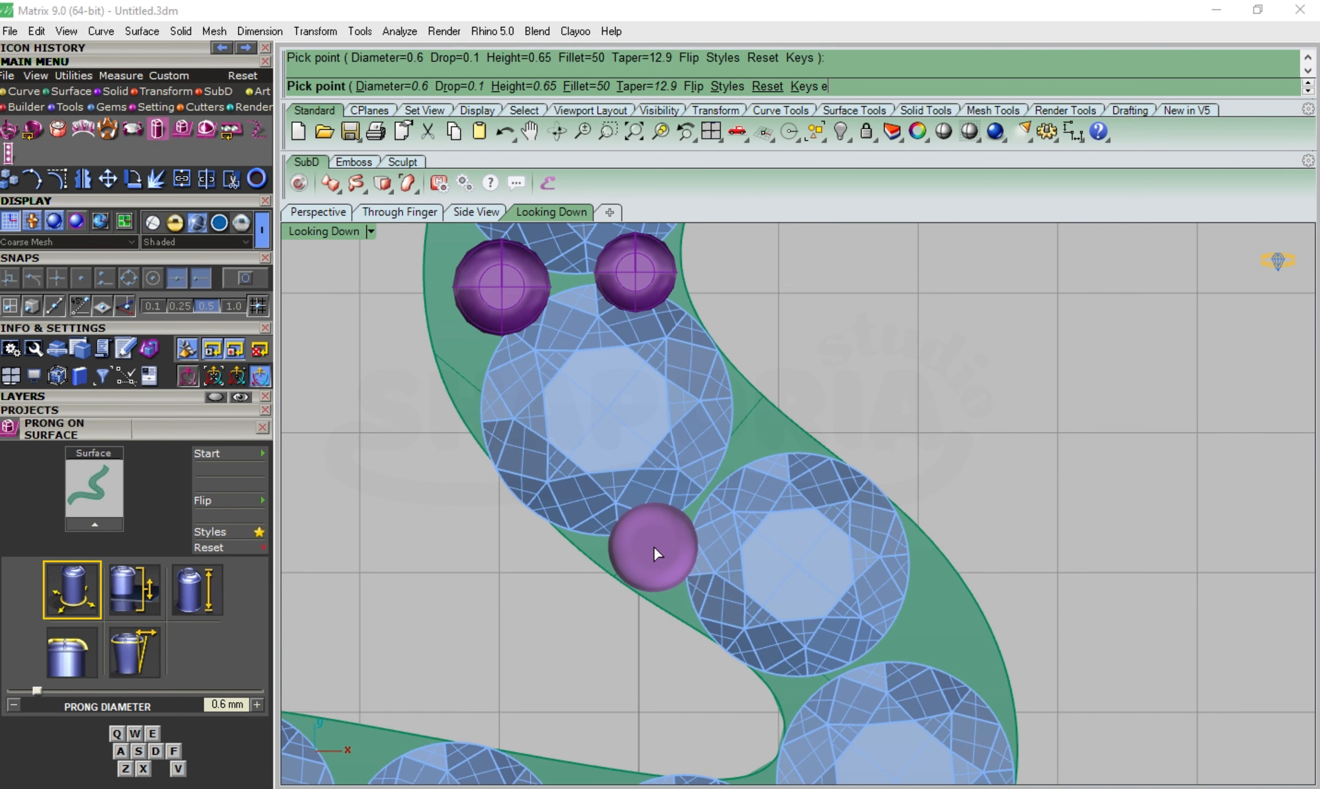
click(654, 548)
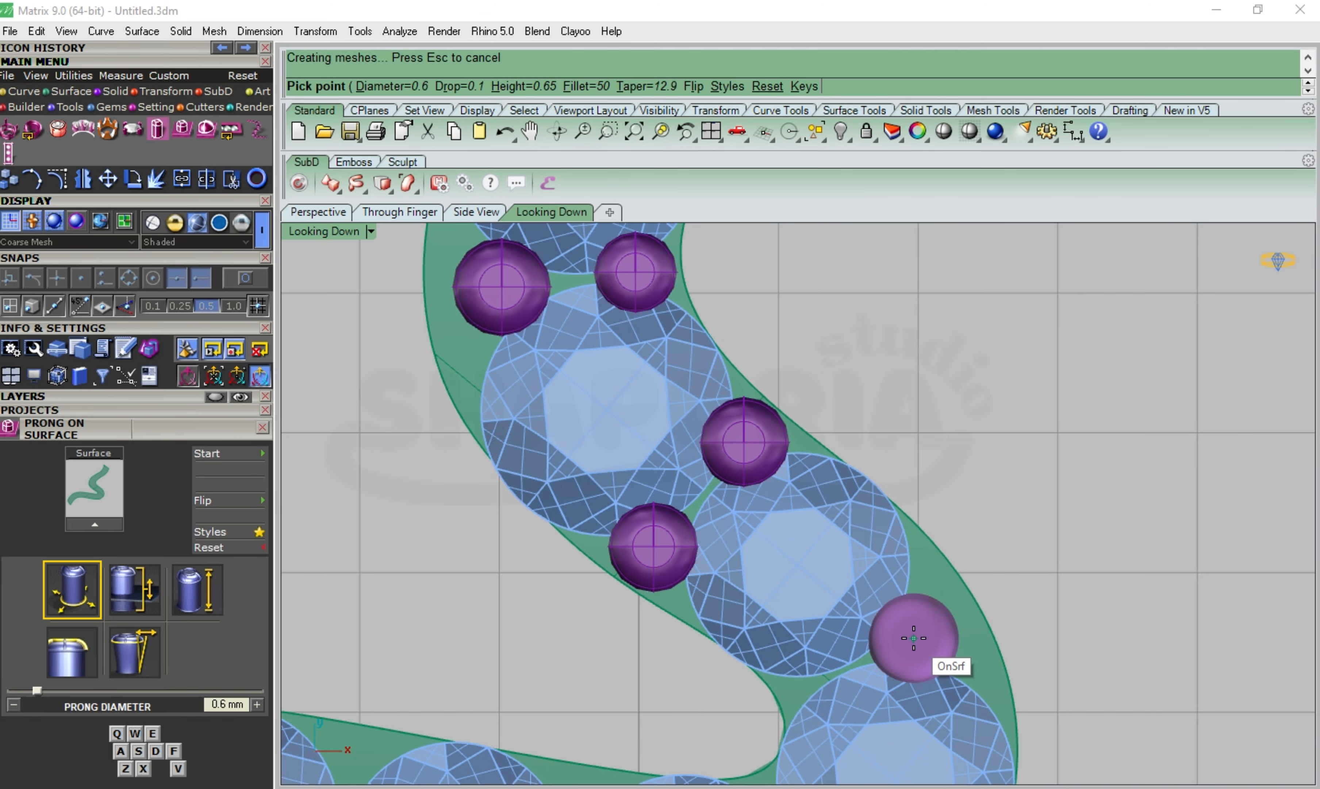
key(e)
key(q)
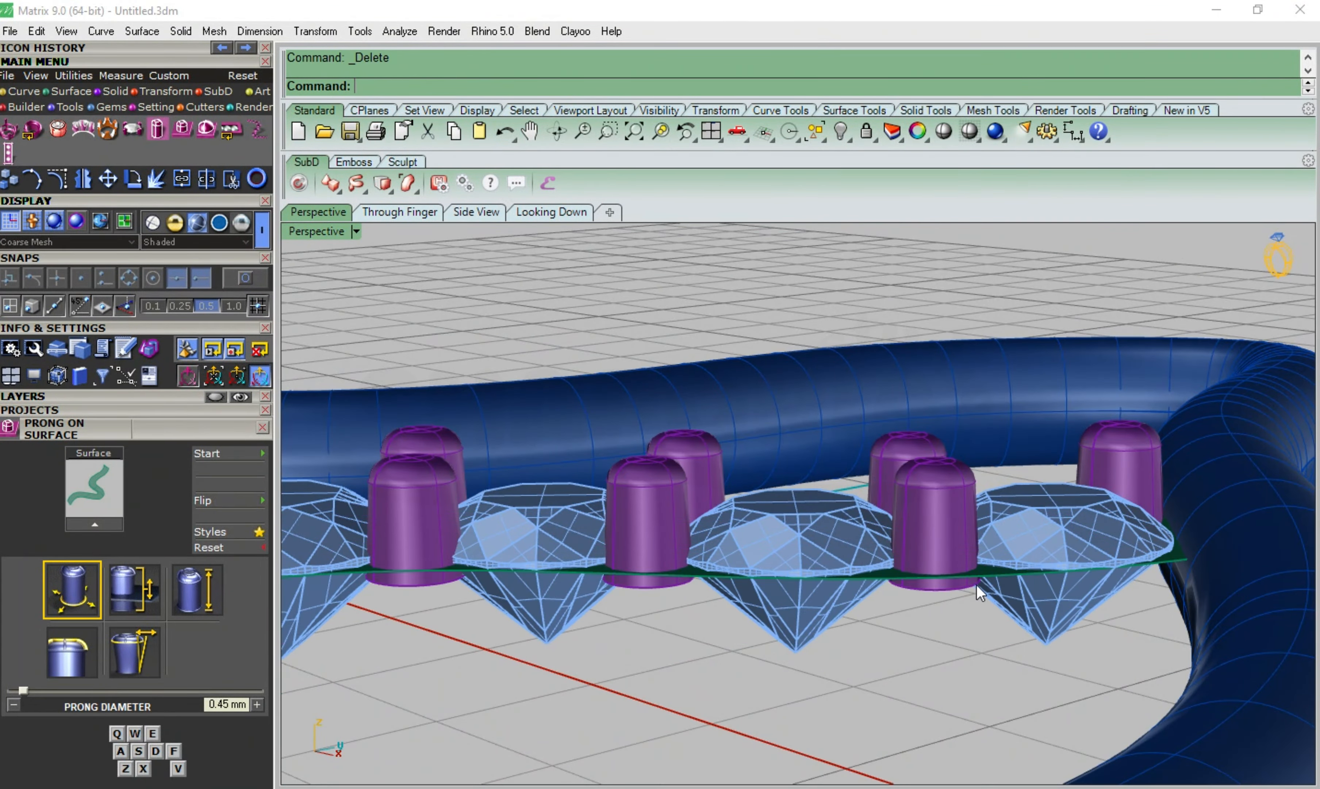
Try to extrude the band surface with Solid and DeleteInput set to No, and undo the extrusion
click(977, 581)
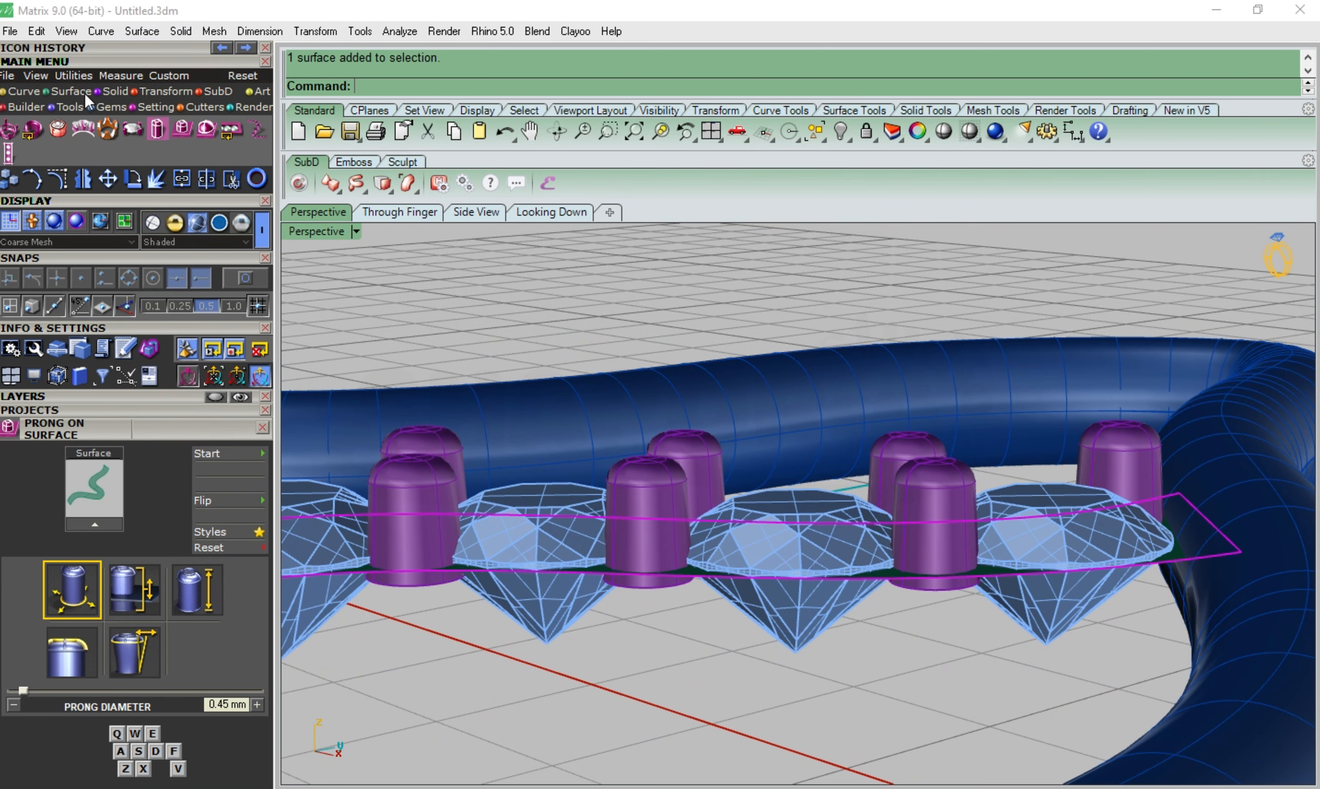
click(114, 91)
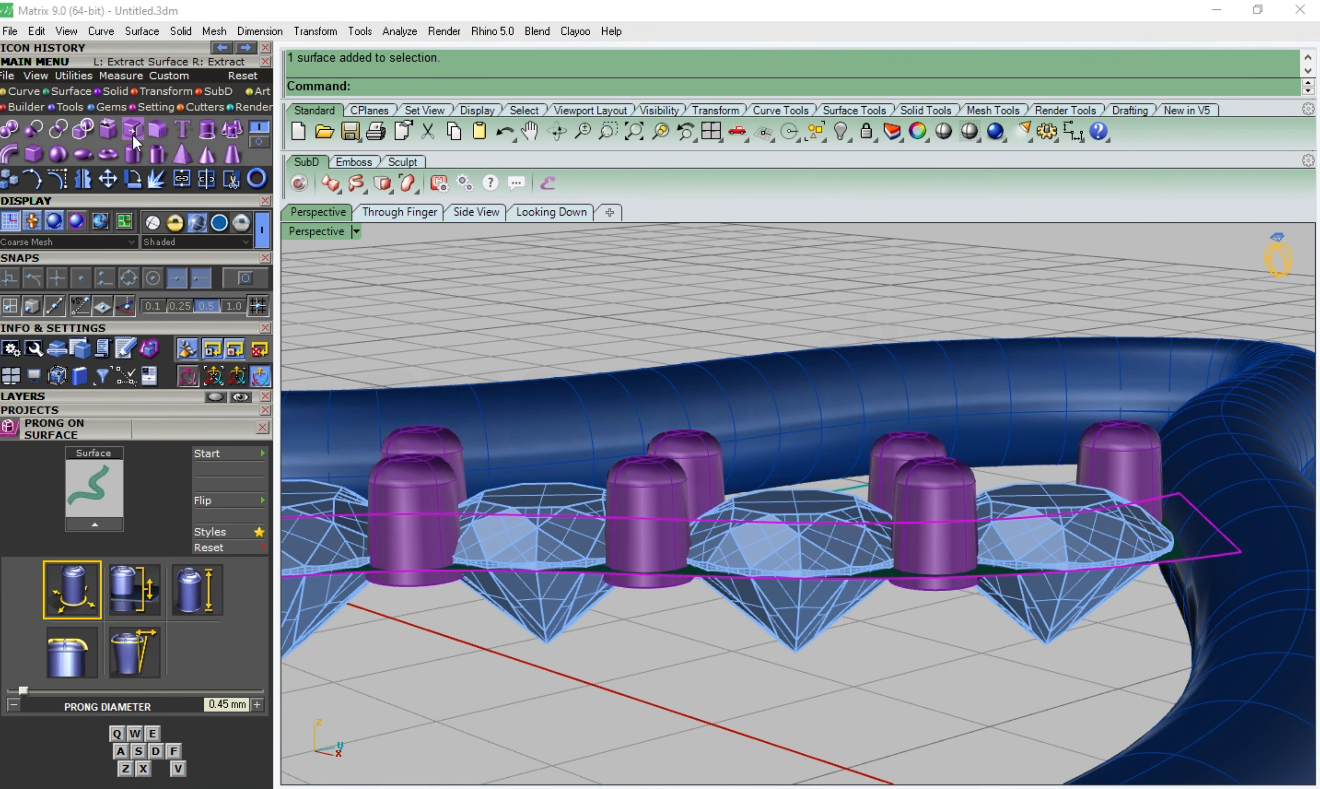
click(131, 134)
key(Return)
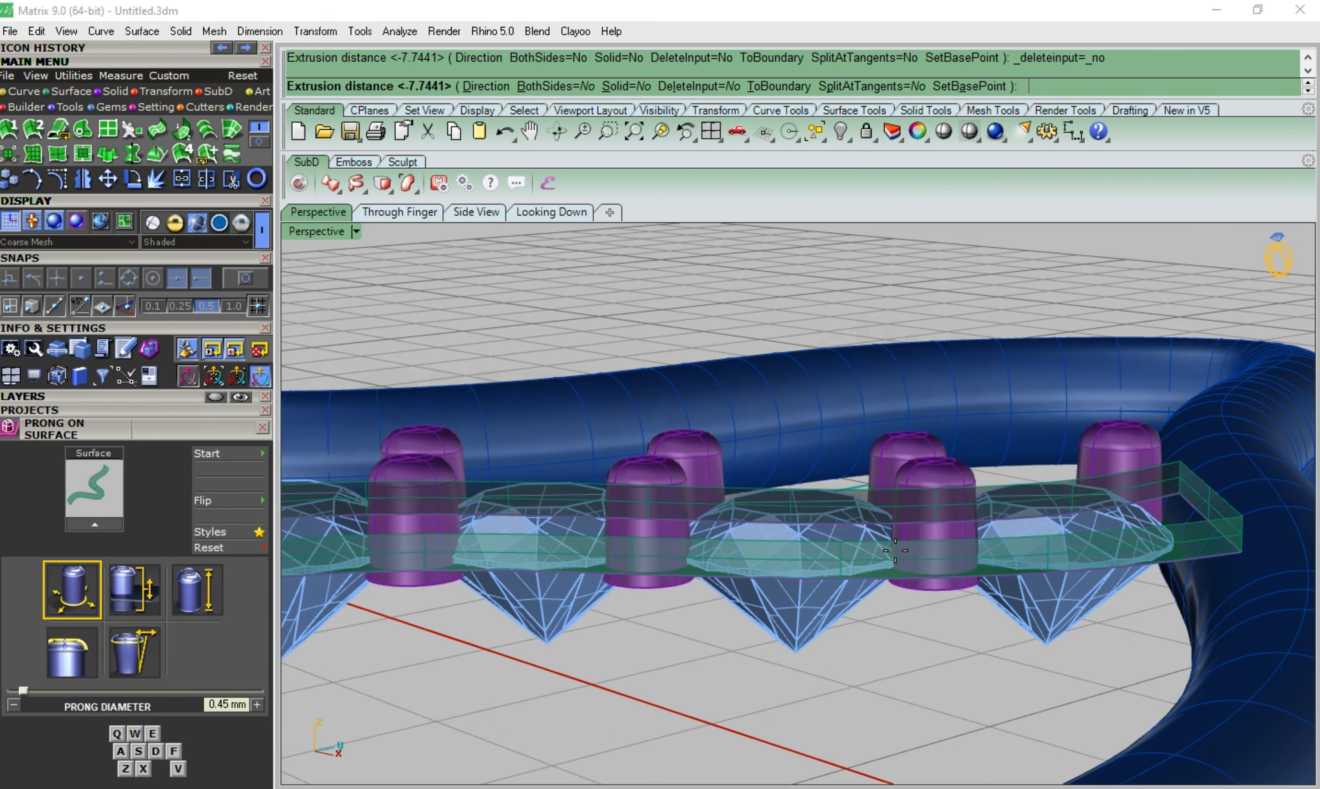
click(245, 278)
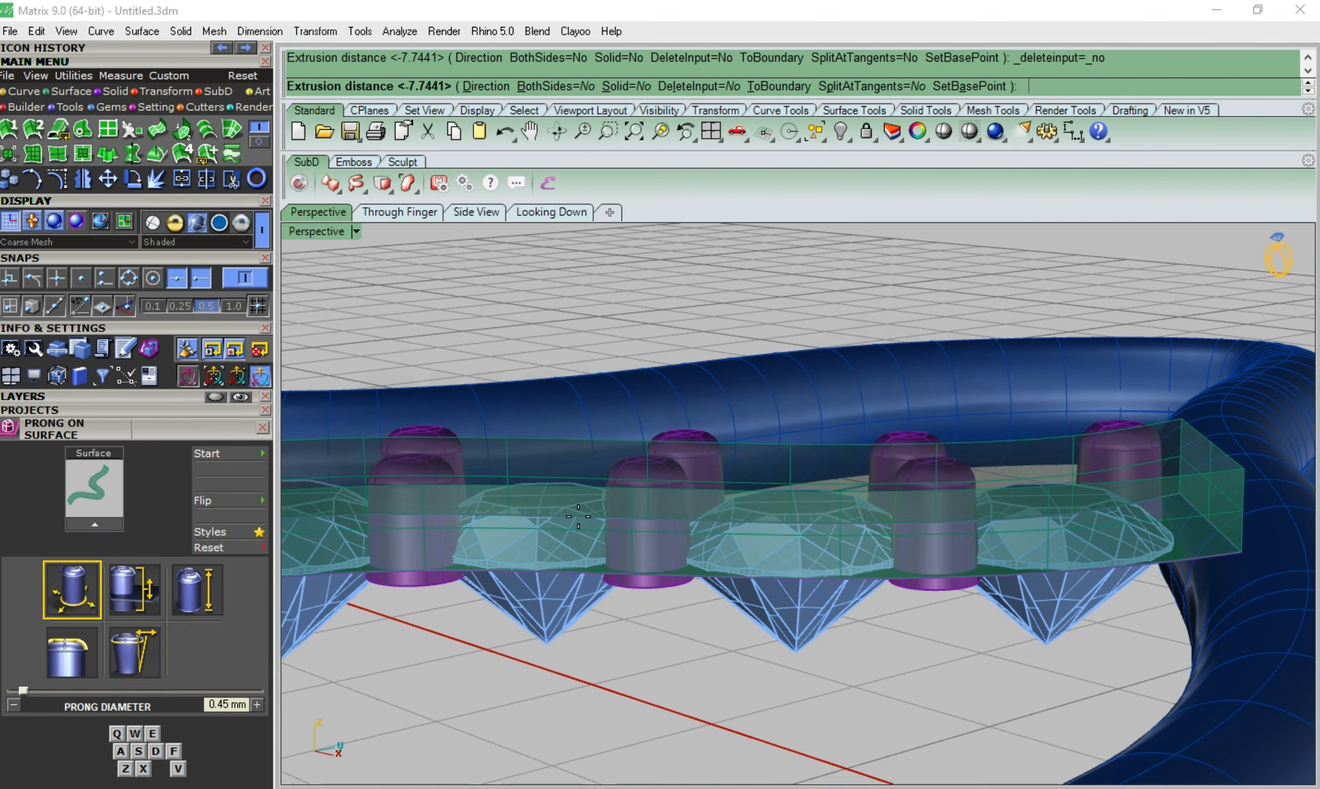
click(1046, 645)
right_drag(1047, 645, 807, 408)
key(ctrl+z)
Try a solid extrusion of the band surface with DeleteInput set to Yes, and undo it
scroll(817, 363, up, 6)
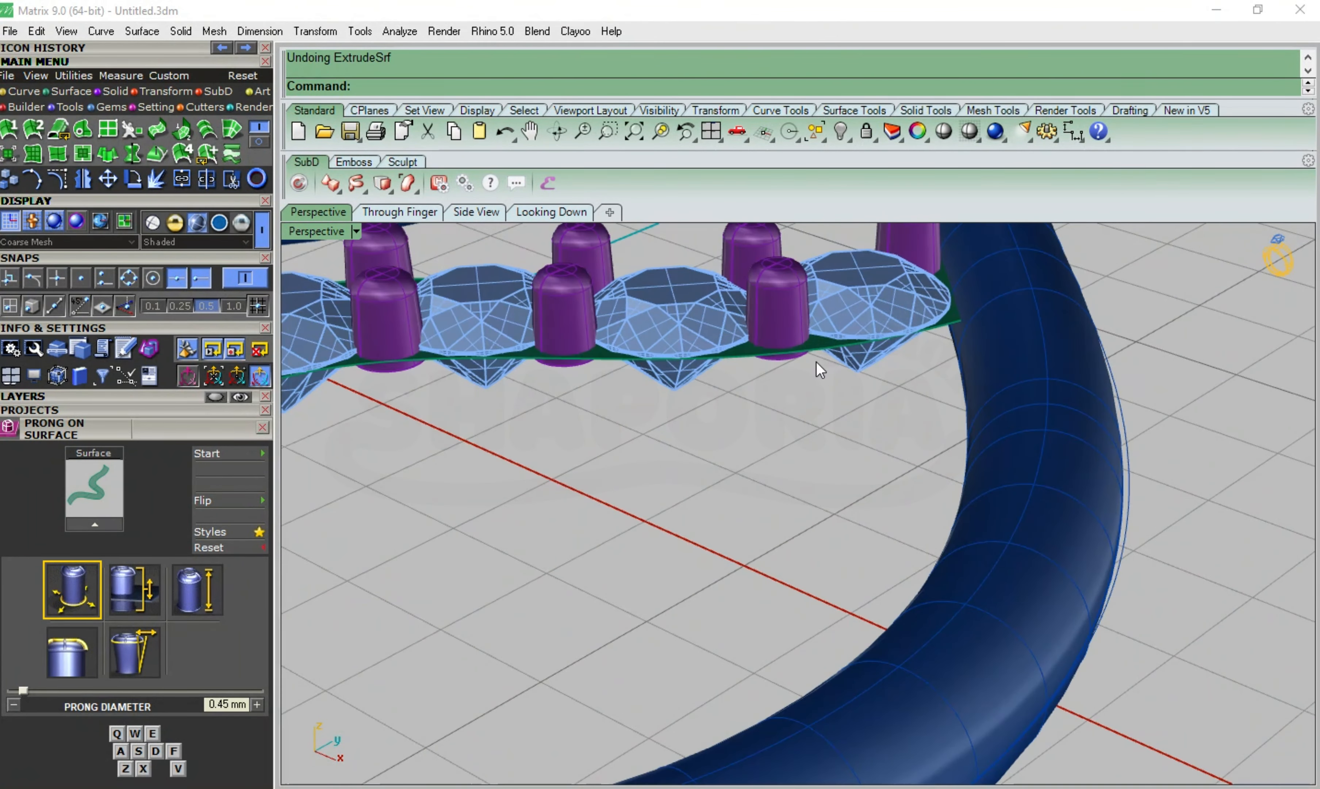
click(814, 340)
right_click(814, 339)
click(698, 92)
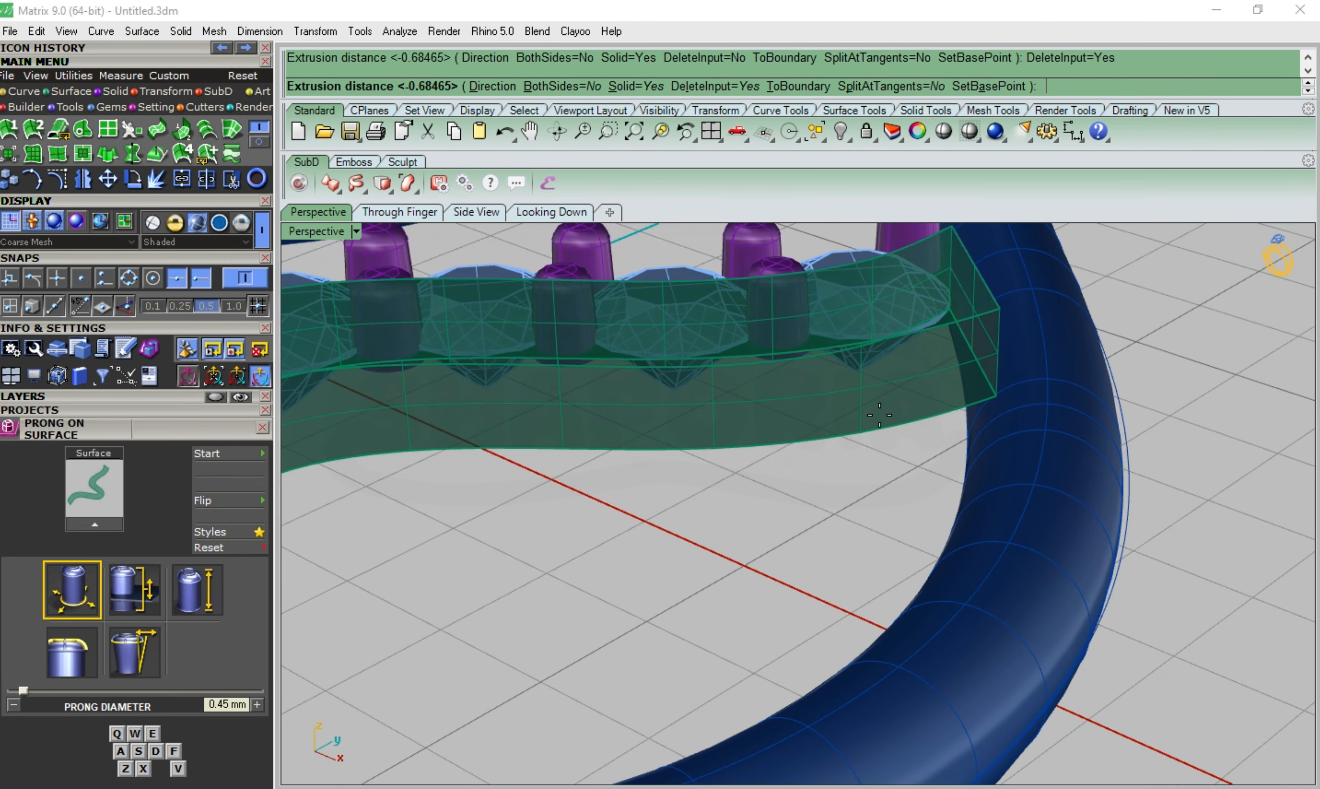
click(860, 374)
right_drag(886, 403, 660, 434)
scroll(795, 237, down, 6)
scroll(661, 434, up, 5)
key(ctrl+z)
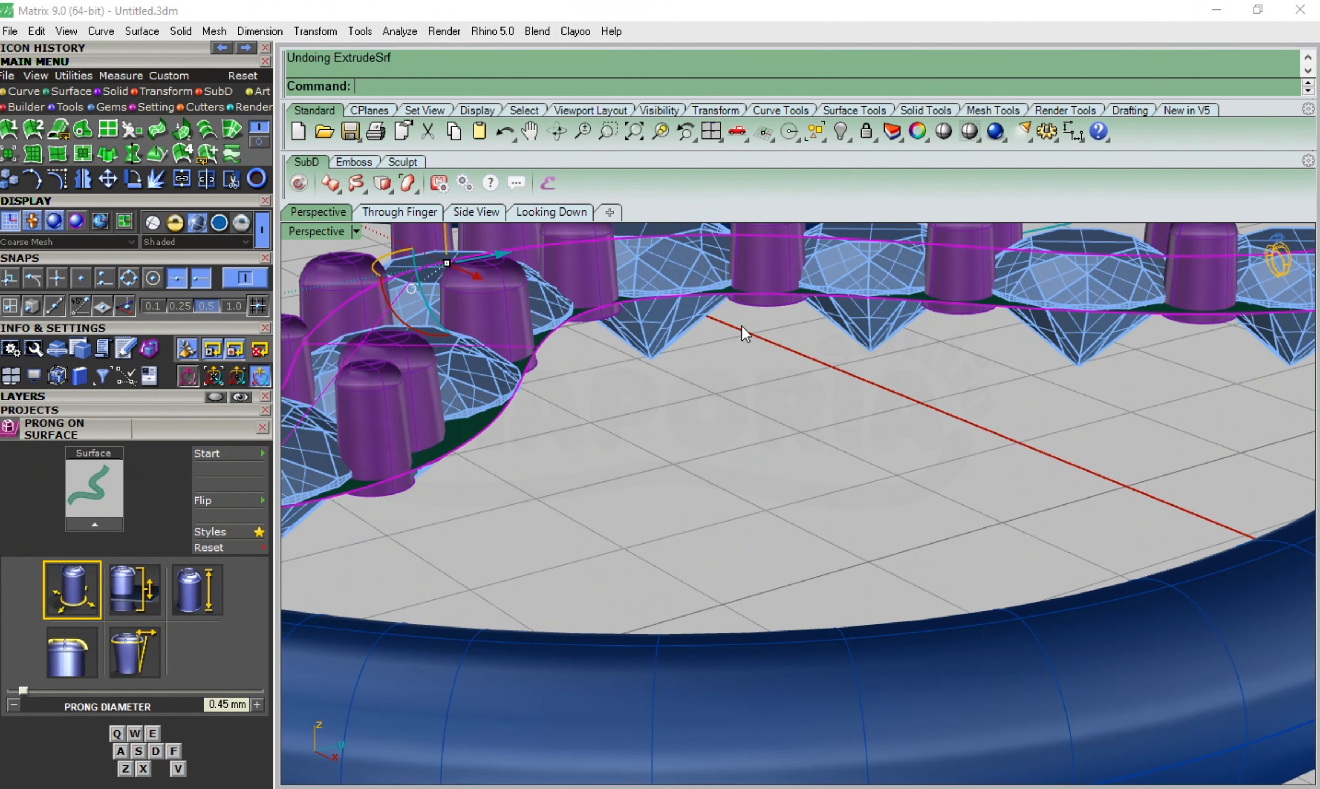
Extrude the band surface downward into a solid beneath the gems, with Solid and DeleteInput set to Yes
right_click(741, 326)
click(638, 86)
click(707, 86)
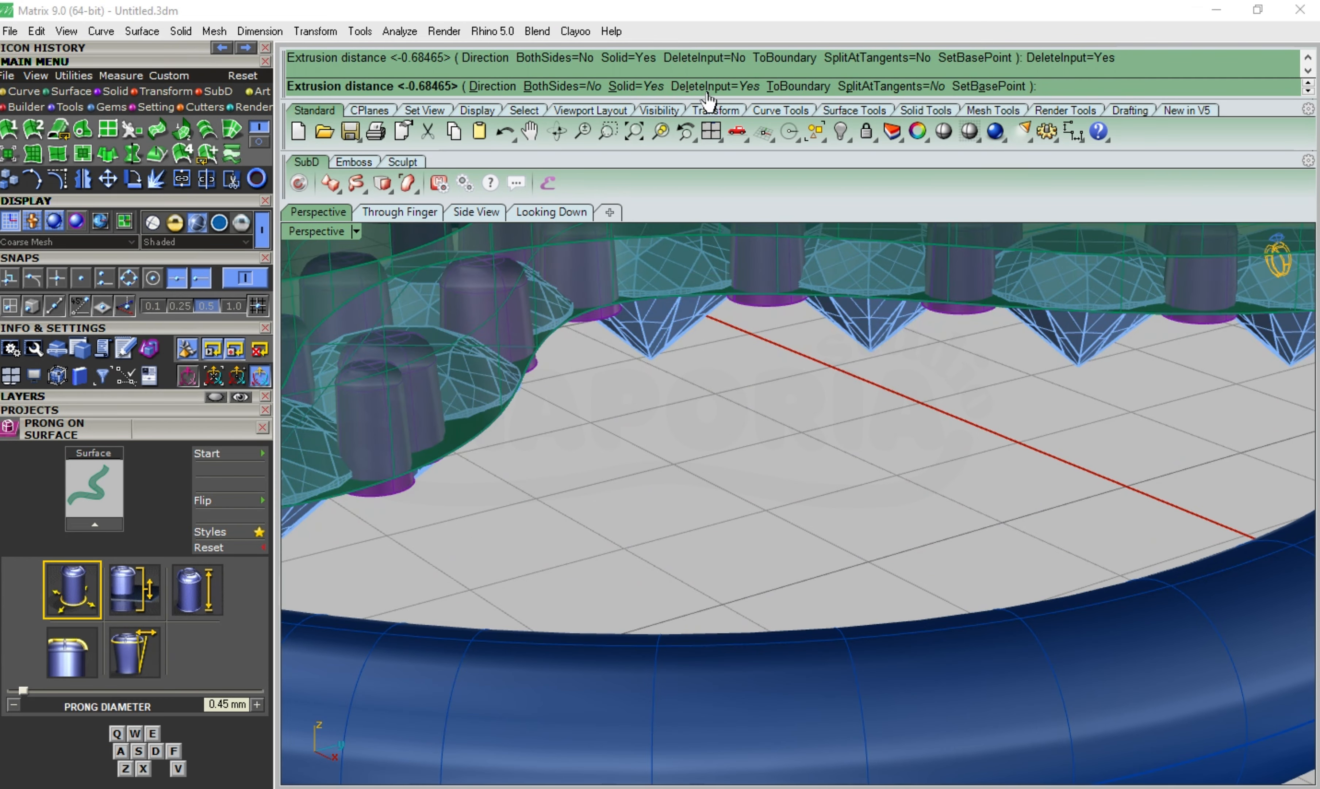
click(648, 365)
scroll(614, 290, down, 5)
right_drag(614, 290, 837, 436)
Move the piped frame slightly down vertically relative to the gem-set band
click(701, 320)
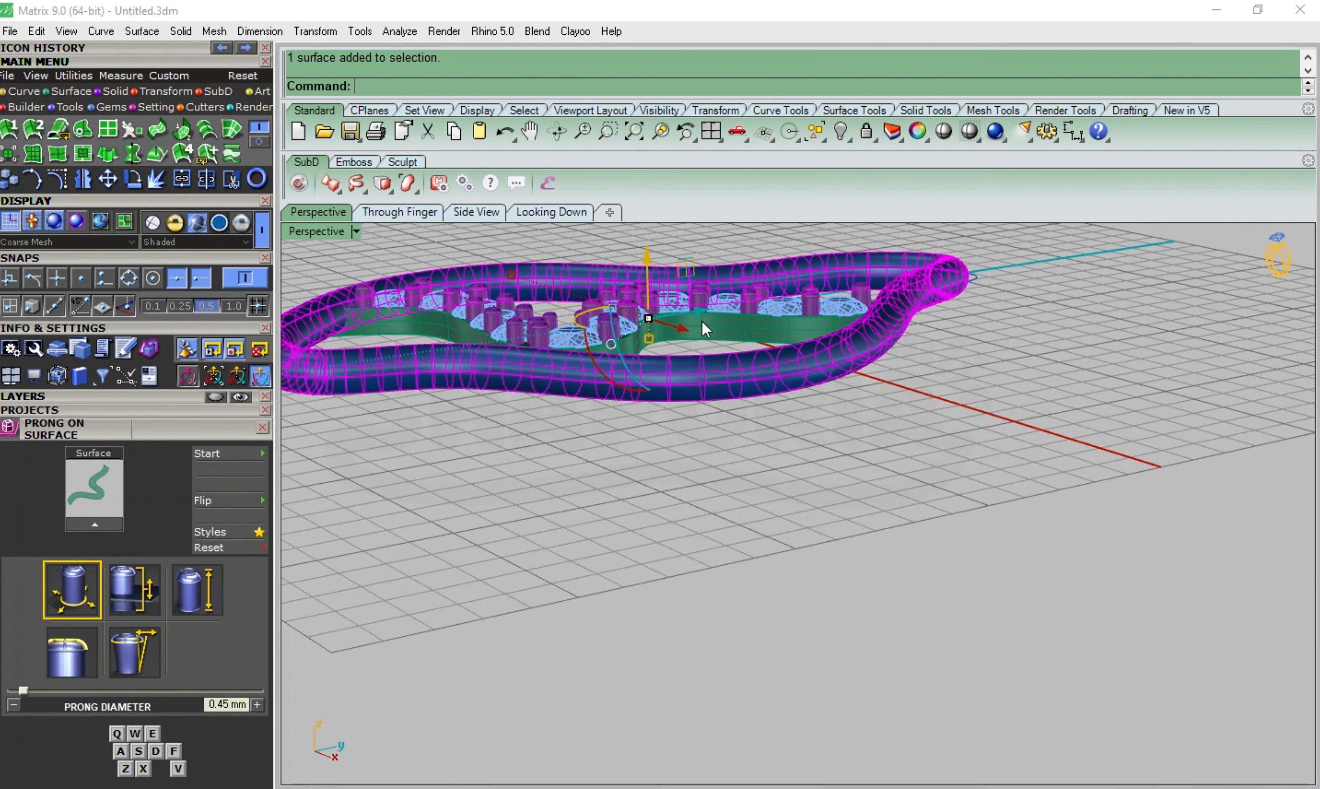
drag(652, 257, 652, 272)
click(803, 482)
right_drag(815, 504, 872, 518)
scroll(894, 452, up, 5)
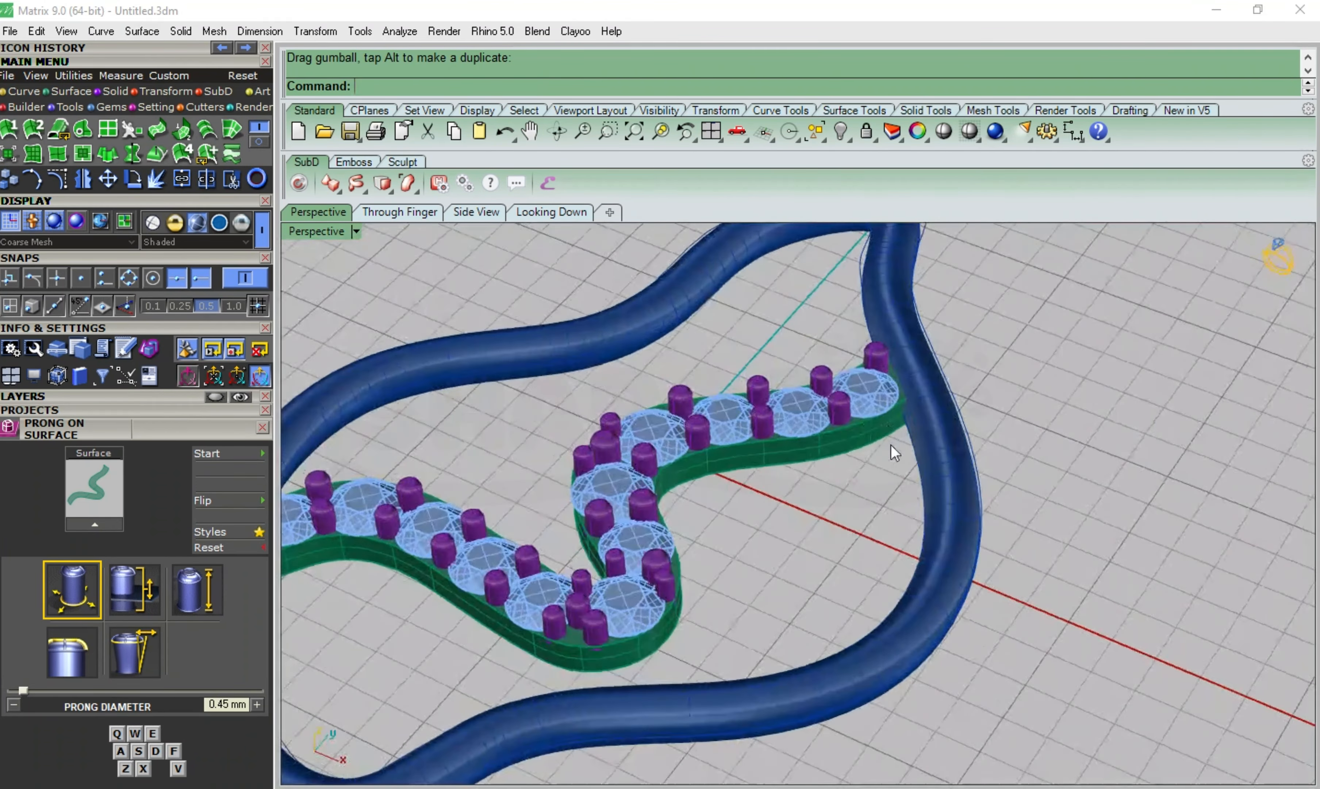
Show the Metal 03 layer with the Roman numerals and delete the leftover curve around the outside of the frame
click(149, 399)
click(110, 460)
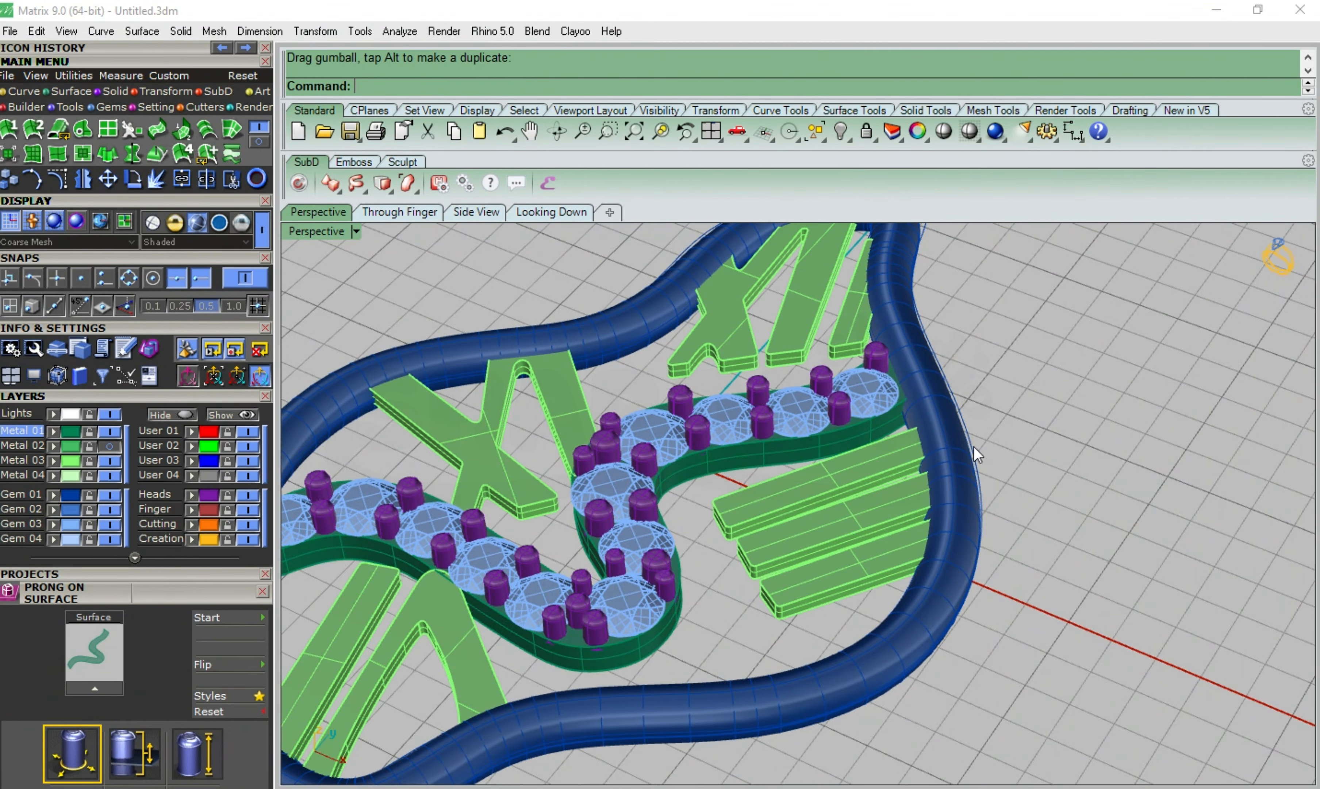
scroll(973, 447, down, 5)
right_drag(1044, 454, 1037, 498)
scroll(1018, 316, up, 7)
scroll(926, 420, down, 6)
scroll(830, 268, up, 6)
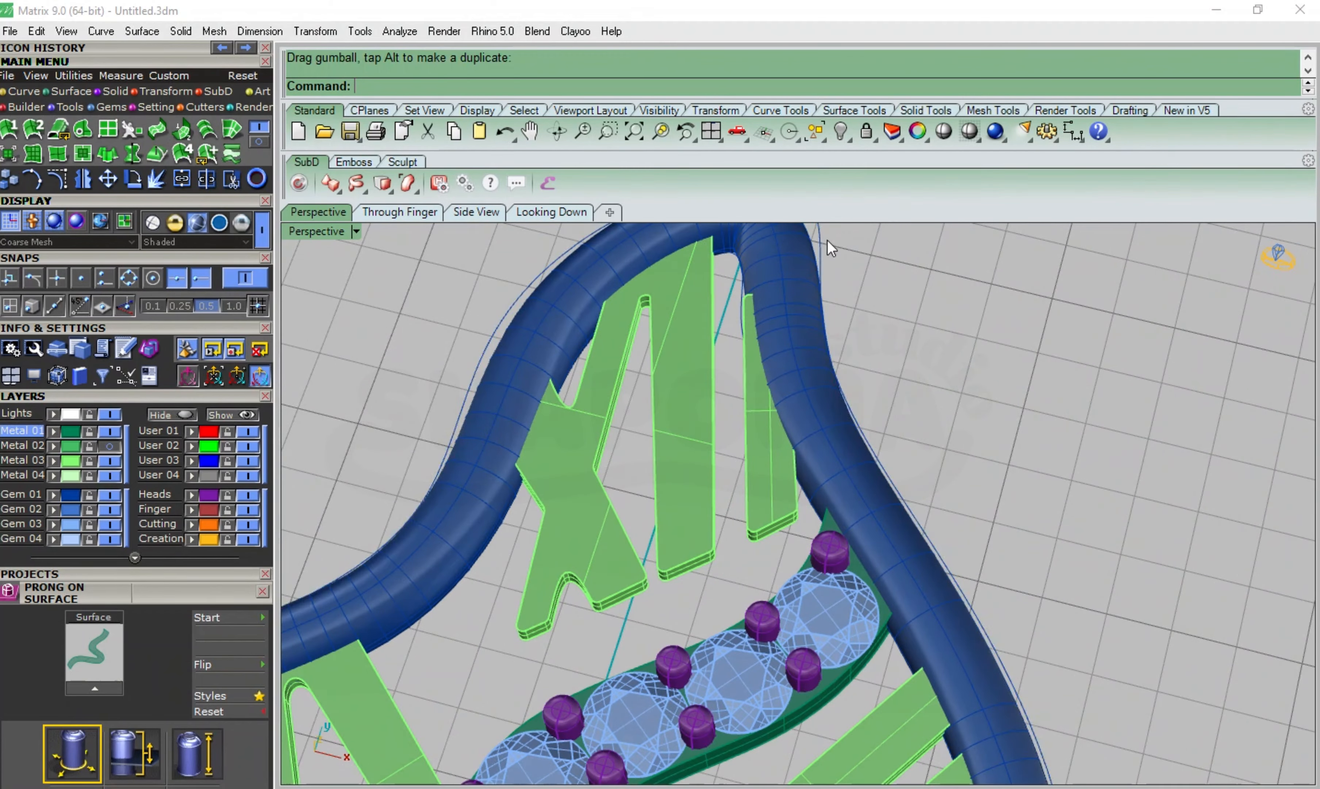
key(Delete)
Create a torus with radius 1.2 centred on the outer edge of the frame's upper tip
scroll(742, 271, down, 5)
scroll(892, 397, up, 6)
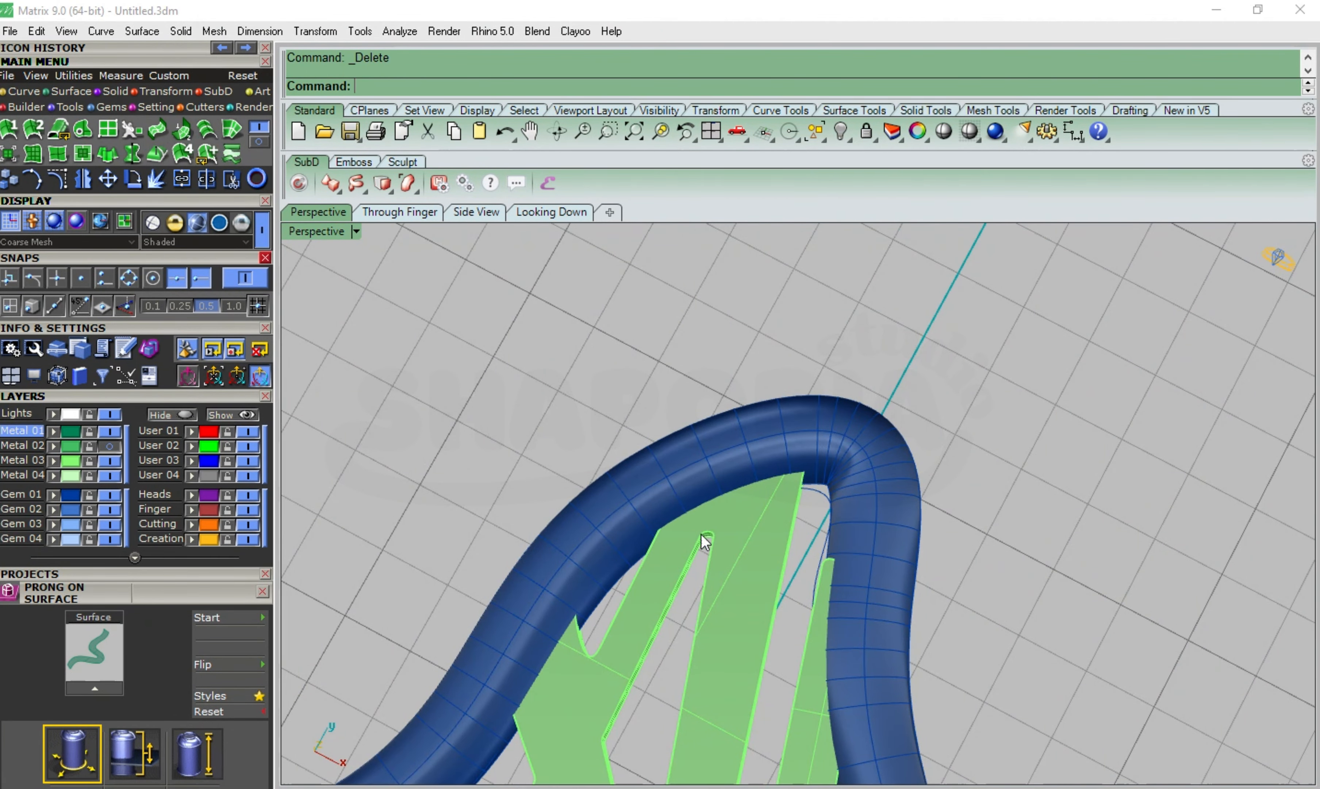
scroll(729, 477, down, 5)
scroll(860, 449, up, 5)
right_drag(785, 474, 852, 577)
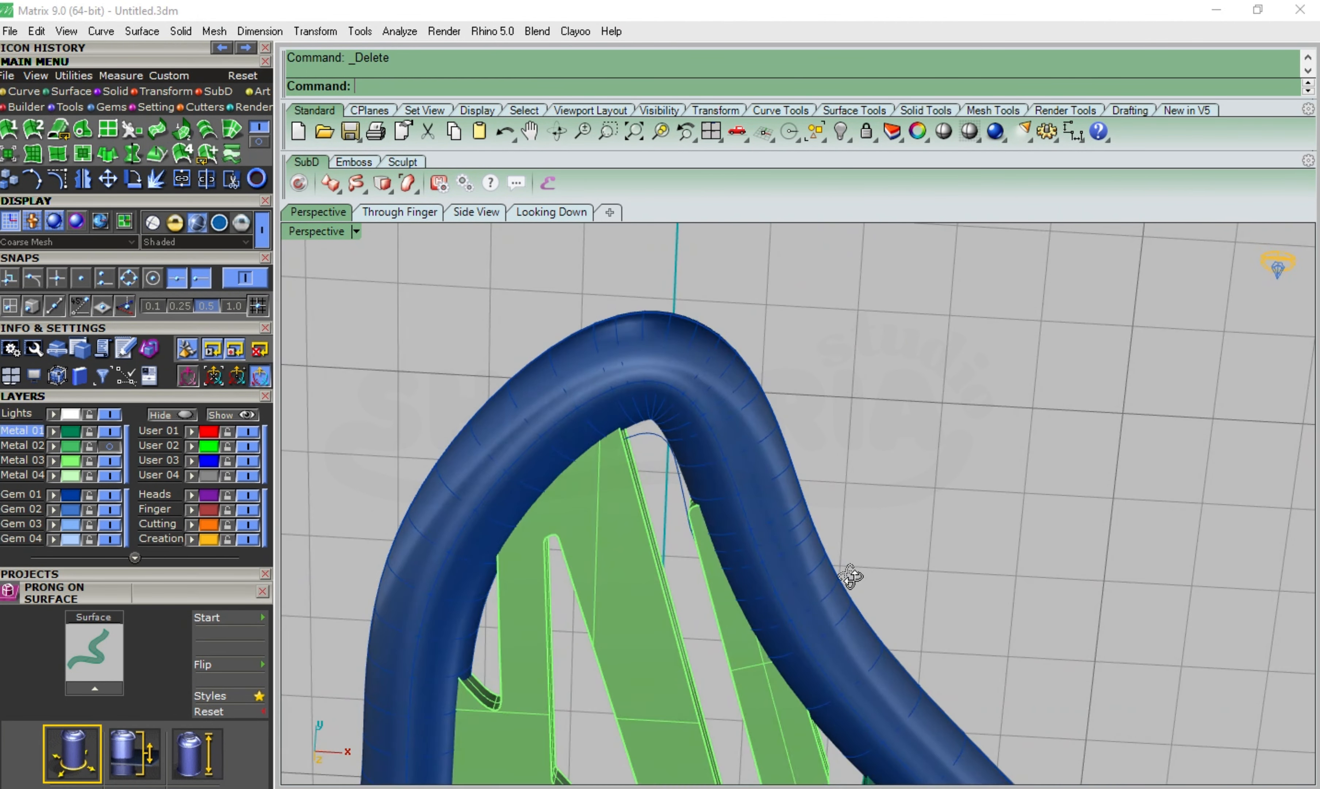
scroll(852, 576, down, 2)
scroll(719, 391, up, 5)
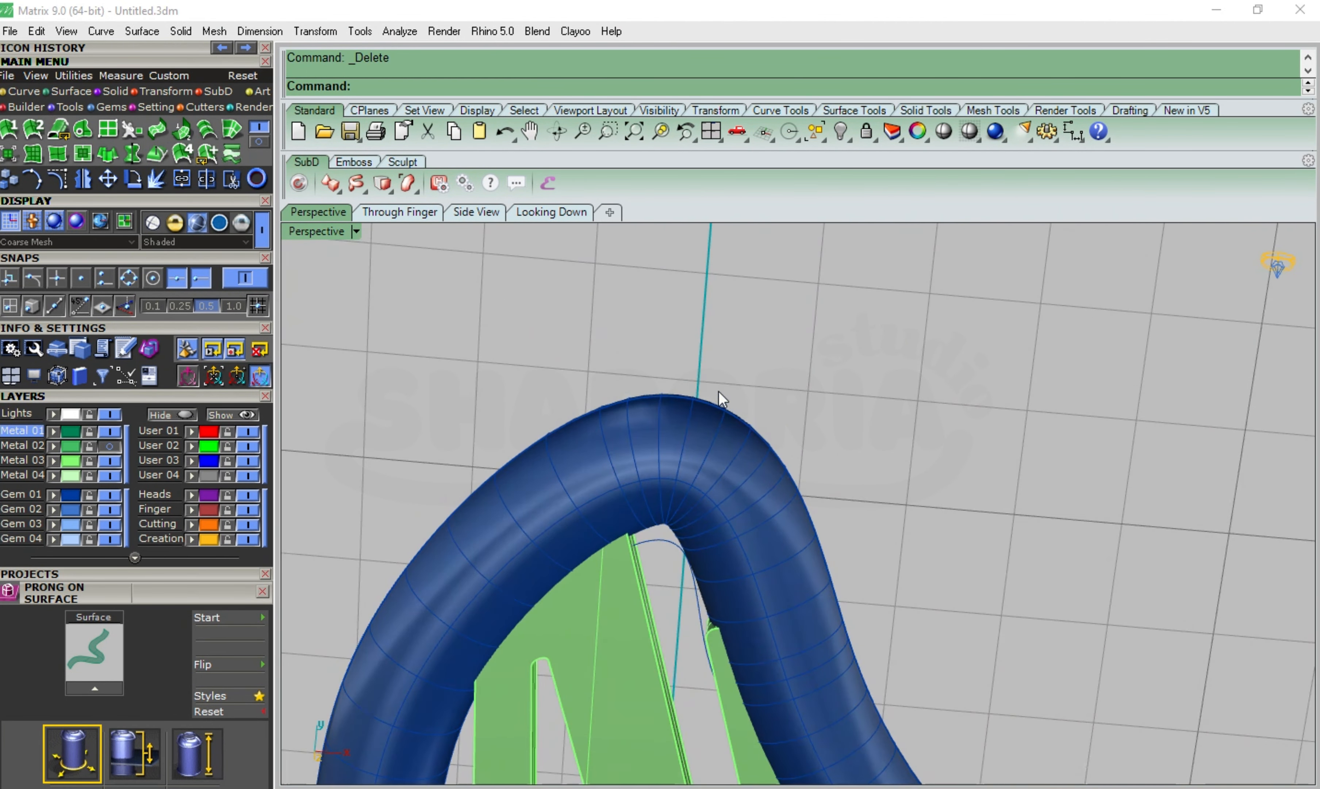
click(115, 90)
click(108, 153)
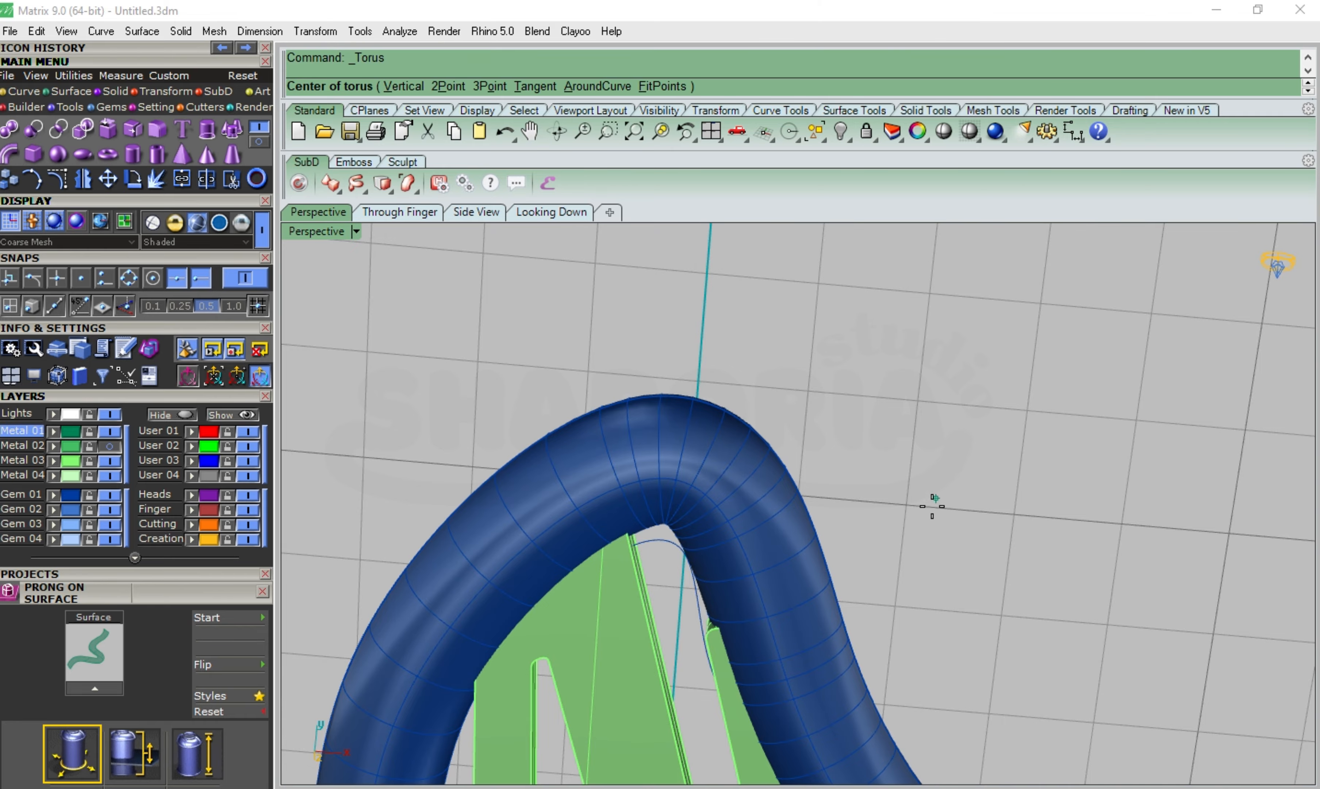
click(686, 399)
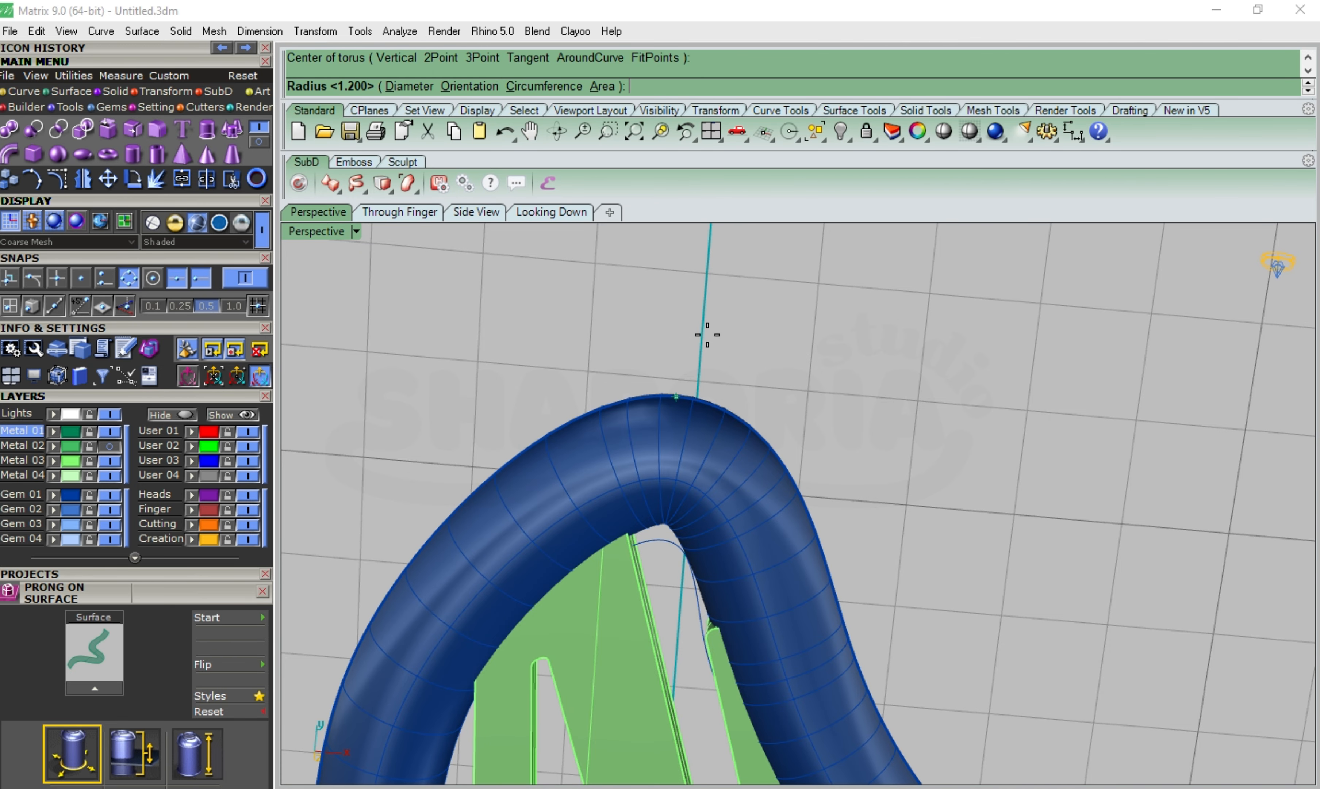
key(Return)
key(Return)
Move the torus outward along the Y axis so it sits as a hanging ring just beyond the frame's tip
right_drag(731, 304, 1055, 334)
click(886, 475)
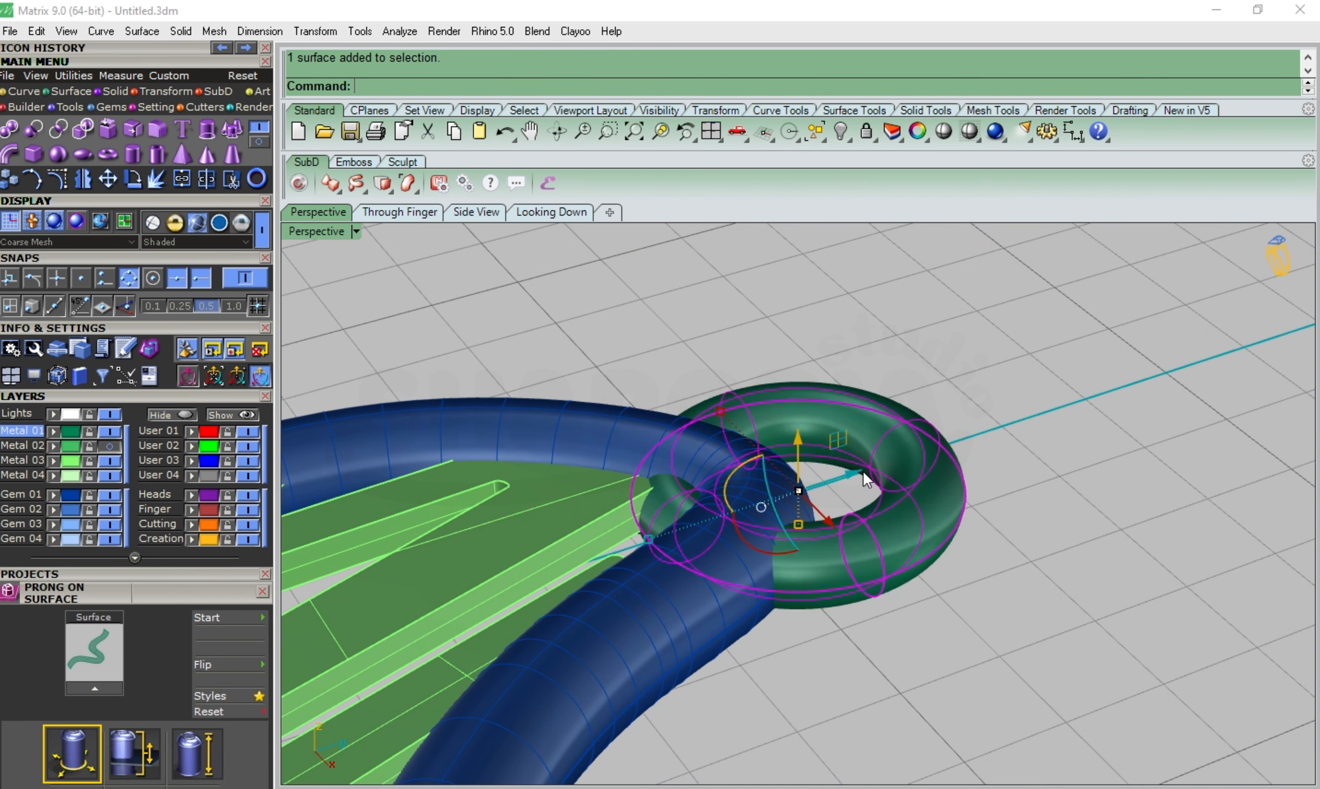
drag(863, 472, 929, 465)
scroll(939, 380, down, 6)
click(1133, 432)
right_drag(1132, 432, 947, 410)
scroll(943, 364, up, 4)
click(930, 369)
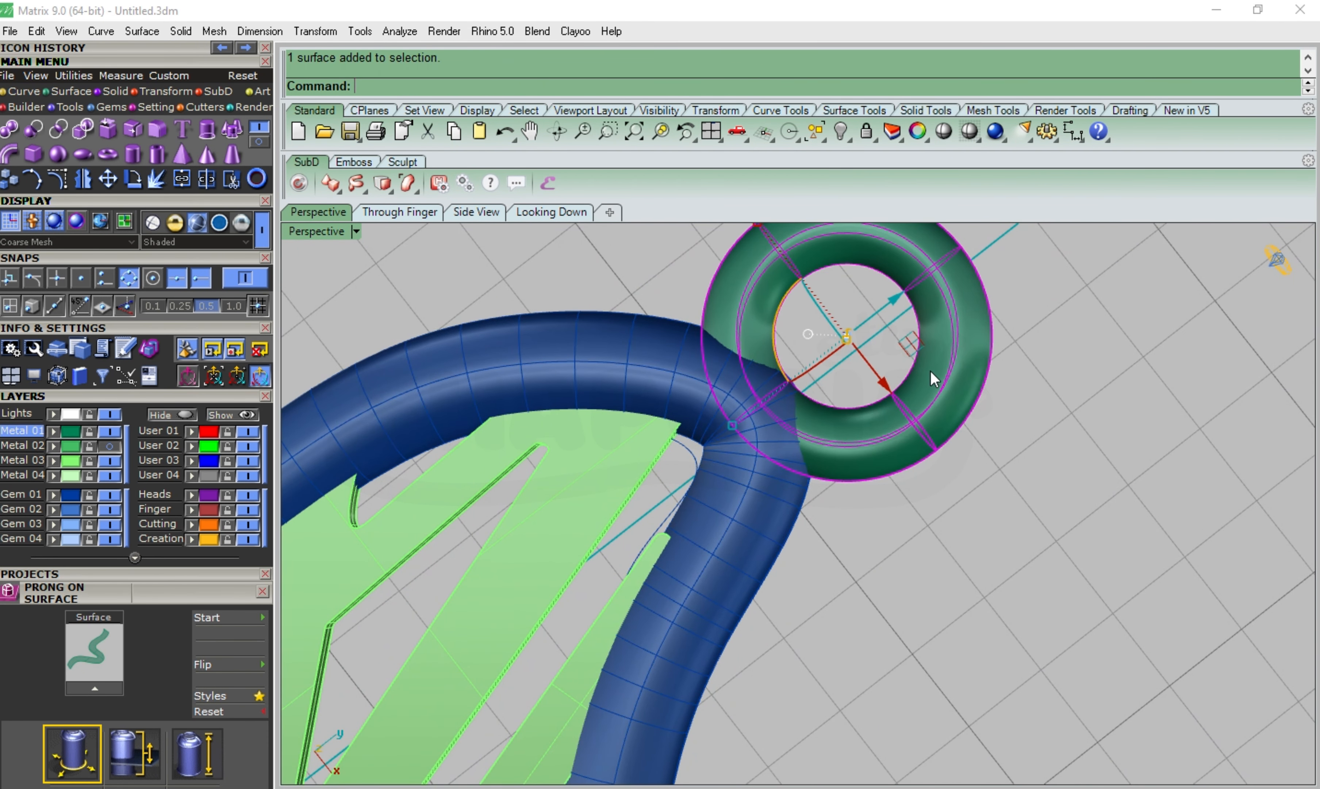
drag(898, 306, 925, 307)
click(1057, 441)
scroll(1057, 442, down, 8)
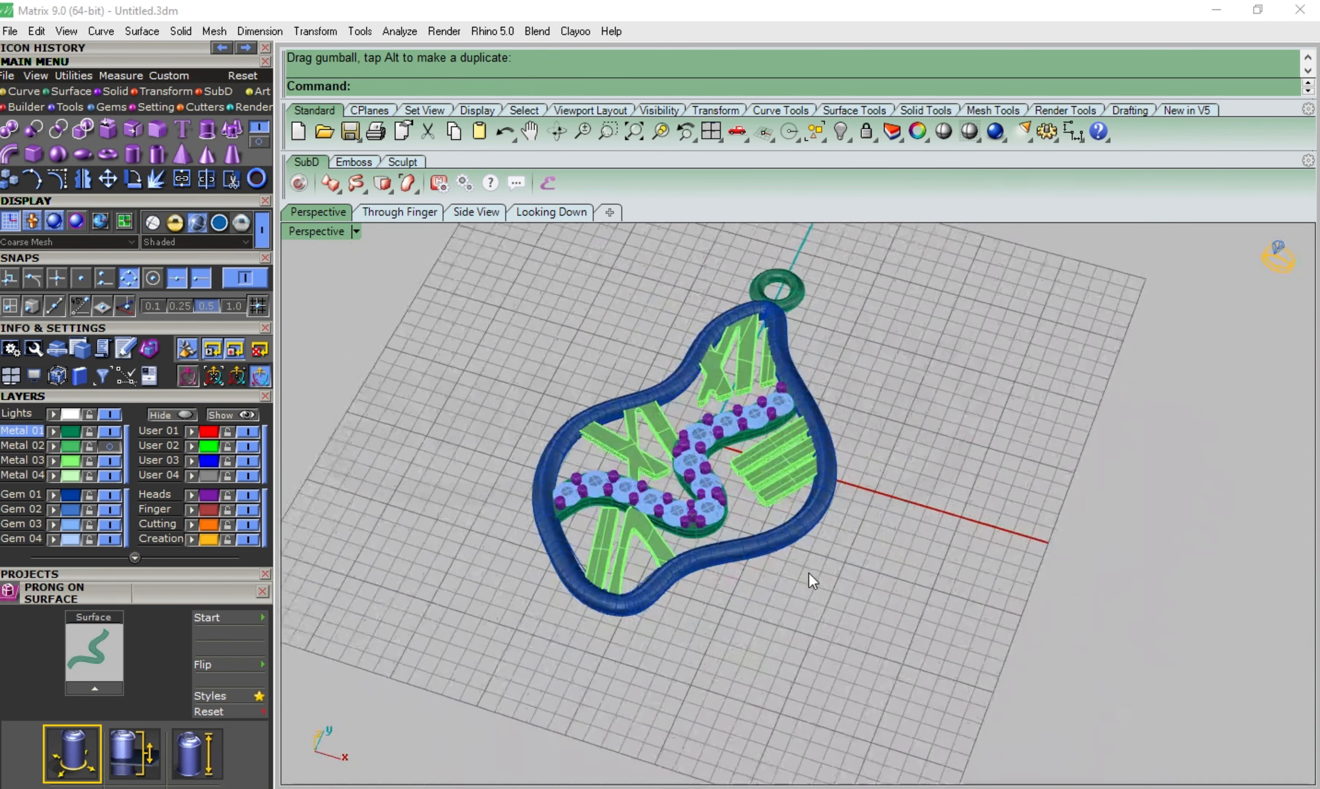